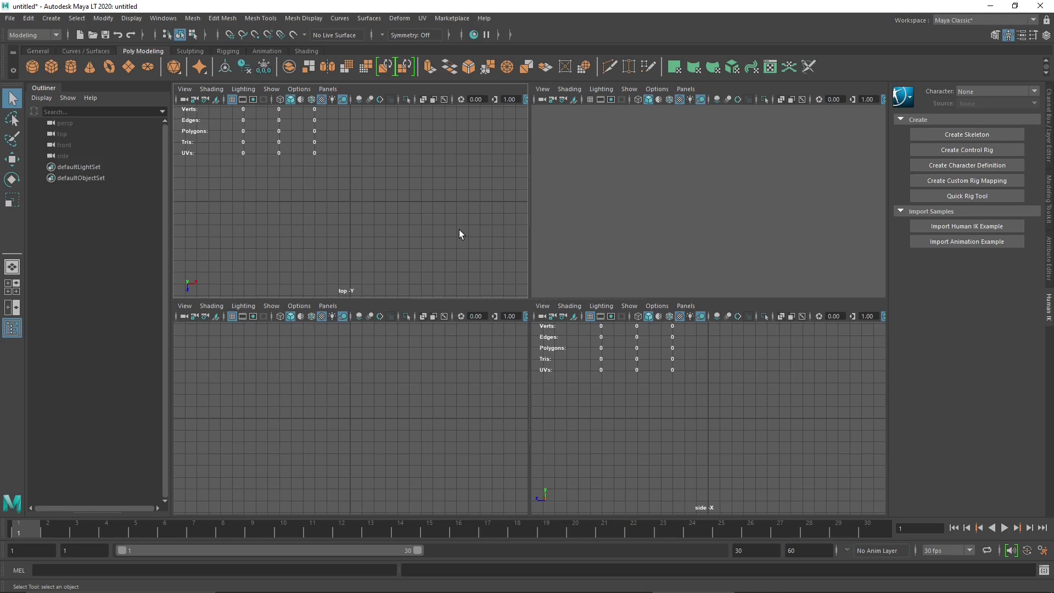
Open the recent scene Lesson 04.mlt, discarding the changes to the untitled scene
{"action": "left_click", "coordinate": [10, 19]}
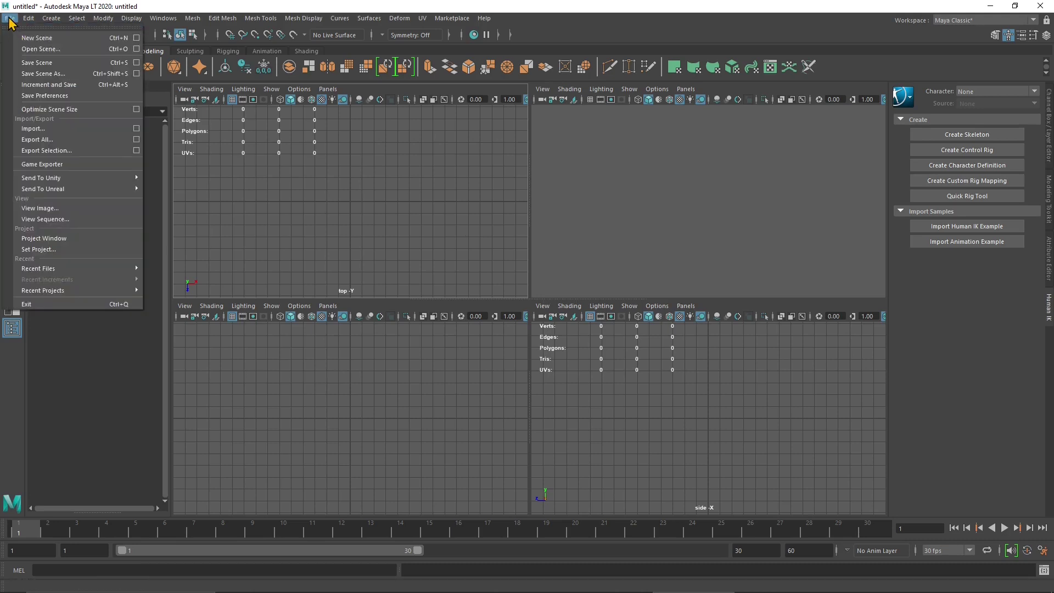
{"action": "mouse_move", "coordinate": [50, 269]}
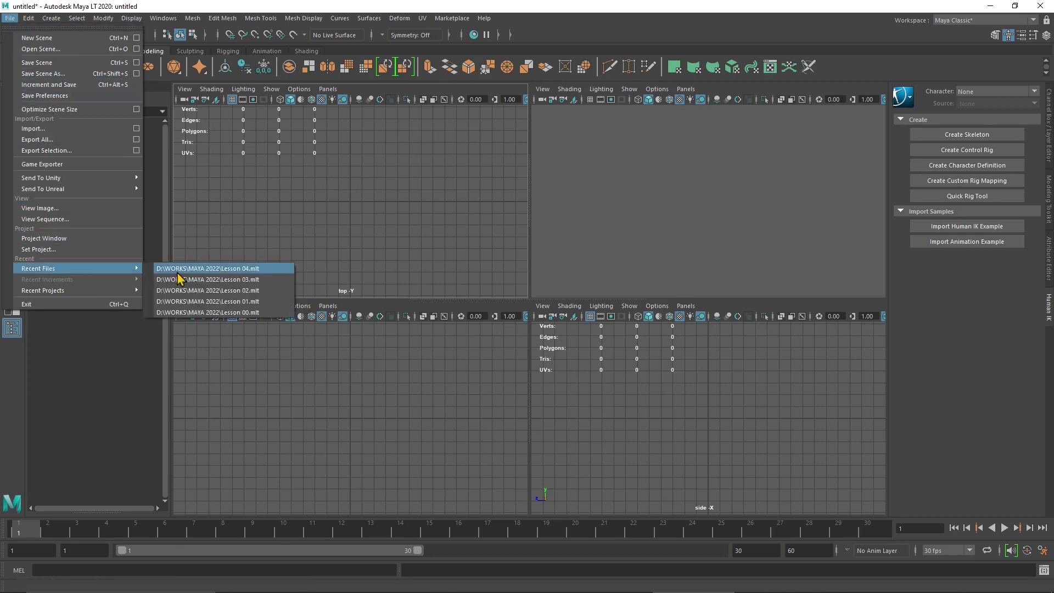
{"action": "left_click", "coordinate": [256, 269]}
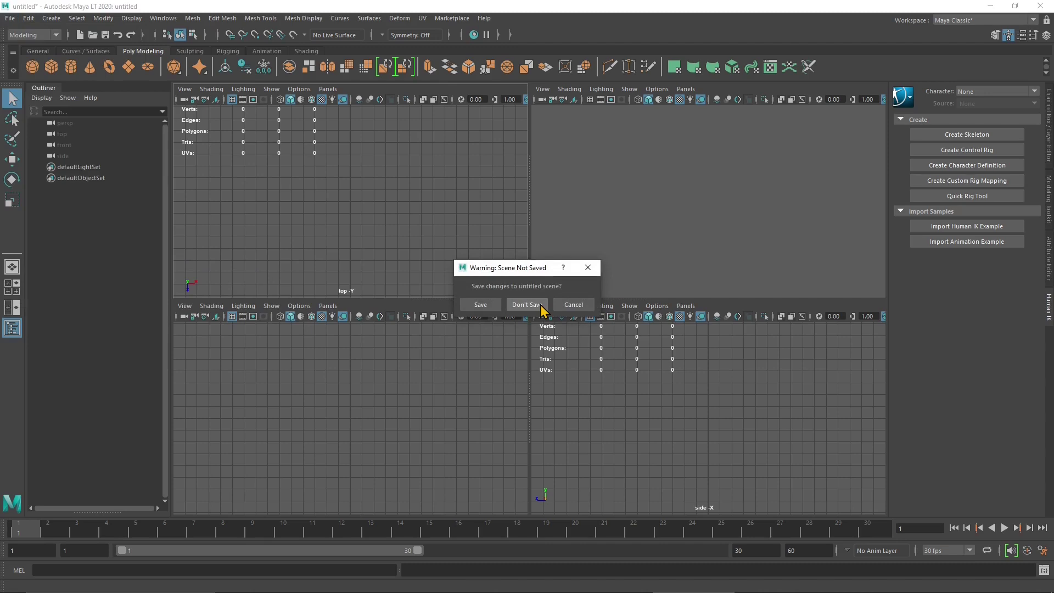
{"action": "left_click", "coordinate": [526, 305]}
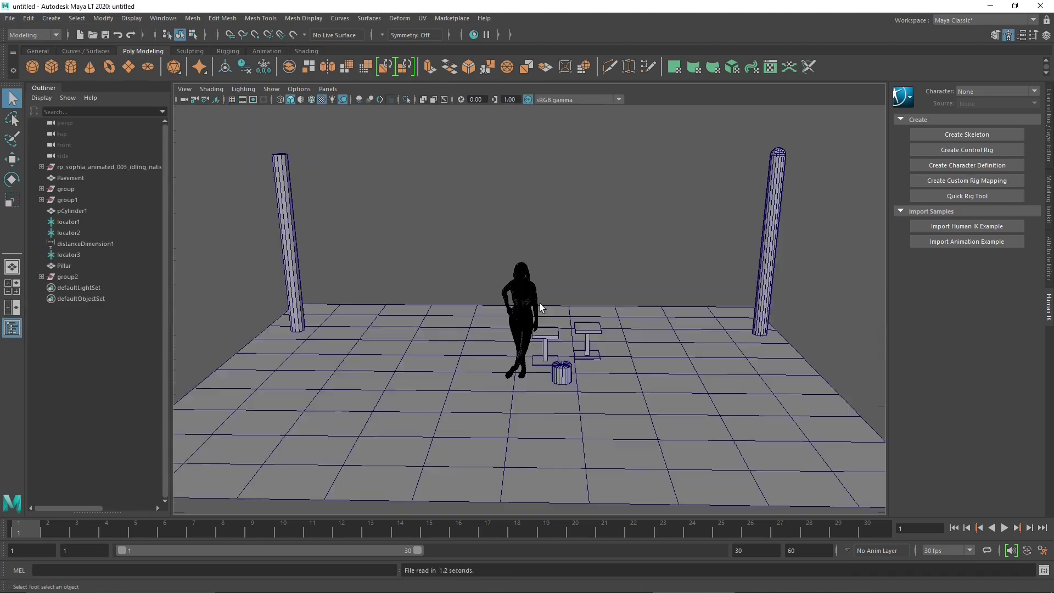
Bring up the Open Scene options and examine the file types that can be opened
{"action": "left_click", "coordinate": [10, 18]}
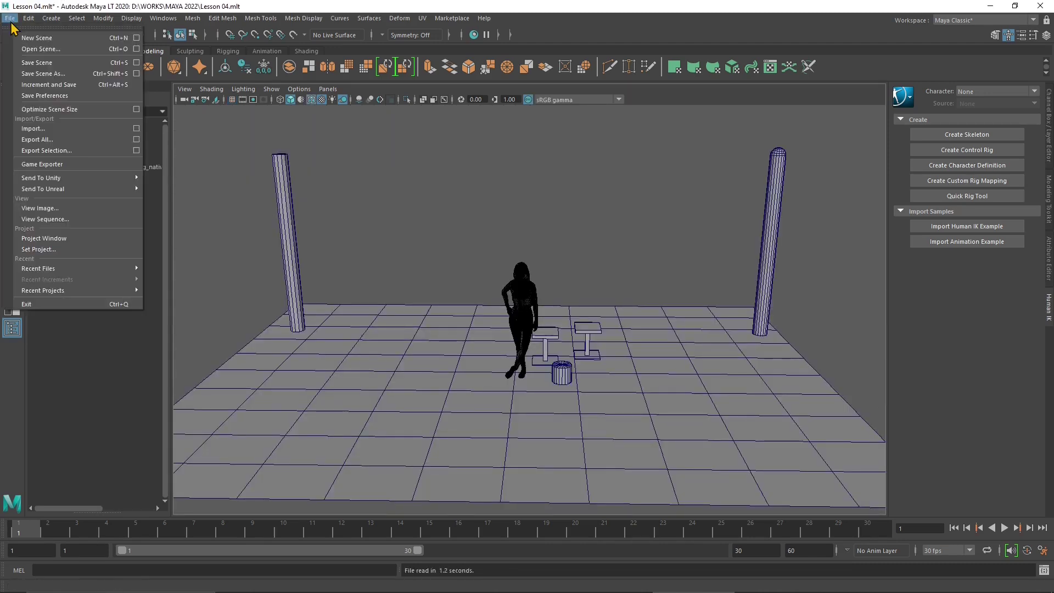
{"action": "left_click", "coordinate": [137, 49]}
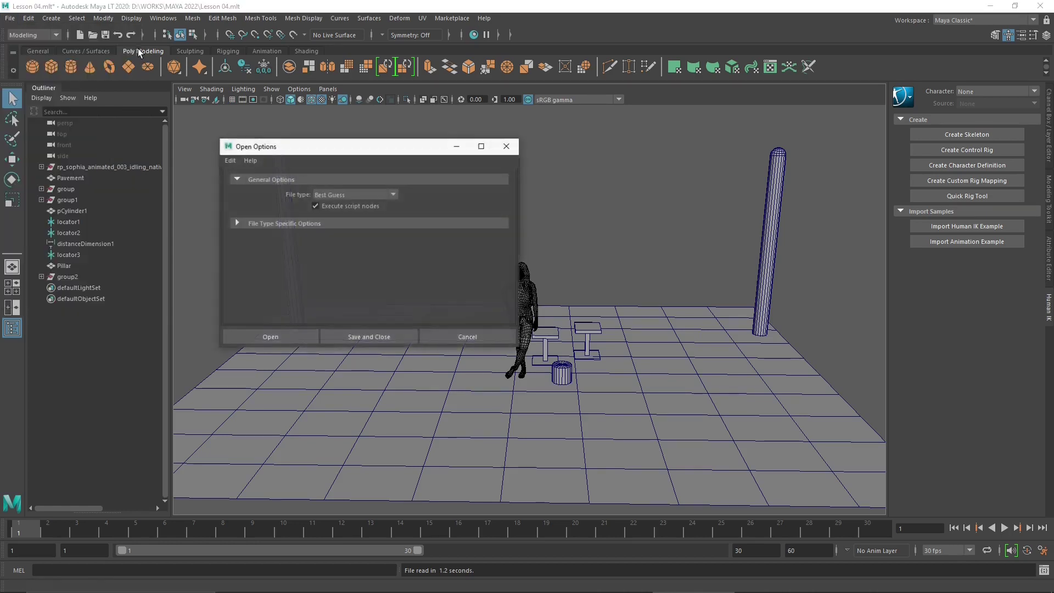
{"action": "left_click", "coordinate": [385, 195]}
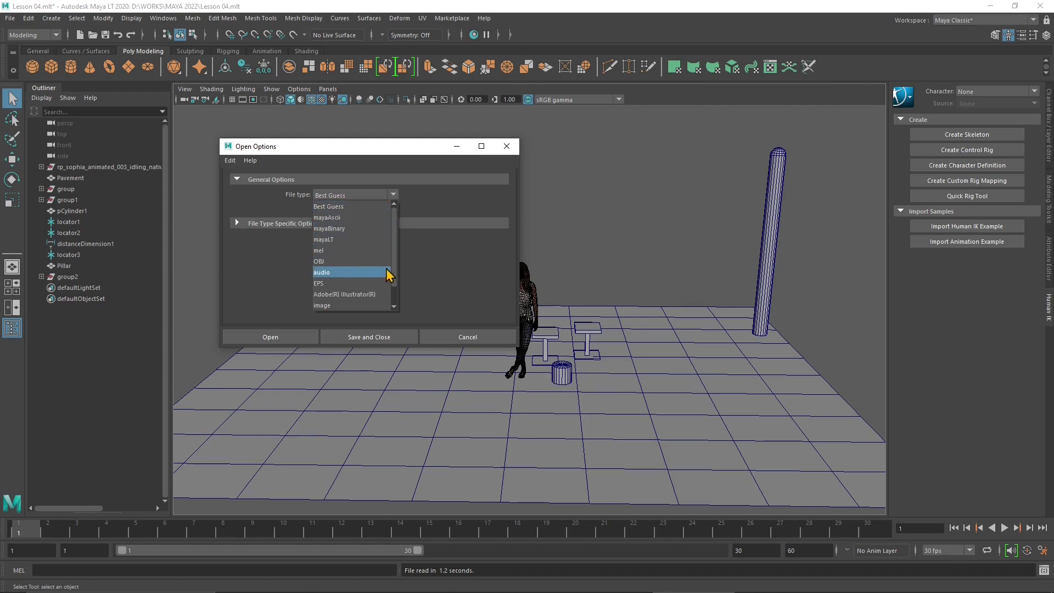
{"action": "scroll", "coordinate": [399, 278], "scroll_direction": "down", "scroll_amount": 1}
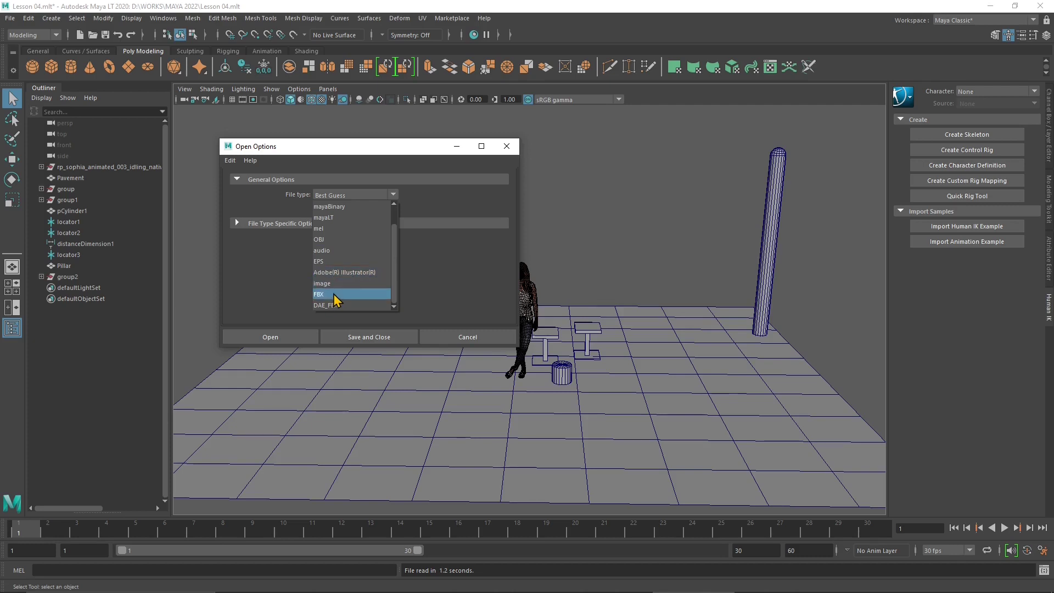
{"action": "left_click", "coordinate": [449, 274]}
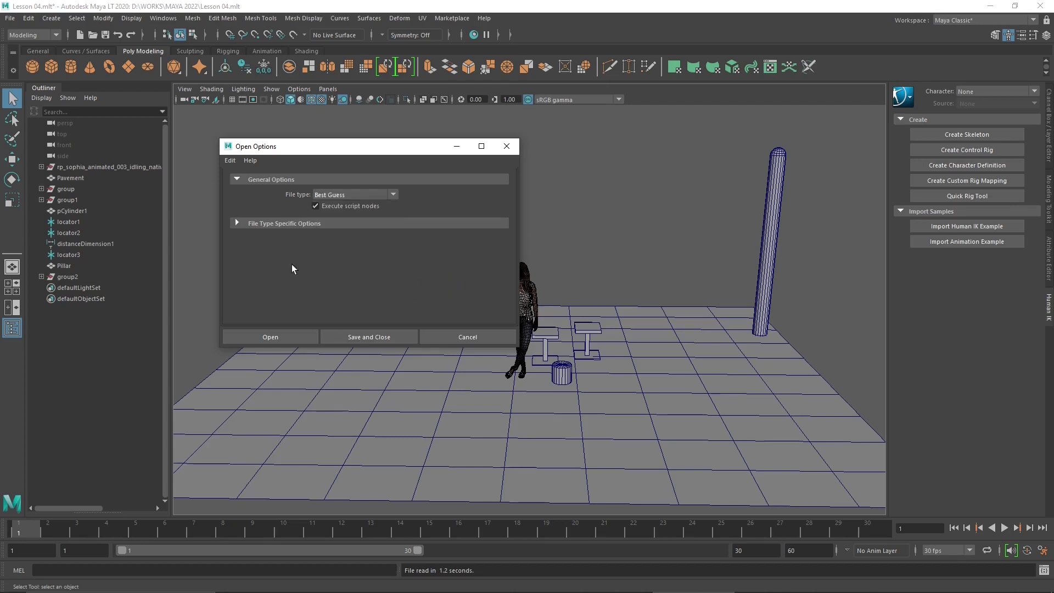
Expand the file type specific options and set the file type to OBJ to view its settings
{"action": "left_click", "coordinate": [236, 222]}
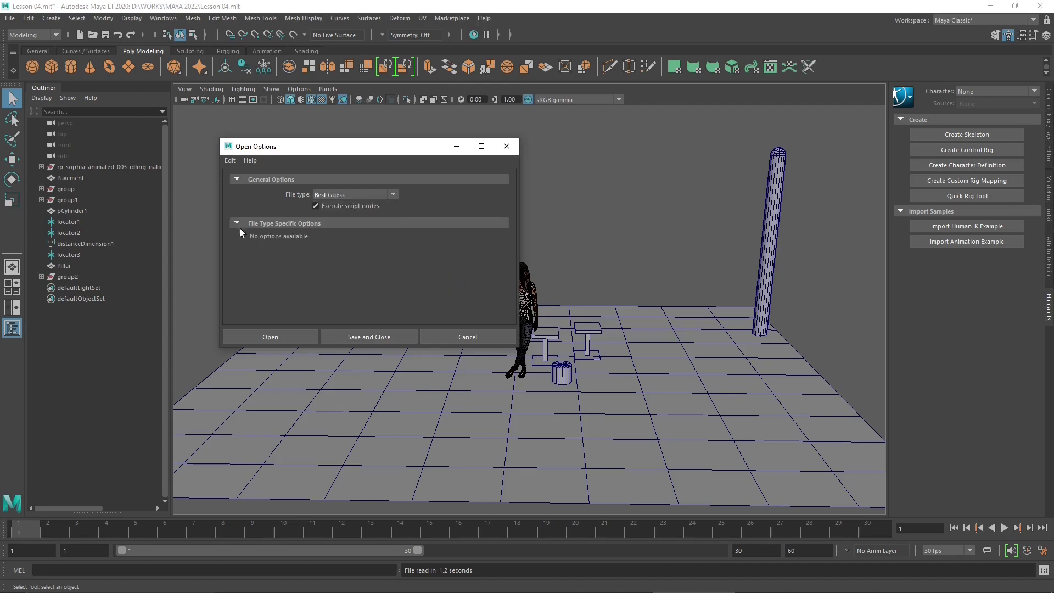
{"action": "left_click", "coordinate": [376, 200]}
{"action": "scroll", "coordinate": [364, 250], "scroll_direction": "down", "scroll_amount": 2}
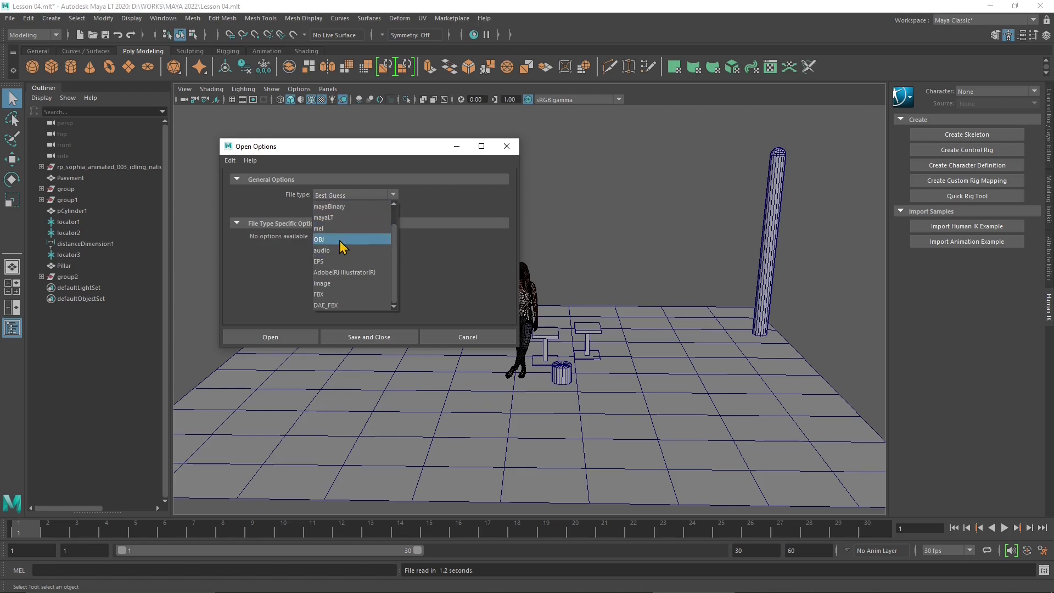
{"action": "left_click", "coordinate": [339, 240]}
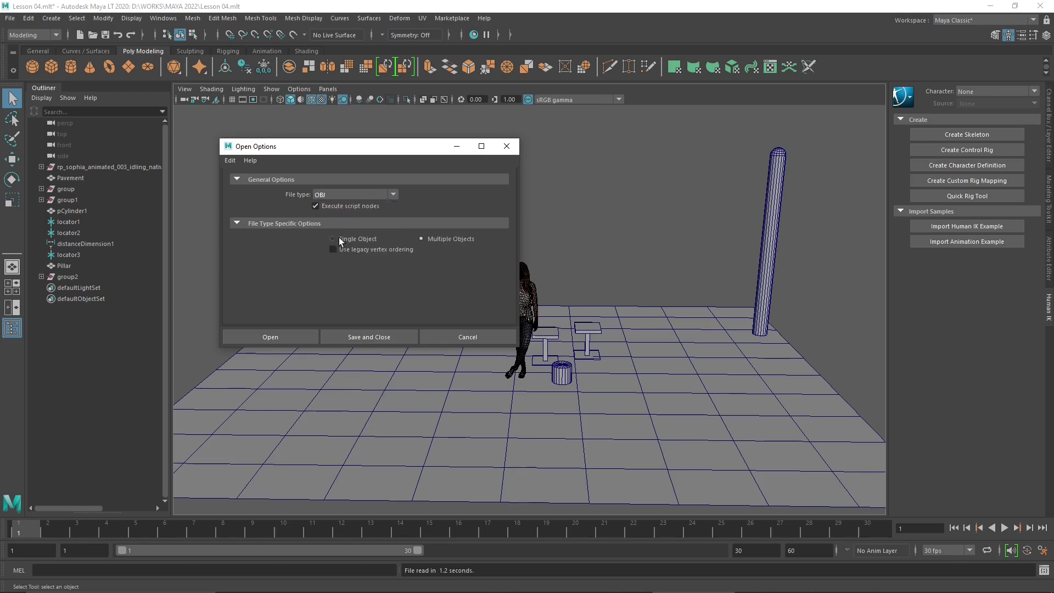
Switch the file type to FBX and open its import preset for viewing
{"action": "left_click", "coordinate": [351, 194]}
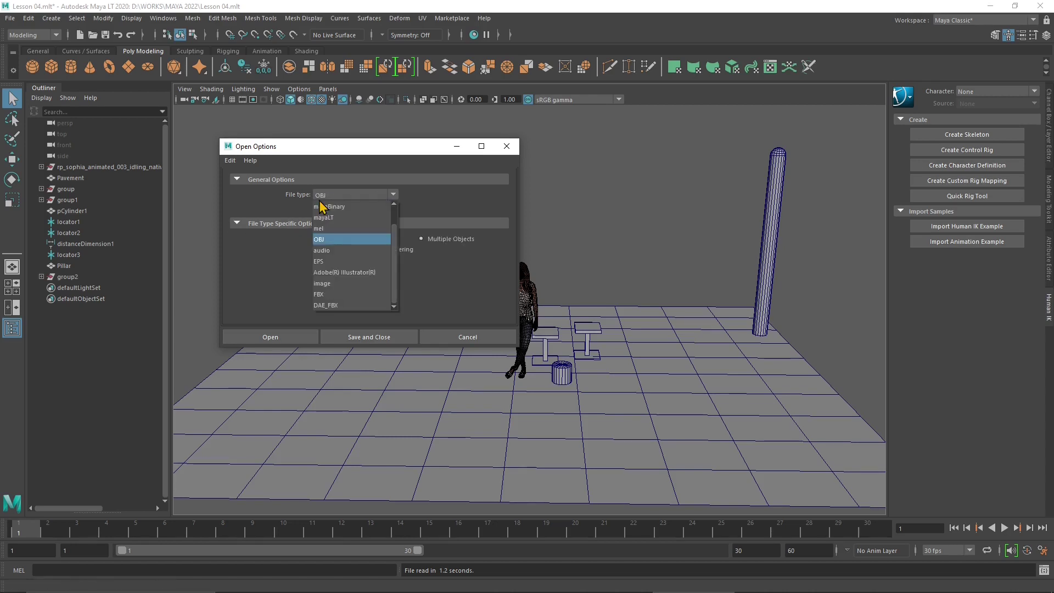
{"action": "left_click", "coordinate": [350, 281]}
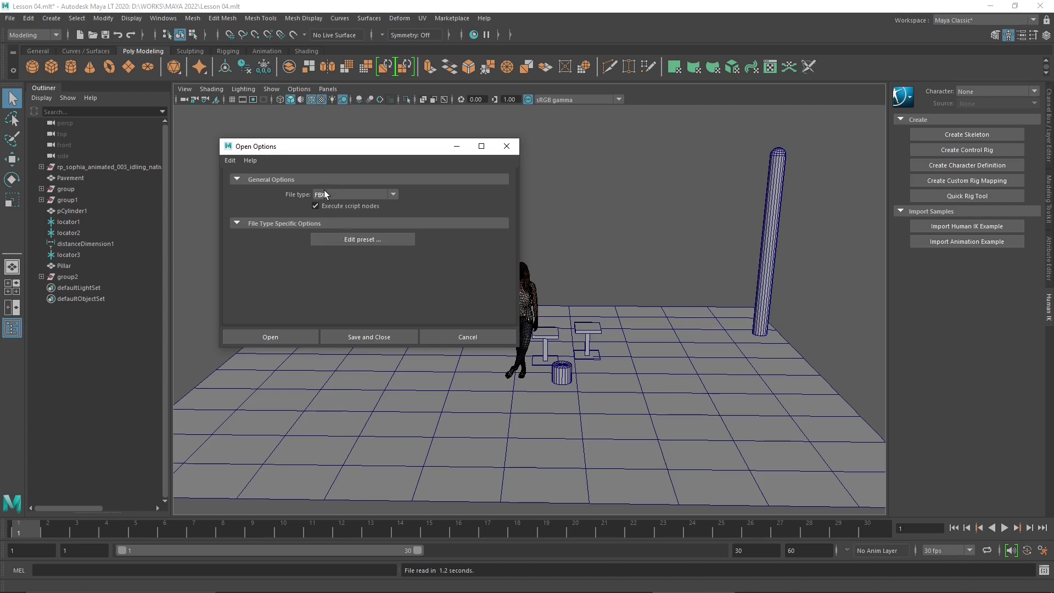
{"action": "left_click", "coordinate": [345, 243]}
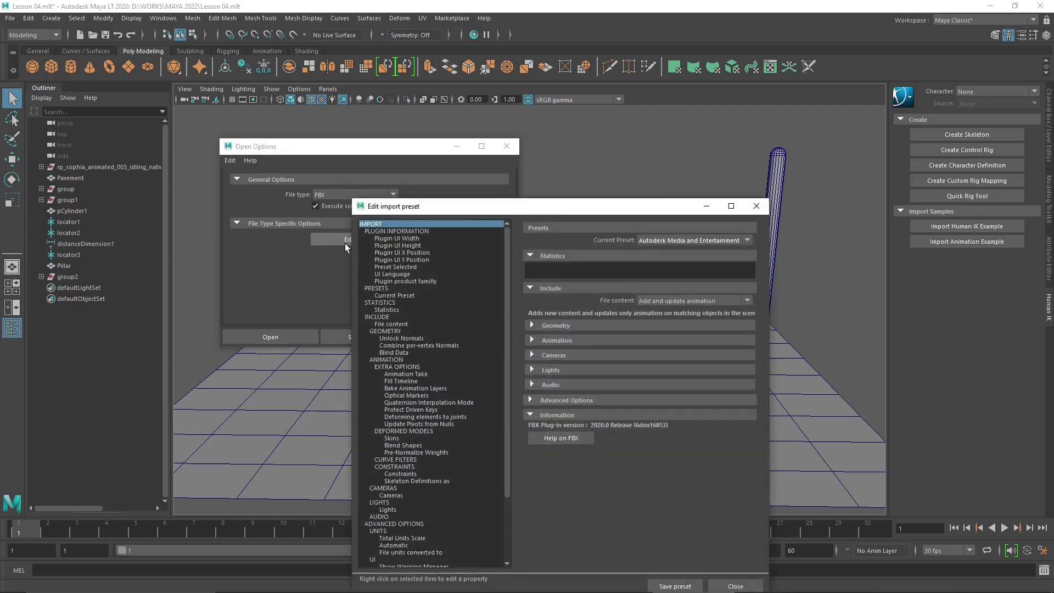
{"action": "left_click_drag", "start_coordinate": [483, 207], "coordinate": [486, 111]}
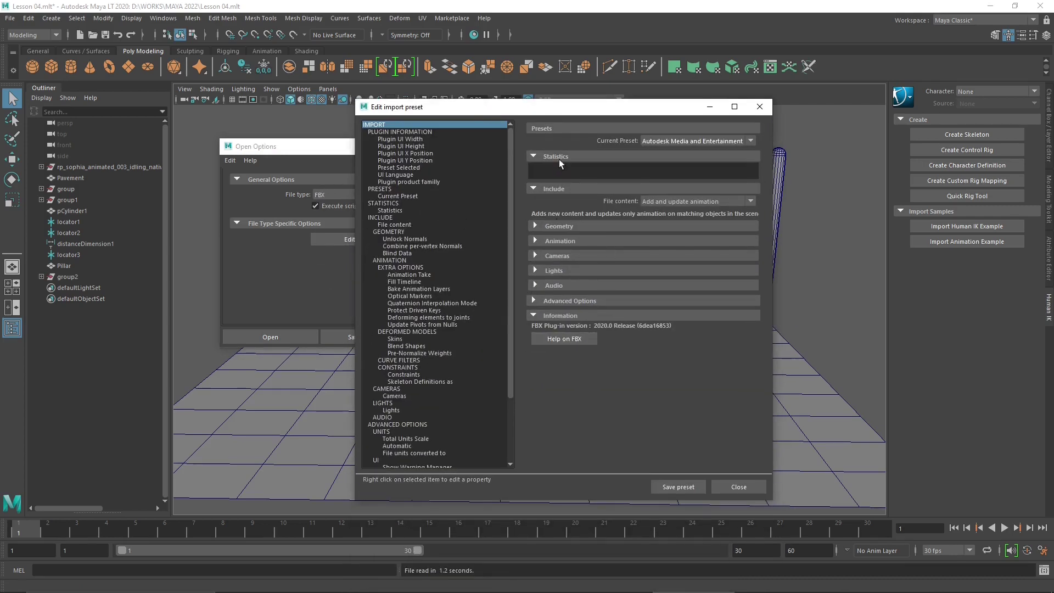
Examine the Geometry, Animation, Cameras and Lights settings of the FBX import preset, and leave the Open Scene options without opening a file
{"action": "left_click", "coordinate": [563, 225]}
{"action": "left_click", "coordinate": [568, 268]}
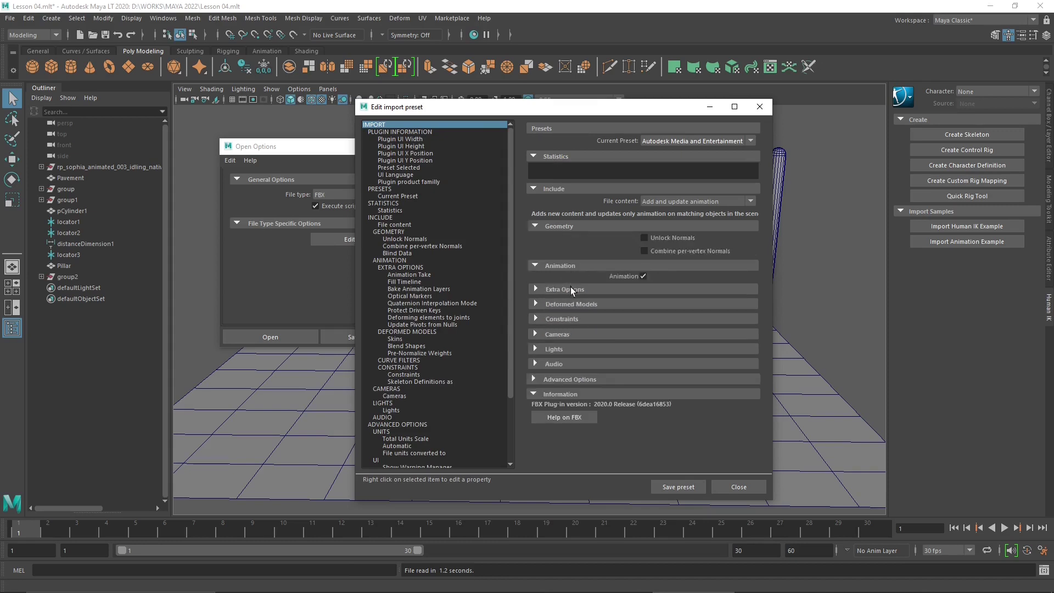
{"action": "left_click", "coordinate": [573, 333]}
{"action": "left_click", "coordinate": [567, 361]}
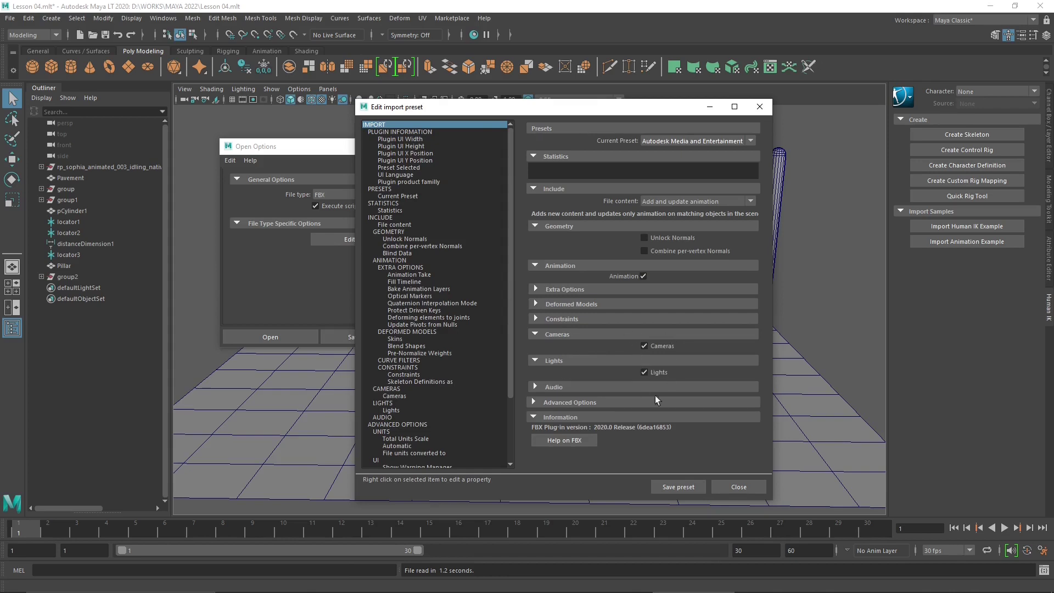
{"action": "left_click", "coordinate": [736, 488]}
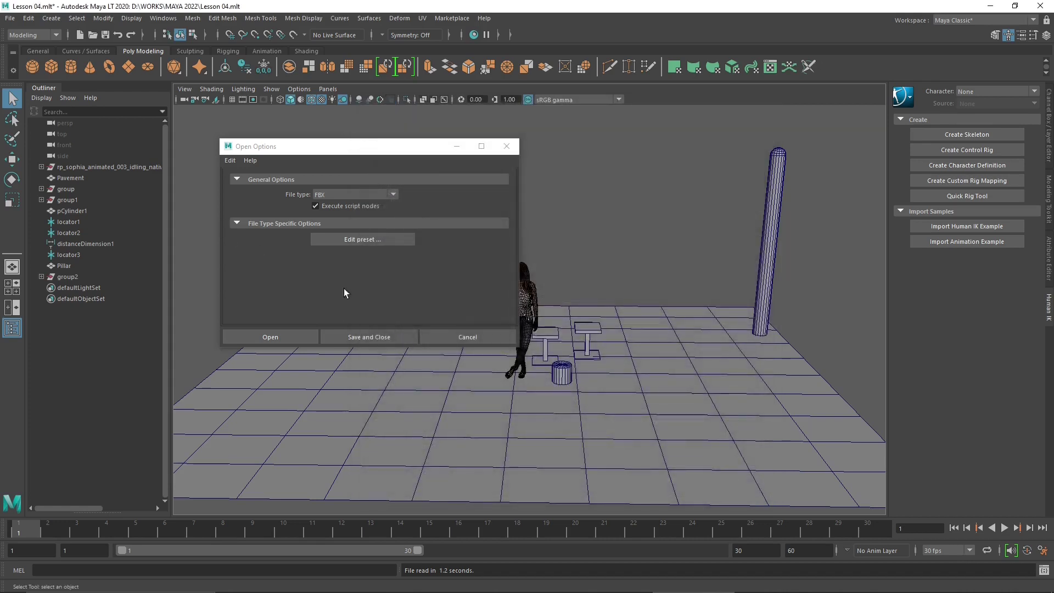
{"action": "left_click", "coordinate": [461, 340]}
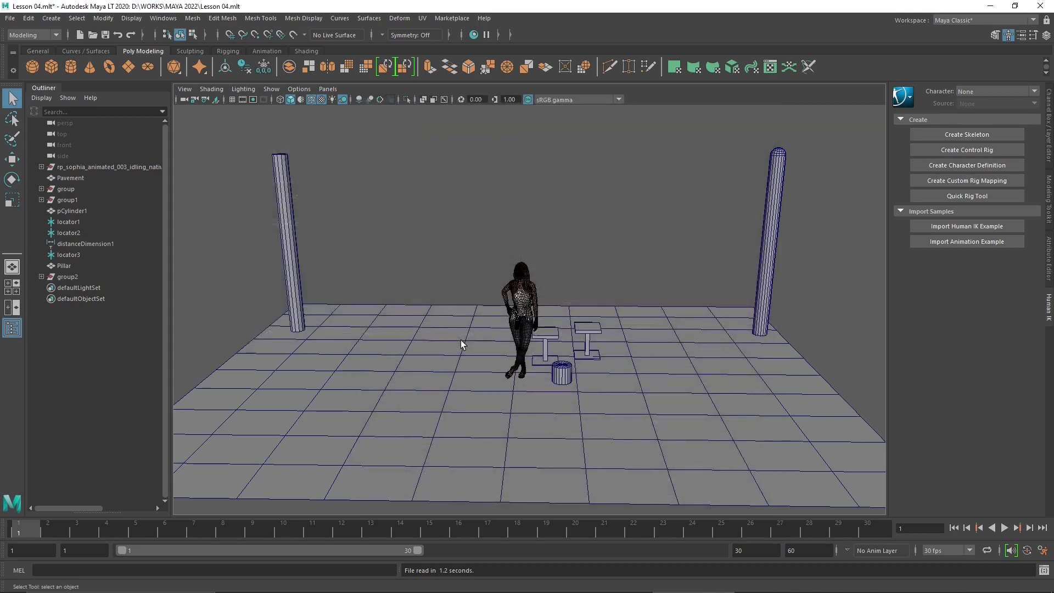
{"action": "left_click", "coordinate": [10, 18]}
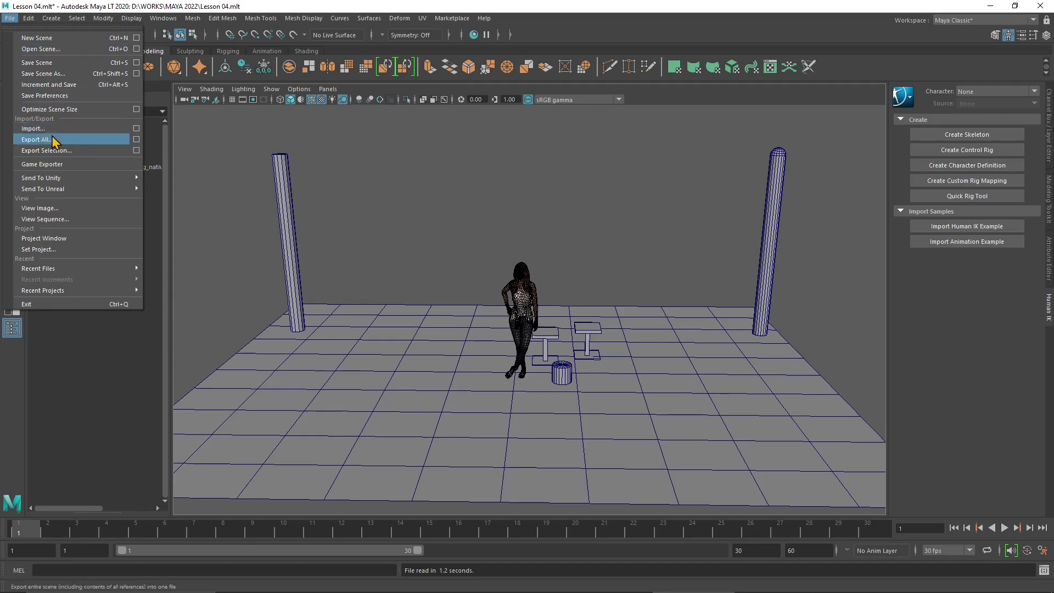
{"action": "left_click", "coordinate": [530, 183]}
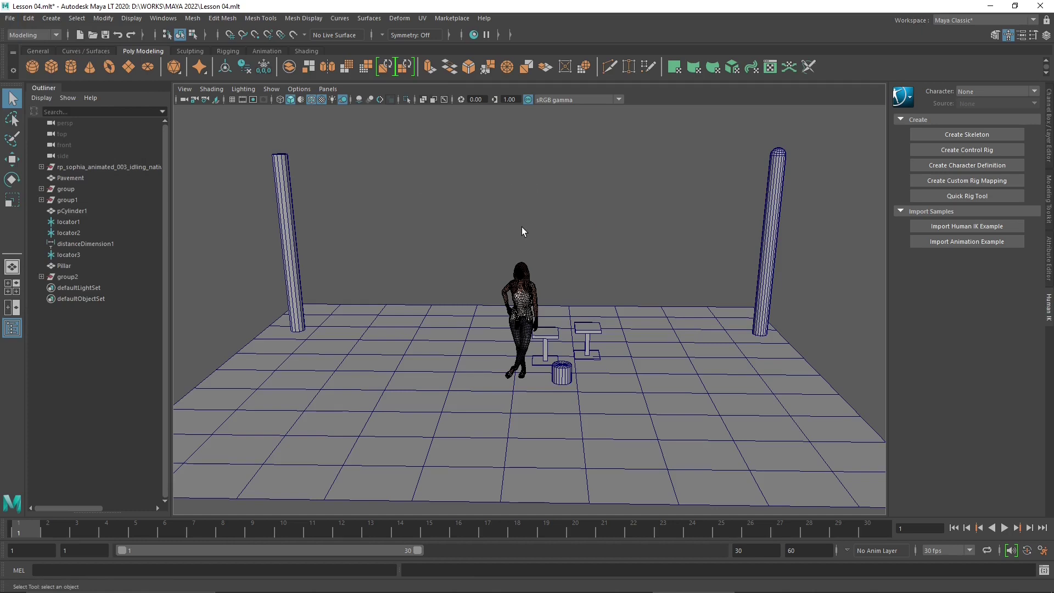
Open the options for importing a file and enlarge their window to show more settings
{"action": "left_click", "coordinate": [9, 18]}
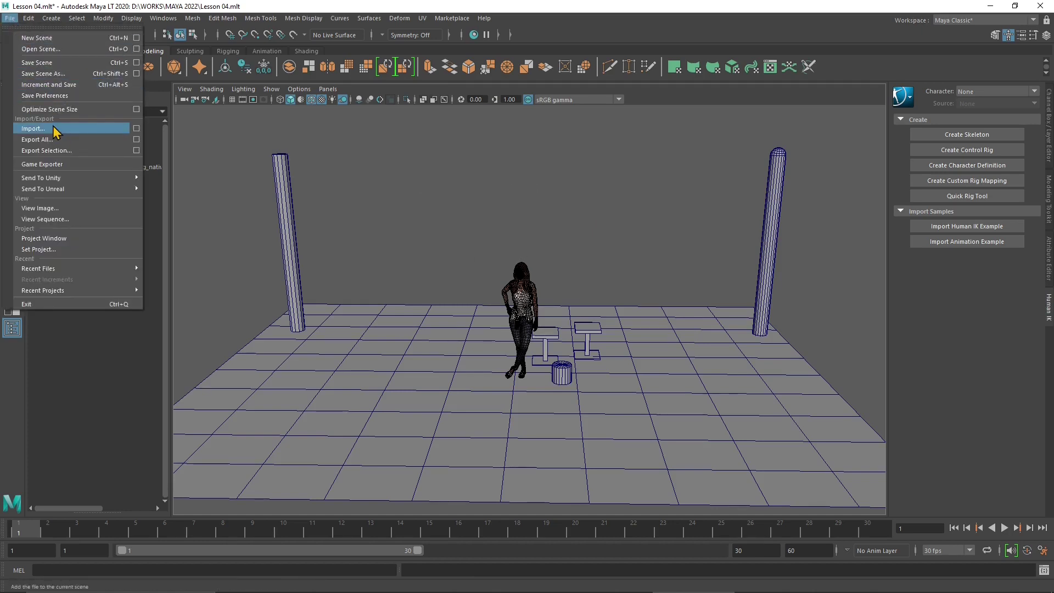
{"action": "left_click", "coordinate": [136, 128]}
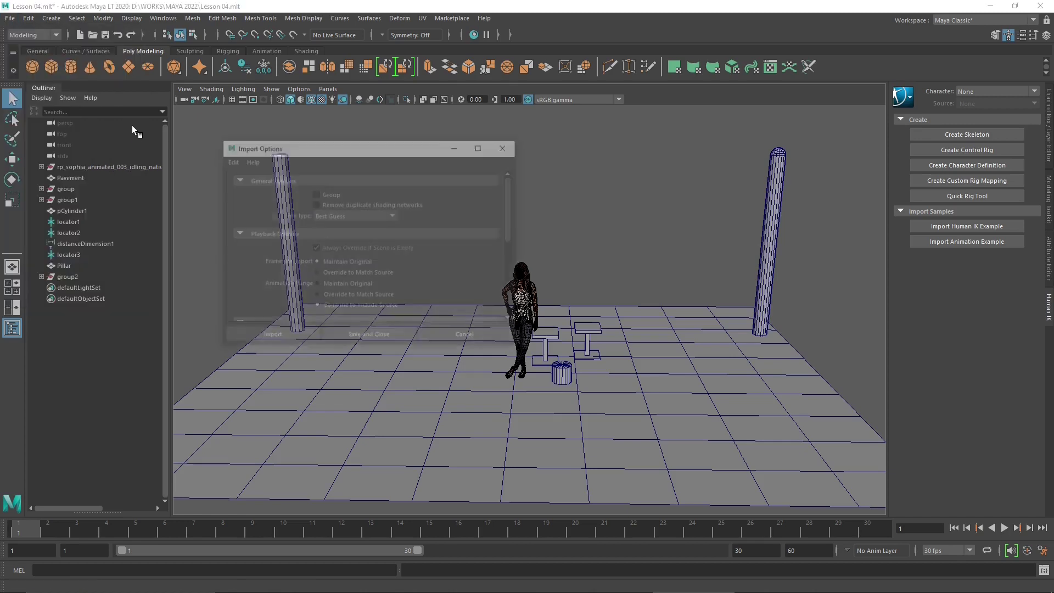
{"action": "left_click_drag", "start_coordinate": [341, 148], "coordinate": [471, 159]}
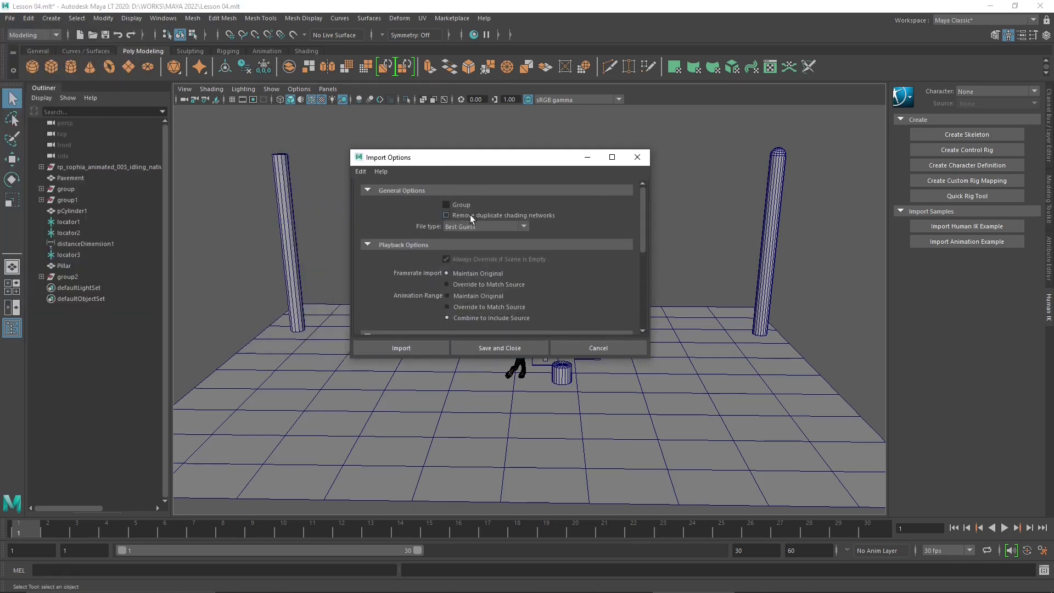
{"action": "left_click_drag", "start_coordinate": [545, 358], "coordinate": [550, 409]}
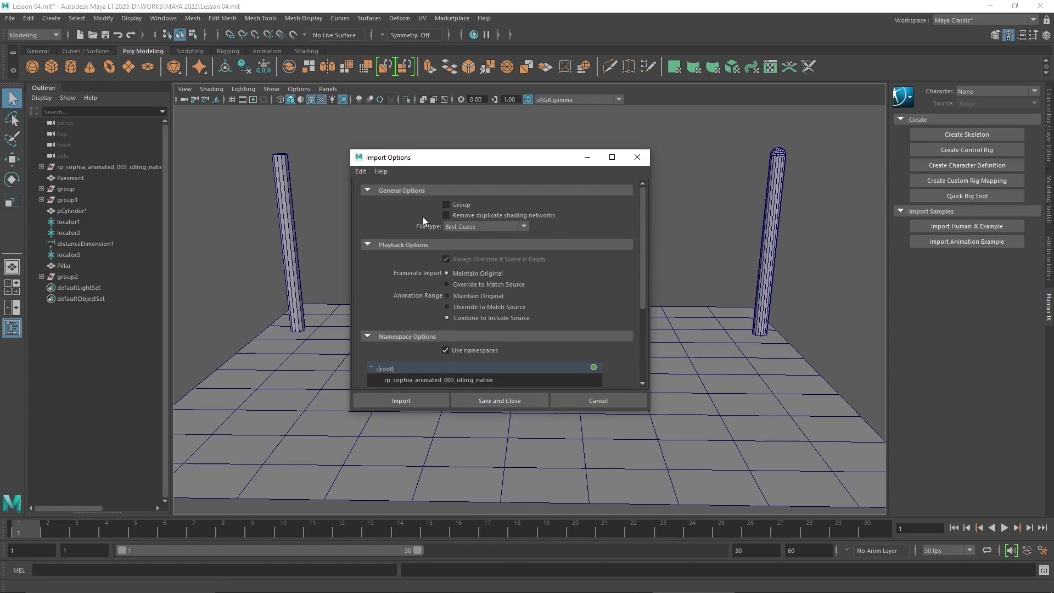
Examine the general import options and the supported file types, keeping the file type at Best Guess
{"action": "left_click", "coordinate": [460, 204]}
{"action": "left_click", "coordinate": [524, 227]}
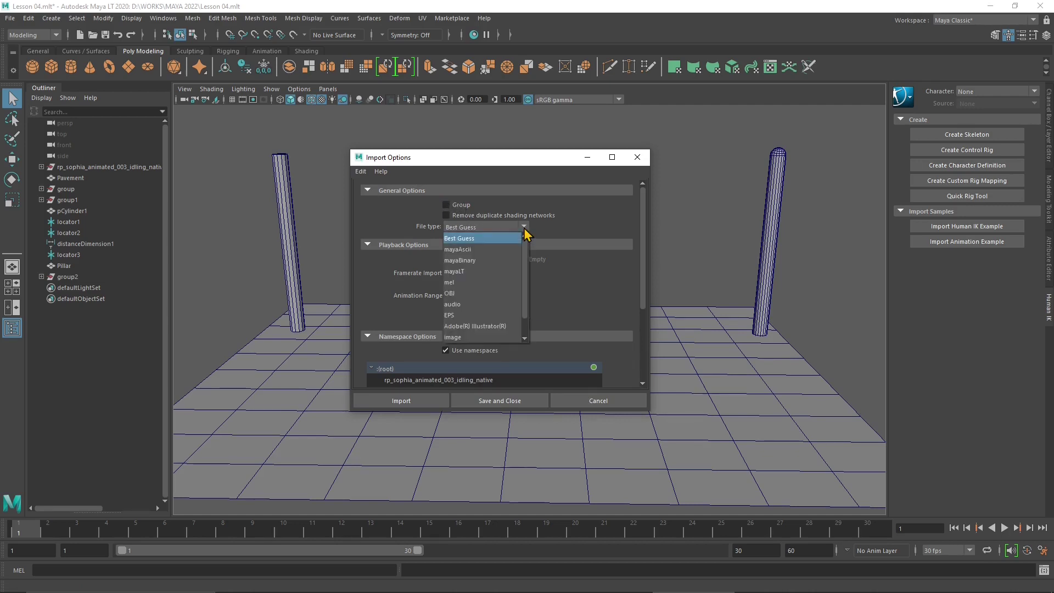
{"action": "scroll", "coordinate": [470, 265], "scroll_direction": "down", "scroll_amount": 1}
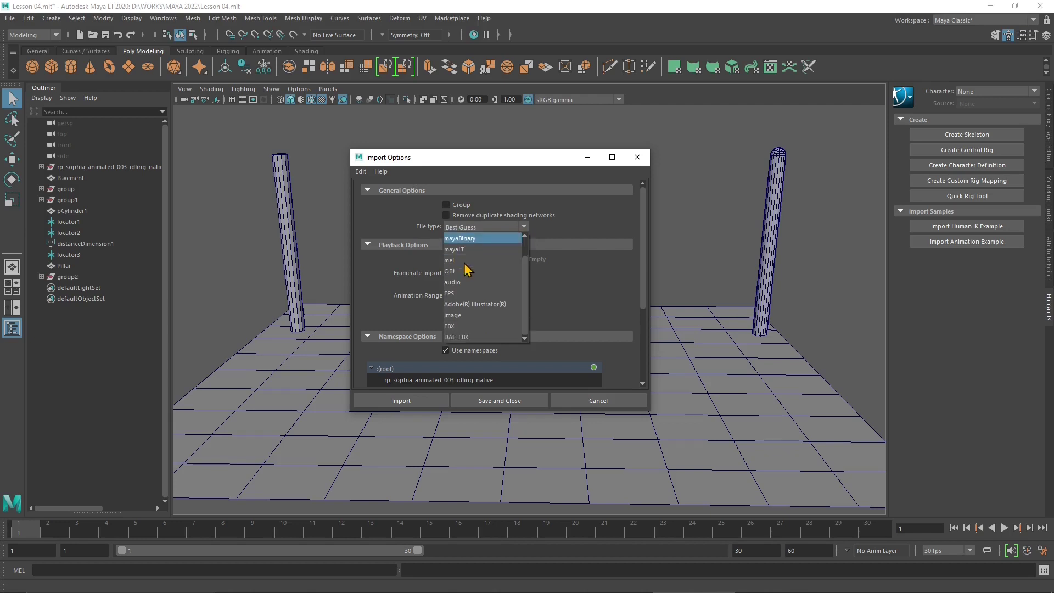
{"action": "left_click", "coordinate": [472, 228]}
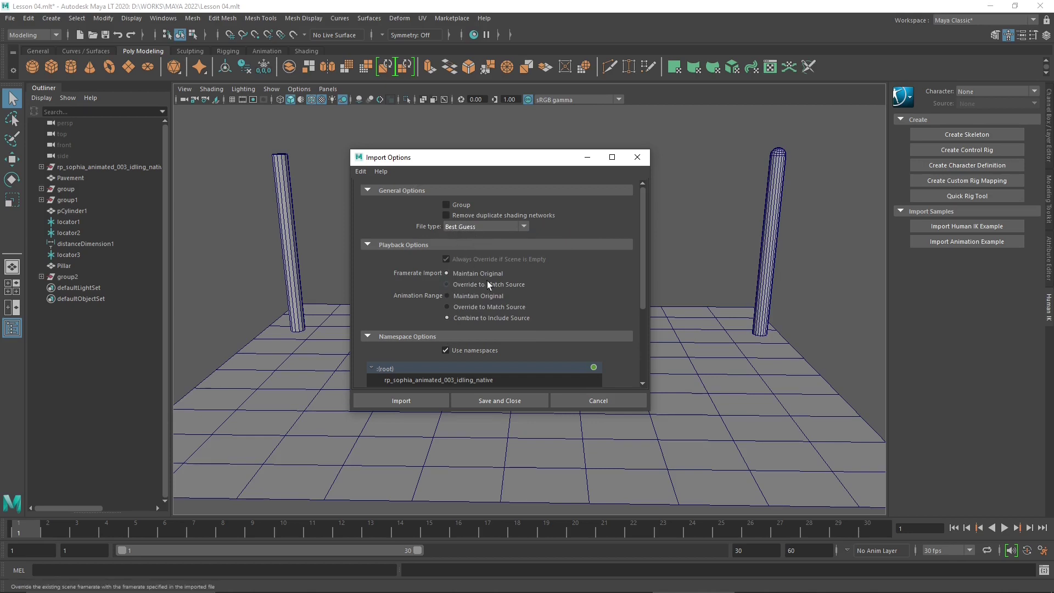
Examine the playback, namespace and file type specific sections of the import options
{"action": "scroll", "coordinate": [642, 262], "scroll_direction": "down", "scroll_amount": 1}
{"action": "scroll", "coordinate": [642, 266], "scroll_direction": "down", "scroll_amount": 1}
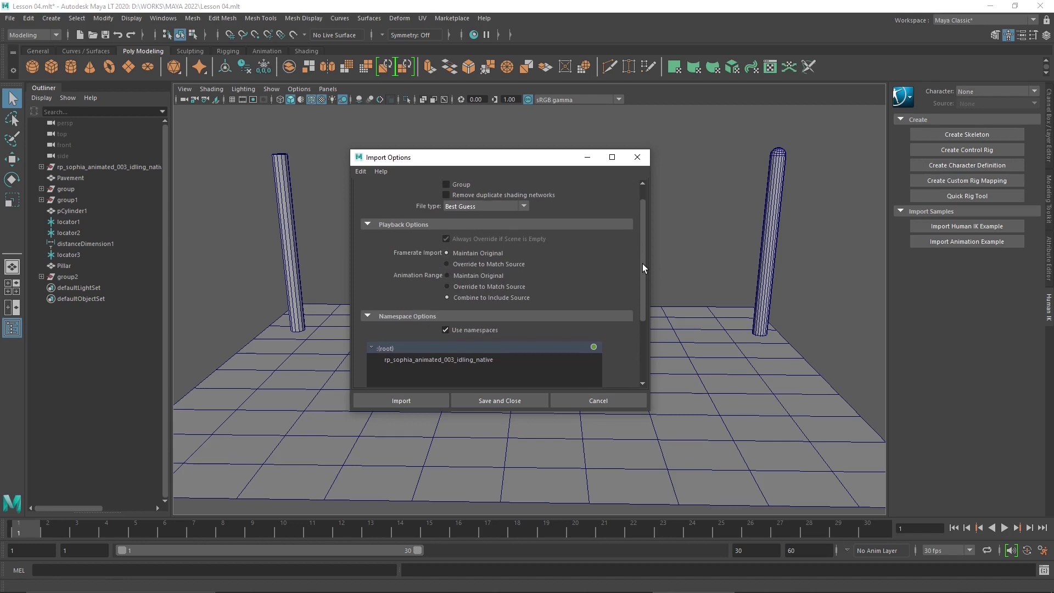
{"action": "scroll", "coordinate": [643, 265], "scroll_direction": "down", "scroll_amount": 1}
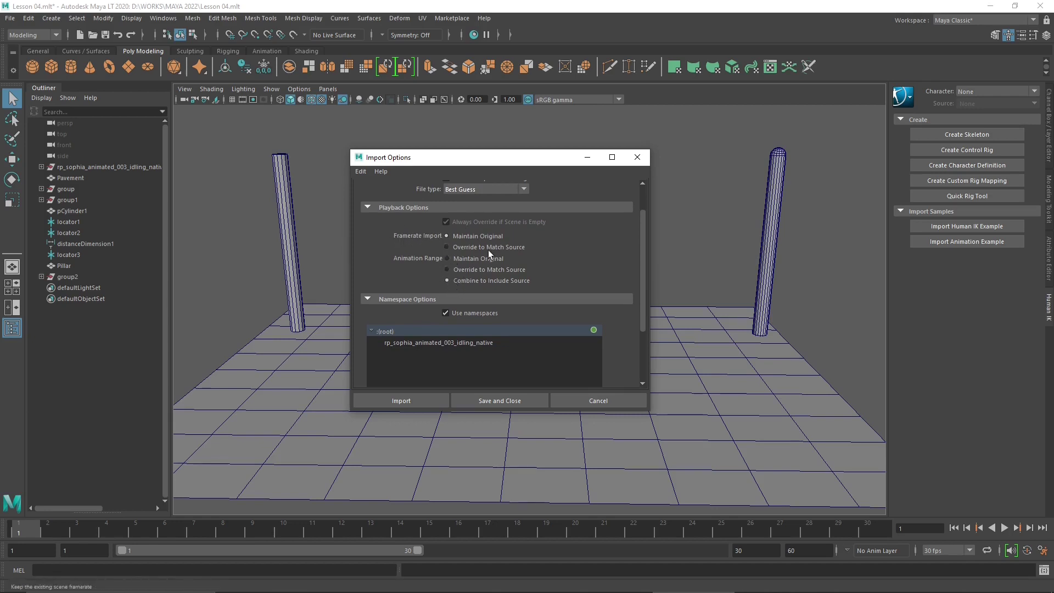
{"action": "left_click_drag", "start_coordinate": [640, 242], "coordinate": [640, 252]}
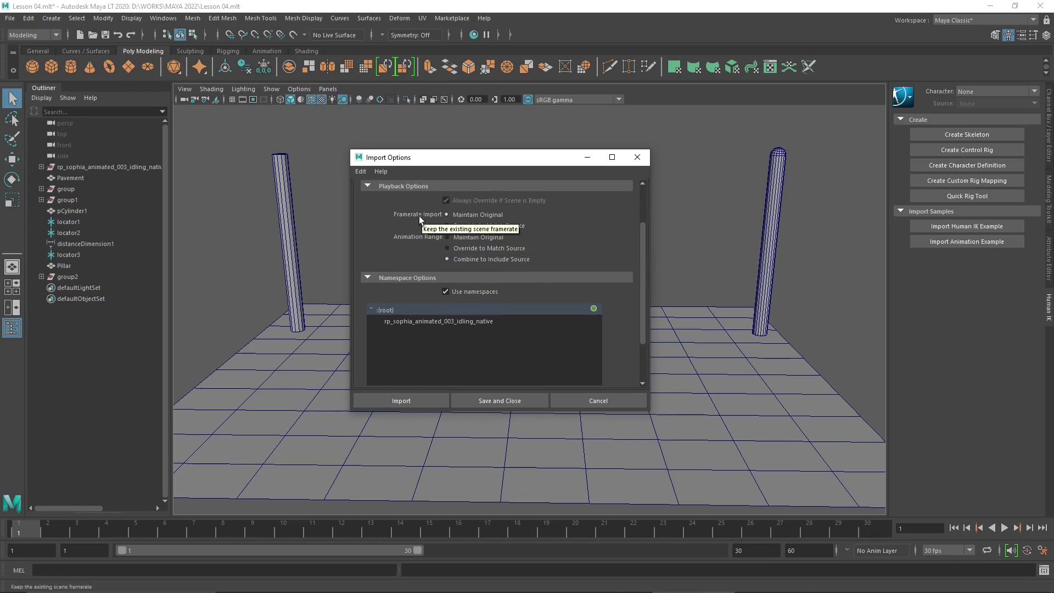
{"action": "left_click_drag", "start_coordinate": [641, 262], "coordinate": [645, 291]}
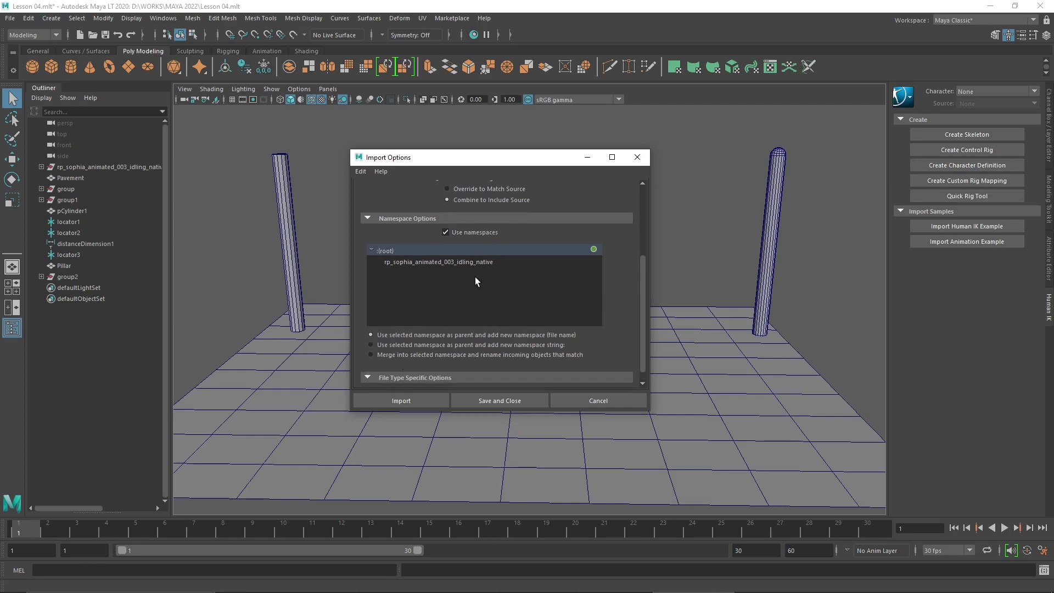
{"action": "left_click_drag", "start_coordinate": [643, 279], "coordinate": [620, 166]}
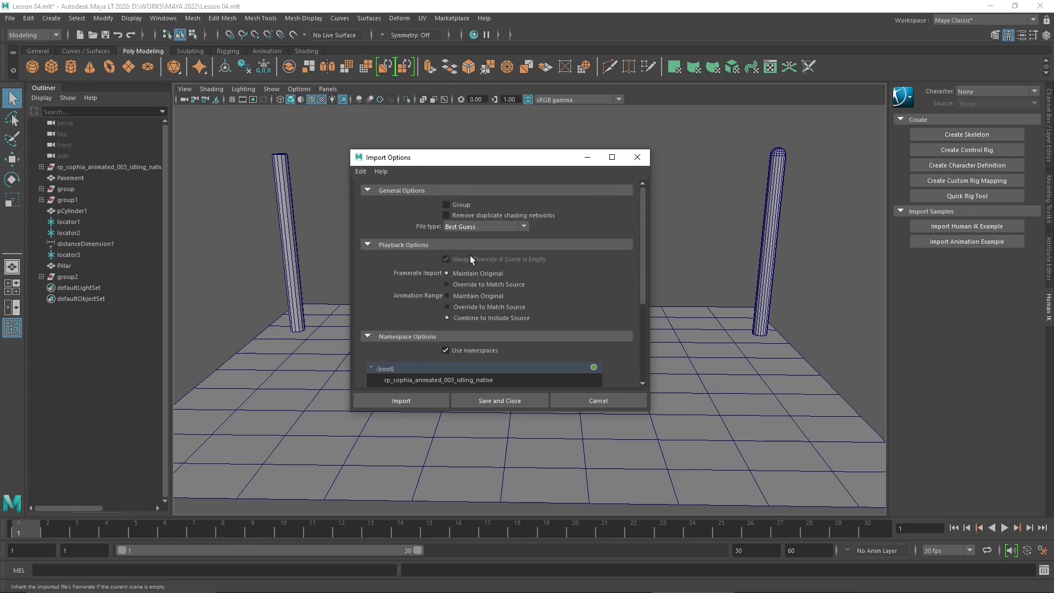
Import the Lesson 00.mlt file from the MAYA 2022 folder into the current scene
{"action": "left_click", "coordinate": [427, 404]}
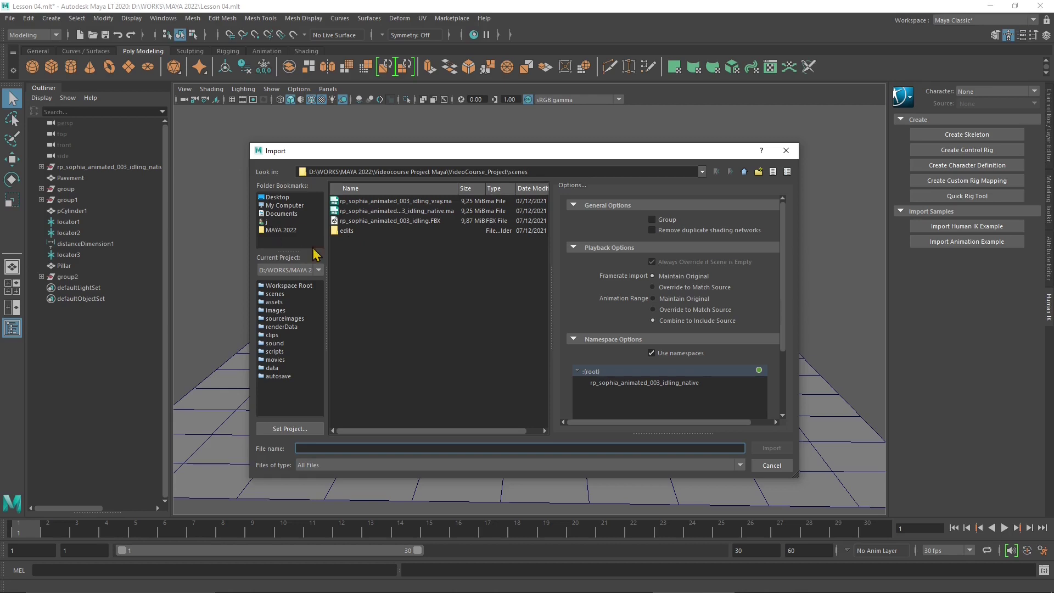
{"action": "left_click", "coordinate": [276, 233]}
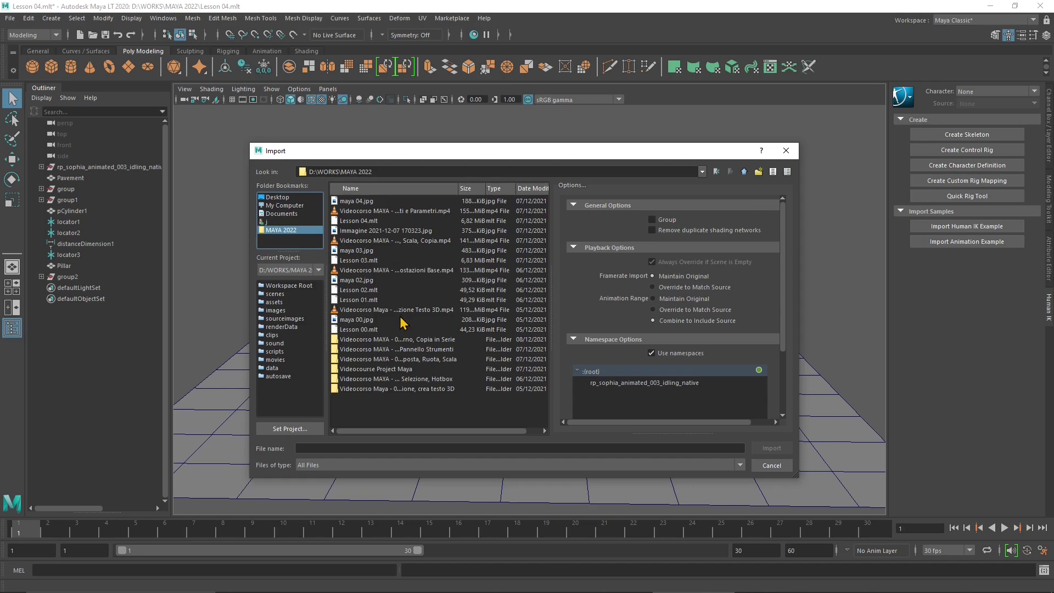
{"action": "left_click", "coordinate": [364, 331]}
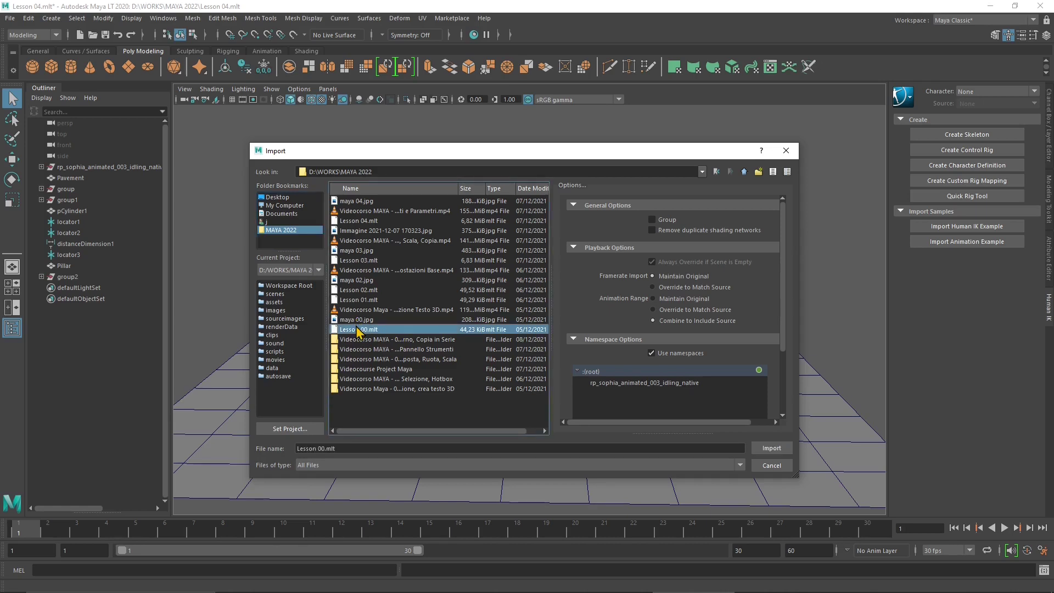
{"action": "left_click", "coordinate": [768, 448]}
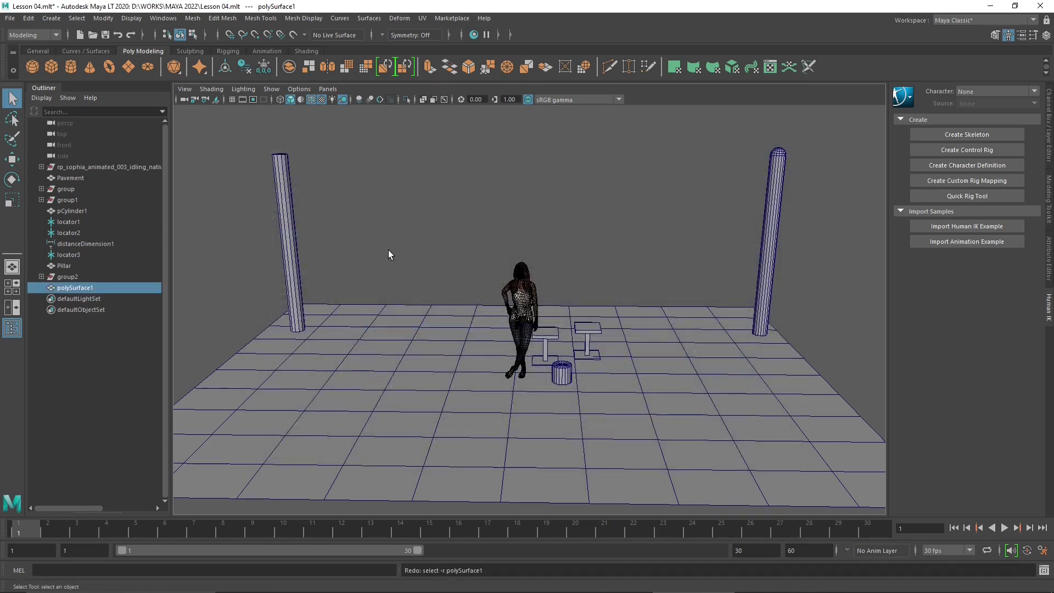
Move the imported polySurface1 straight up to a height of about 248.5 cm, above the character's head
{"action": "left_click", "coordinate": [65, 276]}
{"action": "left_click", "coordinate": [67, 287]}
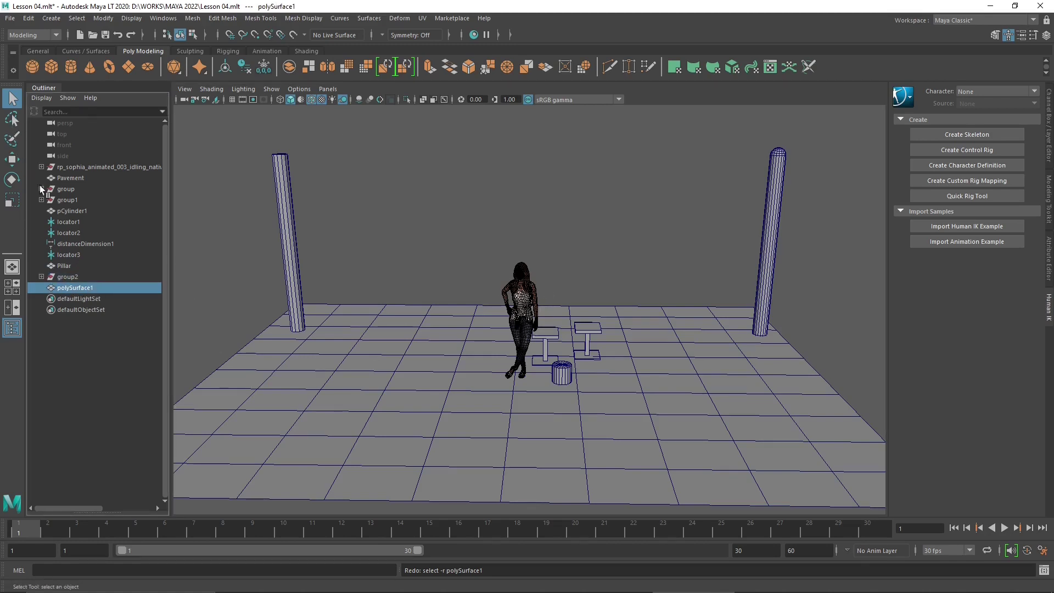
{"action": "left_click", "coordinate": [16, 161]}
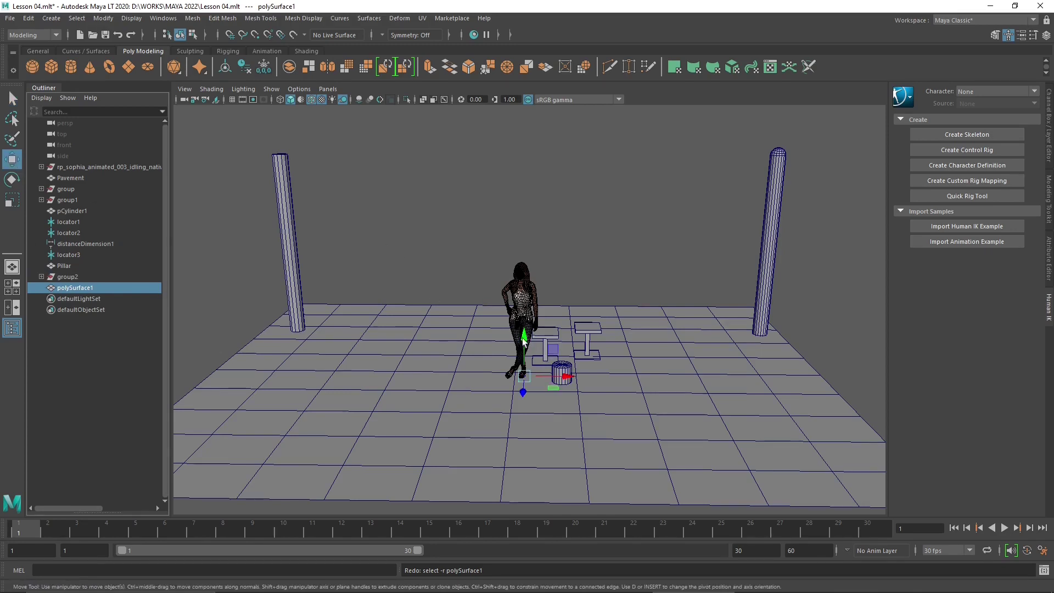
{"action": "left_click_drag", "start_coordinate": [524, 341], "coordinate": [532, 162]}
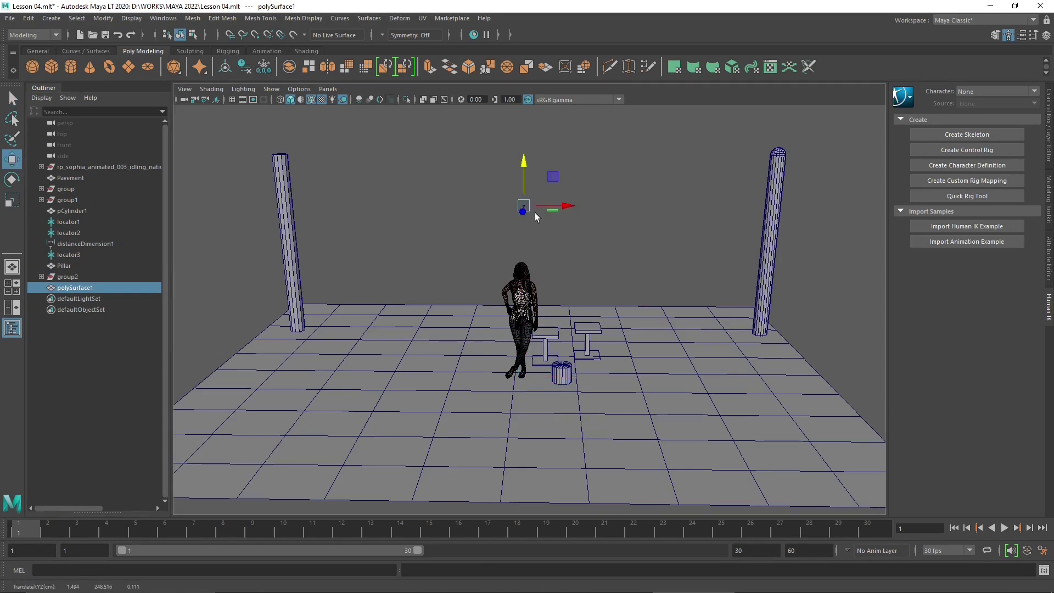
{"action": "scroll", "coordinate": [532, 207], "scroll_direction": "up", "scroll_amount": 4}
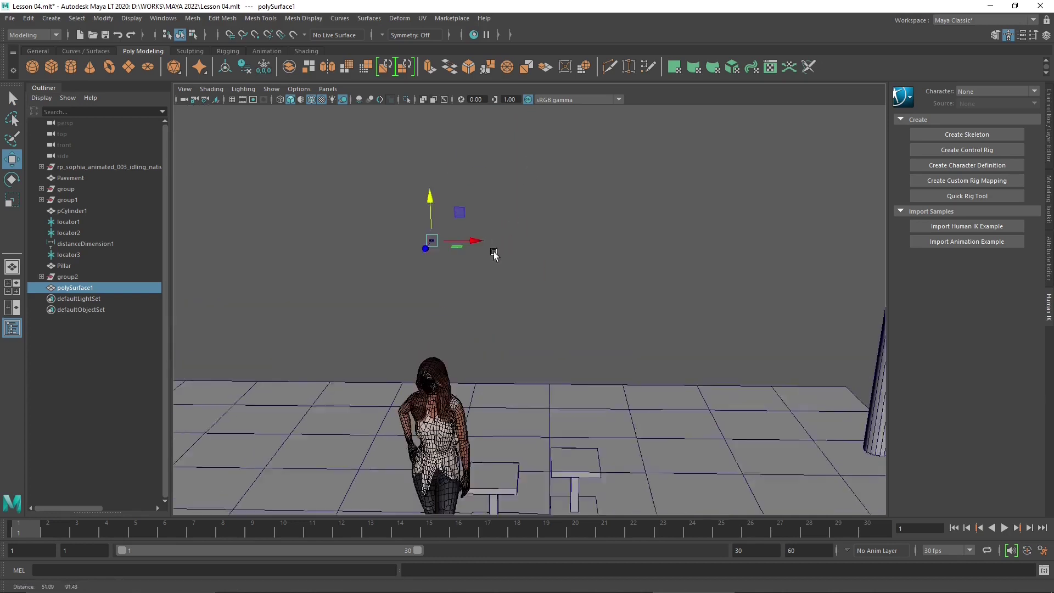
{"action": "scroll", "coordinate": [494, 255], "scroll_direction": "up", "scroll_amount": 5}
{"action": "left_click_drag", "start_coordinate": [409, 240], "coordinate": [453, 245], "text": "alt"}
{"action": "left_click_drag", "start_coordinate": [398, 196], "coordinate": [513, 275], "text": "alt"}
{"action": "right_click_drag", "start_coordinate": [513, 275], "coordinate": [499, 336], "text": "alt"}
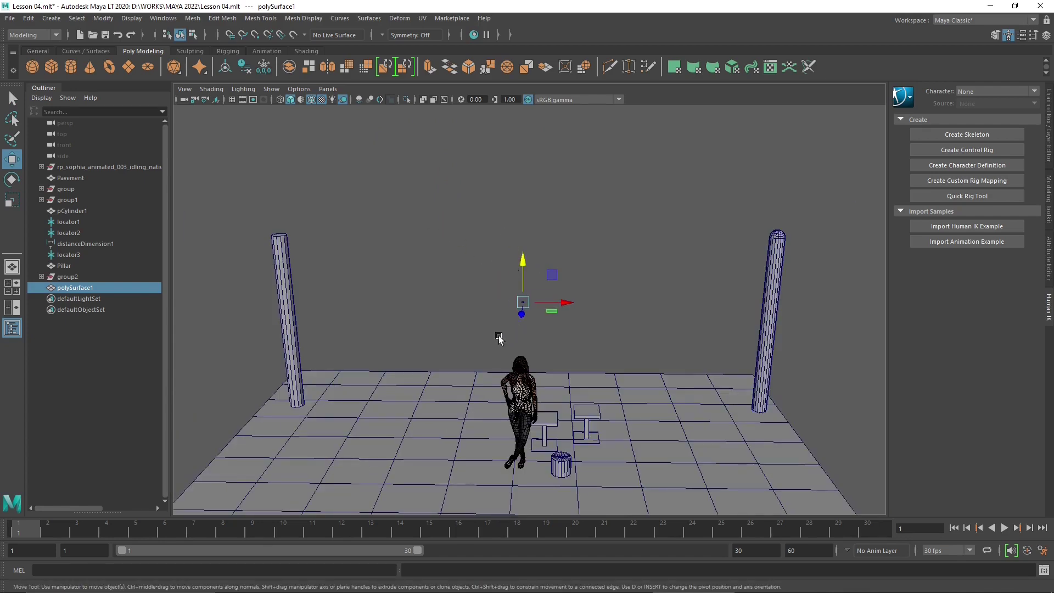
{"action": "left_click_drag", "start_coordinate": [499, 336], "coordinate": [461, 313], "text": "alt"}
{"action": "middle_click_drag", "start_coordinate": [462, 313], "coordinate": [449, 302], "text": "alt"}
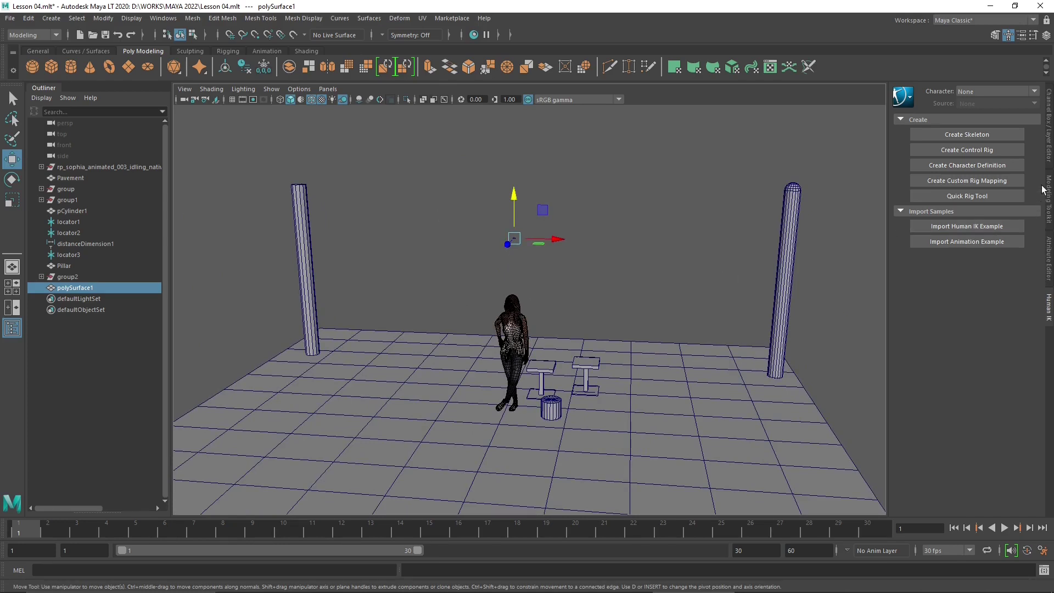
Open the attributes of polySurface1 and examine its bevel, text and style curve settings
{"action": "left_click", "coordinate": [1050, 251]}
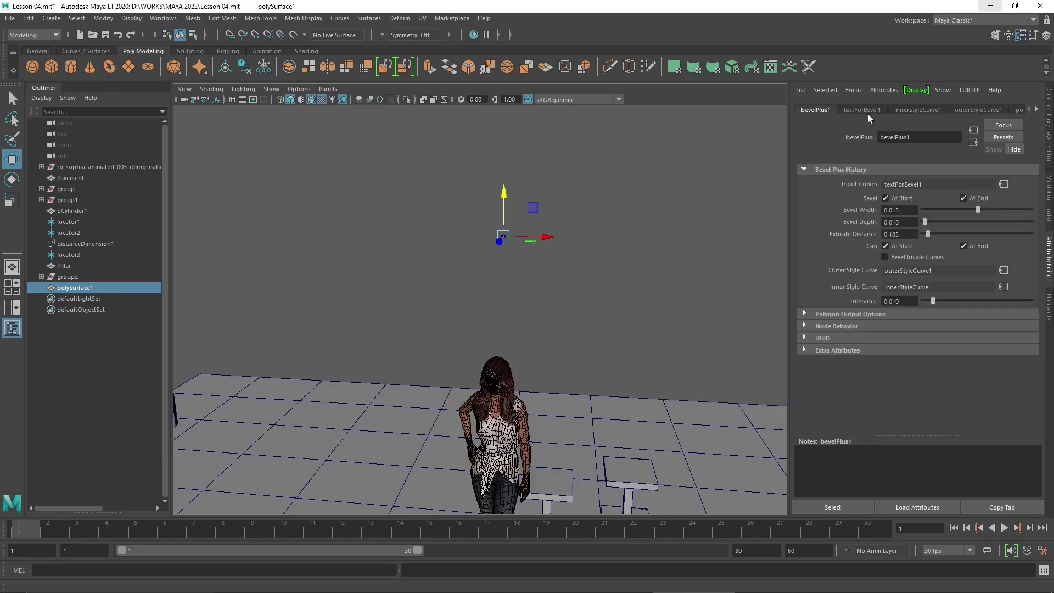
{"action": "left_click", "coordinate": [861, 110]}
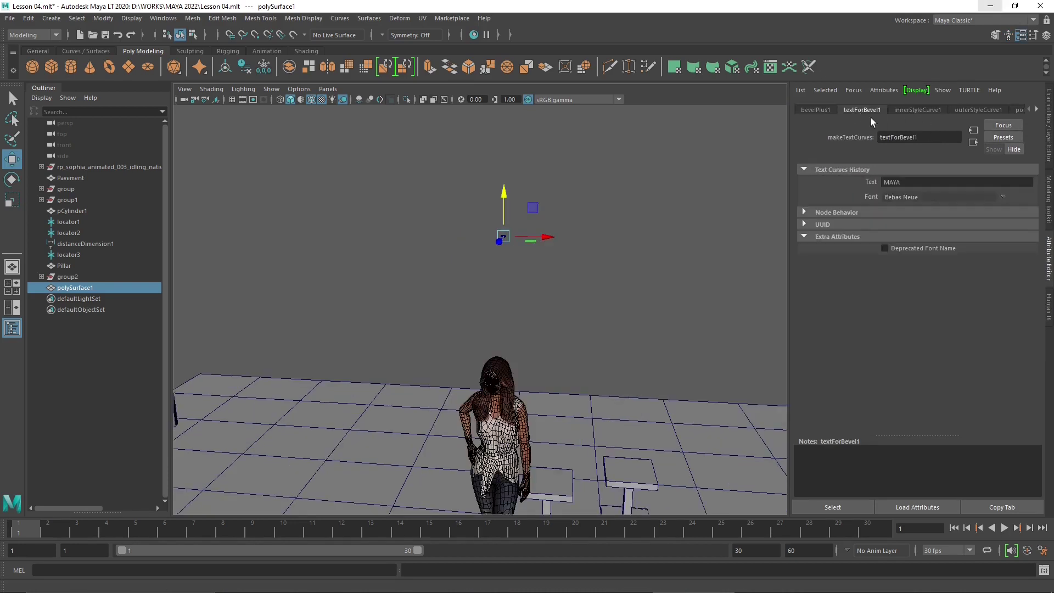
{"action": "left_click", "coordinate": [905, 109]}
{"action": "left_click", "coordinate": [952, 111]}
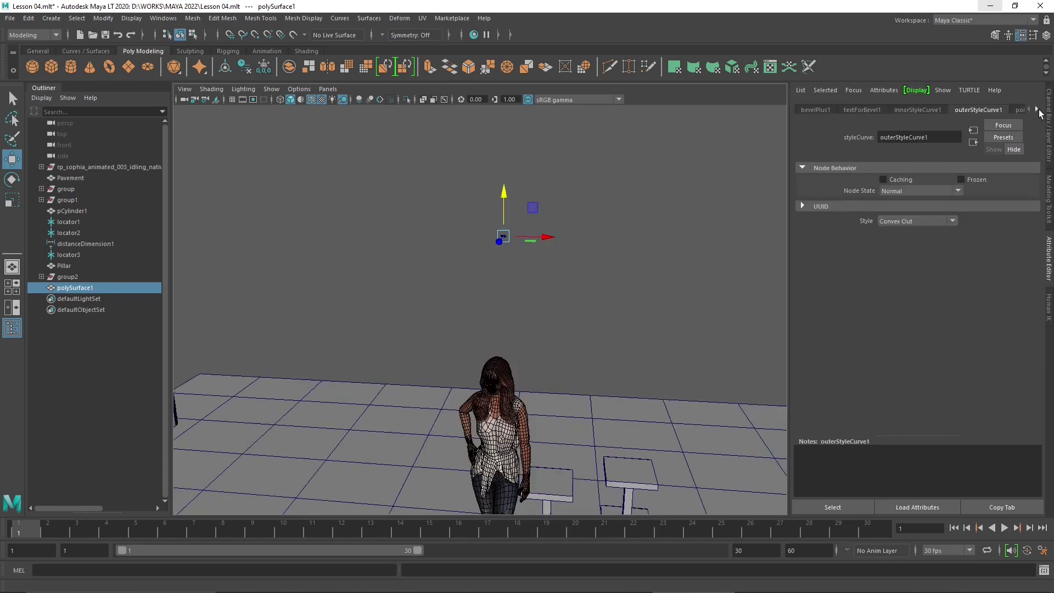
{"action": "left_click", "coordinate": [814, 110]}
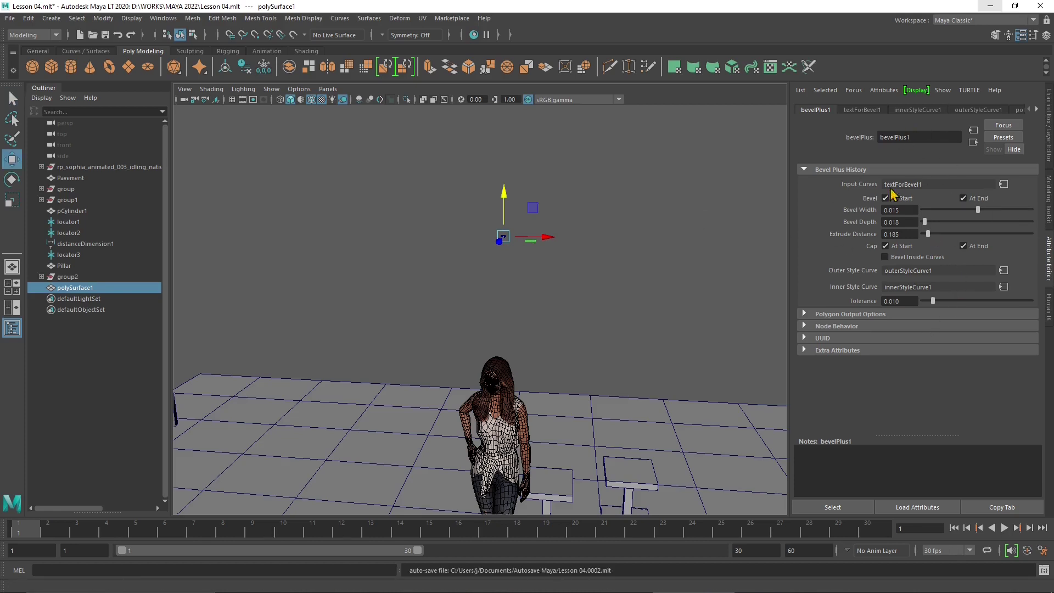
{"action": "left_click", "coordinate": [885, 246]}
Examine the style curve and planar projection attributes of the imported object, and return to its textForBevel1 settings
{"action": "left_click", "coordinate": [897, 108]}
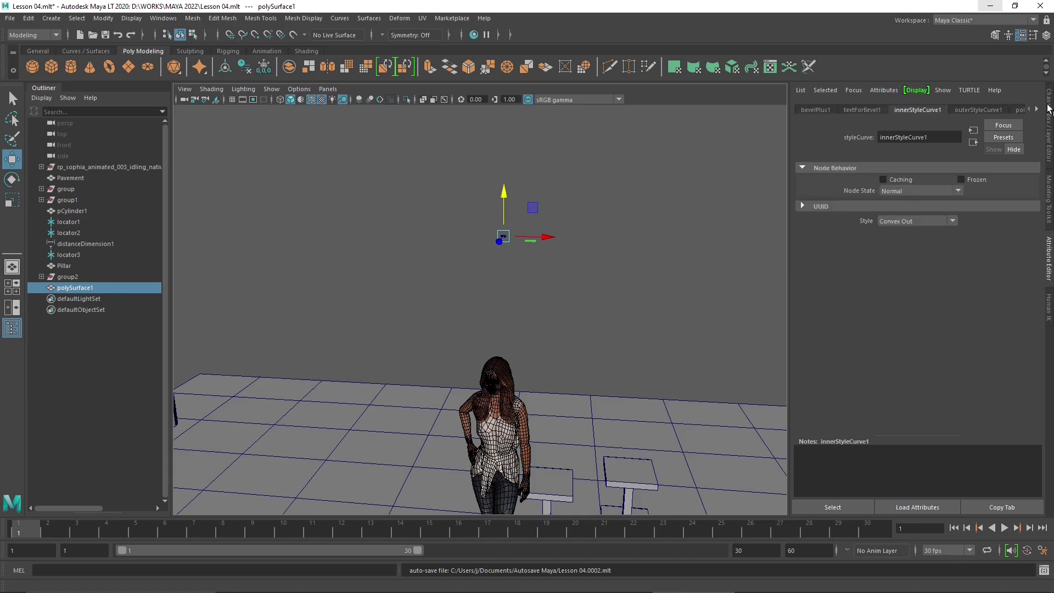
{"action": "left_click", "coordinate": [1038, 109]}
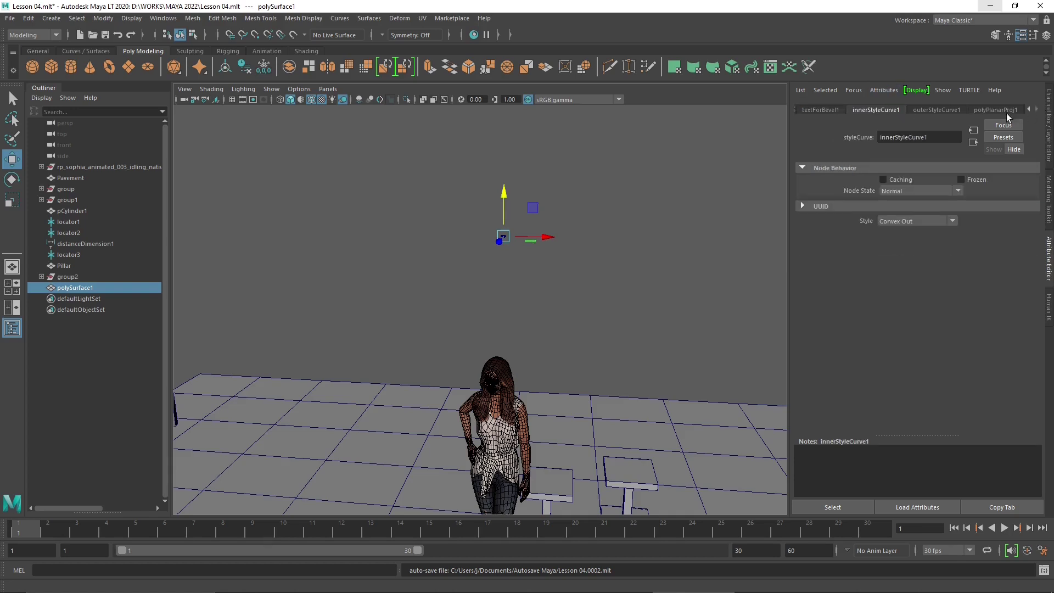
{"action": "left_click", "coordinate": [991, 111]}
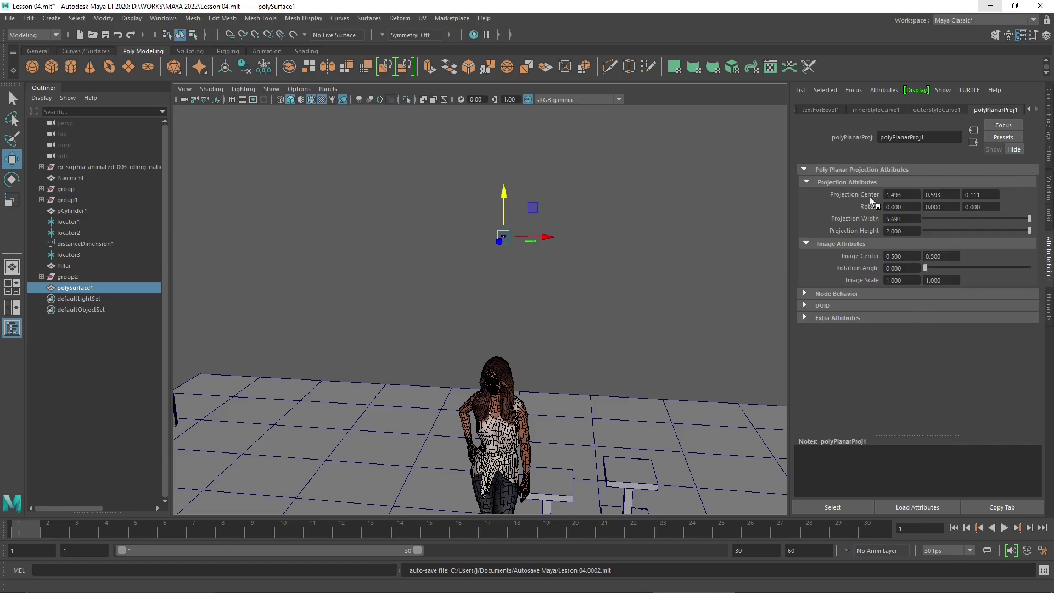
{"action": "left_click", "coordinate": [849, 169]}
{"action": "left_click", "coordinate": [925, 111]}
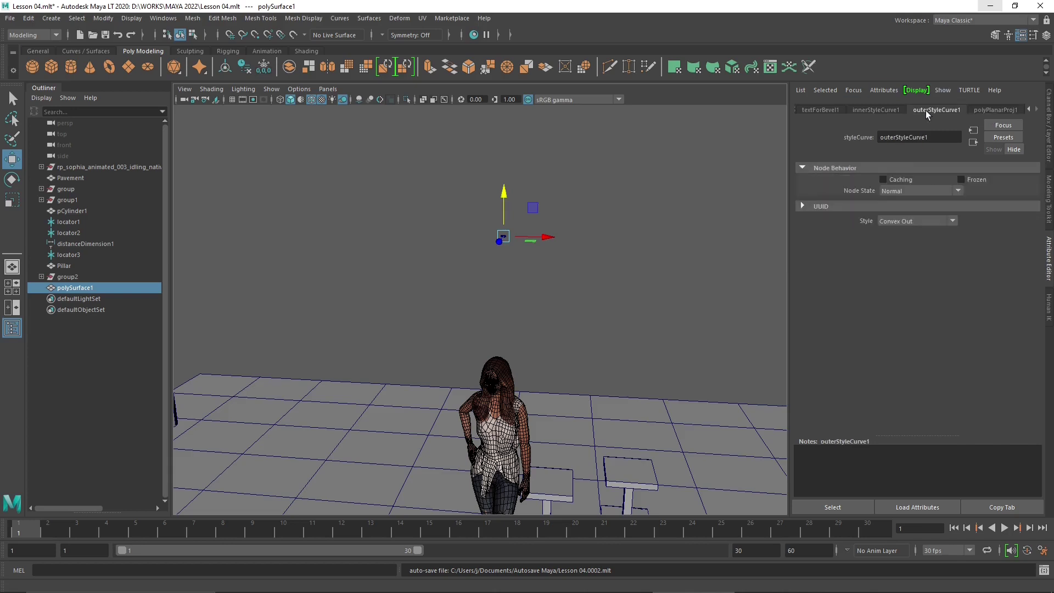
{"action": "left_click", "coordinate": [872, 108]}
{"action": "left_click", "coordinate": [823, 110]}
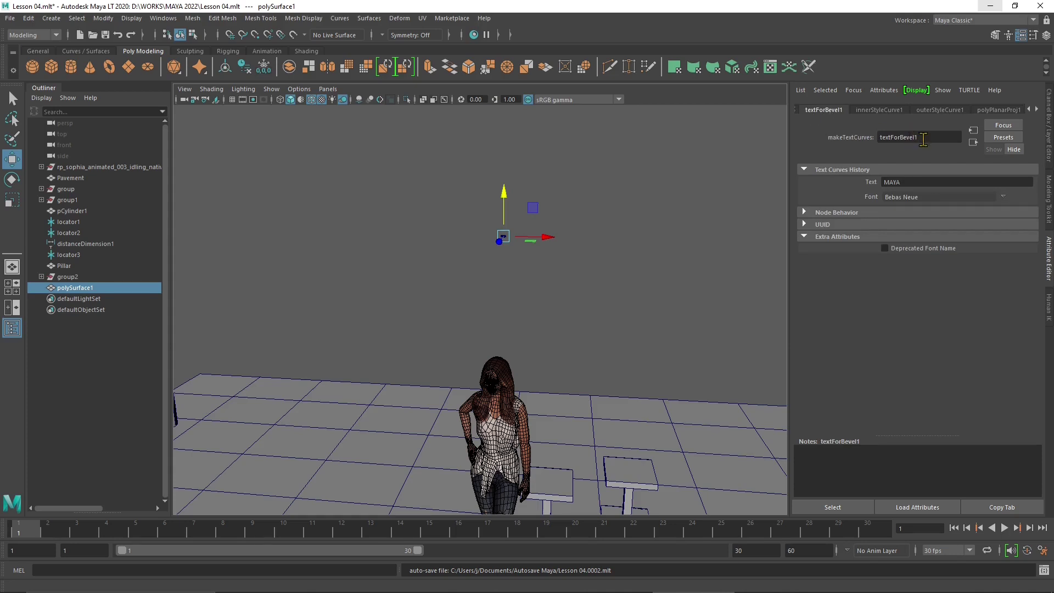
Follow the output and input connections between the text, bevel and projection nodes, ending at the textForBevel1 text settings
{"action": "double_click", "coordinate": [890, 137]}
{"action": "left_click", "coordinate": [974, 144]}
{"action": "left_click", "coordinate": [973, 144]}
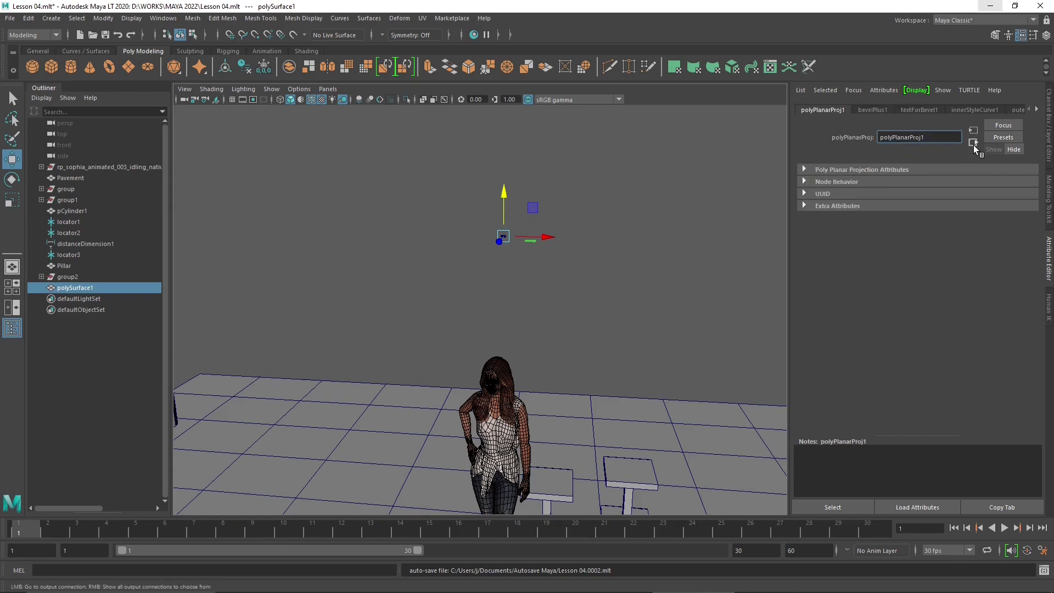
{"action": "left_click", "coordinate": [974, 145]}
{"action": "left_click", "coordinate": [974, 145]}
{"action": "left_click", "coordinate": [974, 145]}
{"action": "left_click", "coordinate": [973, 144]}
{"action": "left_click", "coordinate": [973, 145]}
{"action": "left_click", "coordinate": [974, 129]}
{"action": "left_click", "coordinate": [974, 129]}
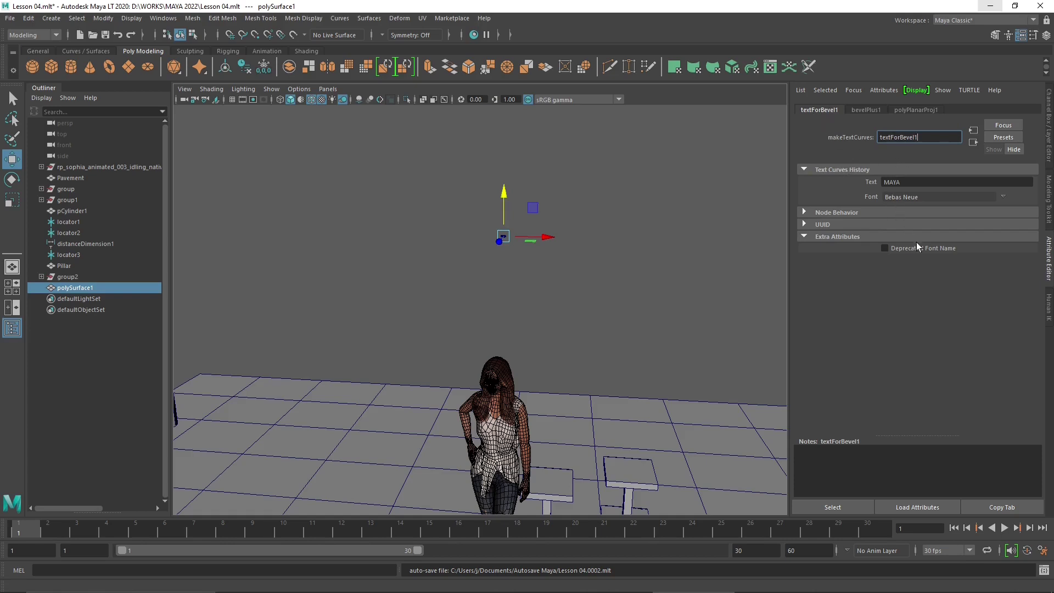
{"action": "left_click", "coordinate": [899, 178]}
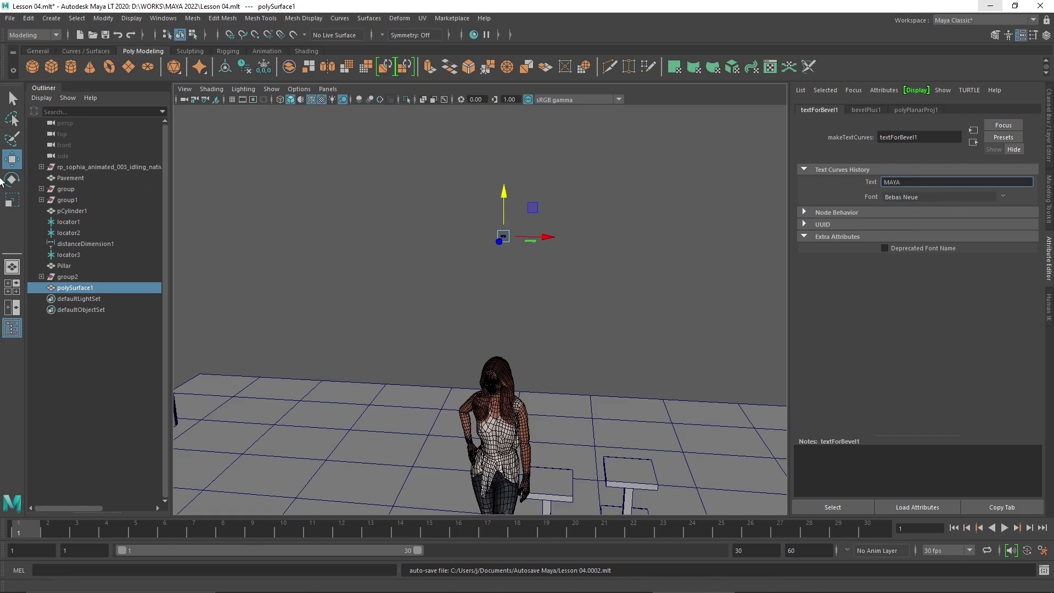
Scale the imported MAYA text up uniformly until it forms a large sign above the character
{"action": "left_click", "coordinate": [12, 202]}
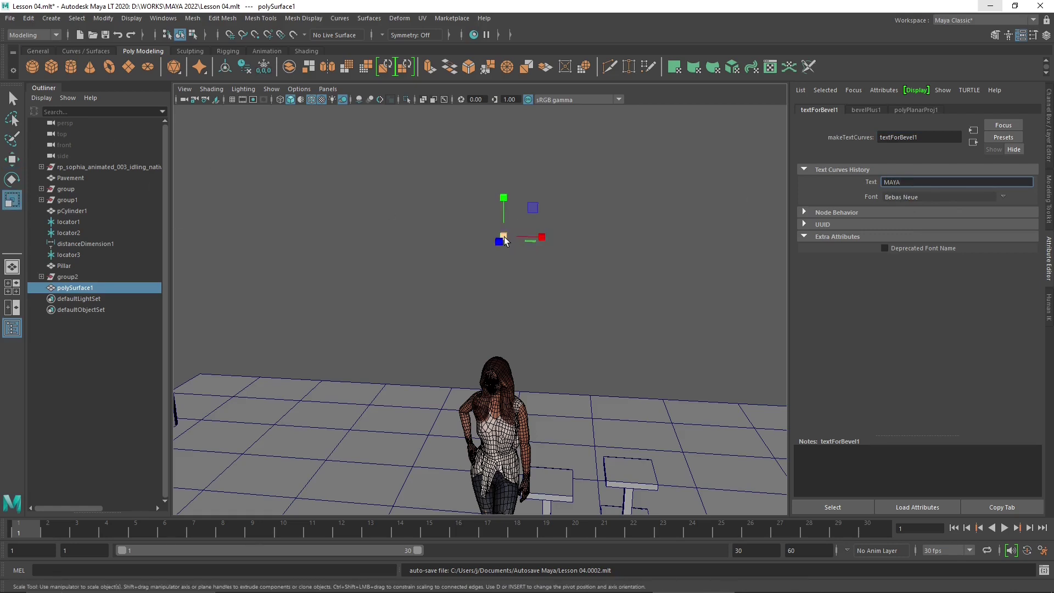
{"action": "left_click_drag", "start_coordinate": [506, 241], "coordinate": [682, 137]}
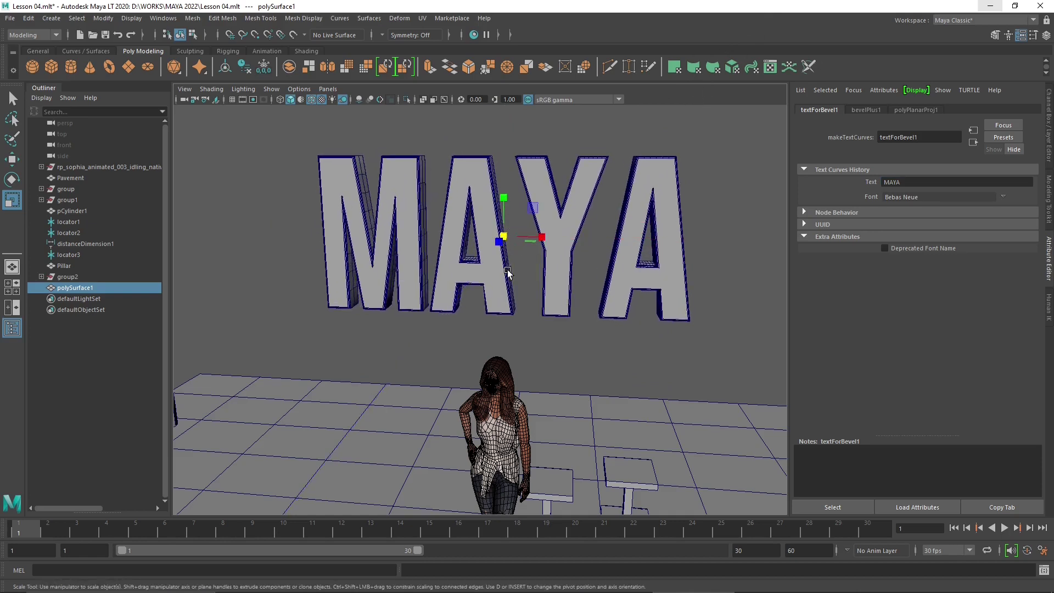
{"action": "scroll", "coordinate": [531, 270], "scroll_direction": "down", "scroll_amount": 5}
{"action": "scroll", "coordinate": [531, 270], "scroll_direction": "up", "scroll_amount": 3}
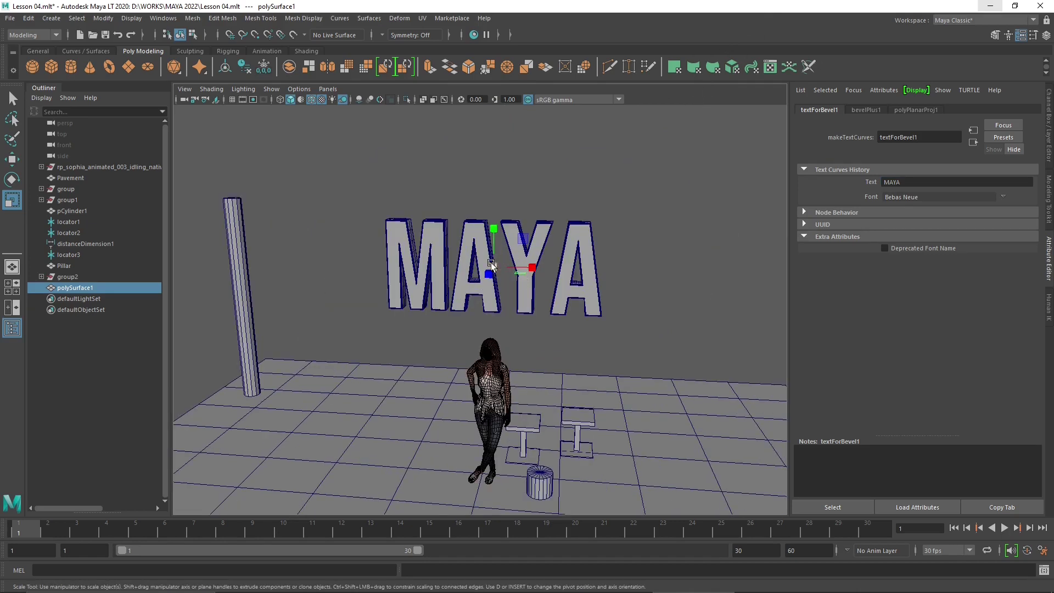
{"action": "left_click_drag", "start_coordinate": [494, 266], "coordinate": [549, 251]}
{"action": "scroll", "coordinate": [590, 313], "scroll_direction": "down", "scroll_amount": 3}
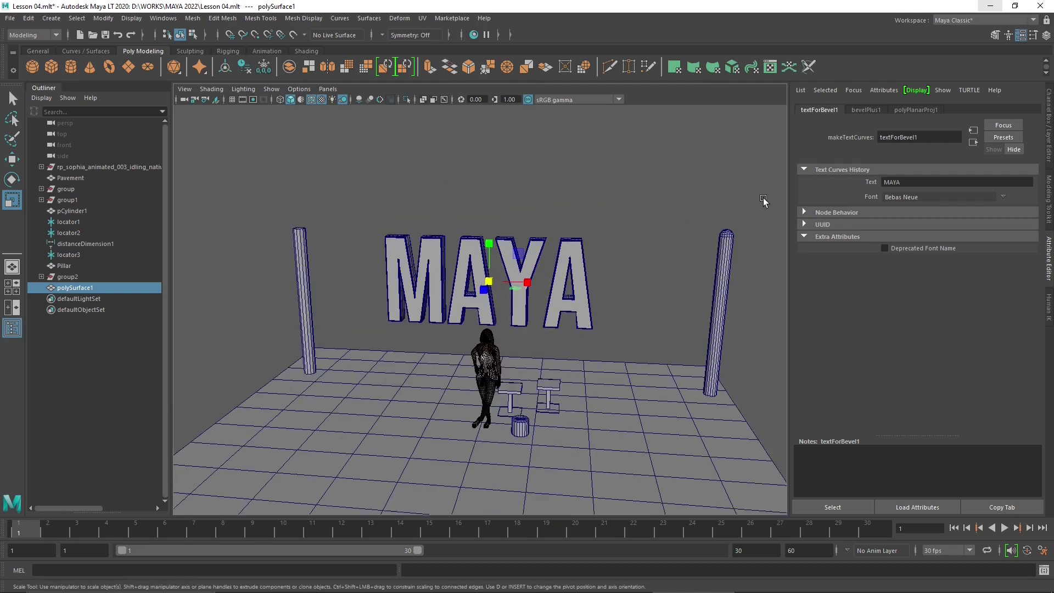
Change the wording of the 3D text to "MAYA 3D"
{"action": "left_click", "coordinate": [909, 181]}
{"action": "type", "text": "3D"}
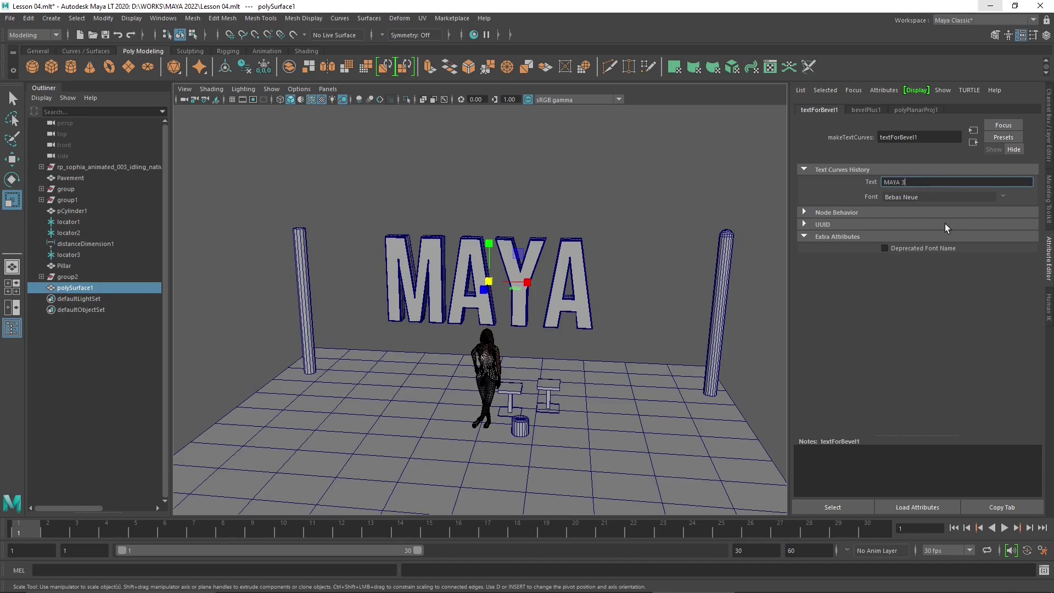
{"action": "left_click", "coordinate": [660, 227]}
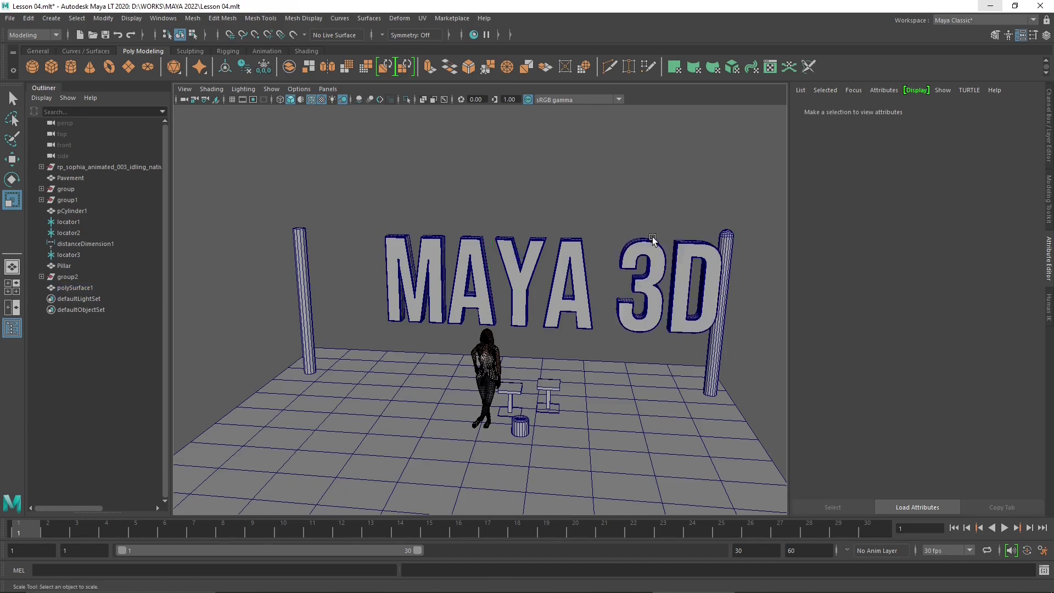
Select the MAYA 3D text and move it along the X axis to centre it between the two pillars
{"action": "left_click", "coordinate": [634, 258]}
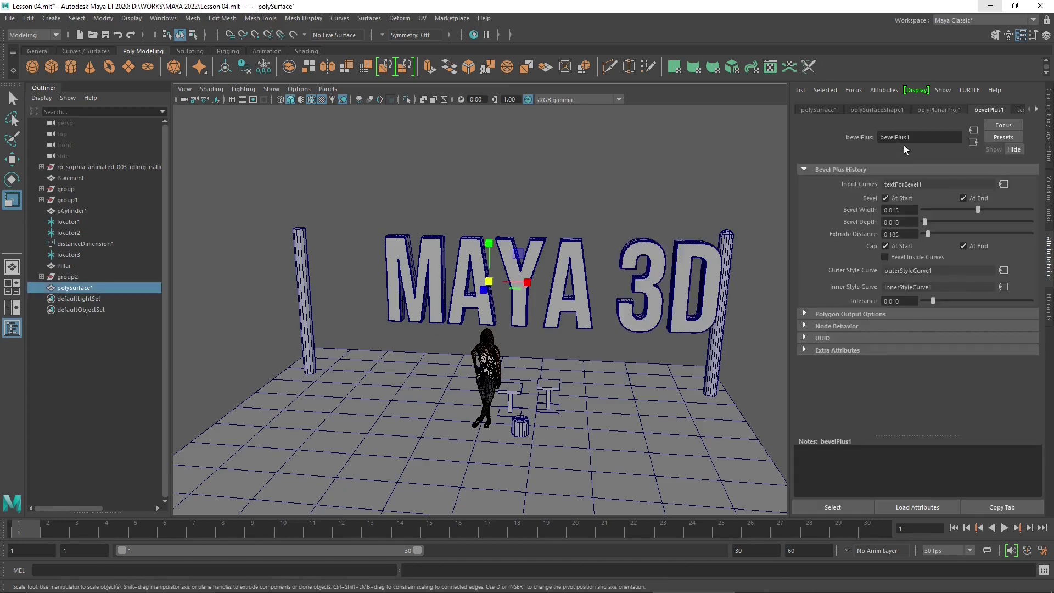
{"action": "left_click", "coordinate": [480, 127]}
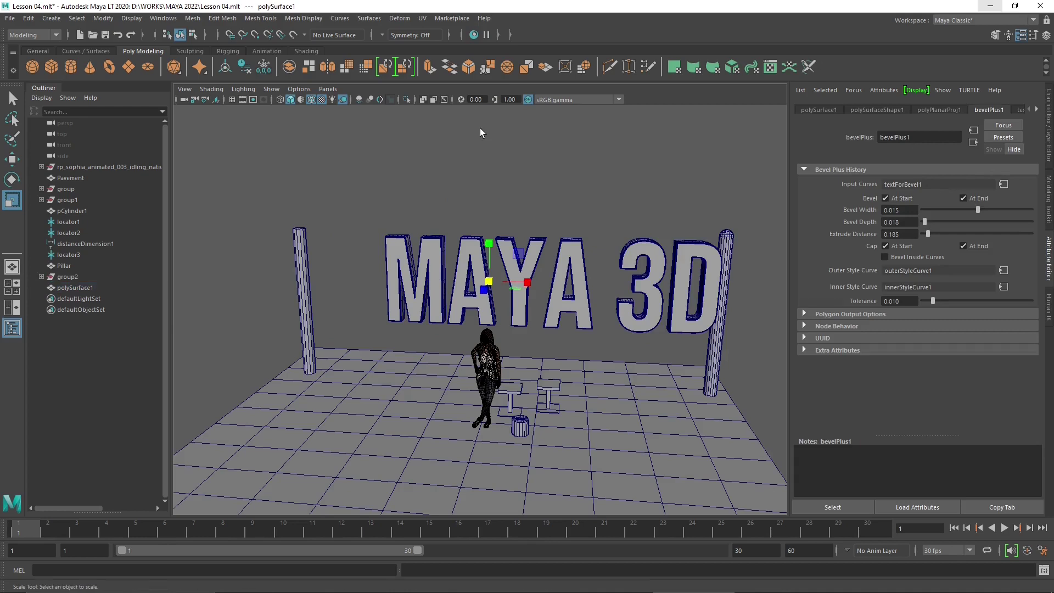
{"action": "left_click", "coordinate": [522, 276]}
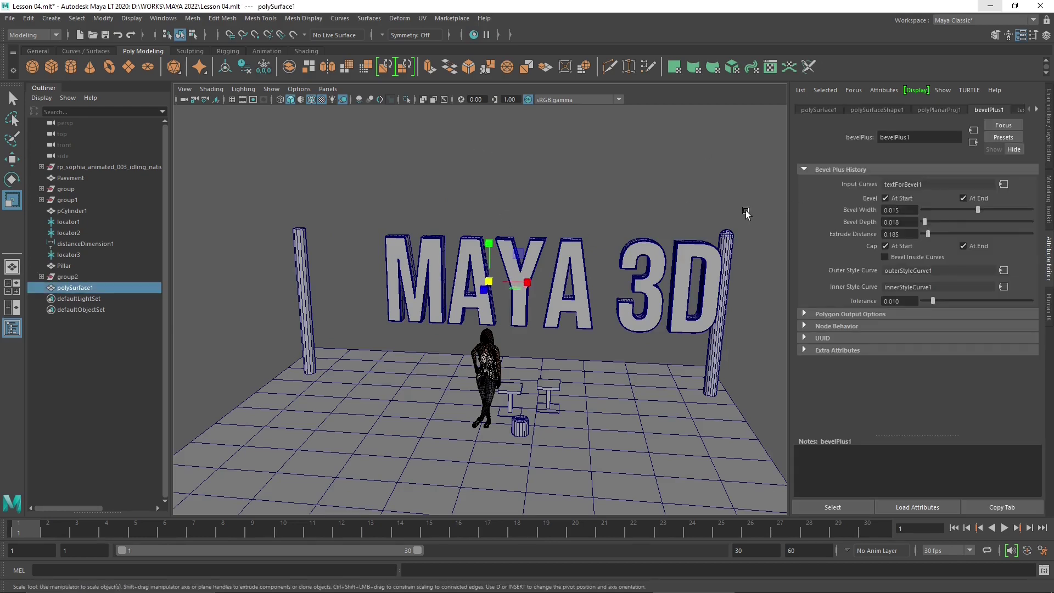
{"action": "key", "text": "q"}
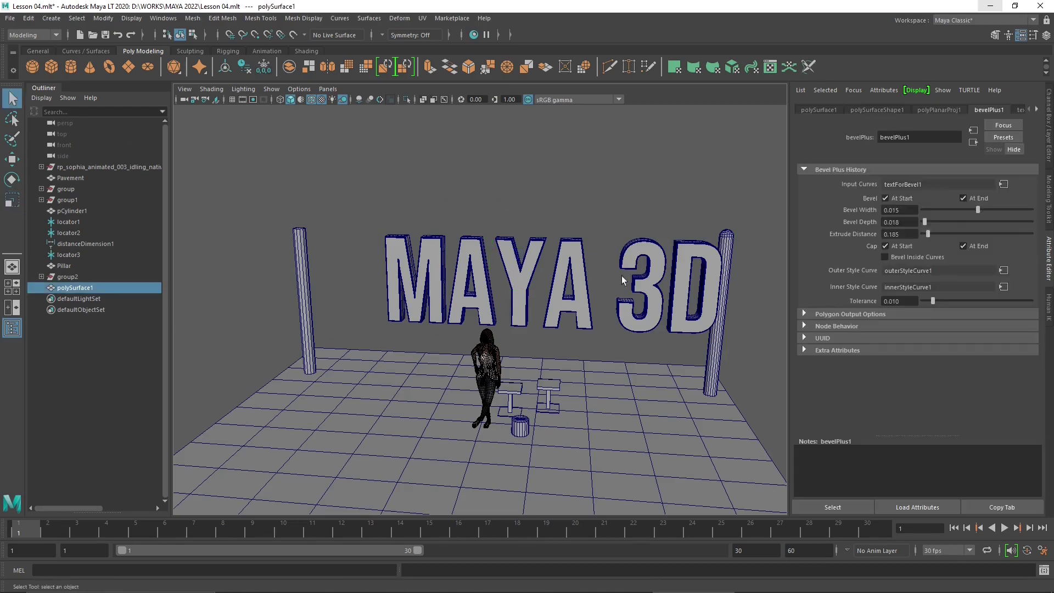
{"action": "left_click", "coordinate": [12, 160]}
{"action": "left_click_drag", "start_coordinate": [520, 282], "coordinate": [481, 281]}
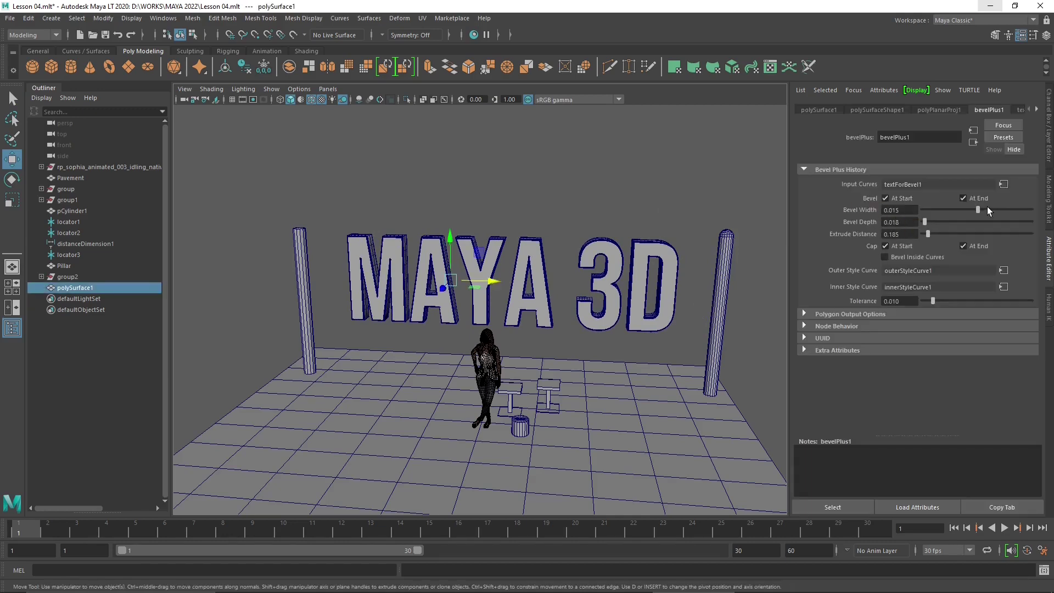
Set the text's Bevel Width to 0.031, Bevel Depth to 0.194 and Extrude Distance to 0.224, and open its textForBevel1 settings
{"action": "left_click_drag", "start_coordinate": [977, 206], "coordinate": [928, 232]}
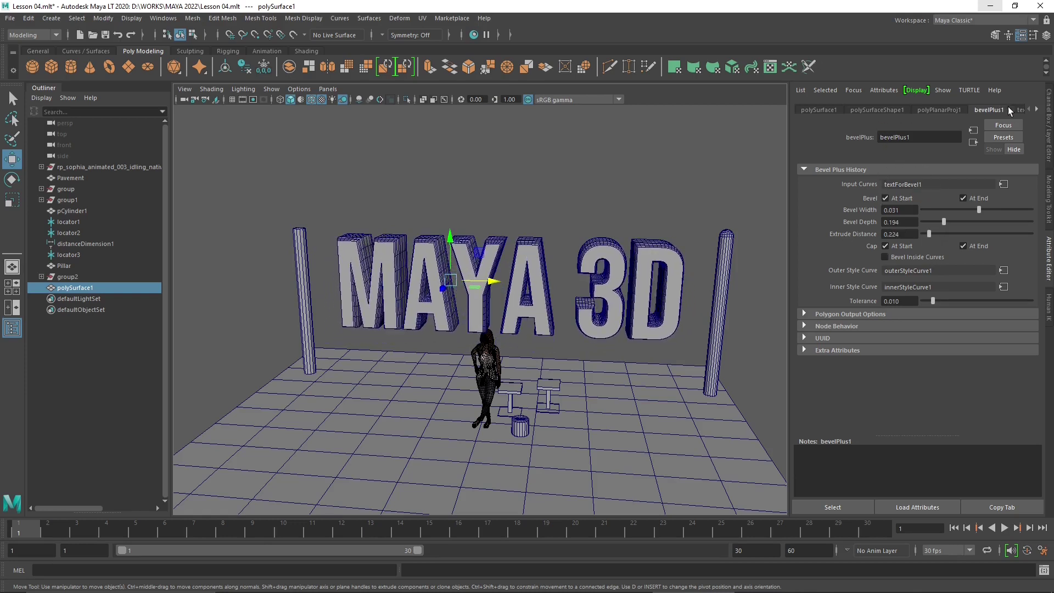
{"action": "left_click", "coordinate": [1037, 111]}
{"action": "left_click", "coordinate": [991, 110]}
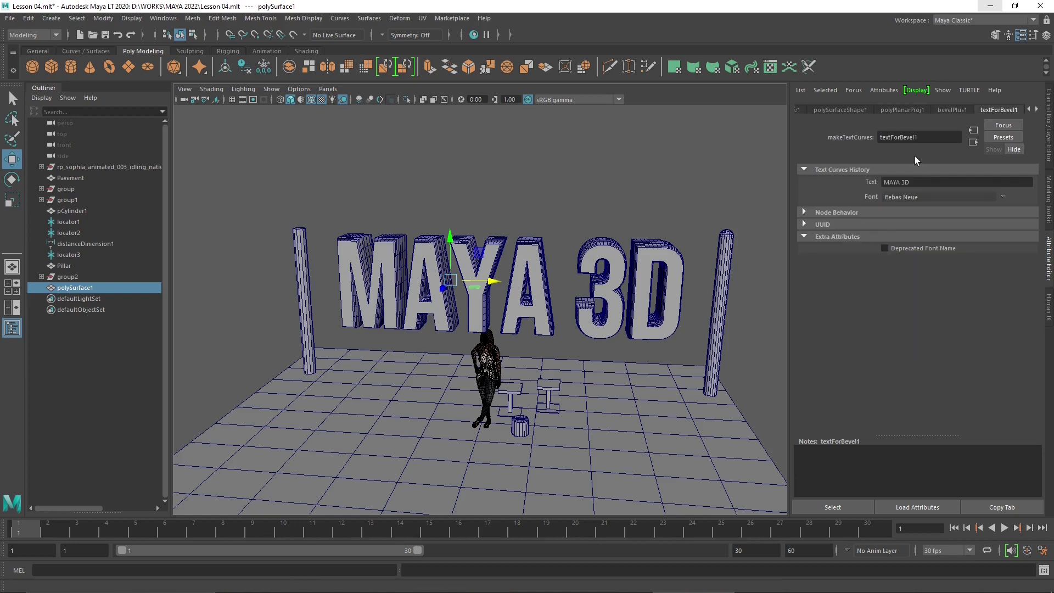
Select the MAYA 3D text and move it back along the Z axis to about -191 cm, towards the rear of the pavement
{"action": "left_click", "coordinate": [918, 182]}
{"action": "left_click", "coordinate": [464, 175]}
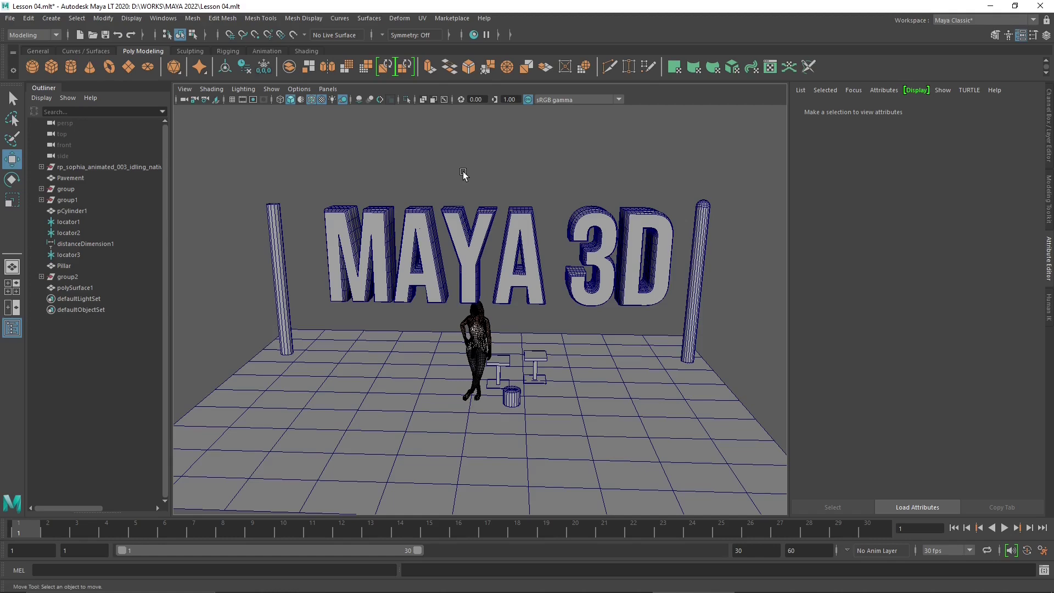
{"action": "scroll", "coordinate": [543, 435], "scroll_direction": "up", "scroll_amount": 6}
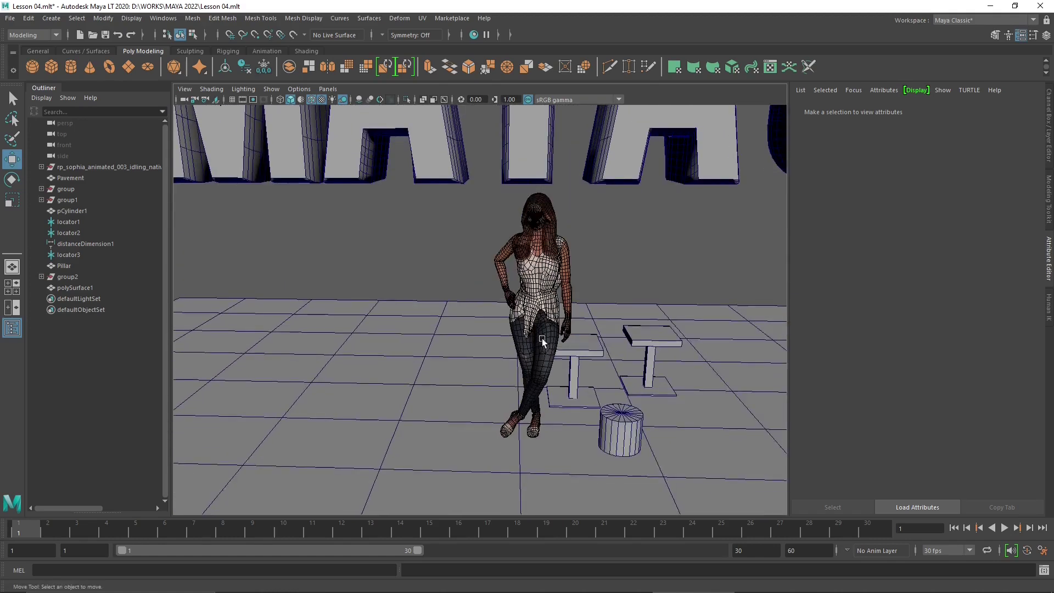
{"action": "scroll", "coordinate": [542, 342], "scroll_direction": "down", "scroll_amount": 8}
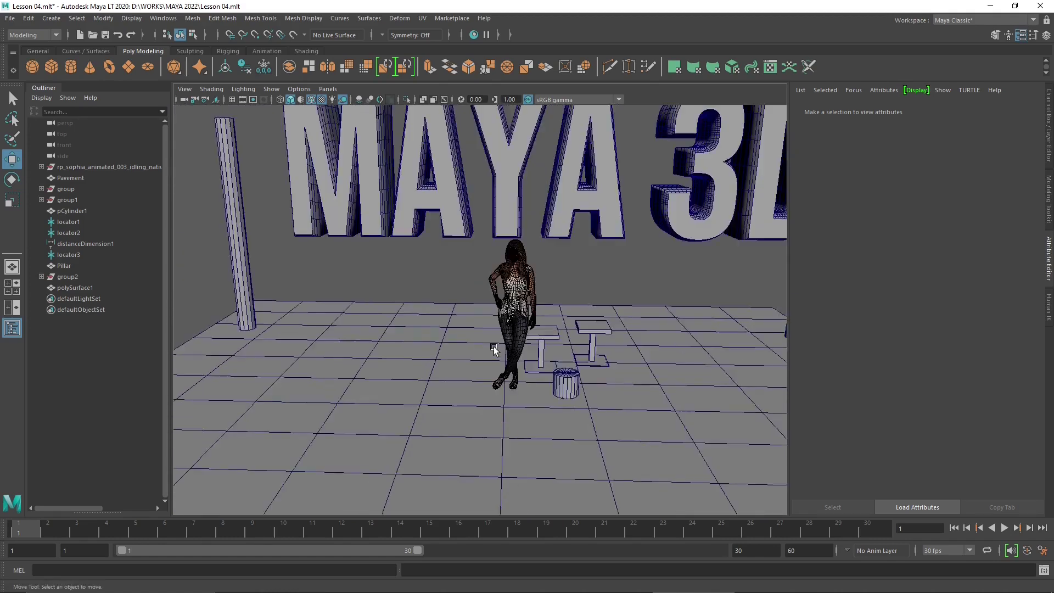
{"action": "left_click_drag", "start_coordinate": [588, 312], "coordinate": [552, 332], "text": "alt"}
{"action": "left_click", "coordinate": [637, 160]}
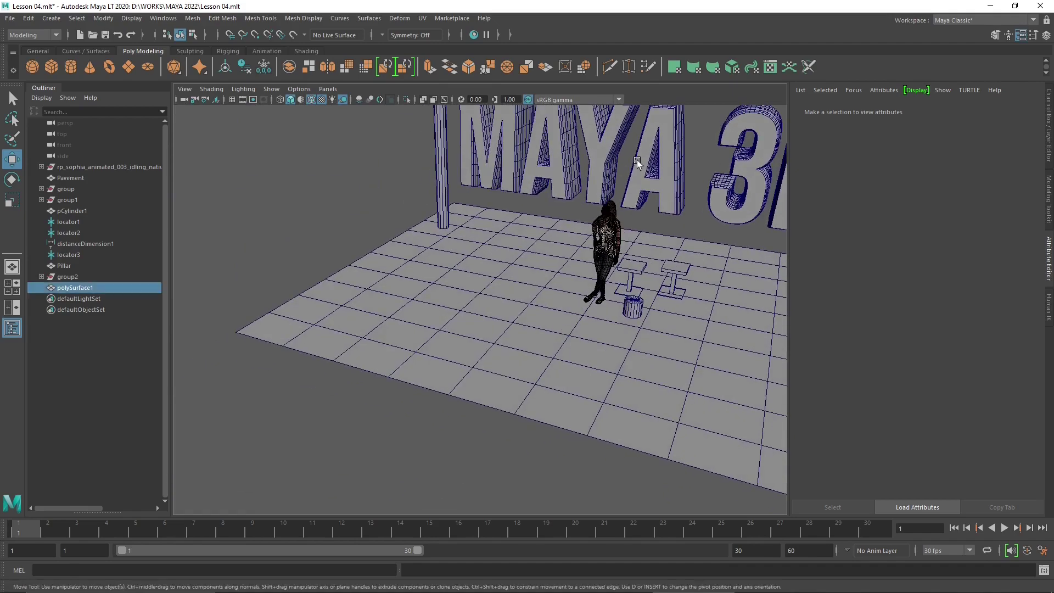
{"action": "middle_click_drag", "start_coordinate": [636, 160], "coordinate": [440, 289], "text": "alt"}
{"action": "left_click_drag", "start_coordinate": [372, 306], "coordinate": [446, 268]}
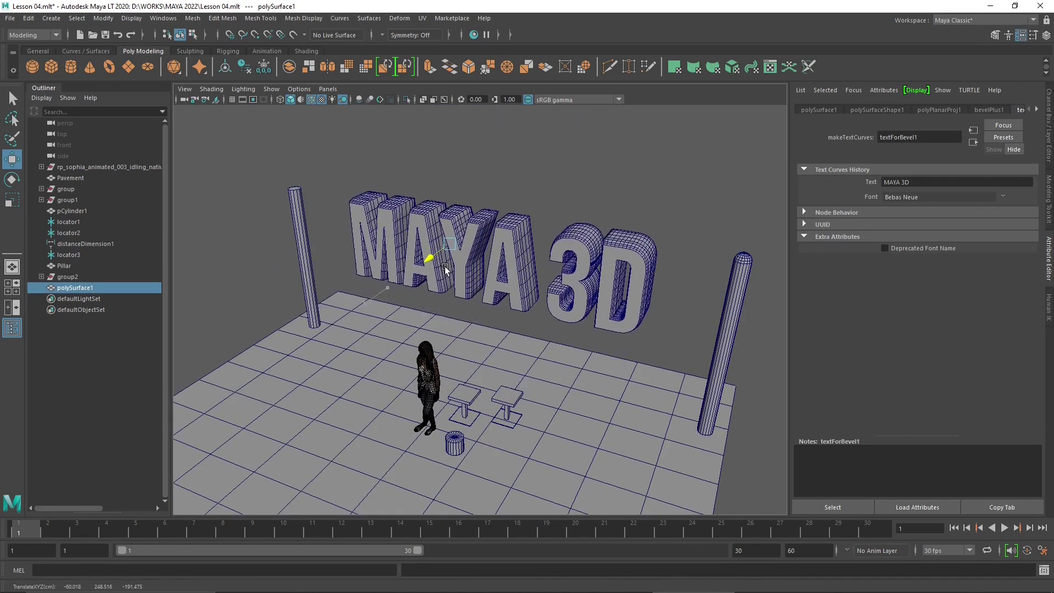
Examine the sign's placement relative to the two pillars and the character from several angles and distances
{"action": "left_click_drag", "start_coordinate": [401, 403], "coordinate": [476, 364], "text": "alt"}
{"action": "middle_click_drag", "start_coordinate": [475, 364], "coordinate": [570, 296], "text": "alt"}
{"action": "left_click_drag", "start_coordinate": [569, 297], "coordinate": [561, 393], "text": "alt"}
{"action": "middle_click_drag", "start_coordinate": [561, 393], "coordinate": [536, 387], "text": "alt"}
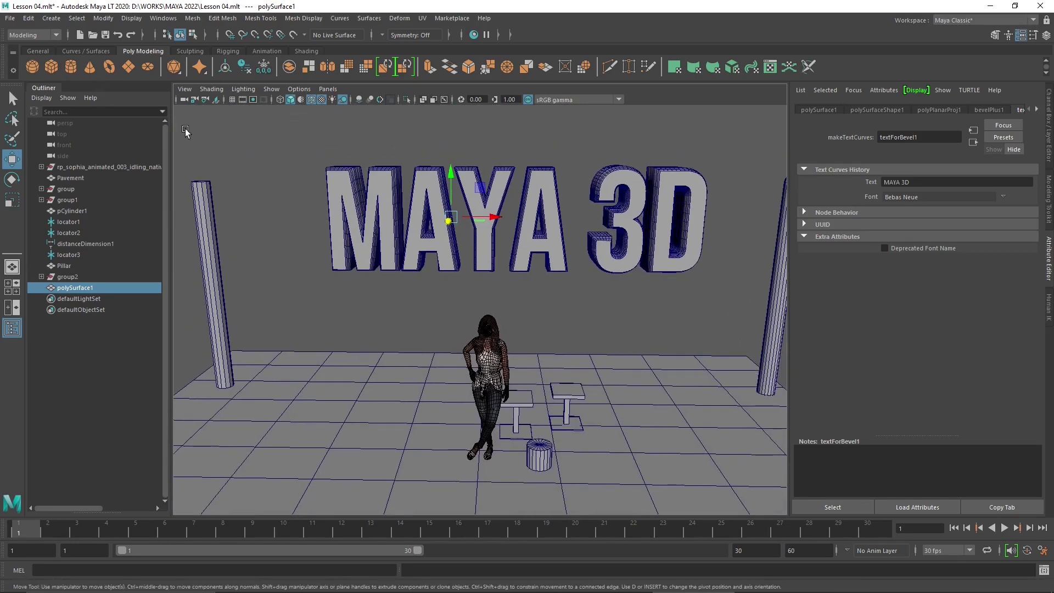
{"action": "scroll", "coordinate": [285, 288], "scroll_direction": "down", "scroll_amount": 3}
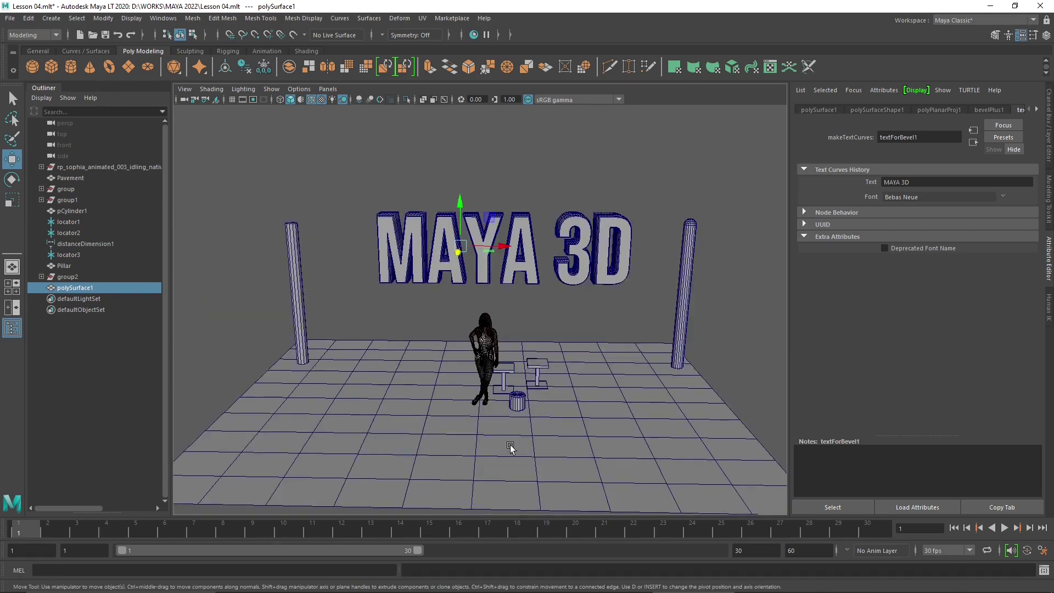
{"action": "scroll", "coordinate": [403, 360], "scroll_direction": "up", "scroll_amount": 2}
{"action": "middle_click_drag", "start_coordinate": [404, 360], "coordinate": [405, 353], "text": "alt"}
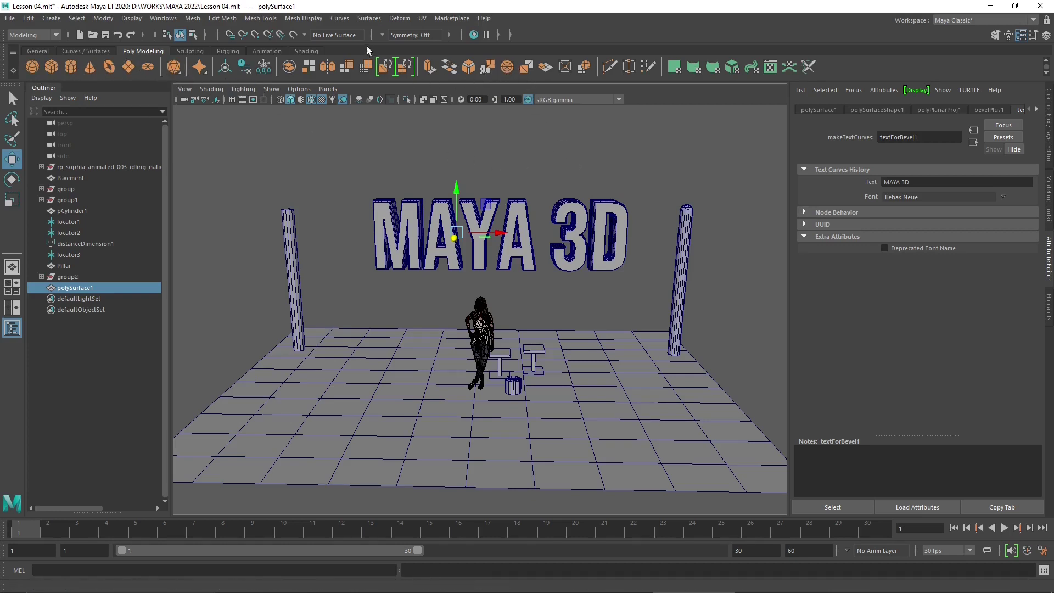
Open the Content Browser and reposition its window higher on the screen
{"action": "left_click", "coordinate": [163, 19]}
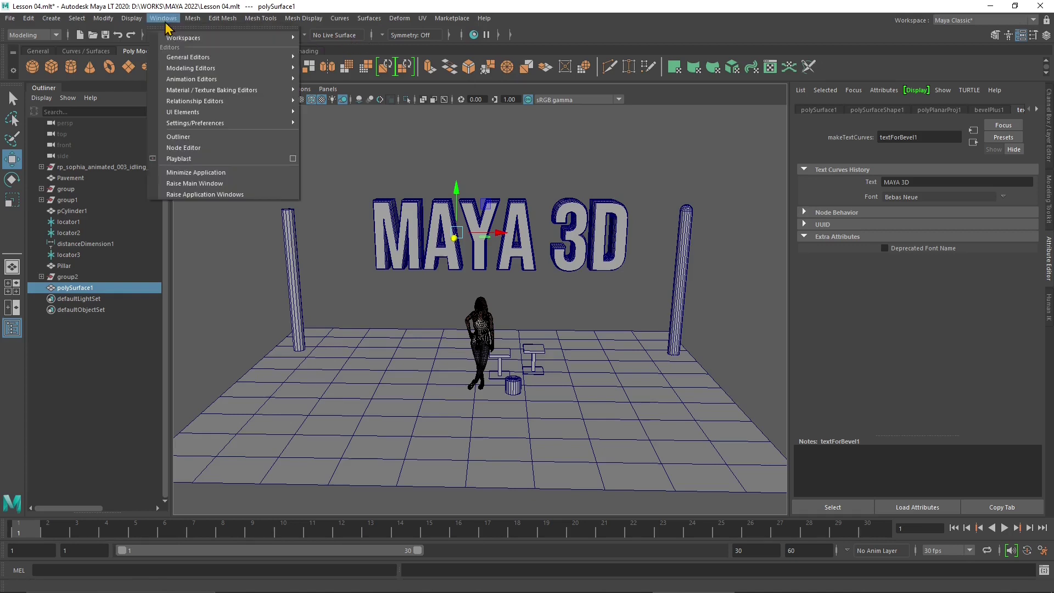
{"action": "mouse_move", "coordinate": [178, 58]}
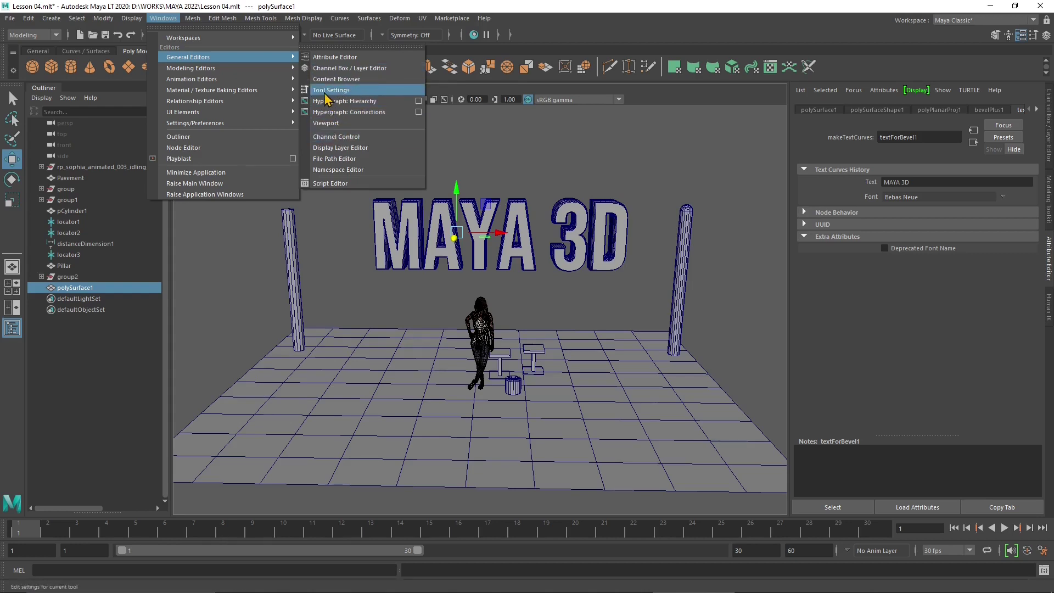
{"action": "left_click", "coordinate": [333, 80]}
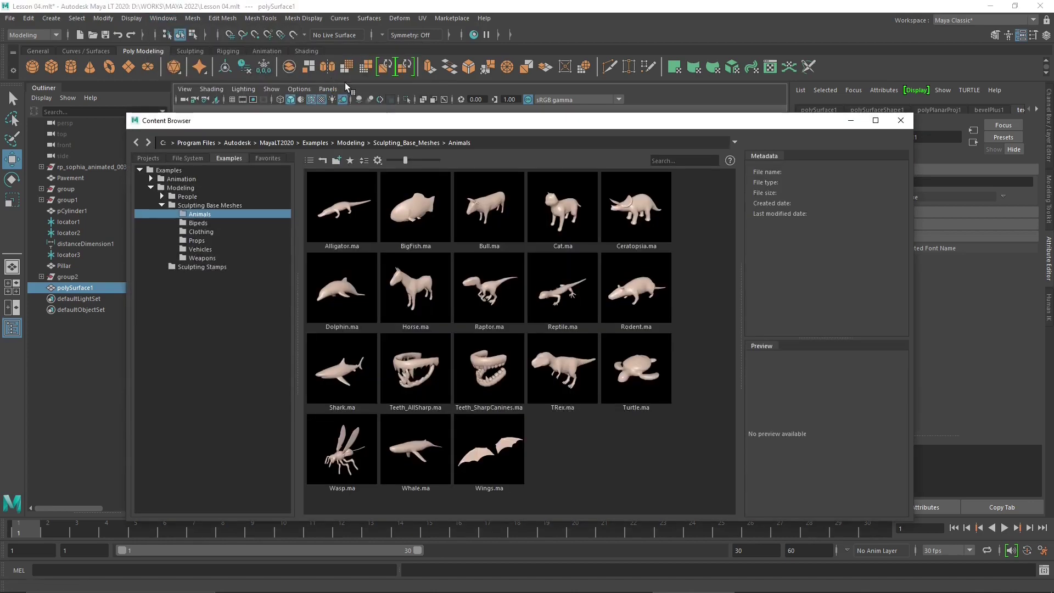
{"action": "left_click_drag", "start_coordinate": [385, 117], "coordinate": [392, 87]}
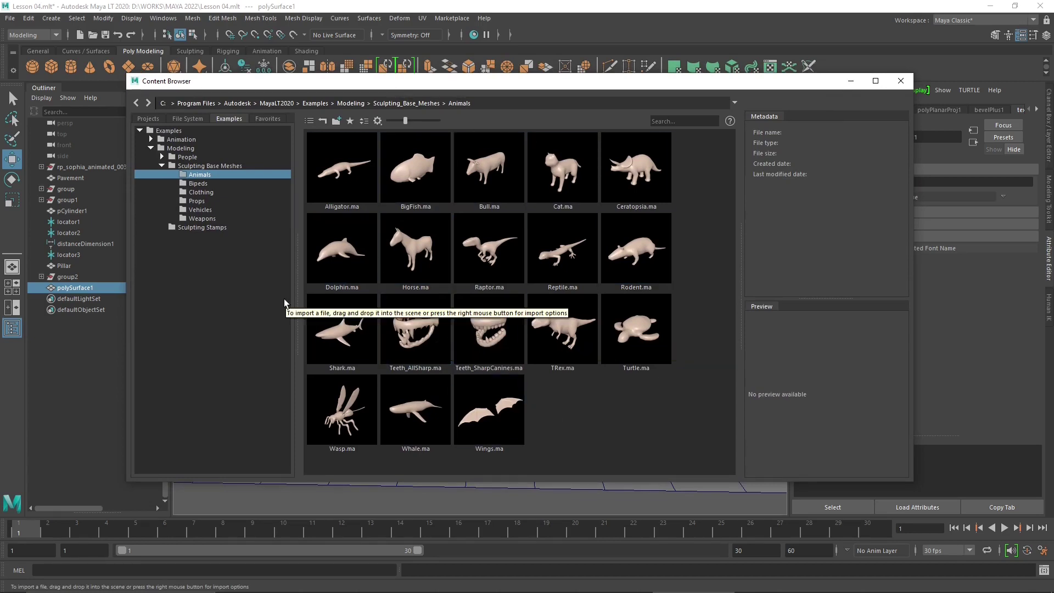
{"action": "mouse_move", "coordinate": [355, 85]}
{"action": "left_mouse_down"}
{"action": "mouse_move", "coordinate": [333, 117]}
{"action": "mouse_move", "coordinate": [341, 143]}
{"action": "mouse_move", "coordinate": [366, 71]}
{"action": "left_mouse_up"}
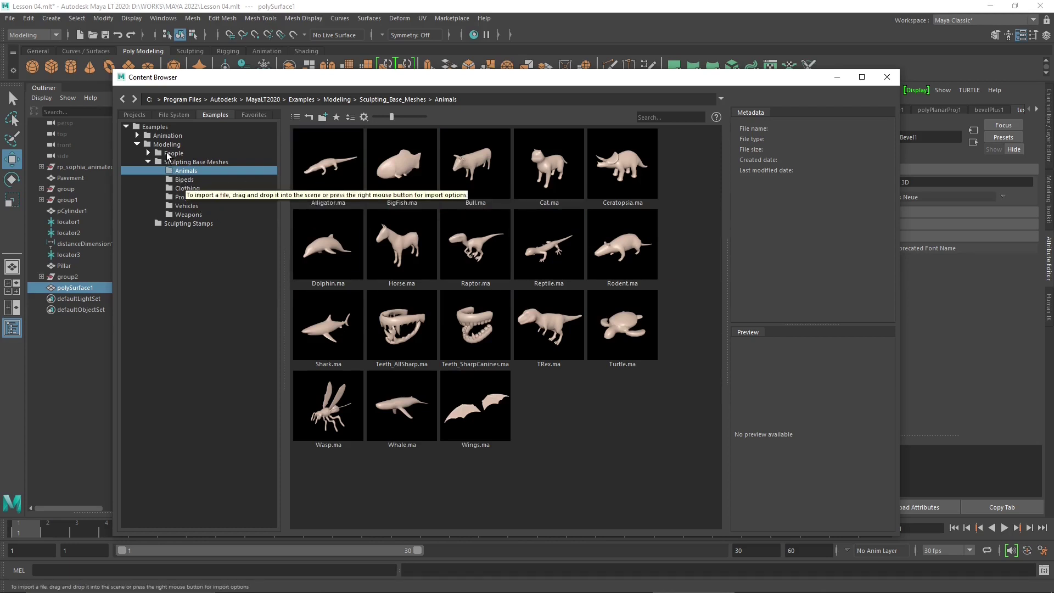
Expand the Animation examples in the Content Browser and collapse the Modeling folder
{"action": "double_click", "coordinate": [154, 127]}
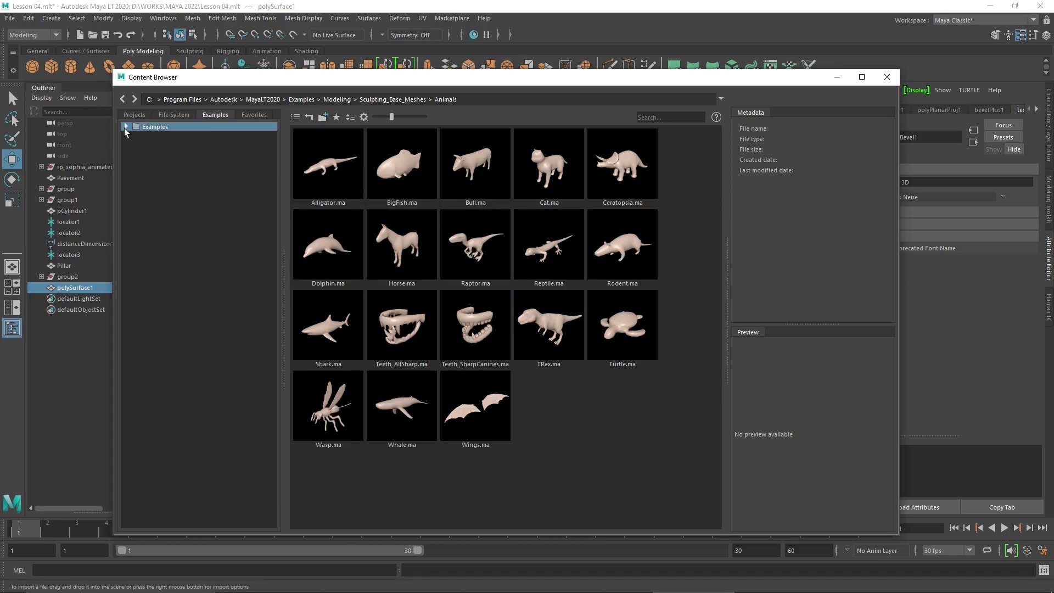
{"action": "left_click", "coordinate": [126, 127]}
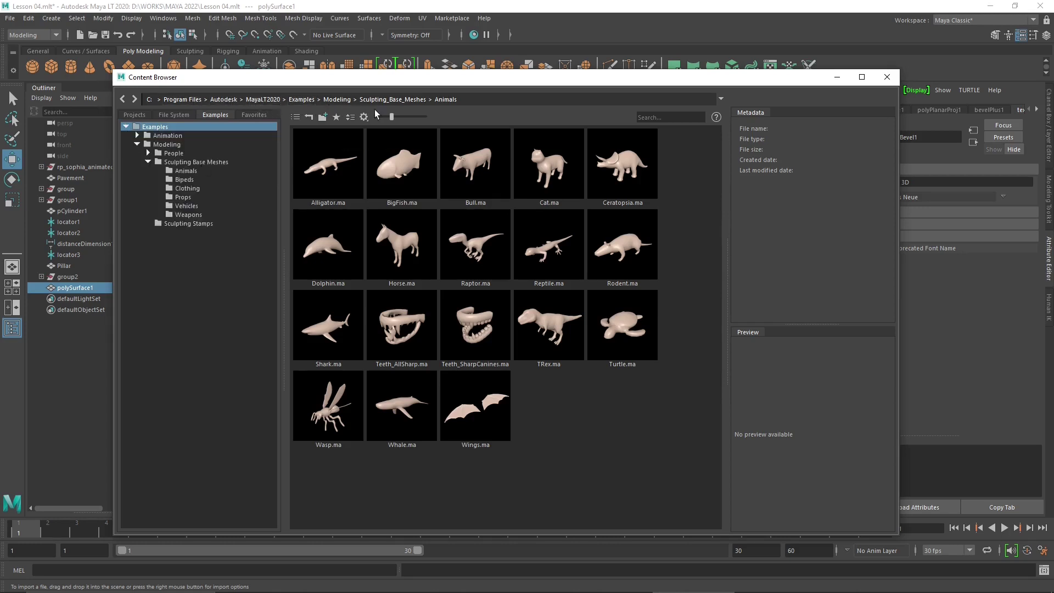
{"action": "double_click", "coordinate": [160, 137]}
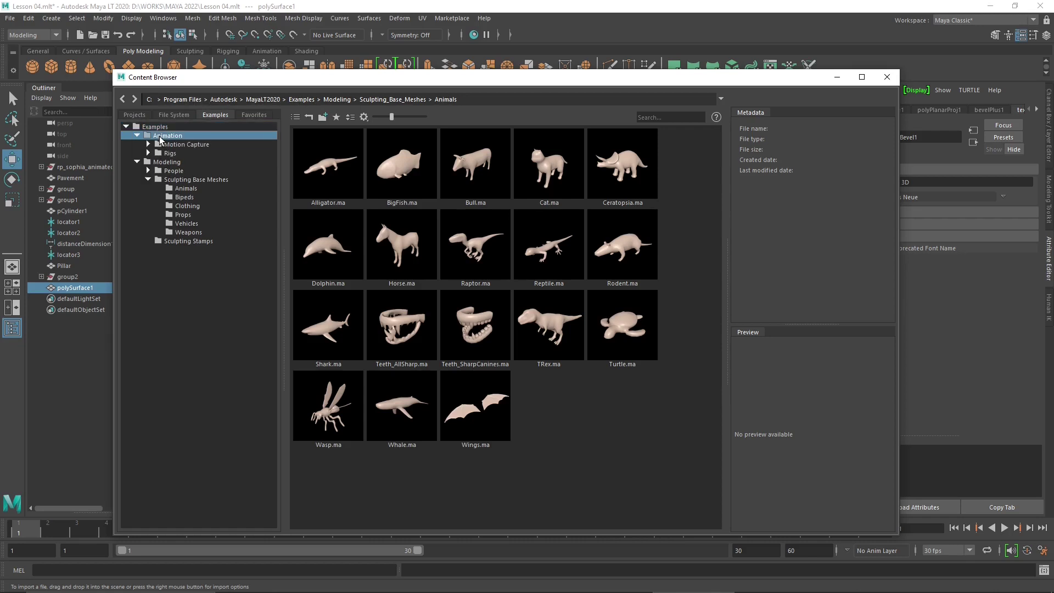
{"action": "left_click", "coordinate": [137, 161]}
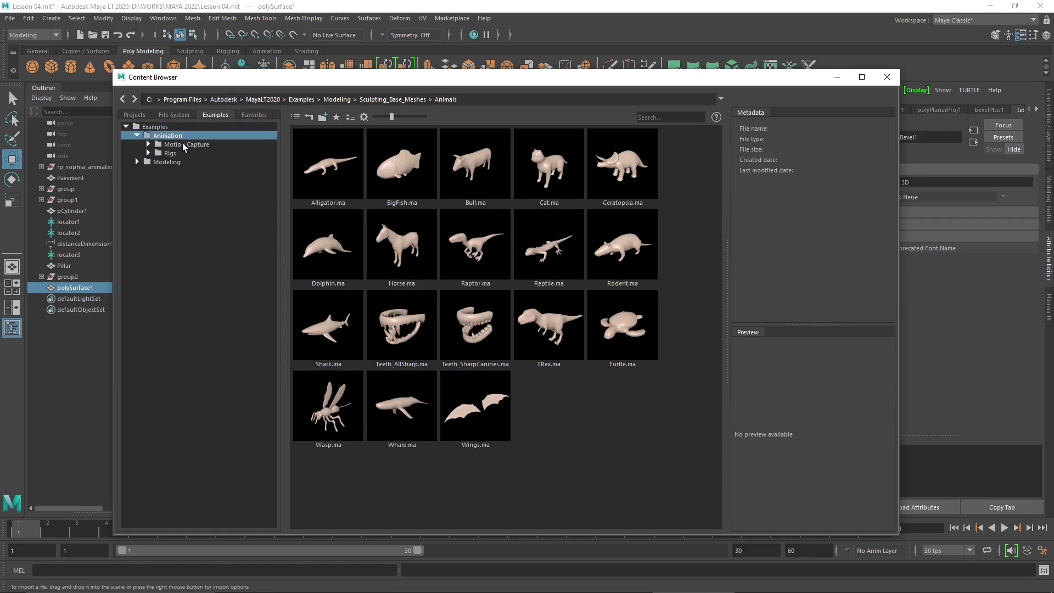
Look through the FBX and Generic motion capture folders and the Rigs folder of the Animation examples
{"action": "double_click", "coordinate": [160, 145]}
{"action": "left_click", "coordinate": [170, 153]}
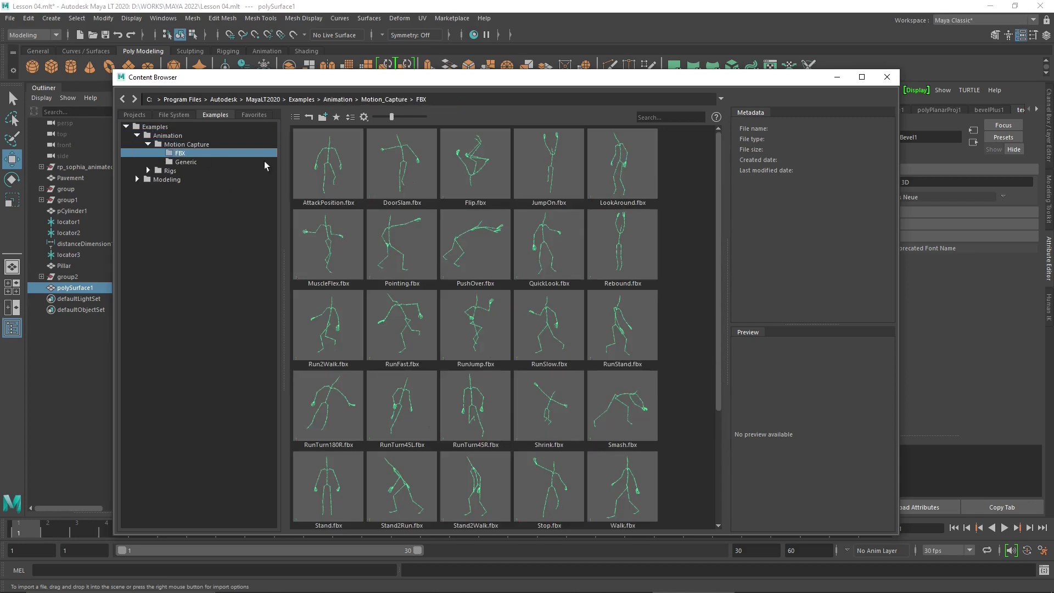
{"action": "scroll", "coordinate": [549, 368], "scroll_direction": "down", "scroll_amount": 3}
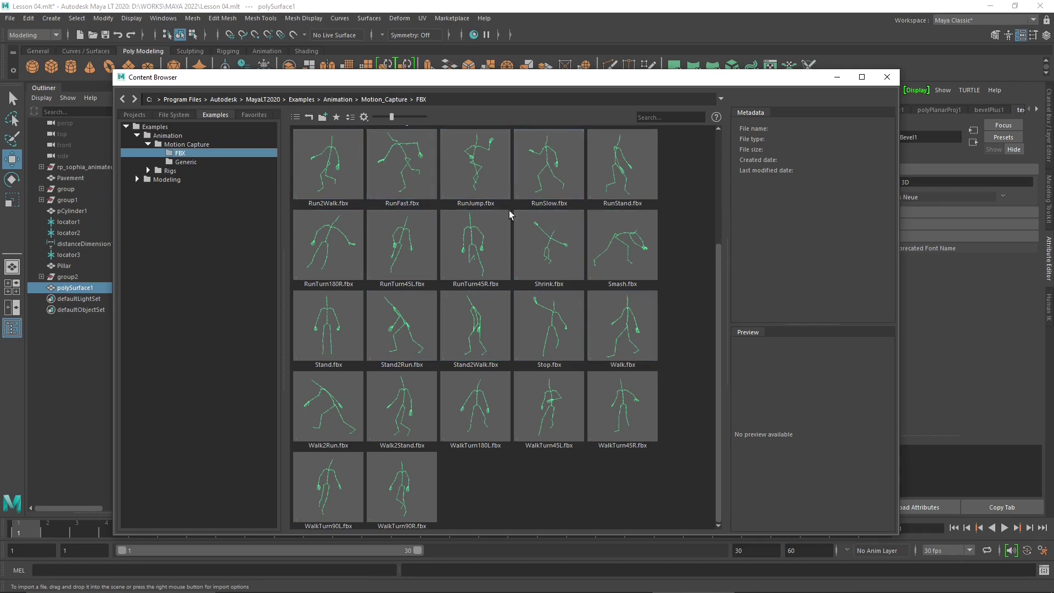
{"action": "left_click", "coordinate": [186, 162]}
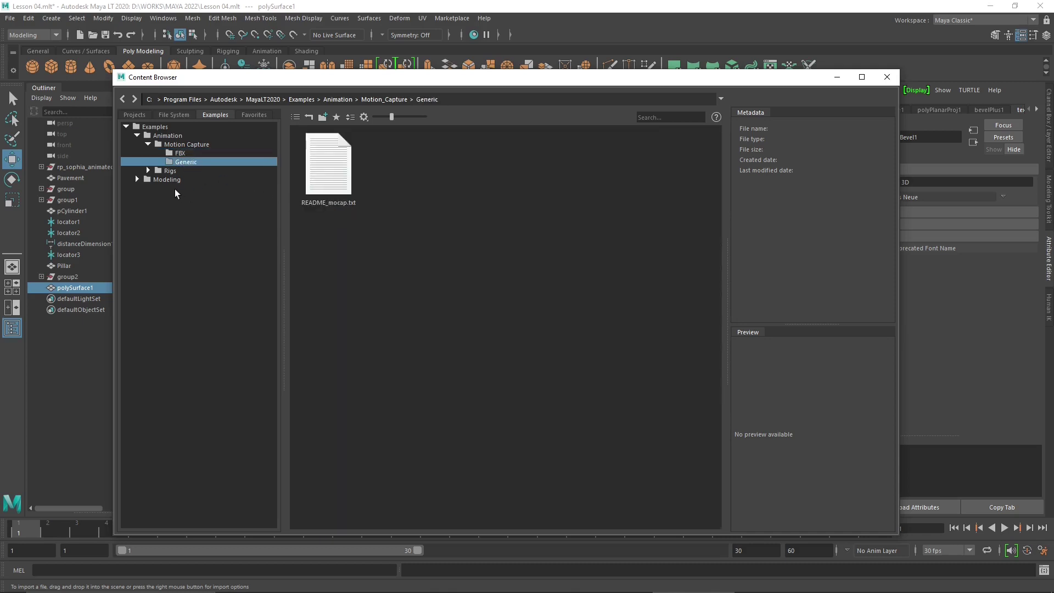
{"action": "left_click", "coordinate": [168, 170]}
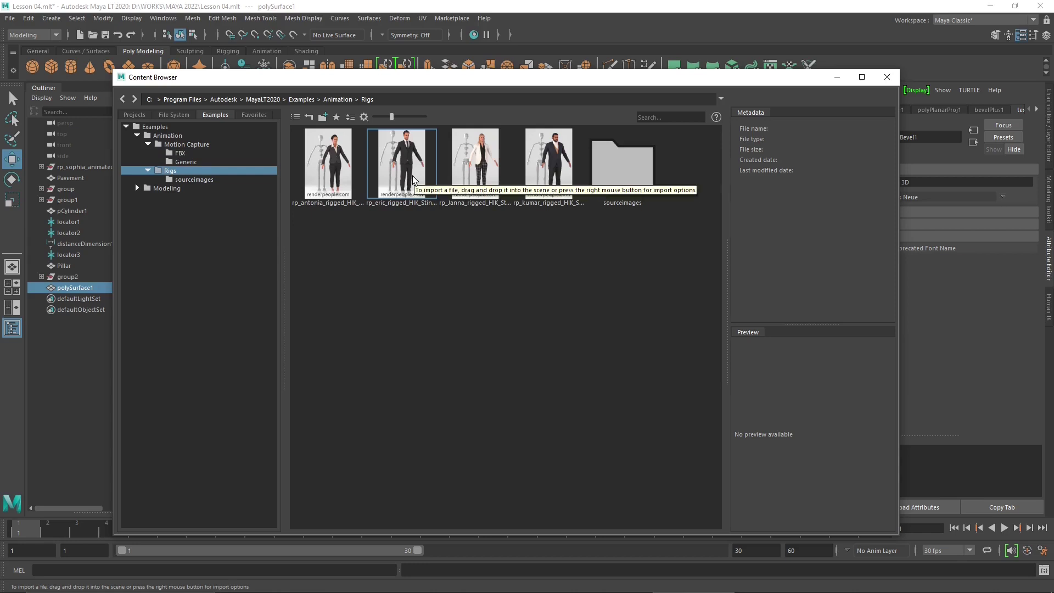
{"action": "left_click", "coordinate": [181, 153]}
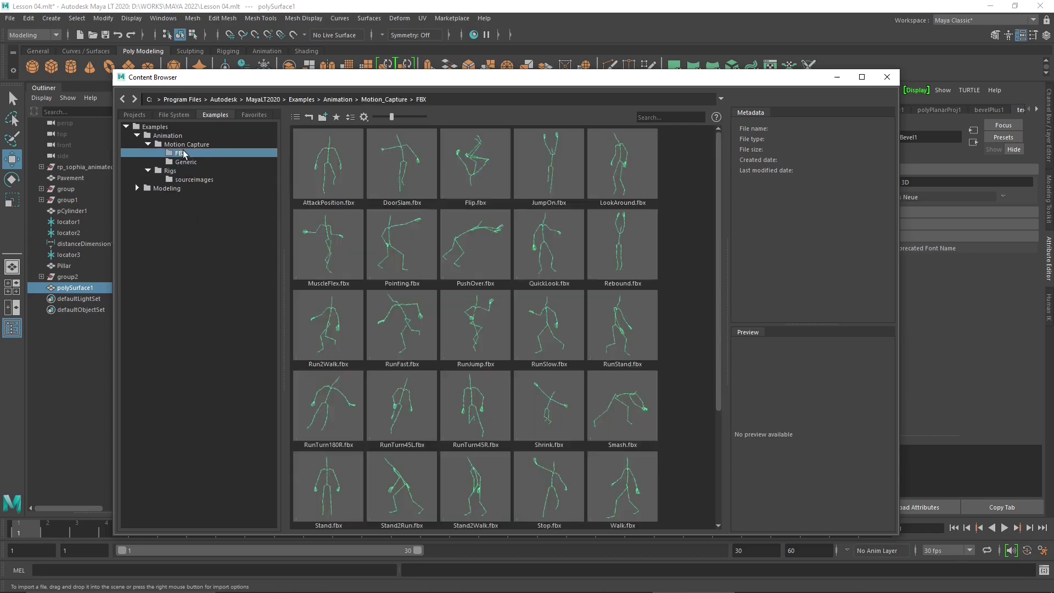
{"action": "left_click", "coordinate": [187, 163]}
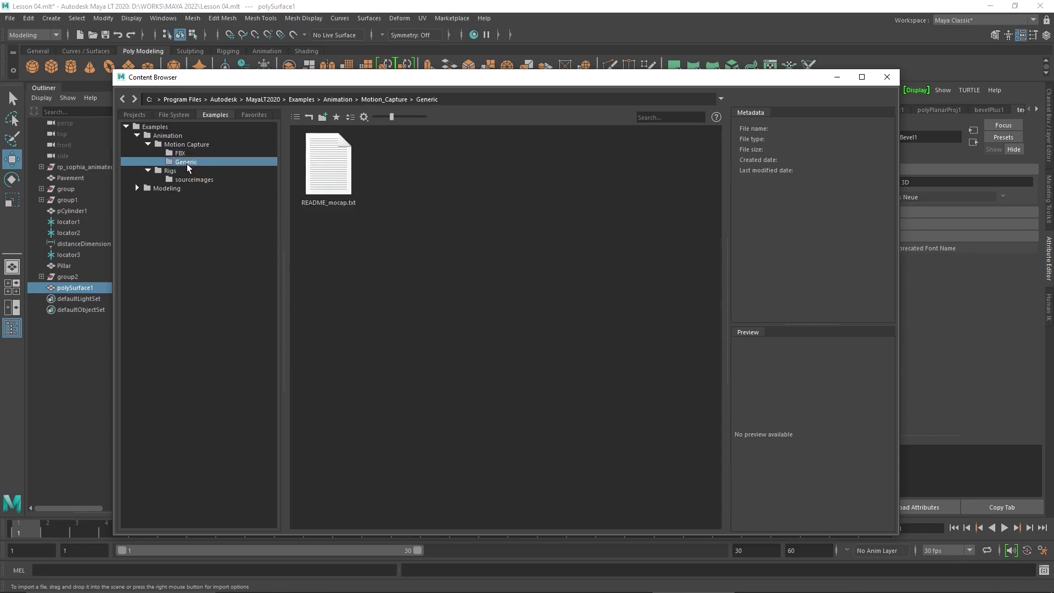
{"action": "left_click", "coordinate": [173, 154]}
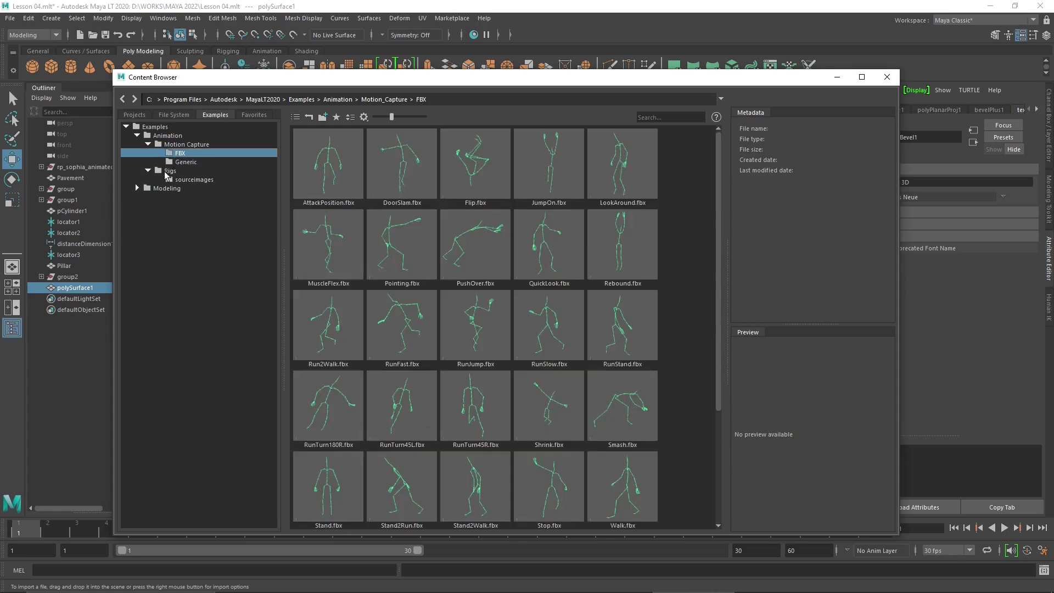
Browse the Rigs folder and its sourceimages subfolder, and enlarge the thumbnails to view the rigged characters
{"action": "double_click", "coordinate": [165, 172]}
{"action": "left_click", "coordinate": [147, 171]}
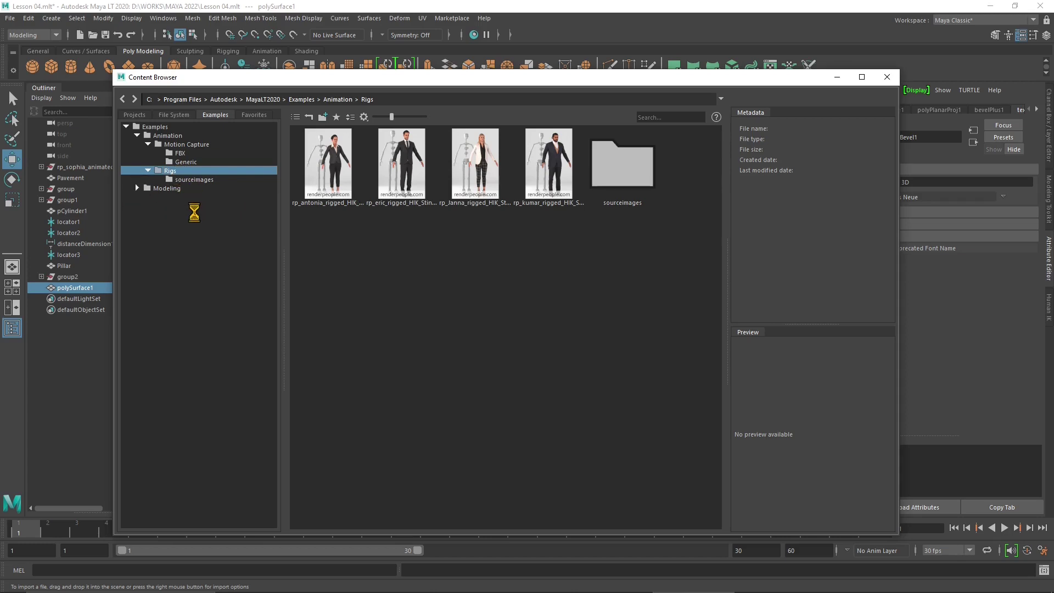
{"action": "left_click", "coordinate": [194, 181]}
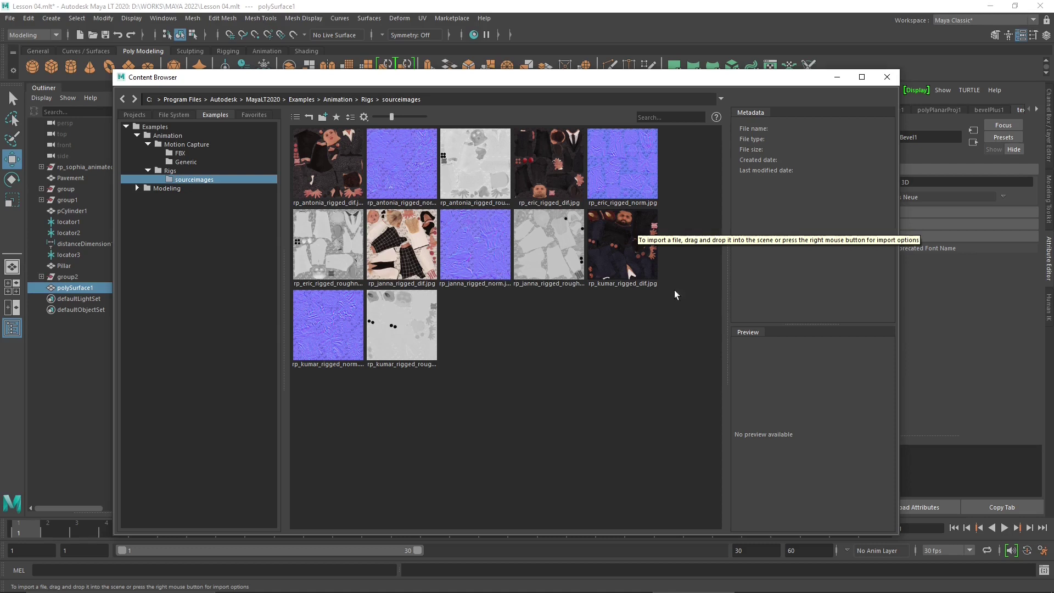
{"action": "left_click", "coordinate": [166, 171]}
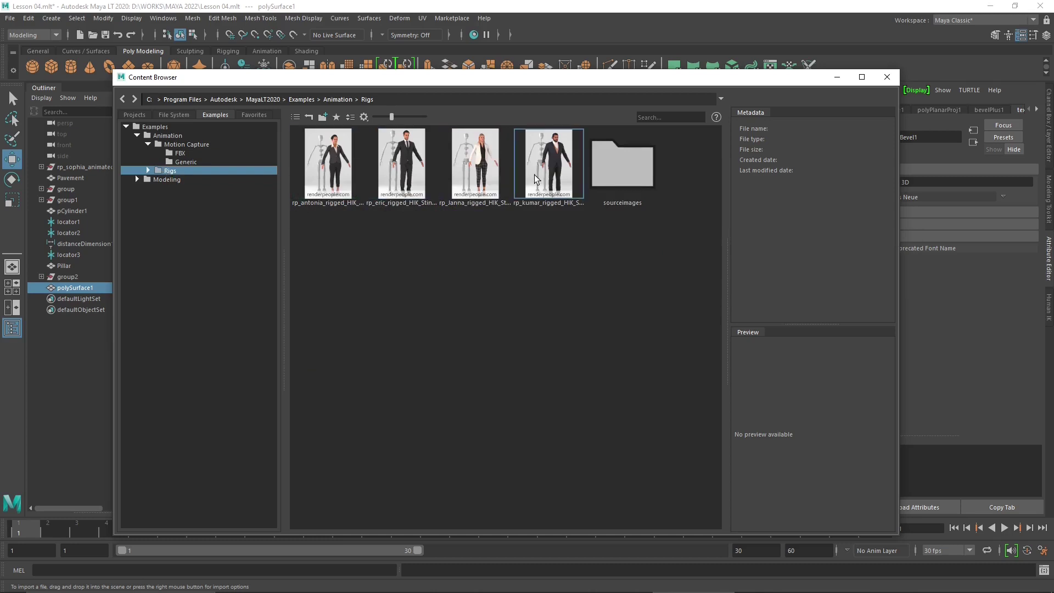
{"action": "mouse_move", "coordinate": [391, 116]}
{"action": "left_mouse_down"}
{"action": "mouse_move", "coordinate": [404, 117]}
{"action": "mouse_move", "coordinate": [376, 117]}
{"action": "mouse_move", "coordinate": [430, 120]}
{"action": "mouse_move", "coordinate": [410, 119]}
{"action": "left_mouse_up"}
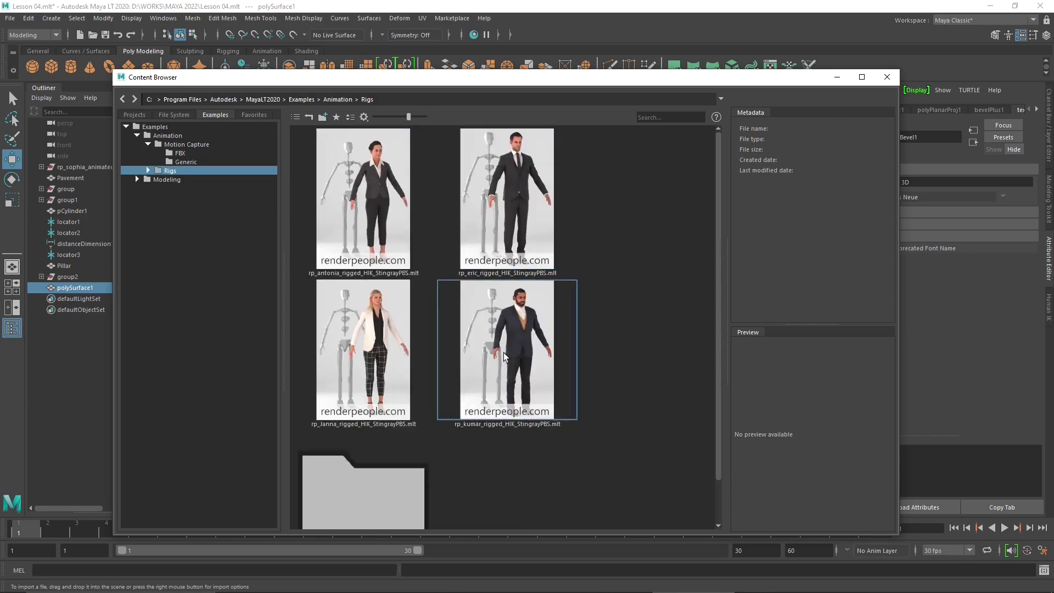
{"action": "left_click_drag", "start_coordinate": [718, 317], "coordinate": [706, 296]}
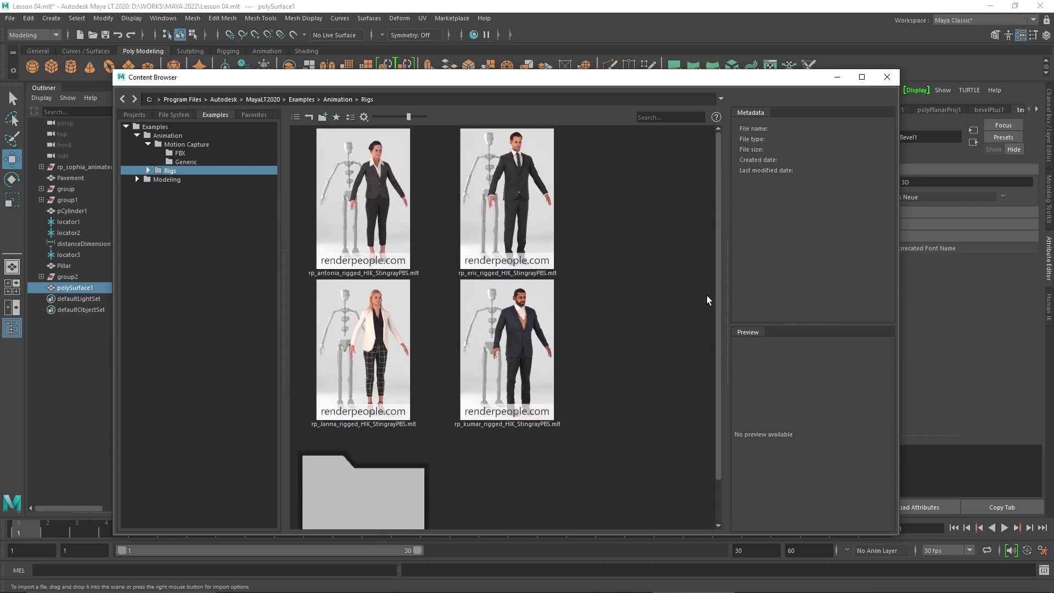
Expand the Modeling examples and look through the People models and their sourceimages textures
{"action": "double_click", "coordinate": [172, 183]}
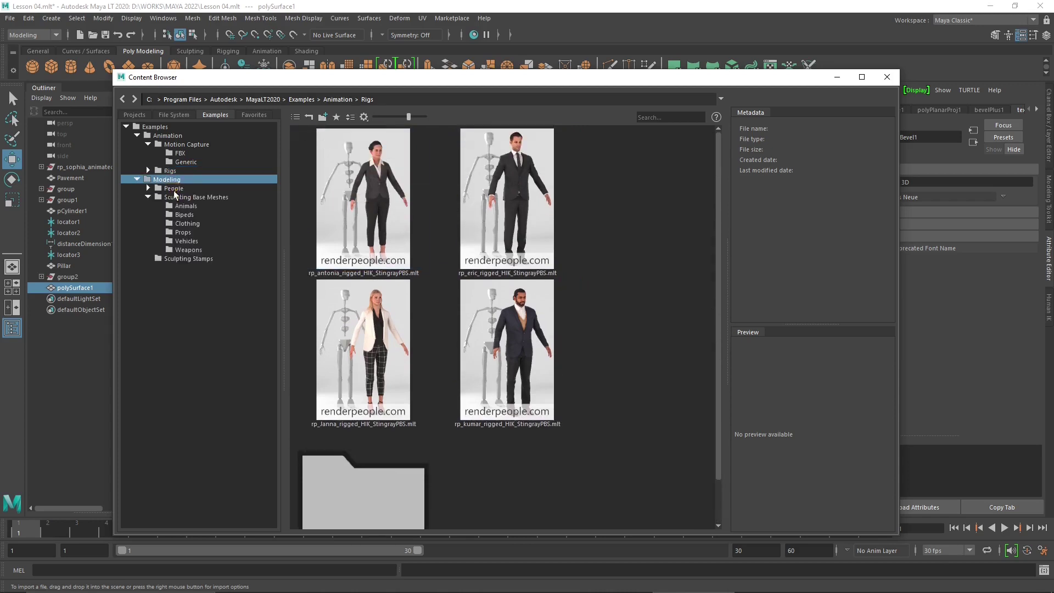
{"action": "double_click", "coordinate": [173, 188]}
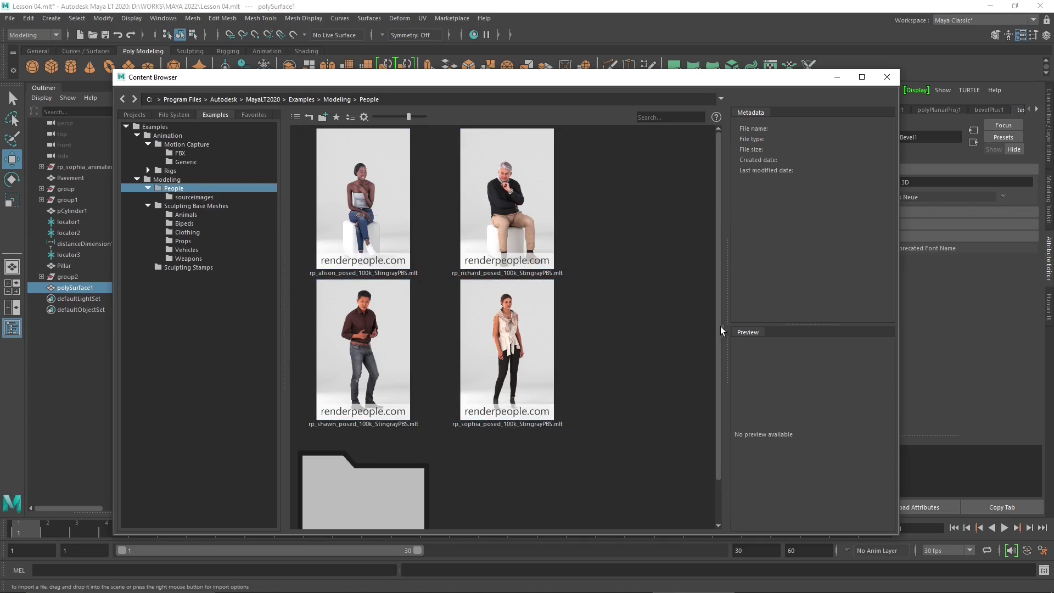
{"action": "mouse_move", "coordinate": [720, 326]}
{"action": "left_mouse_down"}
{"action": "mouse_move", "coordinate": [722, 364]}
{"action": "mouse_move", "coordinate": [720, 323]}
{"action": "left_mouse_up"}
{"action": "scroll", "coordinate": [718, 312], "scroll_direction": "down", "scroll_amount": 1}
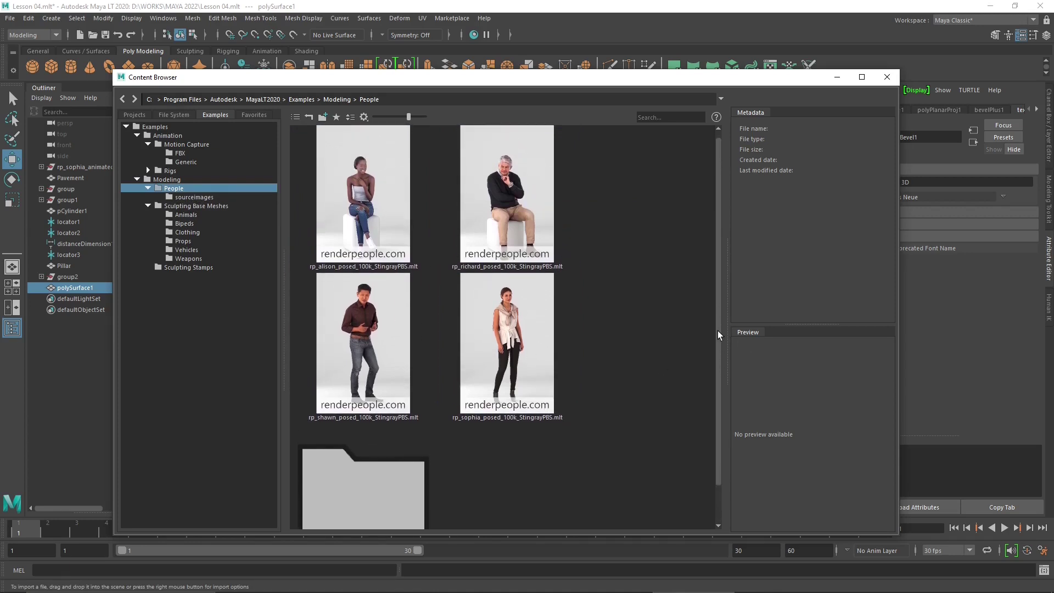
{"action": "left_click", "coordinate": [184, 198]}
Browse the Animals folder of the Sculpting Base Meshes through to the end of its models
{"action": "left_click", "coordinate": [194, 206]}
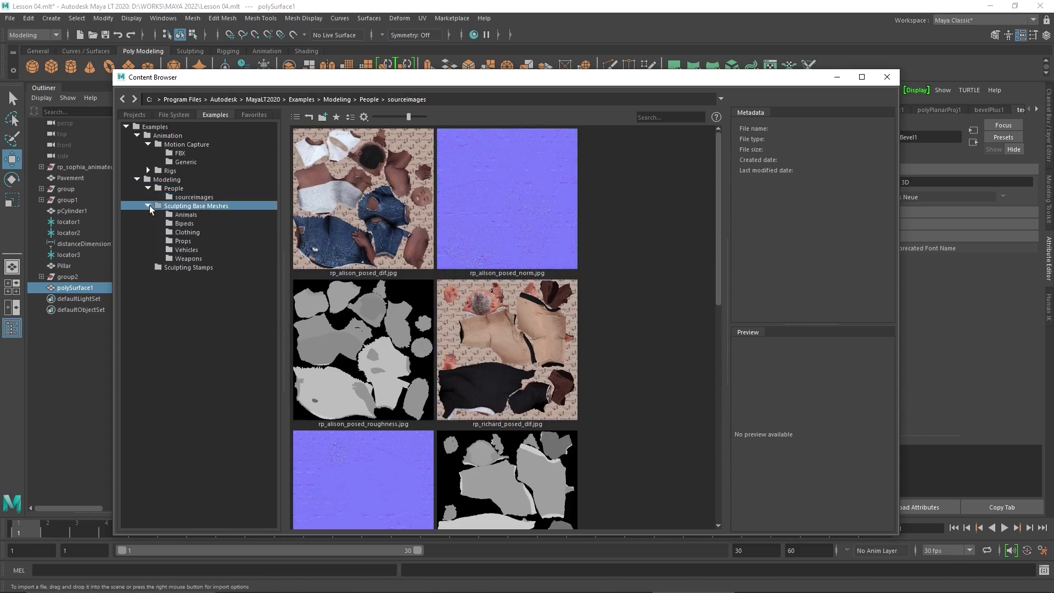
{"action": "left_click", "coordinate": [179, 215]}
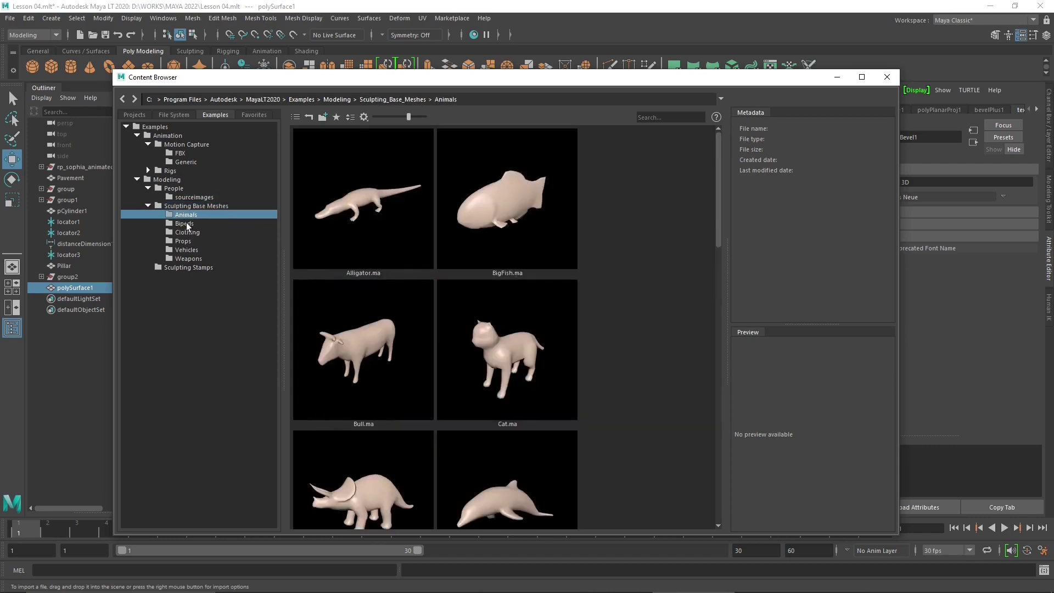
{"action": "left_click_drag", "start_coordinate": [719, 213], "coordinate": [721, 486]}
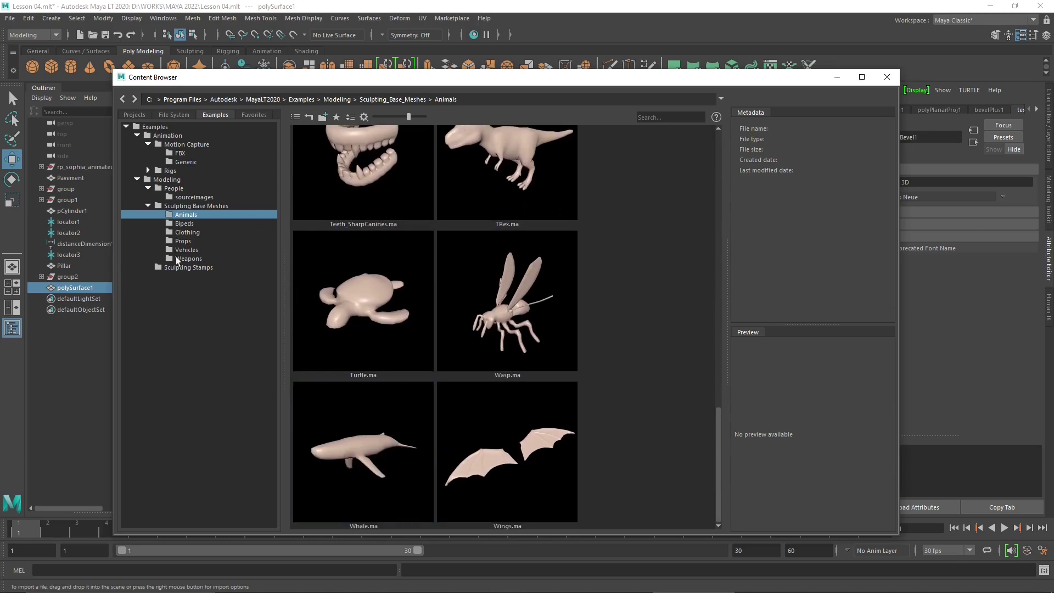
Look through the Bipeds and Clothing folders of the Sculpting Base Meshes to the end of their models
{"action": "left_click", "coordinate": [183, 224]}
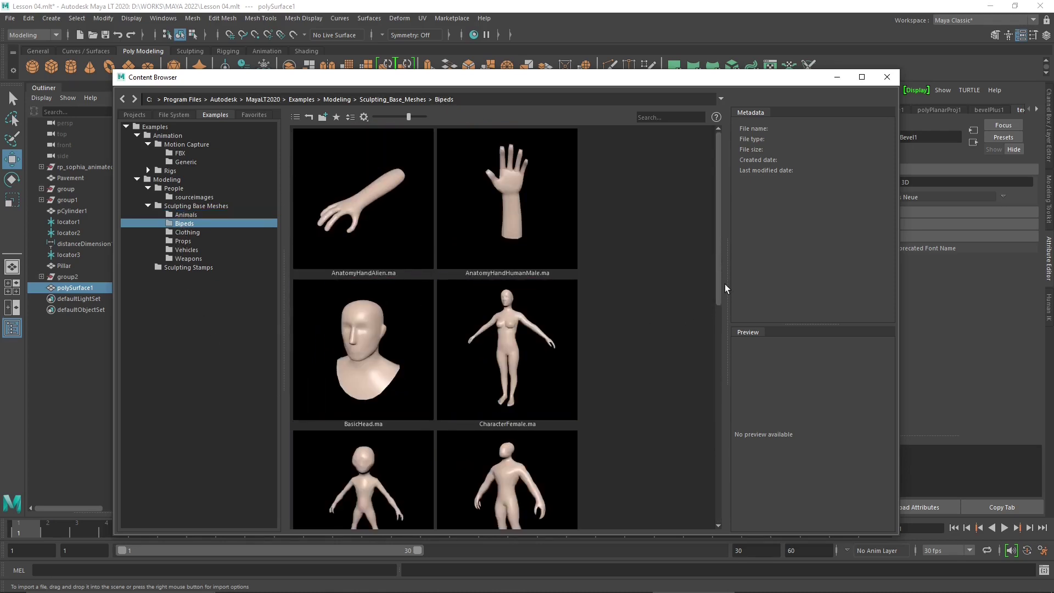
{"action": "scroll", "coordinate": [721, 292], "scroll_direction": "down", "scroll_amount": 4}
{"action": "left_click_drag", "start_coordinate": [730, 384], "coordinate": [649, 514]}
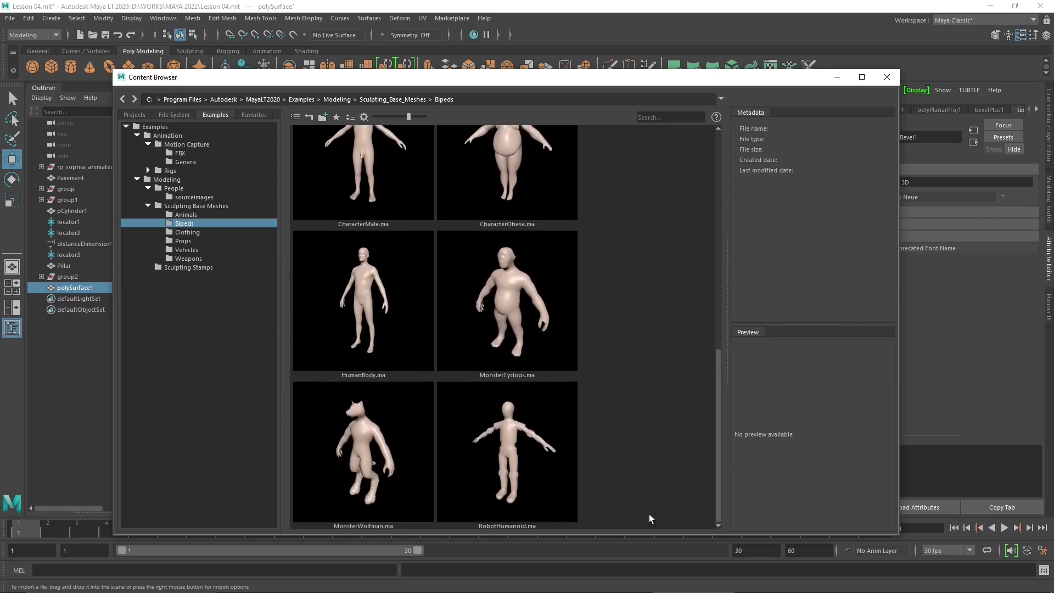
{"action": "left_click", "coordinate": [187, 232]}
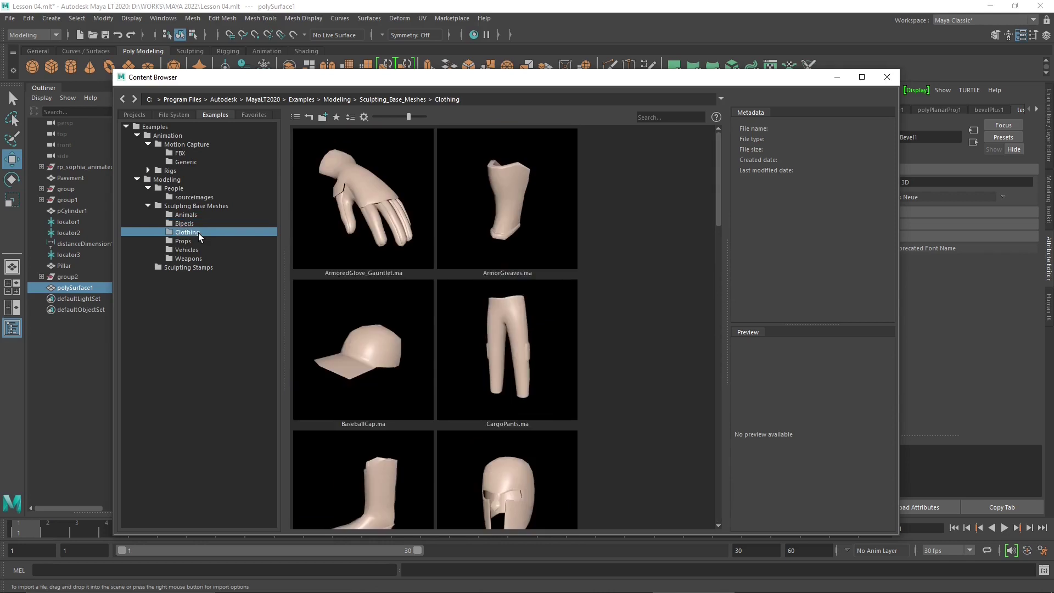
{"action": "left_click_drag", "start_coordinate": [715, 208], "coordinate": [762, 482]}
View the Props, Vehicles and Weapons folders of the Sculpting Base Meshes
{"action": "left_click", "coordinate": [187, 241]}
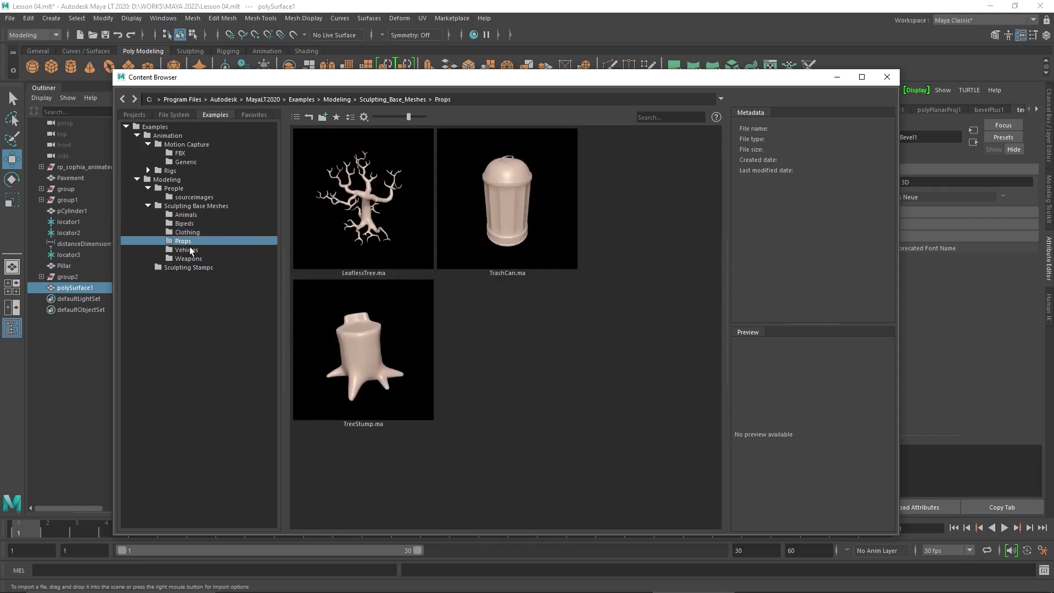
{"action": "left_click", "coordinate": [187, 250]}
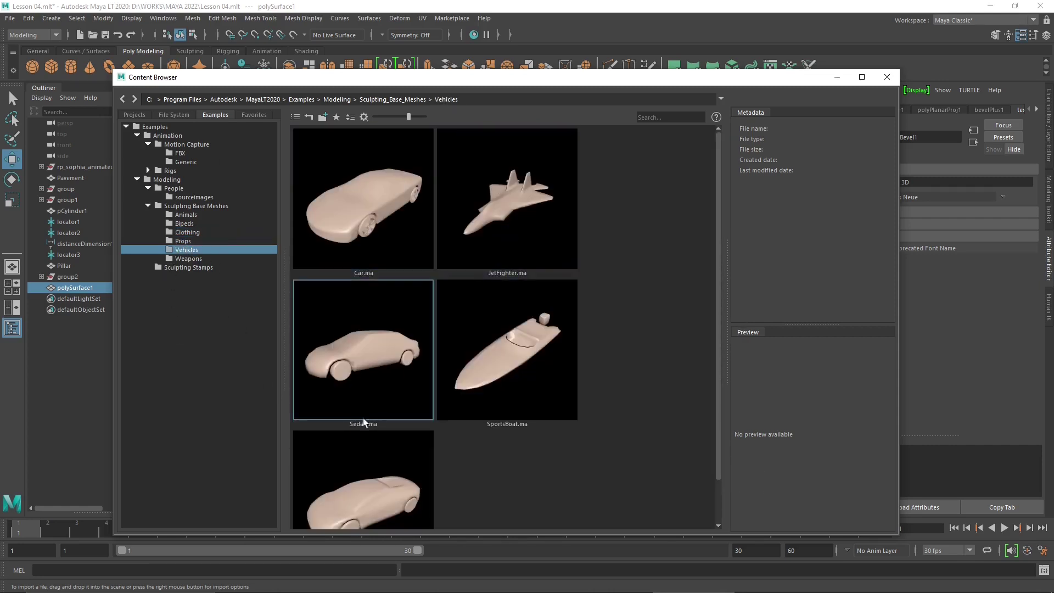
{"action": "left_click", "coordinate": [181, 259]}
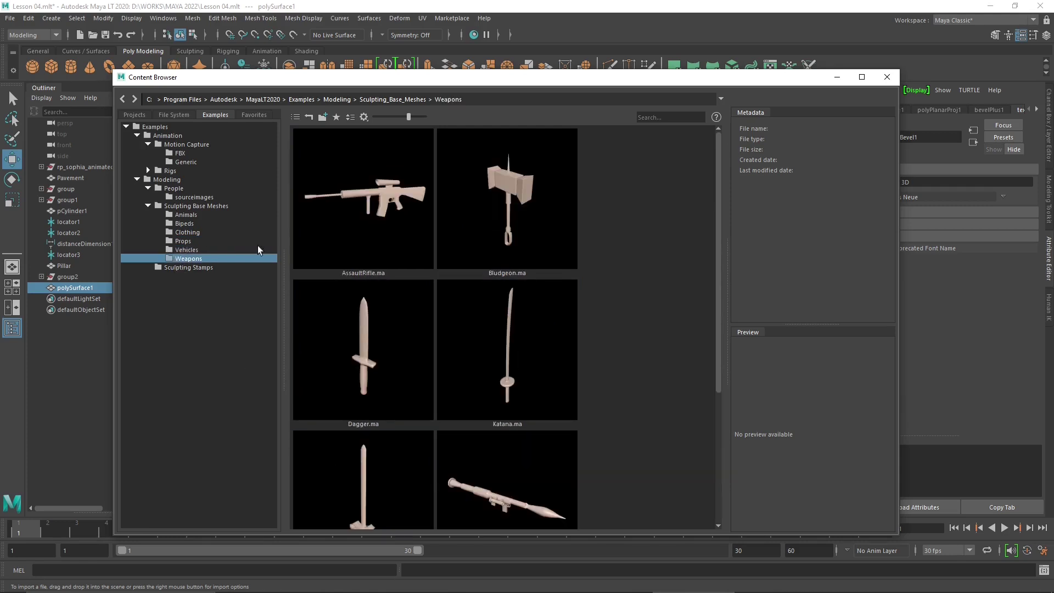
Browse the Sculpting Stamps textures in the Modeling examples
{"action": "left_click", "coordinate": [187, 268]}
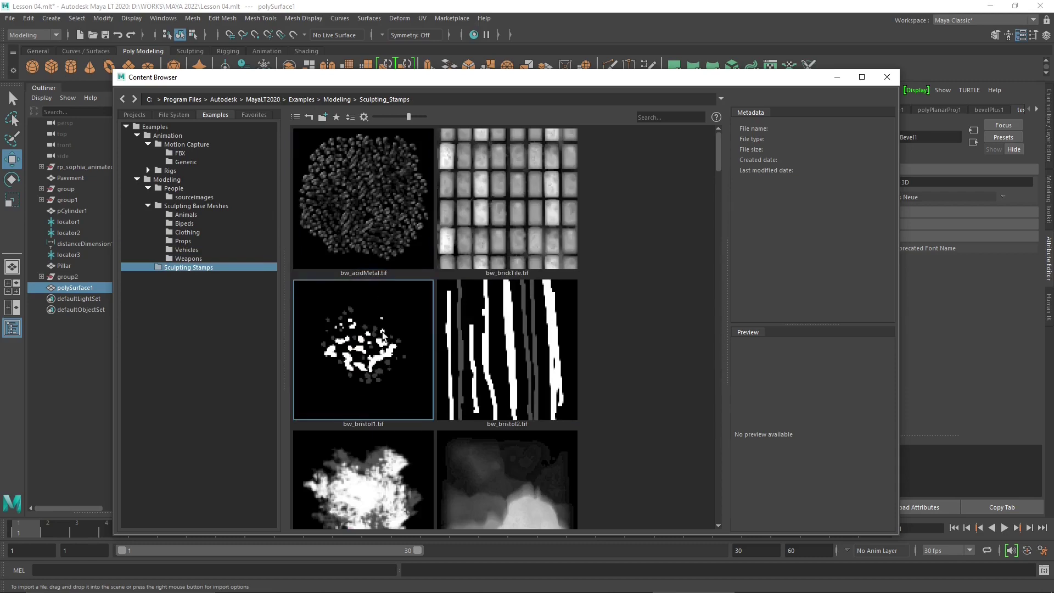
{"action": "scroll", "coordinate": [407, 325], "scroll_direction": "down", "scroll_amount": 10}
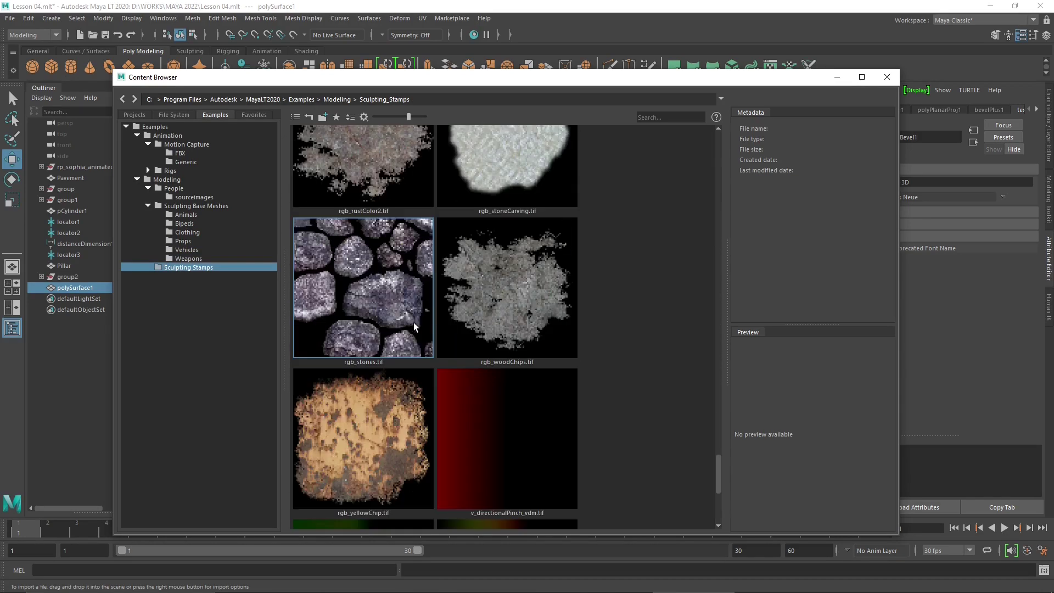
{"action": "scroll", "coordinate": [414, 325], "scroll_direction": "down", "scroll_amount": 2}
{"action": "scroll", "coordinate": [413, 322], "scroll_direction": "up", "scroll_amount": 12}
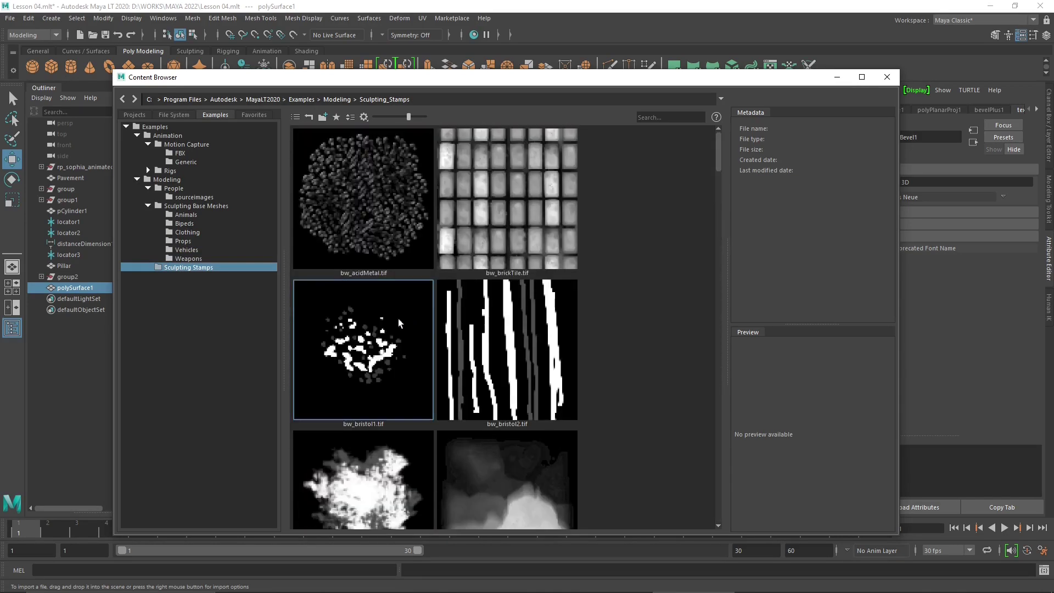
Revisit the Weapons, Vehicles, Props, Bipeds and Animals base mesh folders, then close the Content Browser
{"action": "left_click", "coordinate": [196, 259]}
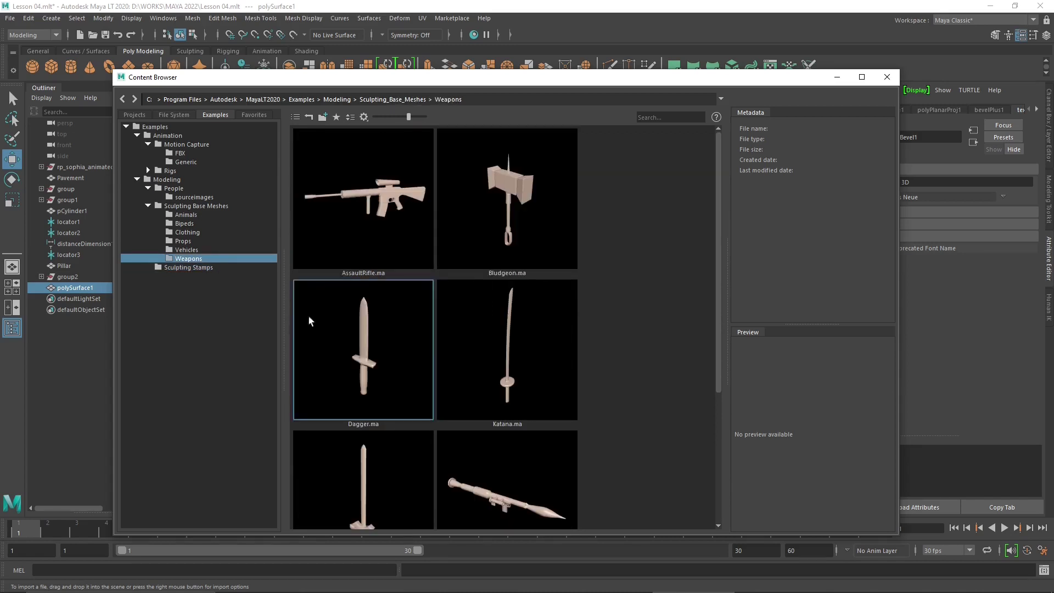
{"action": "left_click", "coordinate": [182, 250]}
{"action": "left_click", "coordinate": [183, 241]}
{"action": "left_click", "coordinate": [184, 224]}
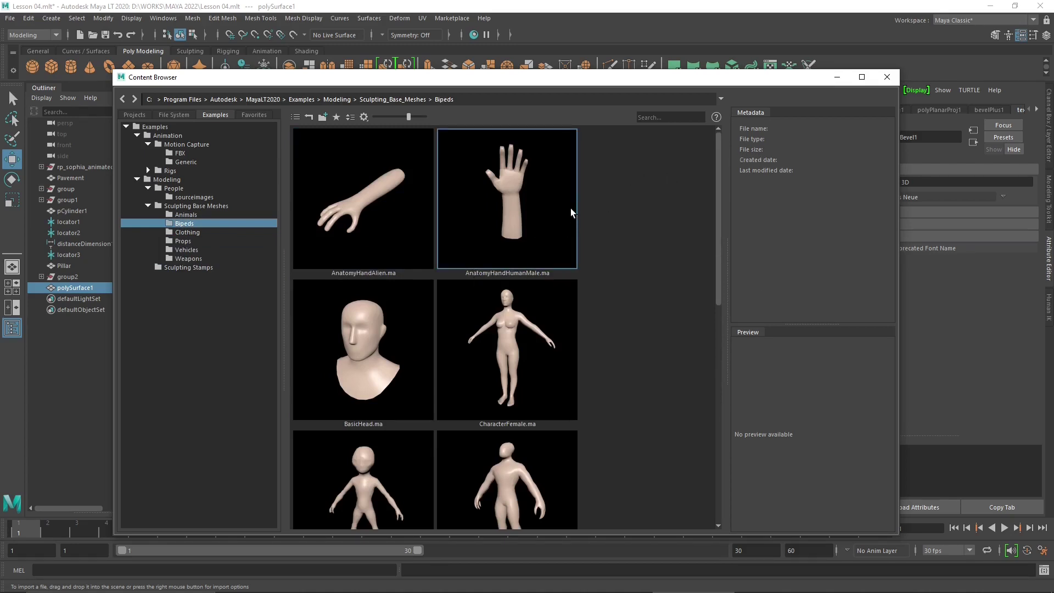
{"action": "left_click", "coordinate": [178, 215]}
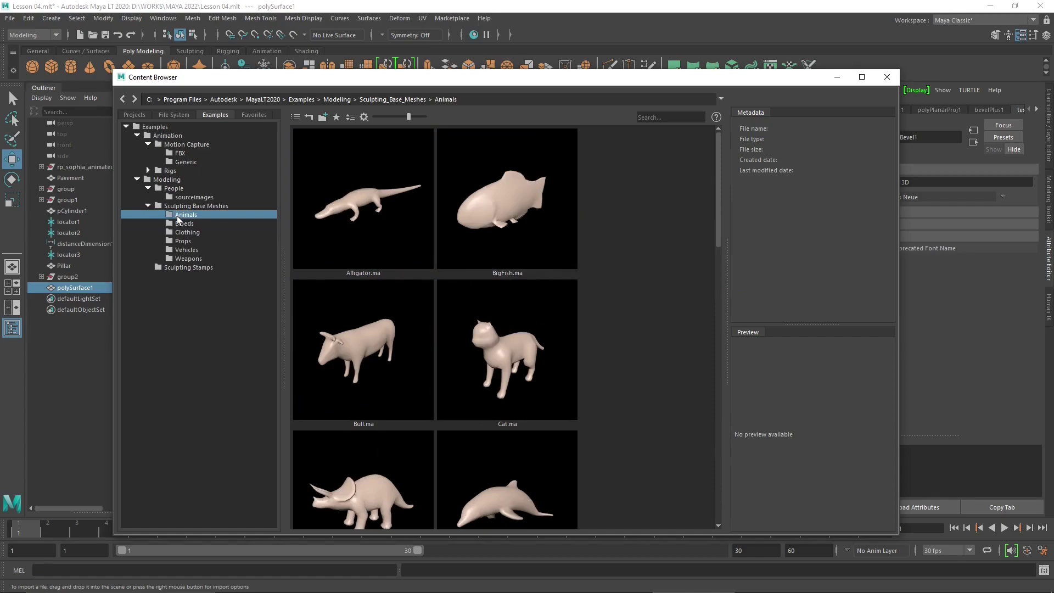
{"action": "left_click", "coordinate": [887, 77]}
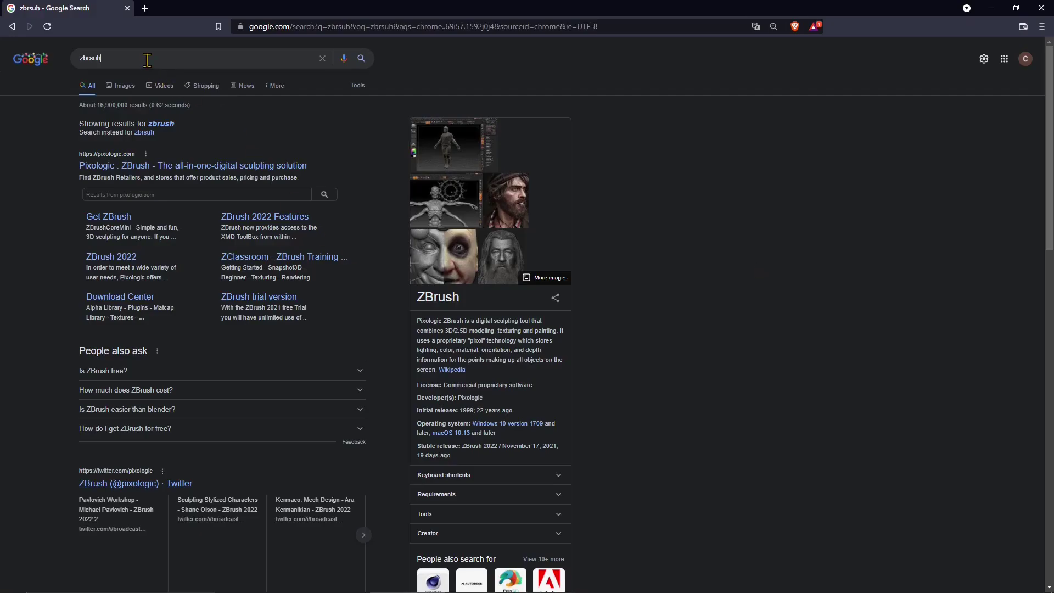
In the web browser, show the image results for zbrush
{"action": "left_click", "coordinate": [147, 59]}
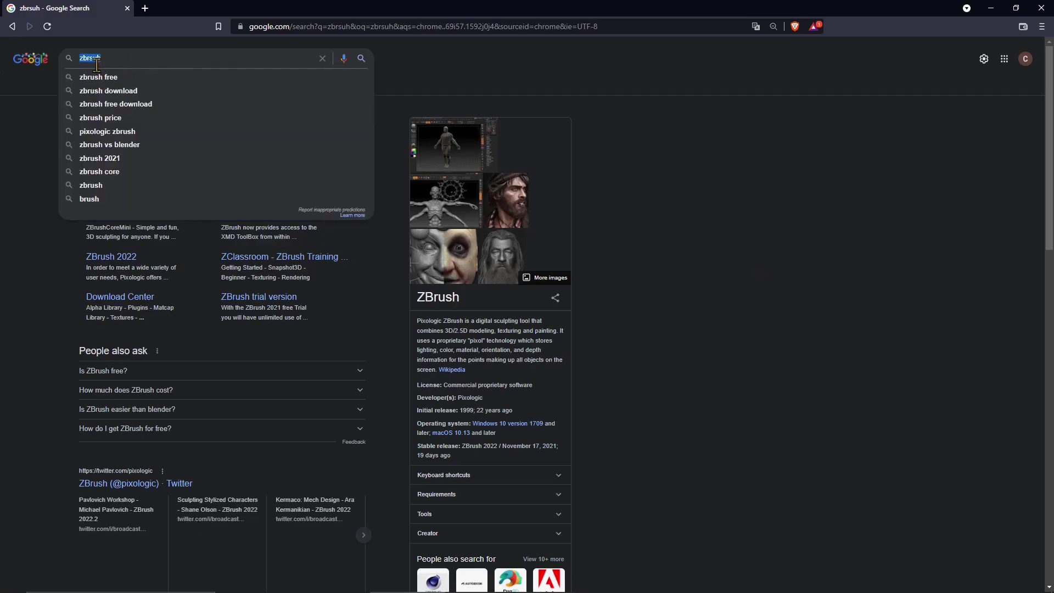
{"action": "left_click", "coordinate": [33, 146]}
{"action": "left_click", "coordinate": [119, 87]}
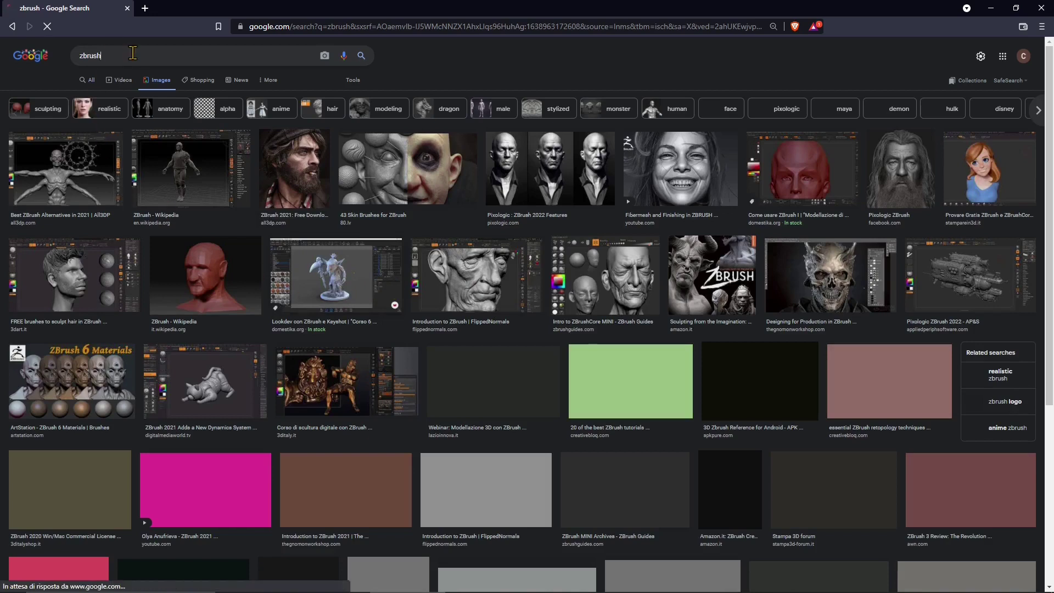
Search Google Images for mudbox, view the results and return to Maya
{"action": "double_click", "coordinate": [132, 53]}
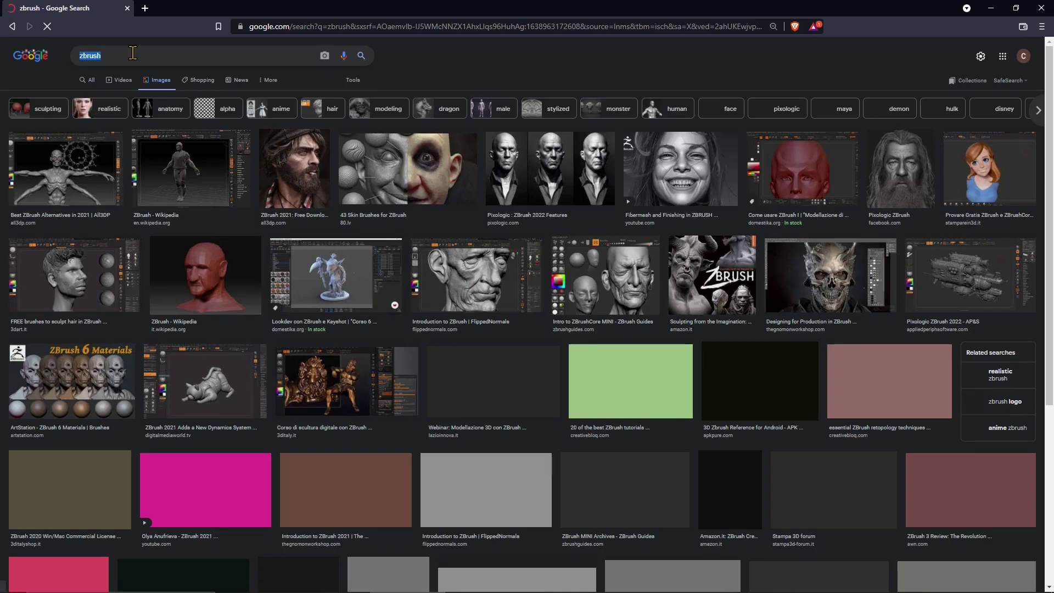
{"action": "type", "text": "mudbox"}
{"action": "key", "text": "Return"}
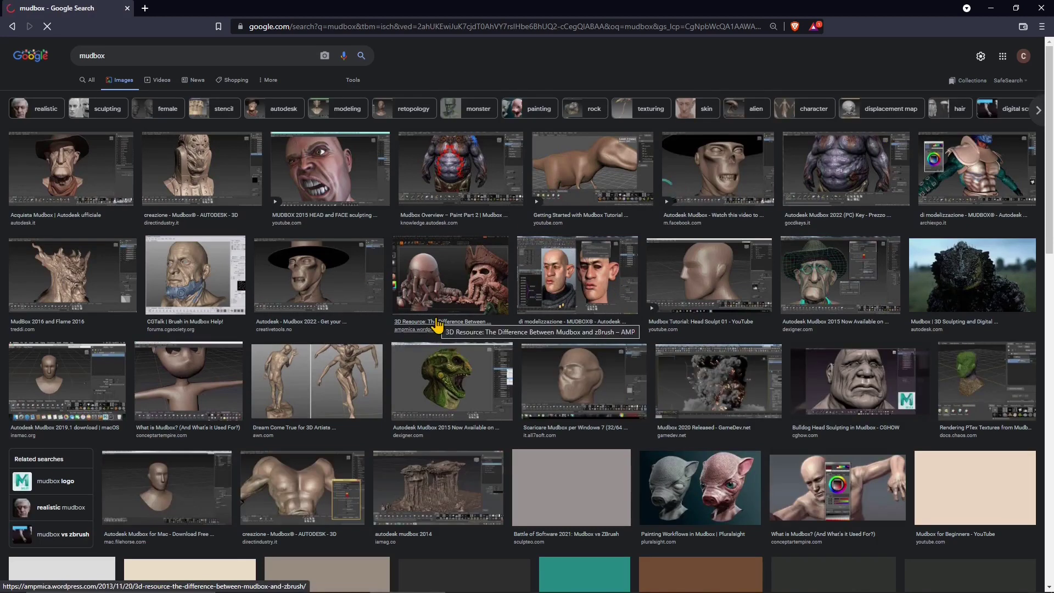
{"action": "left_click", "coordinate": [991, 7]}
Look around the scene at the MAYA 3D sign, the pillars and the objects on the pavement
{"action": "scroll", "coordinate": [506, 355], "scroll_direction": "up", "scroll_amount": 2}
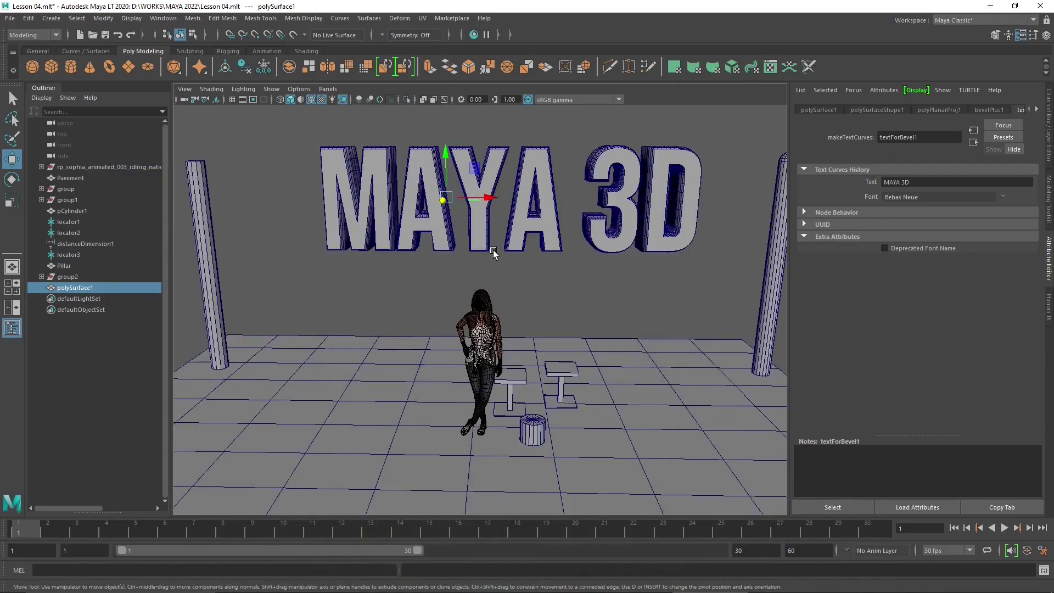
{"action": "middle_click_drag", "start_coordinate": [494, 253], "coordinate": [475, 278], "text": "alt"}
{"action": "mouse_move", "coordinate": [476, 278]}
{"action": "left_mouse_down", "text": "alt"}
{"action": "mouse_move", "coordinate": [457, 288]}
{"action": "mouse_move", "coordinate": [464, 283]}
{"action": "left_mouse_up", "text": "alt"}
{"action": "middle_click_drag", "start_coordinate": [464, 282], "coordinate": [379, 278], "text": "alt"}
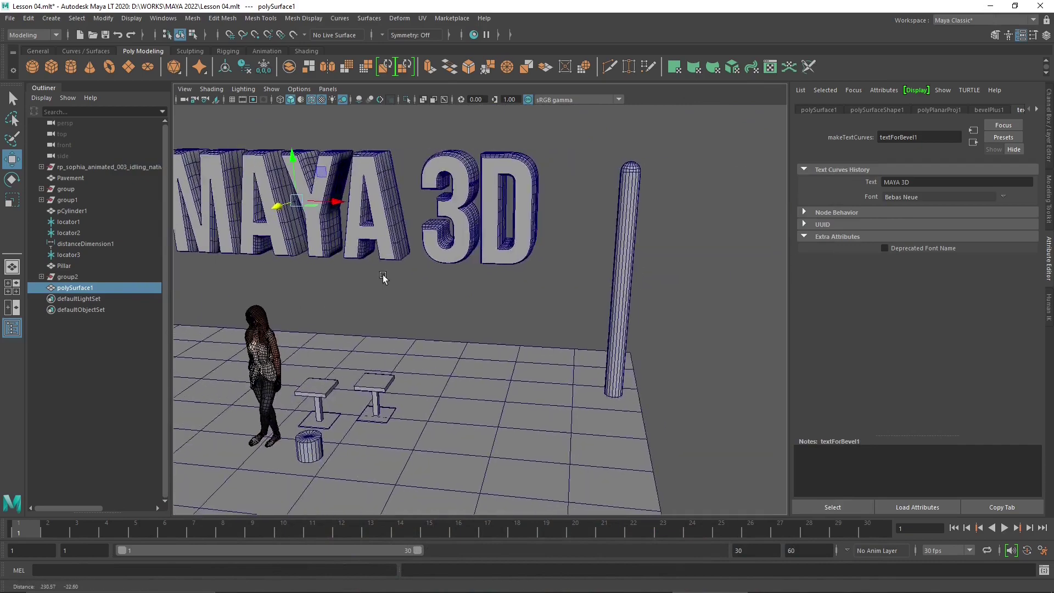
{"action": "mouse_move", "coordinate": [496, 283]}
{"action": "left_mouse_down", "text": "alt"}
{"action": "mouse_move", "coordinate": [482, 296]}
{"action": "mouse_move", "coordinate": [456, 294]}
{"action": "mouse_move", "coordinate": [504, 285]}
{"action": "left_mouse_up", "text": "alt"}
{"action": "middle_click_drag", "start_coordinate": [453, 312], "coordinate": [559, 276], "text": "alt"}
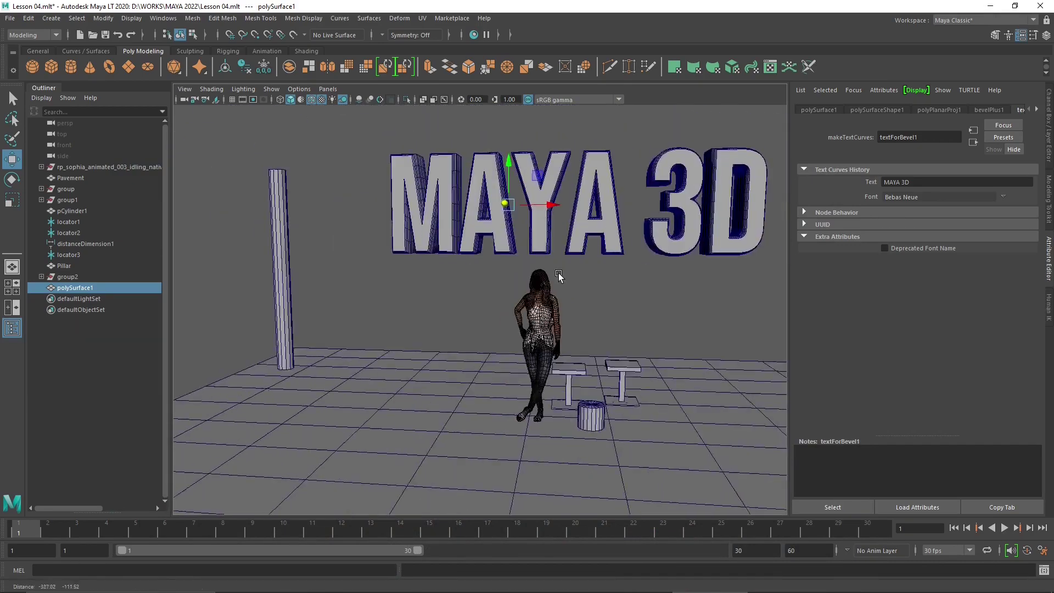
{"action": "left_click_drag", "start_coordinate": [559, 276], "coordinate": [459, 329], "text": "alt"}
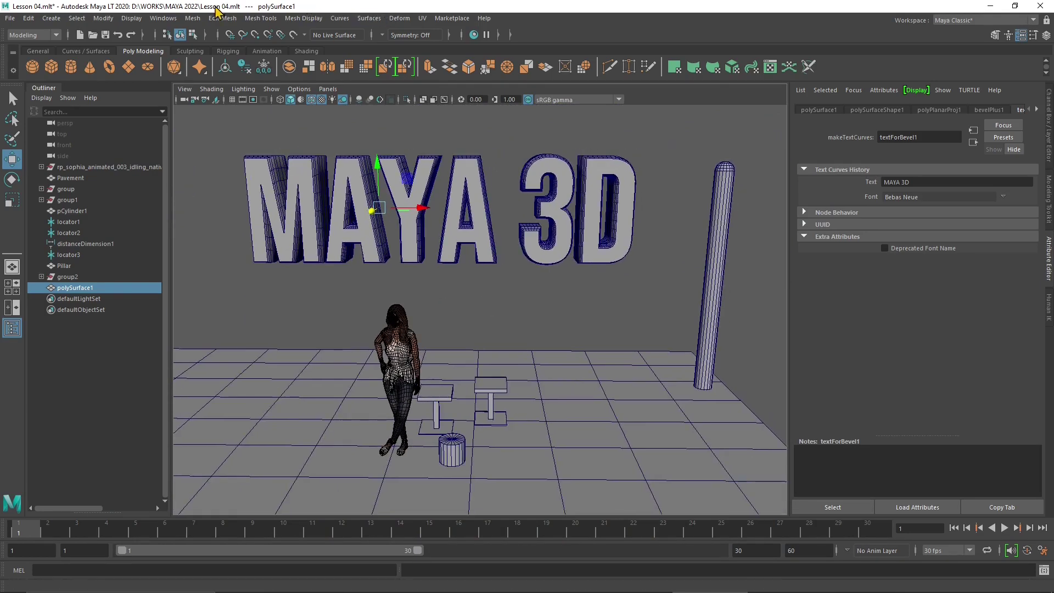
Reopen the Content Browser and look through the Animals base meshes for a model to import
{"action": "left_click", "coordinate": [170, 18]}
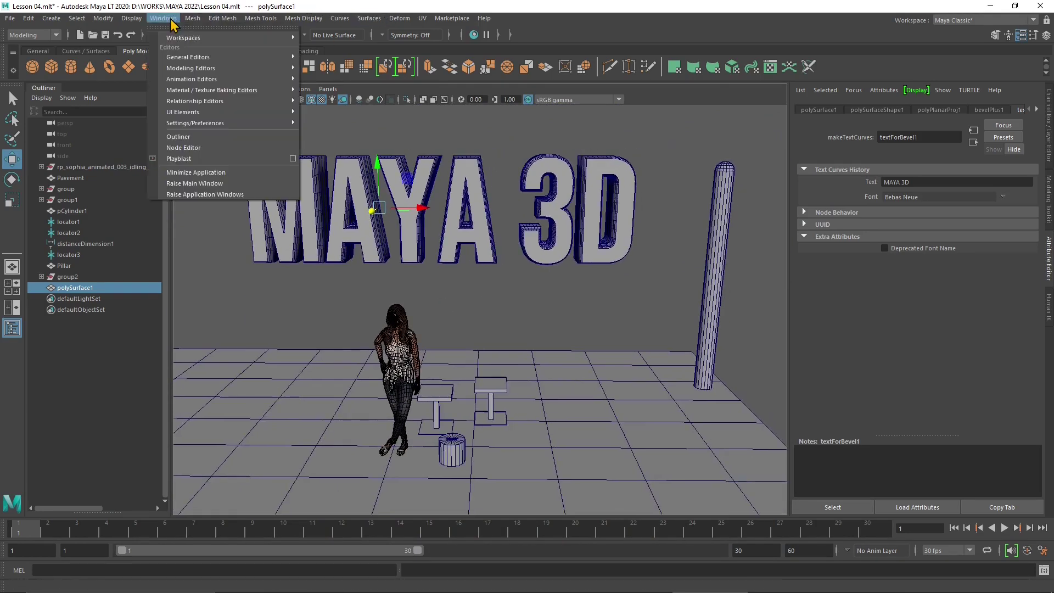
{"action": "mouse_move", "coordinate": [219, 58]}
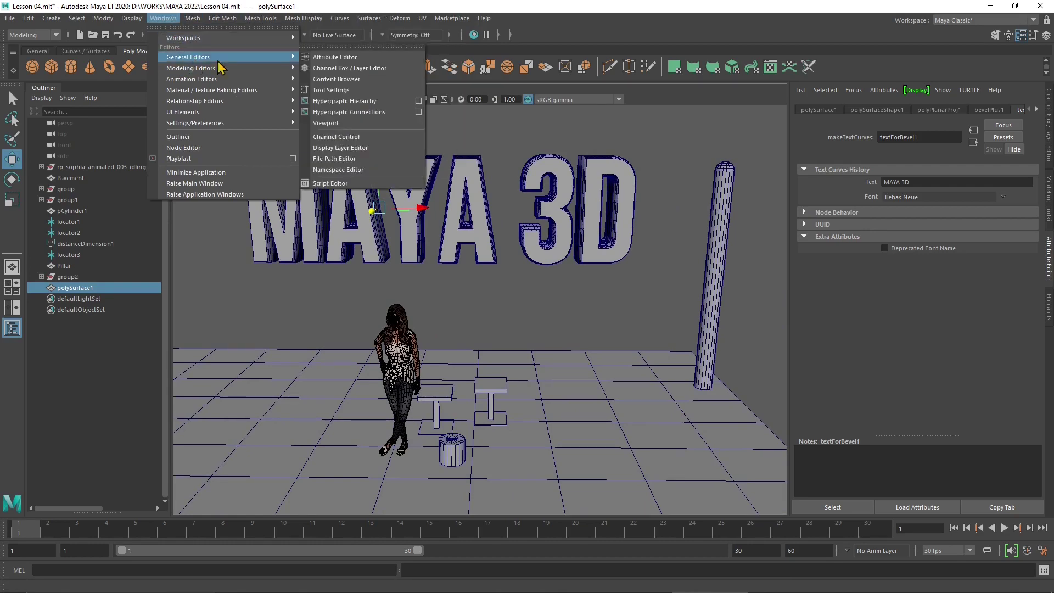
{"action": "left_click", "coordinate": [337, 79]}
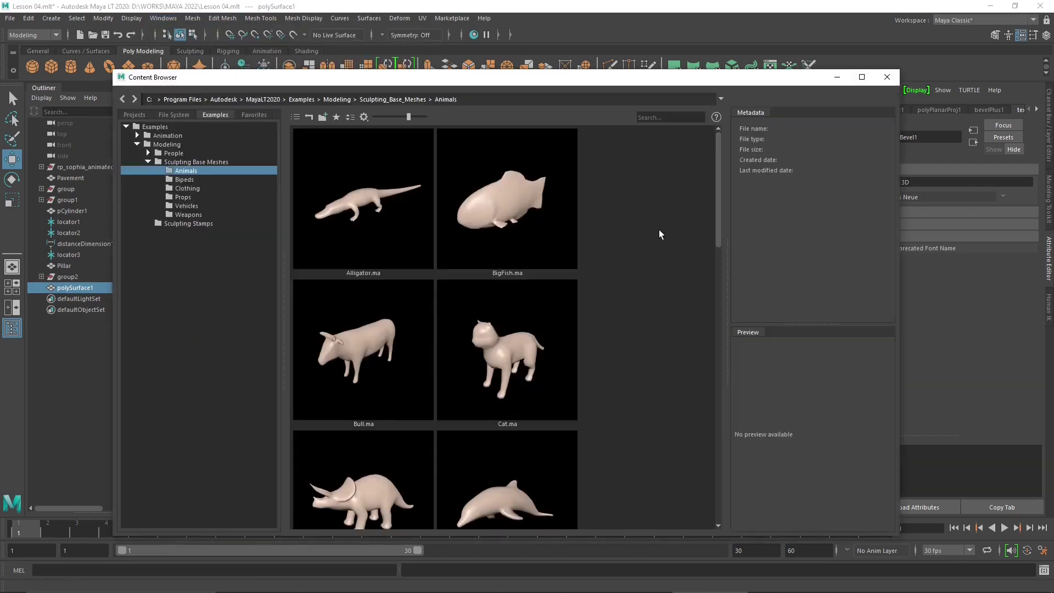
{"action": "scroll", "coordinate": [489, 262], "scroll_direction": "down", "scroll_amount": 10}
{"action": "scroll", "coordinate": [488, 262], "scroll_direction": "up", "scroll_amount": 3}
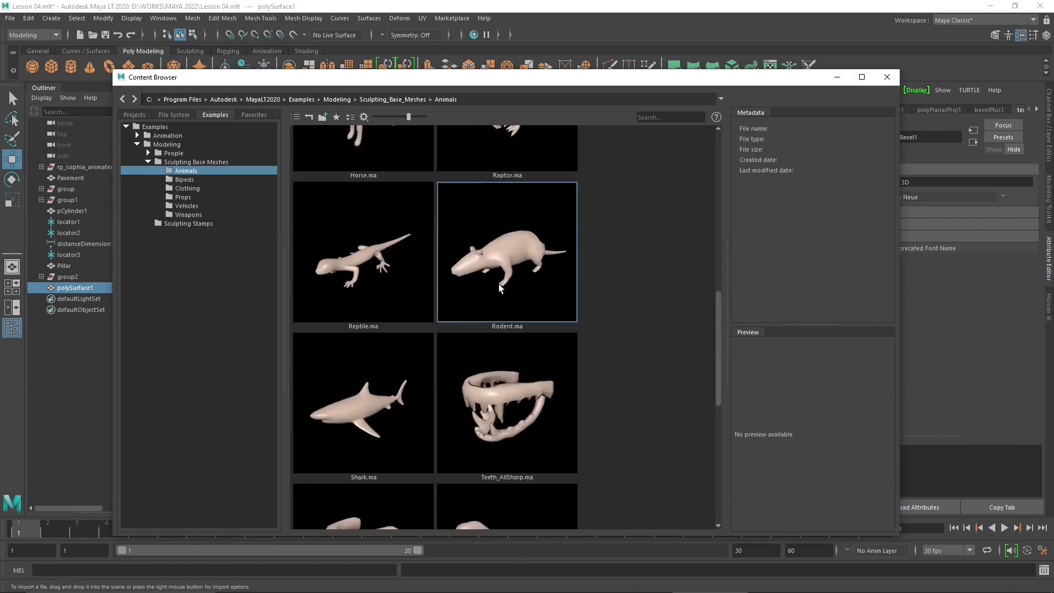
{"action": "scroll", "coordinate": [541, 324], "scroll_direction": "down", "scroll_amount": 5}
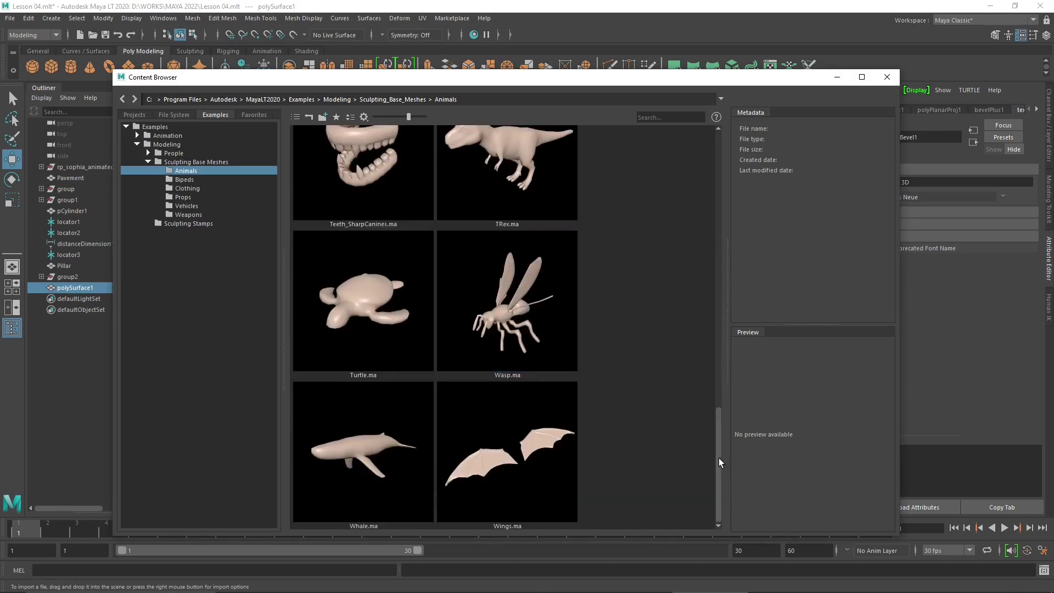
Import the TRex.ma base mesh from the Animals folder into the scene and minimize the Content Browser
{"action": "left_click_drag", "start_coordinate": [719, 458], "coordinate": [721, 410]}
{"action": "left_click", "coordinate": [494, 297]}
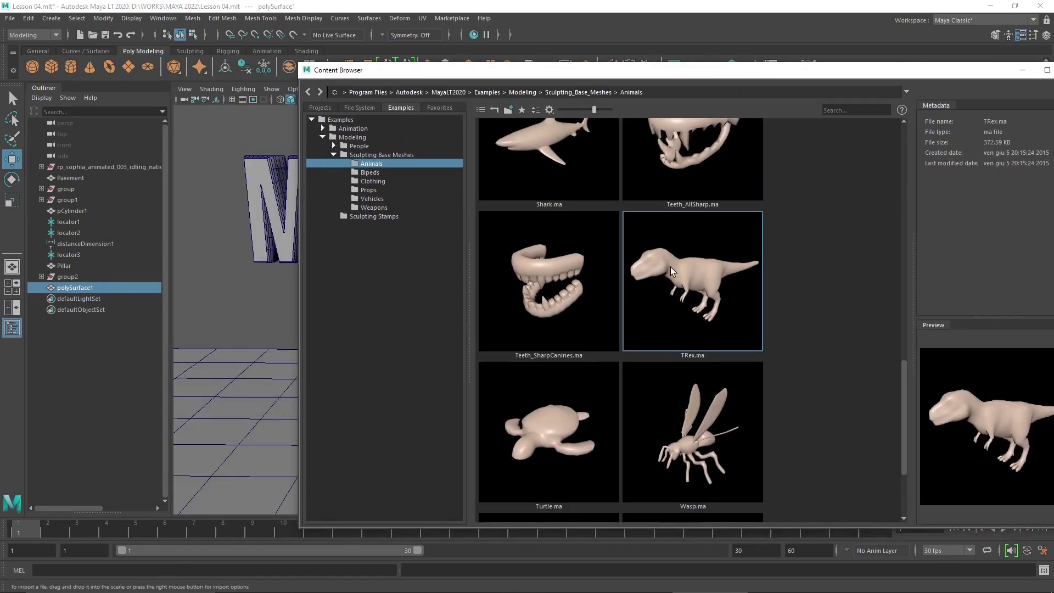
{"action": "left_click_drag", "start_coordinate": [670, 267], "coordinate": [243, 297]}
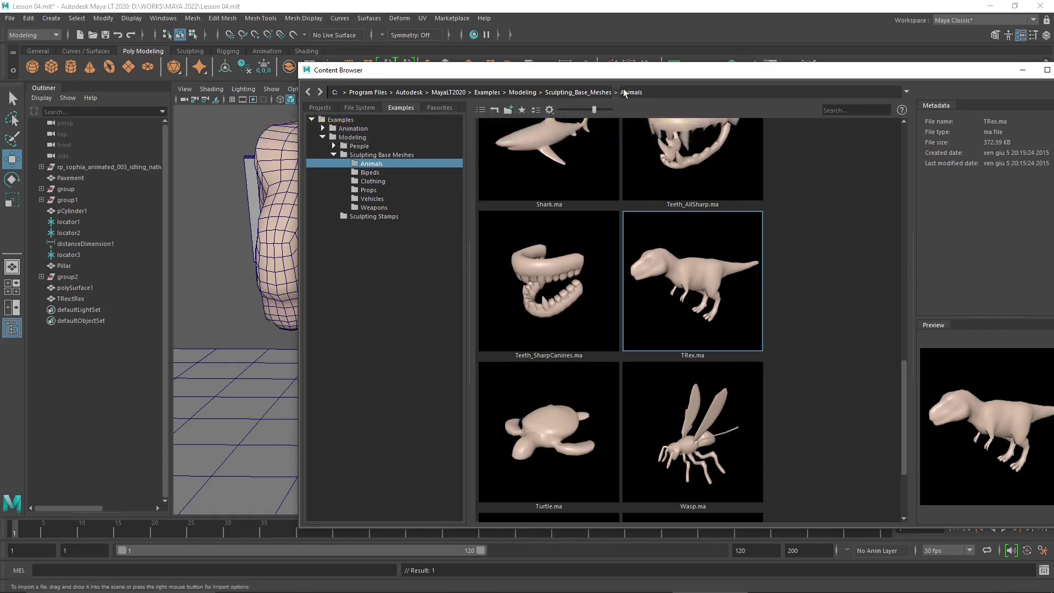
{"action": "left_click", "coordinate": [1022, 70]}
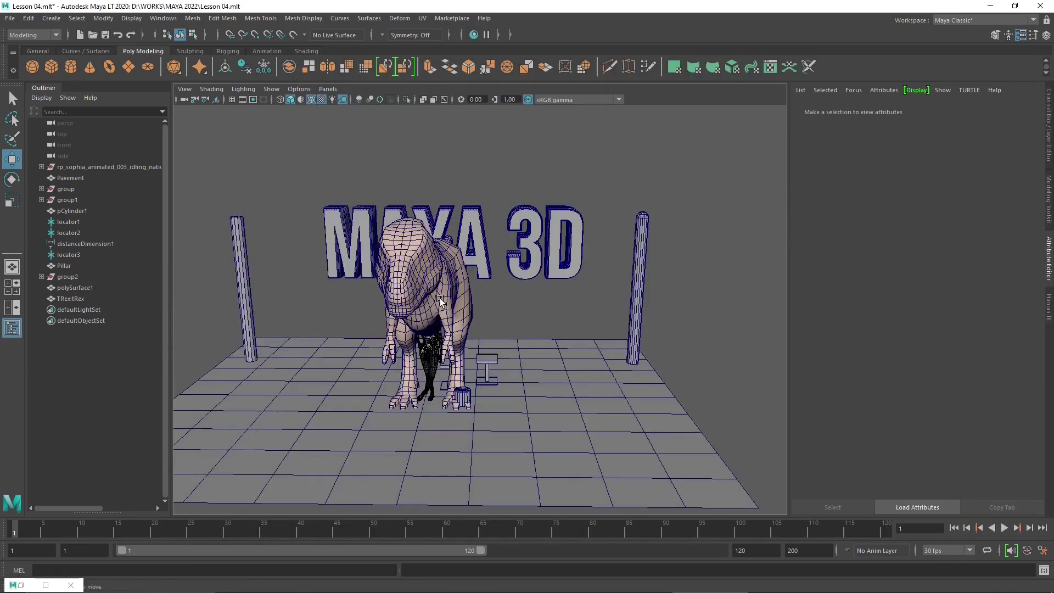
Move the T-Rex sideways to the right-hand pillar and rotate it about its vertical axis to face the woman
{"action": "left_click", "coordinate": [457, 311]}
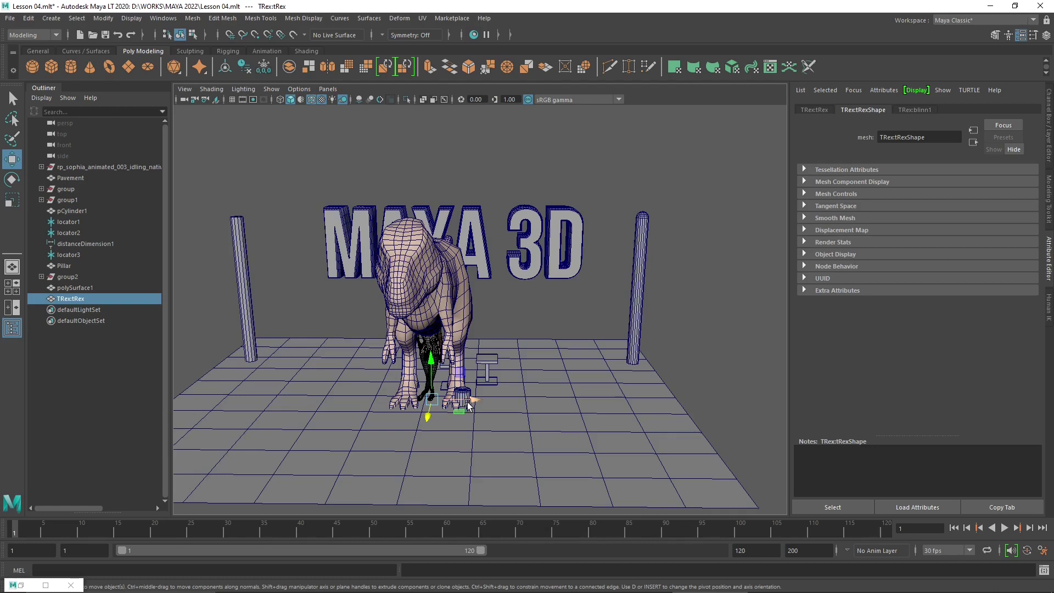
{"action": "left_click_drag", "start_coordinate": [470, 402], "coordinate": [647, 402]}
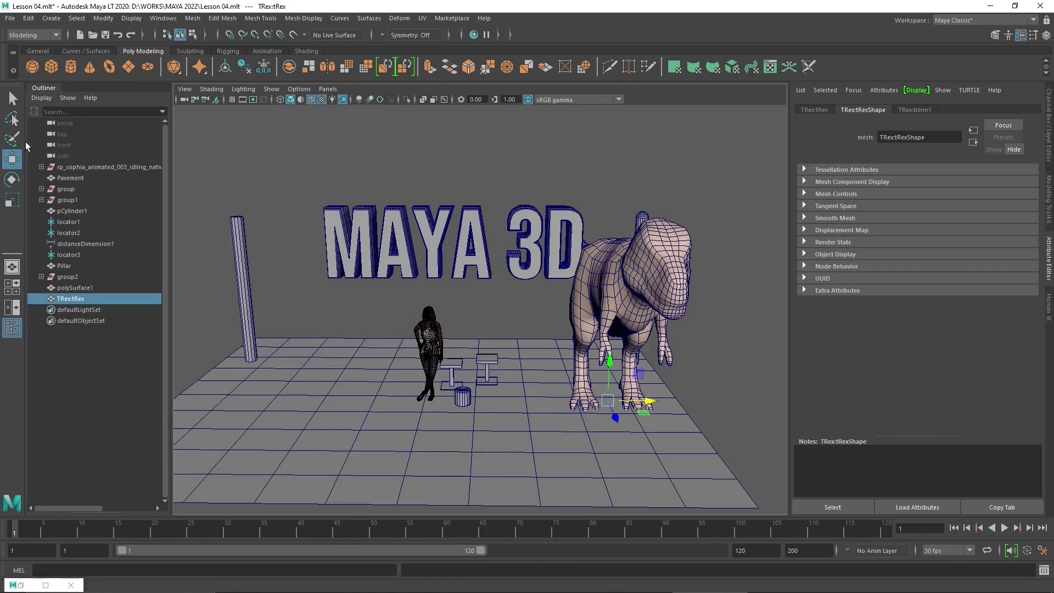
{"action": "key", "text": "e"}
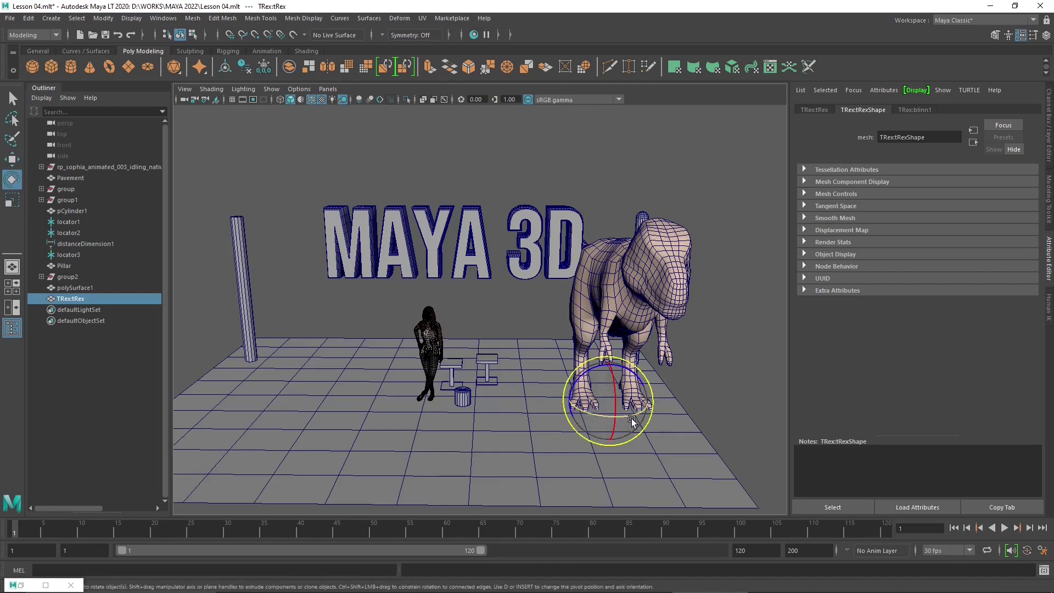
{"action": "left_click_drag", "start_coordinate": [637, 420], "coordinate": [603, 421]}
{"action": "scroll", "coordinate": [397, 386], "scroll_direction": "down", "scroll_amount": 3}
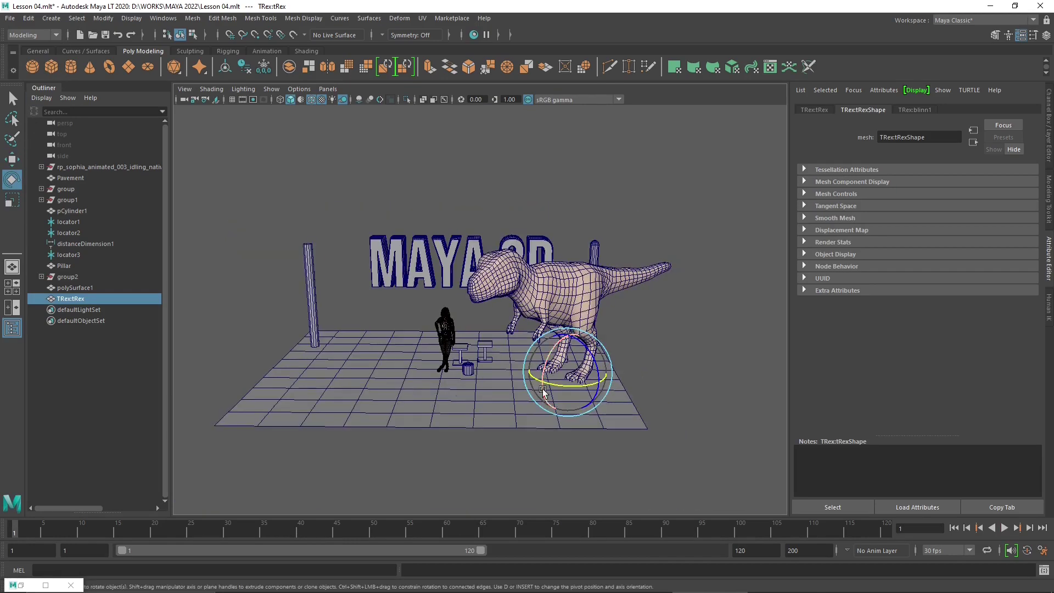
{"action": "scroll", "coordinate": [560, 385], "scroll_direction": "up", "scroll_amount": 3}
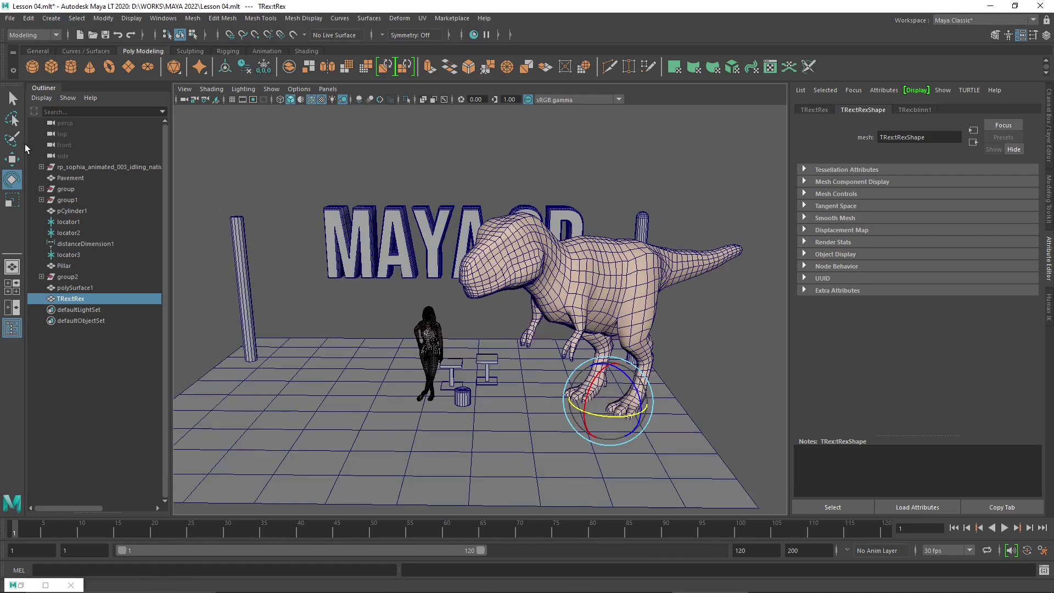
Move the T-Rex farther along its red axis, just past the right edge of the pavement
{"action": "key", "text": "w"}
{"action": "left_click_drag", "start_coordinate": [651, 401], "coordinate": [780, 417]}
{"action": "scroll", "coordinate": [564, 367], "scroll_direction": "down", "scroll_amount": 5}
{"action": "scroll", "coordinate": [492, 379], "scroll_direction": "up", "scroll_amount": 2}
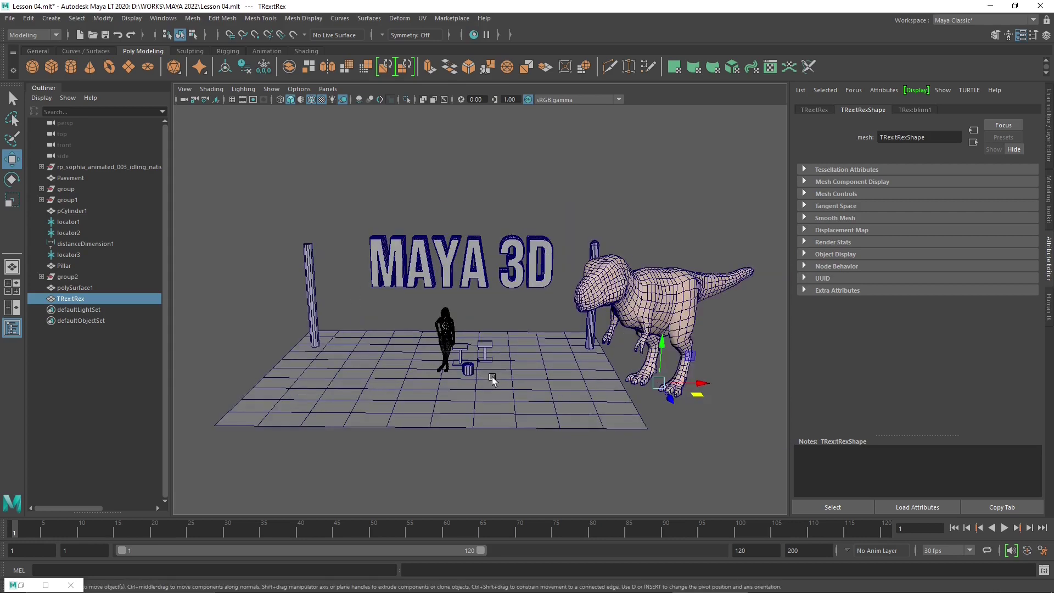
Enlarge the Pavement plane to a width of about 3.071 and a height of about 8.172
{"action": "left_click", "coordinate": [492, 379]}
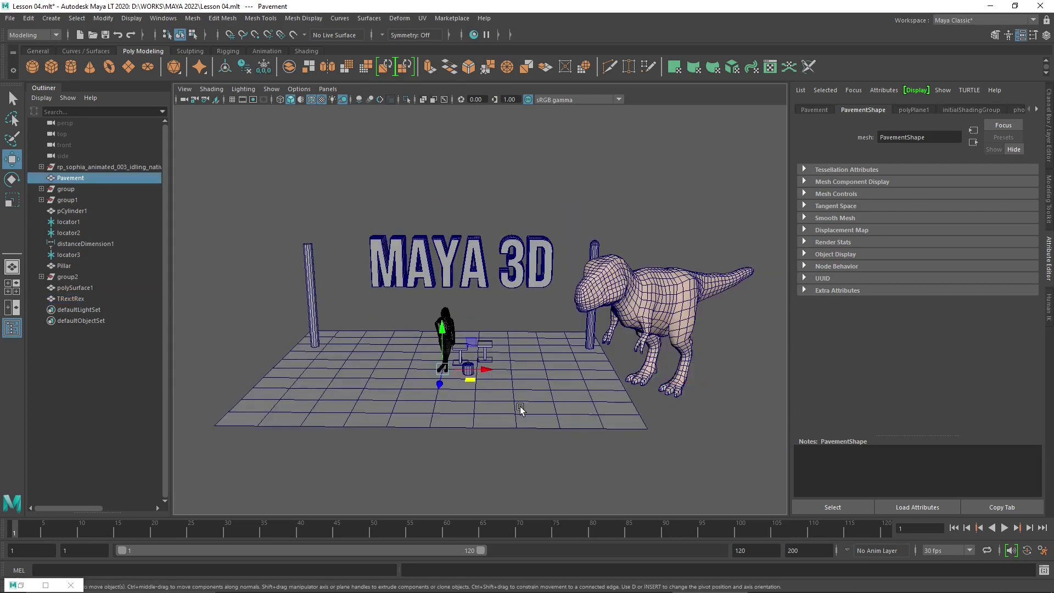
{"action": "left_click", "coordinate": [426, 435]}
{"action": "left_click", "coordinate": [429, 427]}
{"action": "left_click", "coordinate": [914, 110]}
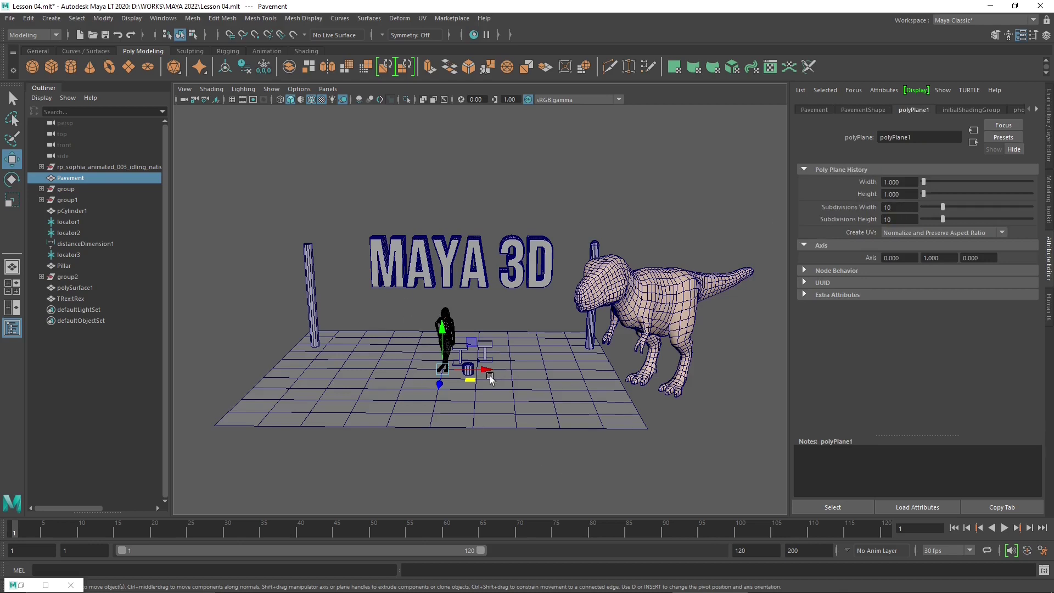
{"action": "mouse_move", "coordinate": [925, 181]}
{"action": "left_mouse_down"}
{"action": "mouse_move", "coordinate": [907, 185]}
{"action": "mouse_move", "coordinate": [927, 194]}
{"action": "left_mouse_up"}
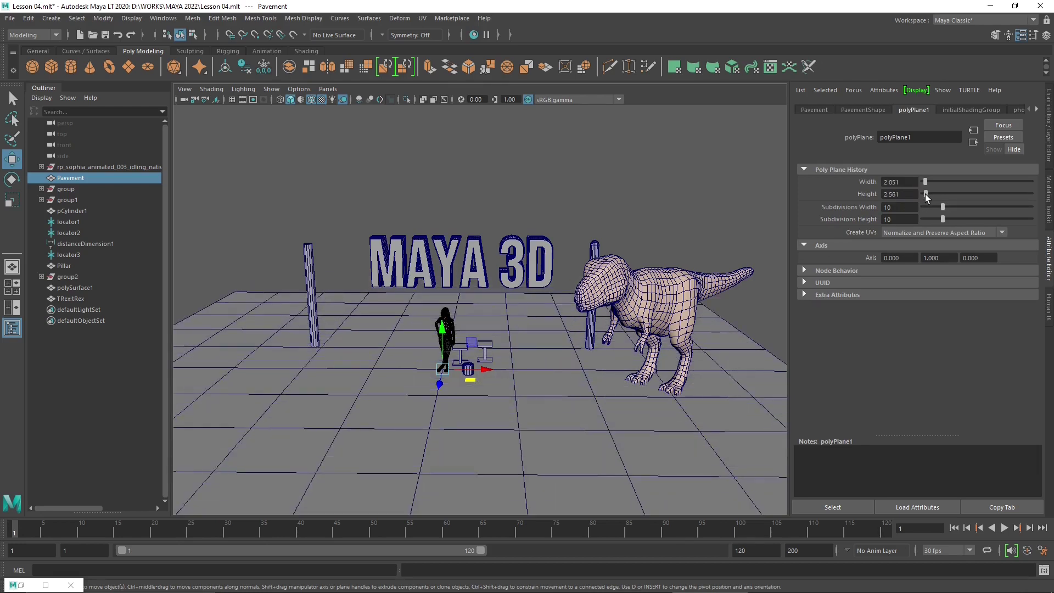
{"action": "left_click_drag", "start_coordinate": [925, 182], "coordinate": [933, 194]}
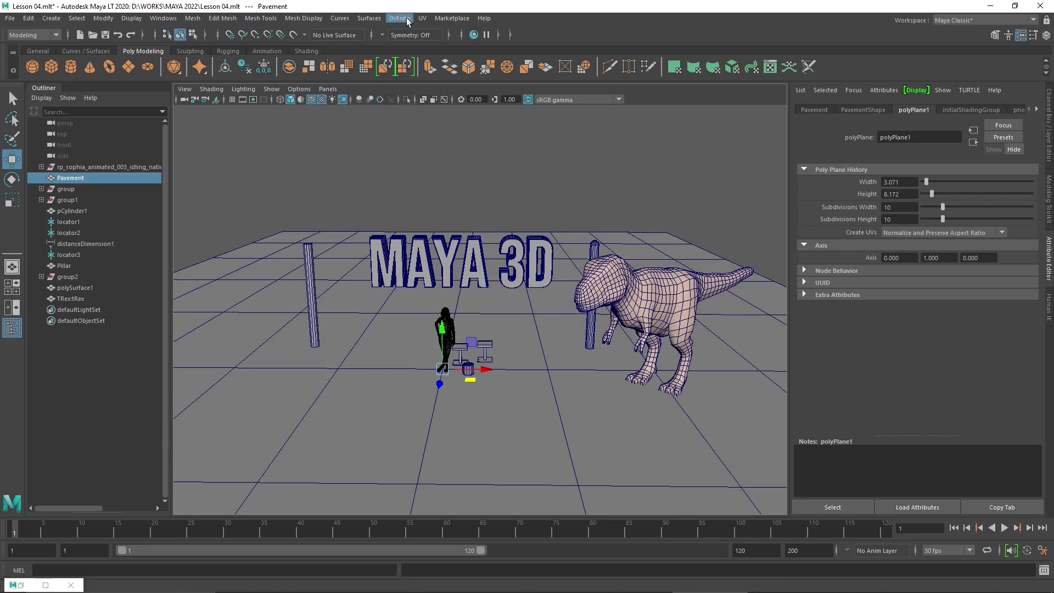
Reopen the Content Browser and look through the Animals, Bipeds, Clothing, Props and Vehicles base meshes for another model
{"action": "left_click", "coordinate": [370, 18]}
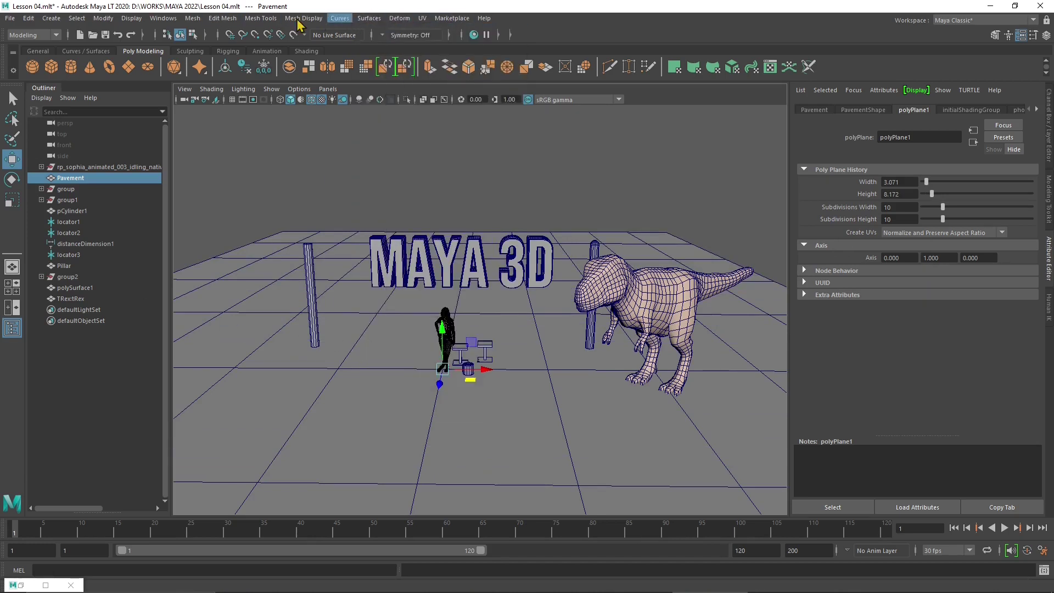
{"action": "left_click", "coordinate": [163, 18]}
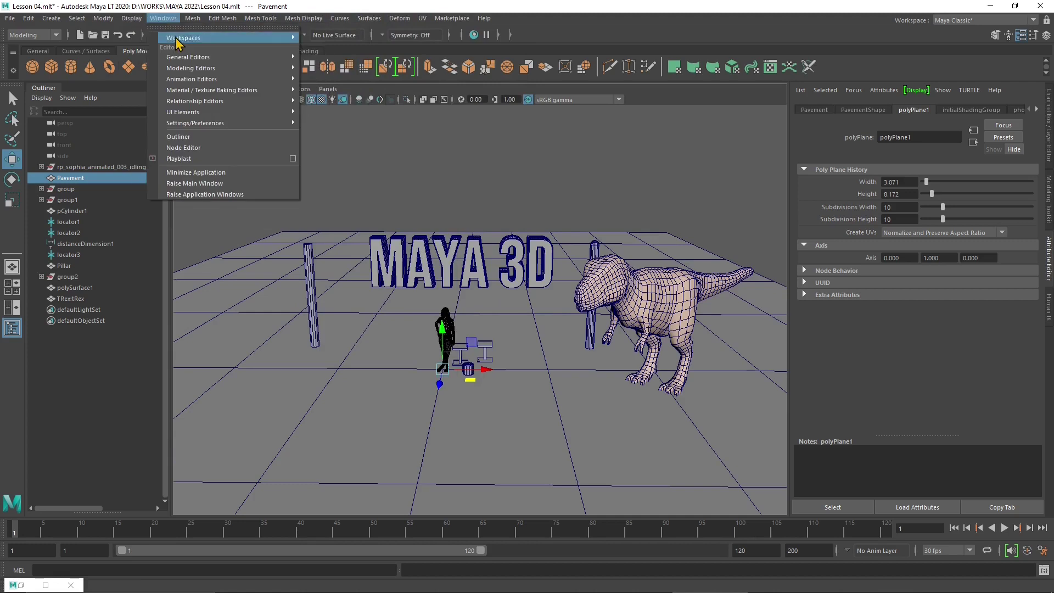
{"action": "mouse_move", "coordinate": [188, 70]}
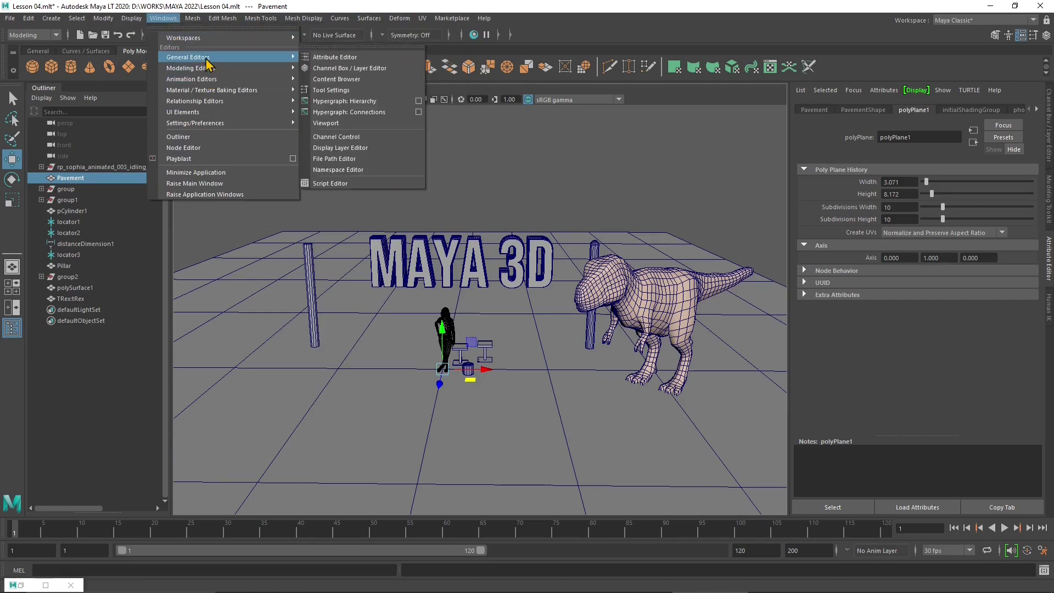
{"action": "left_click", "coordinate": [357, 80]}
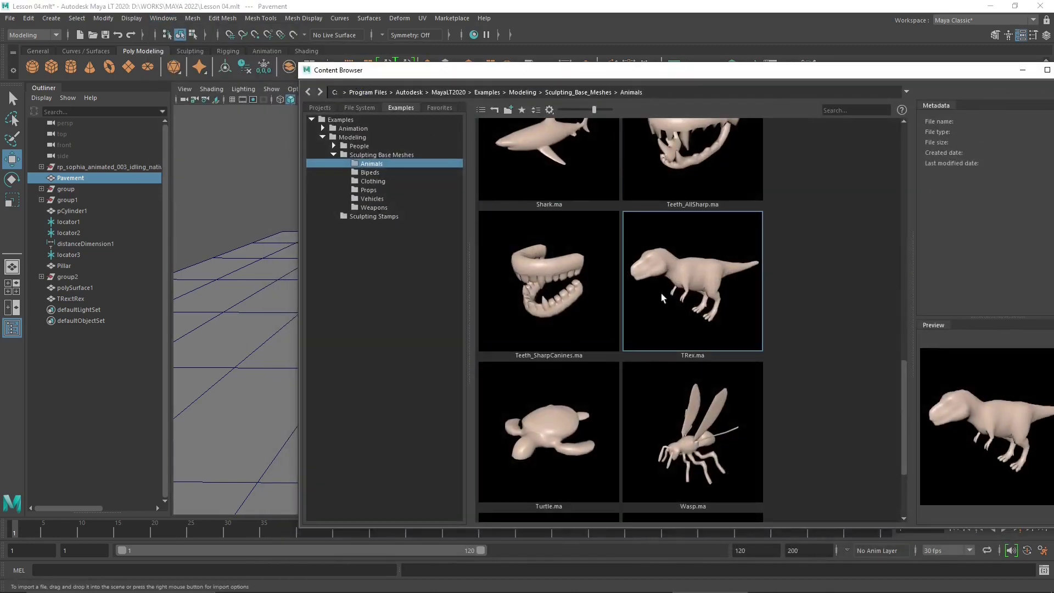
{"action": "scroll", "coordinate": [730, 378], "scroll_direction": "down", "scroll_amount": 3}
{"action": "scroll", "coordinate": [728, 368], "scroll_direction": "up", "scroll_amount": 10}
{"action": "scroll", "coordinate": [726, 357], "scroll_direction": "down", "scroll_amount": 10}
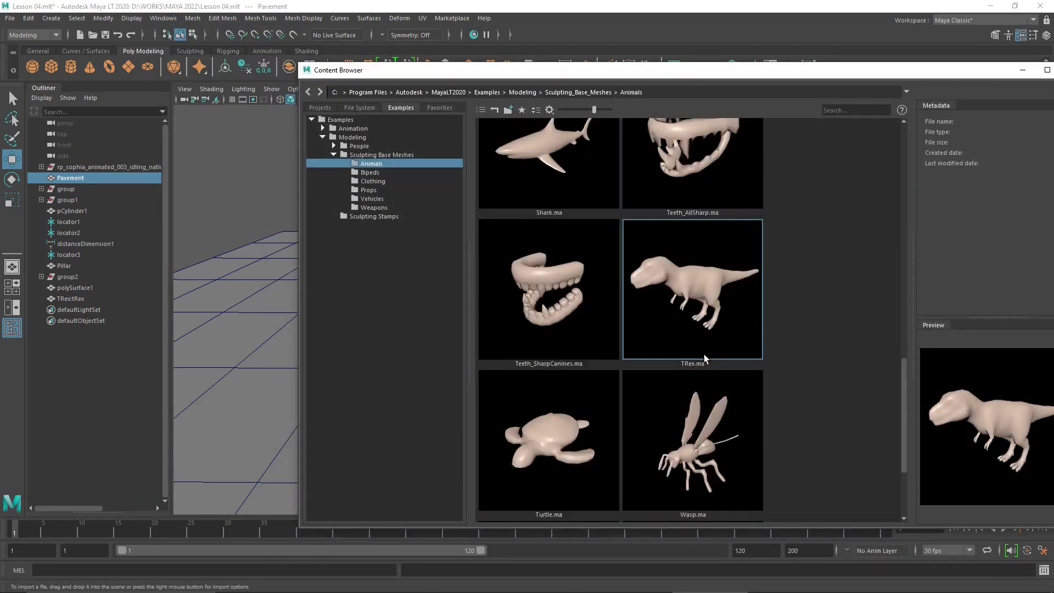
{"action": "scroll", "coordinate": [580, 436], "scroll_direction": "up", "scroll_amount": 10}
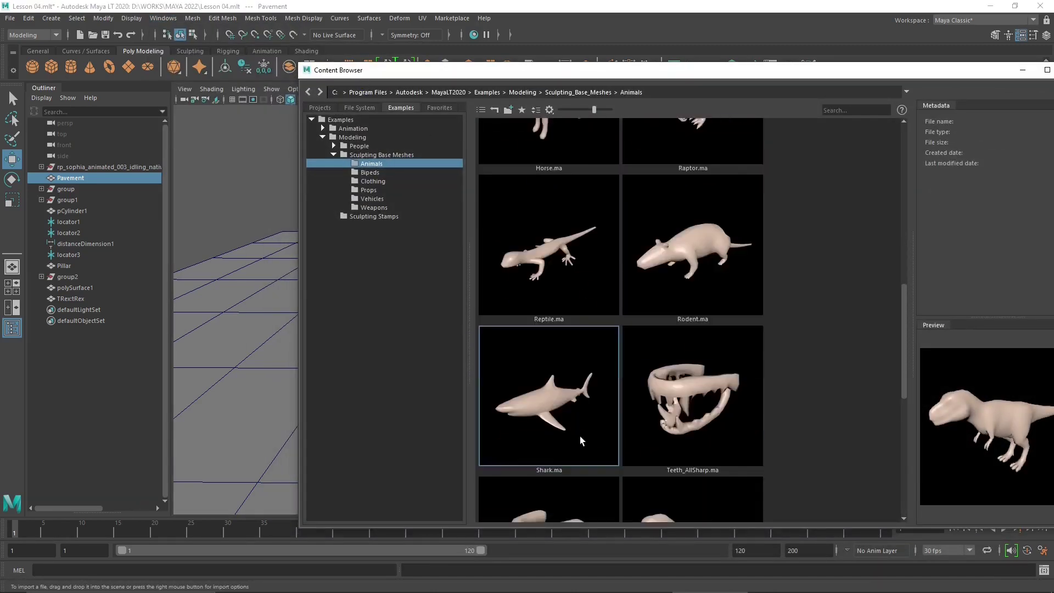
{"action": "left_click", "coordinate": [366, 172]}
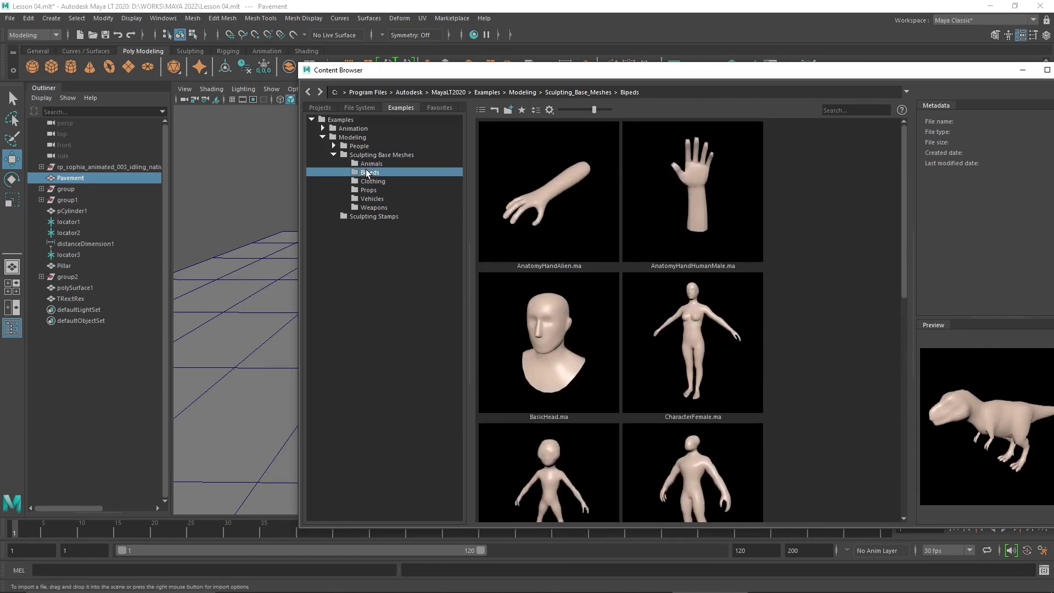
{"action": "scroll", "coordinate": [641, 322], "scroll_direction": "down", "scroll_amount": 5}
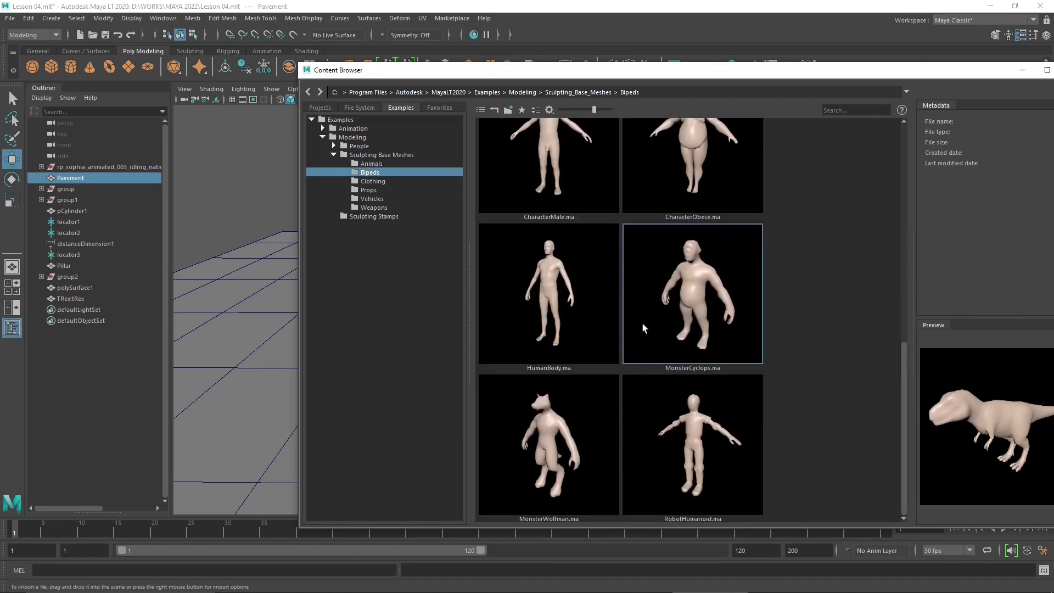
{"action": "left_click", "coordinate": [377, 181]}
{"action": "left_click", "coordinate": [376, 190]}
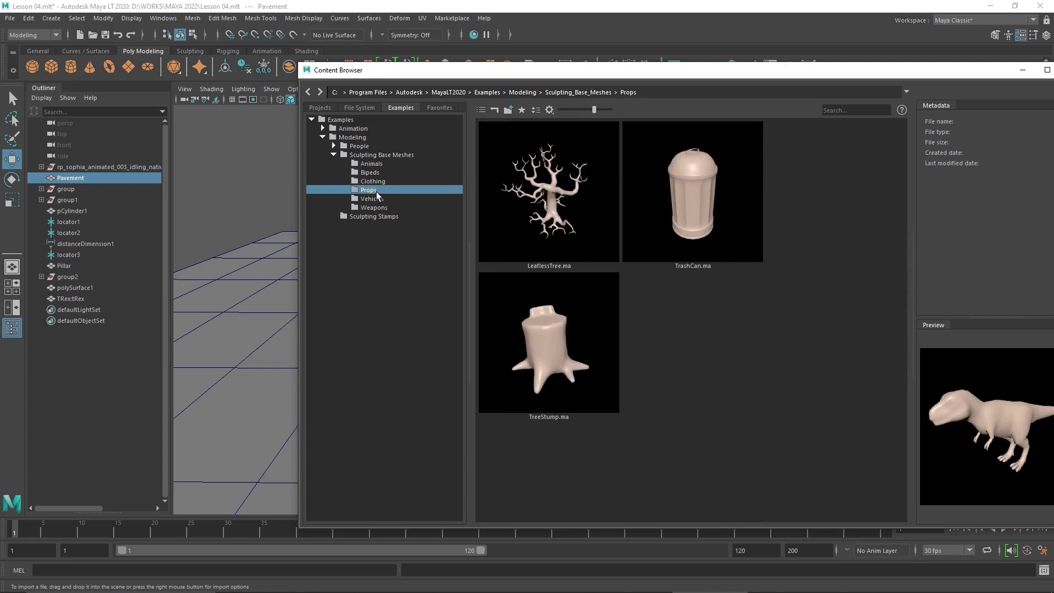
{"action": "left_click", "coordinate": [377, 199]}
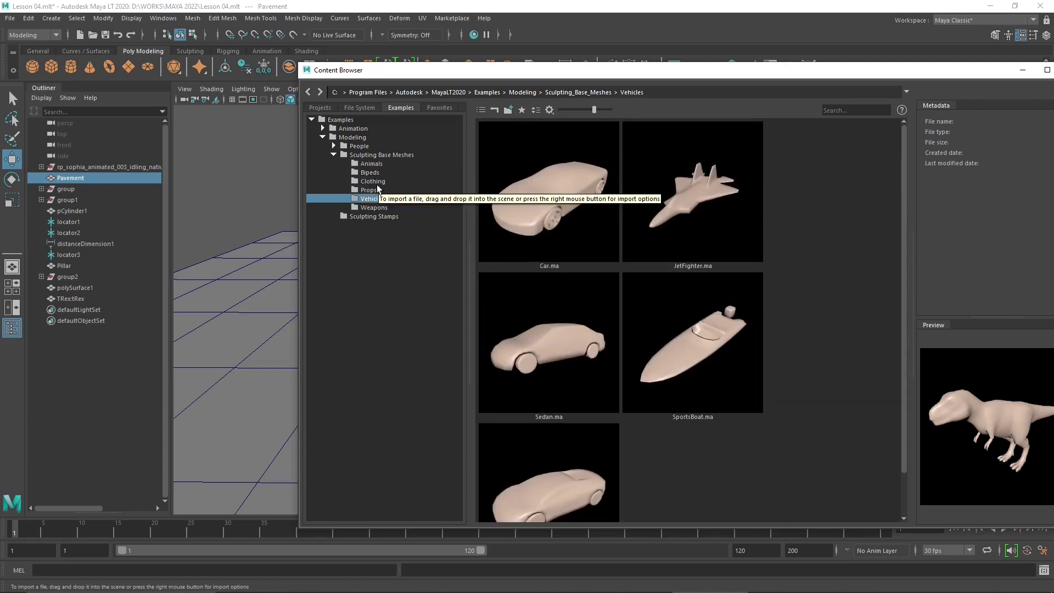
{"action": "scroll", "coordinate": [597, 451], "scroll_direction": "down", "scroll_amount": 1}
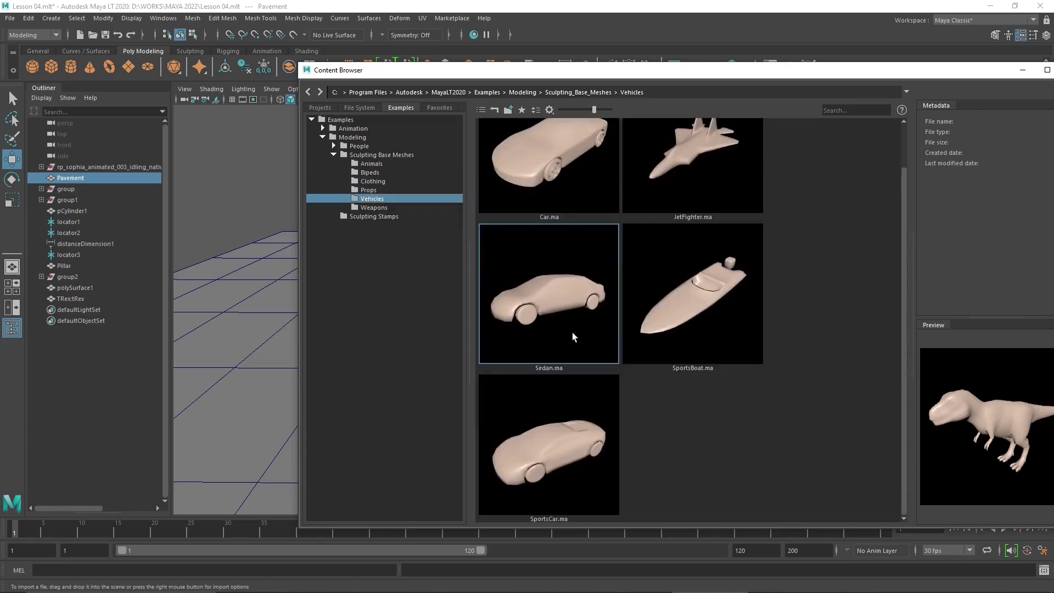
Import the SportsCar.ma base mesh from the Vehicles folder into the scene and minimize the Content Browser
{"action": "left_click", "coordinate": [577, 442]}
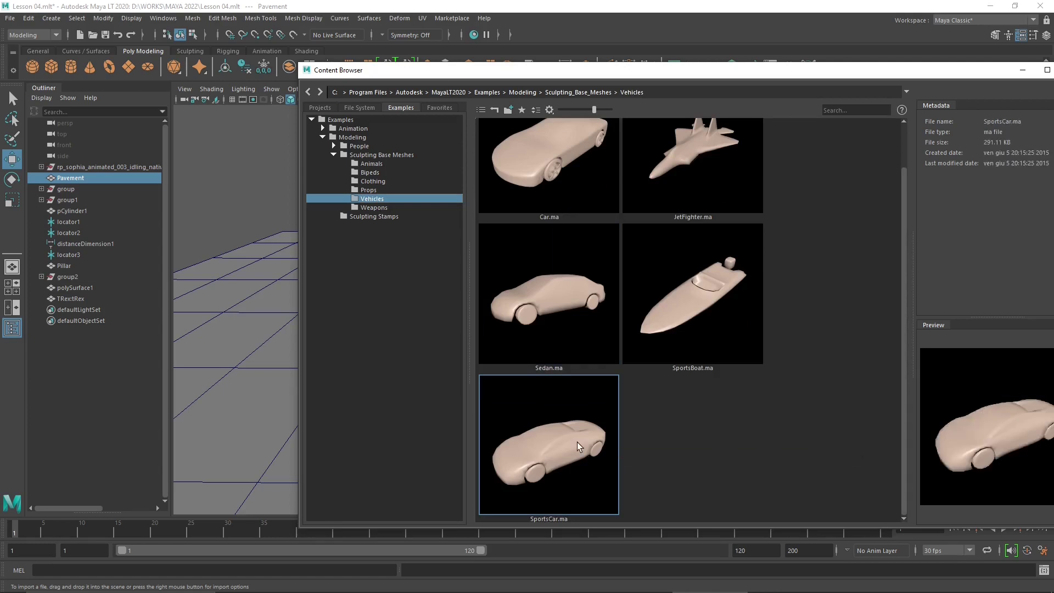
{"action": "left_click_drag", "start_coordinate": [576, 450], "coordinate": [278, 245]}
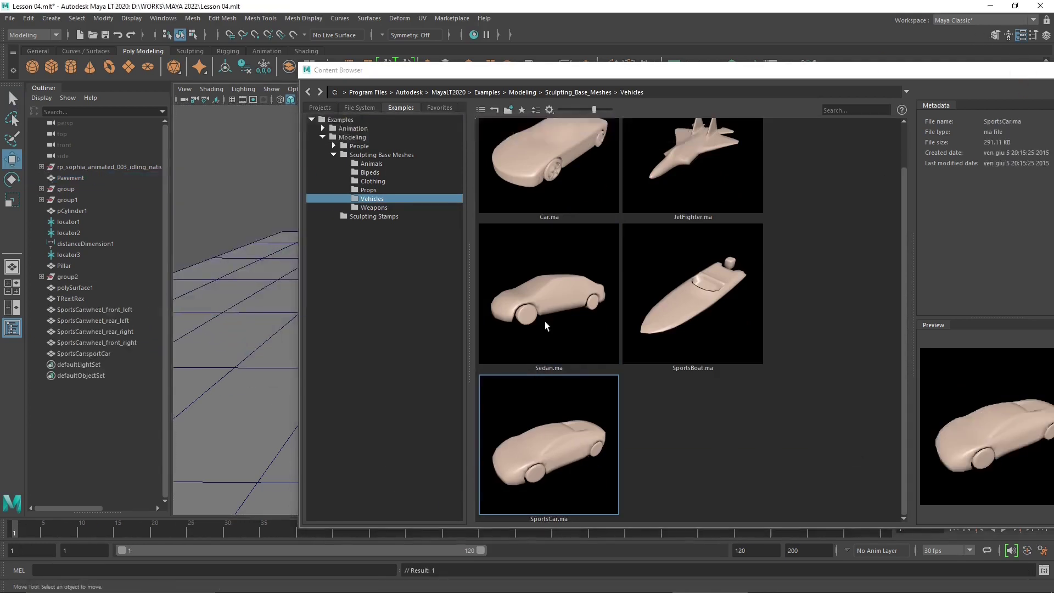
{"action": "left_click", "coordinate": [1023, 69]}
Try moving only the sports car's body sideways beyond the left-hand pillar, and undo the move
{"action": "scroll", "coordinate": [367, 393], "scroll_direction": "up", "scroll_amount": 3}
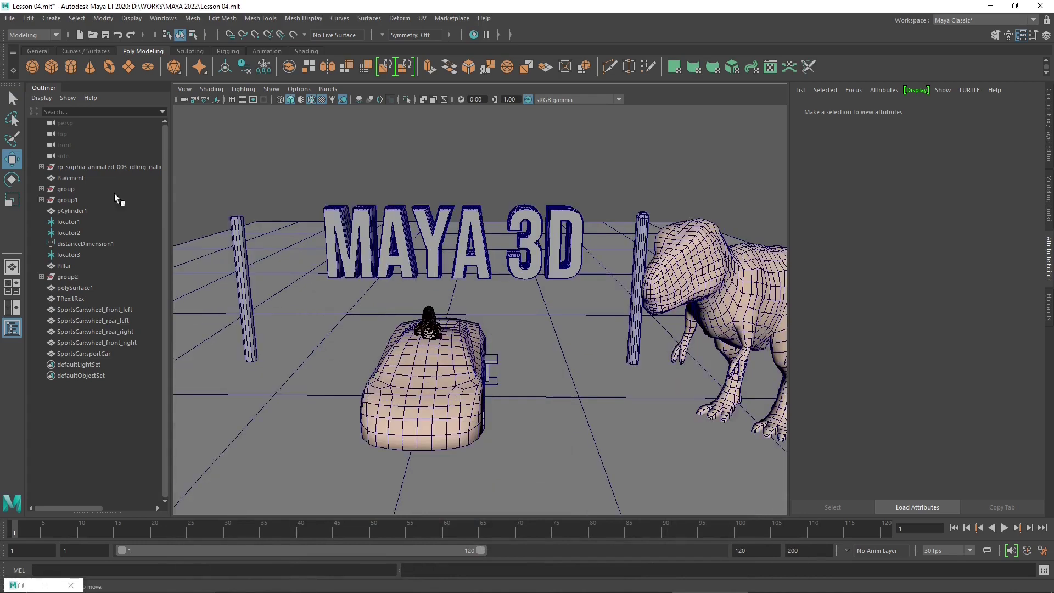
{"action": "left_click", "coordinate": [471, 391]}
{"action": "scroll", "coordinate": [471, 391], "scroll_direction": "down", "scroll_amount": 5}
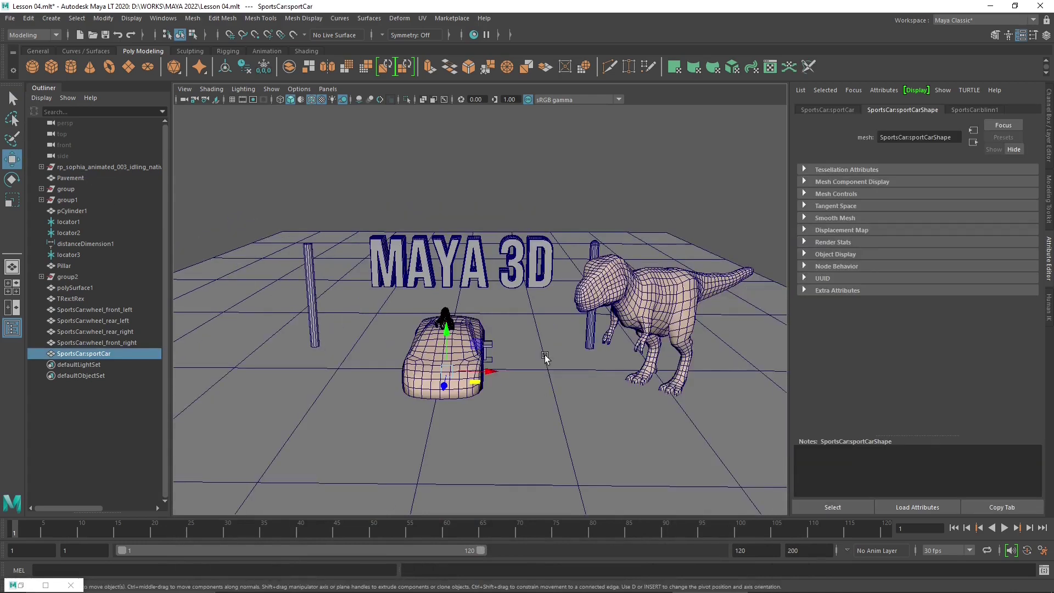
{"action": "left_click_drag", "start_coordinate": [494, 374], "coordinate": [276, 356]}
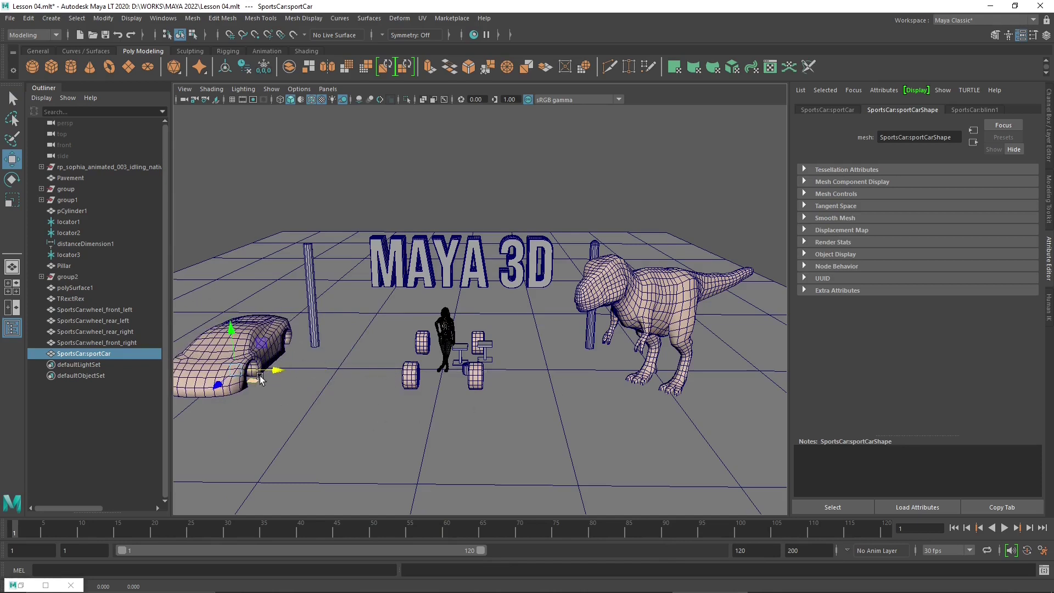
{"action": "key", "text": "ctrl+z"}
Examine the sports car from several sides and check whether its rear and front wheels are separate meshes
{"action": "left_click_drag", "start_coordinate": [307, 377], "coordinate": [393, 401], "text": "alt"}
{"action": "scroll", "coordinate": [564, 323], "scroll_direction": "up", "scroll_amount": 5}
{"action": "scroll", "coordinate": [379, 379], "scroll_direction": "up", "scroll_amount": 5}
{"action": "left_click_drag", "start_coordinate": [360, 359], "coordinate": [445, 373], "text": "alt"}
{"action": "scroll", "coordinate": [411, 339], "scroll_direction": "down", "scroll_amount": 5}
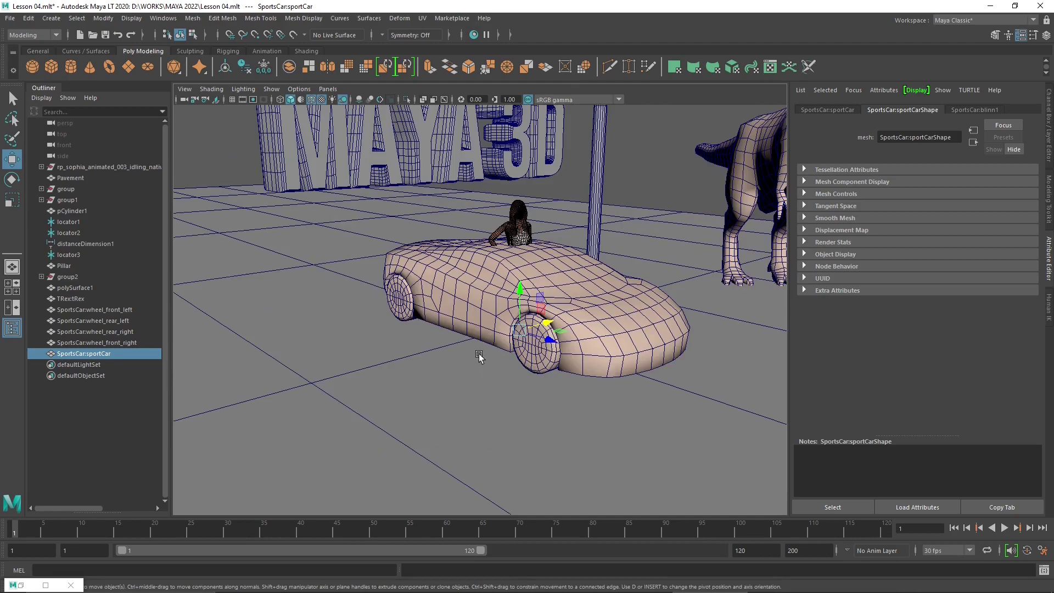
{"action": "left_click_drag", "start_coordinate": [447, 362], "coordinate": [426, 377], "text": "alt"}
{"action": "left_click", "coordinate": [346, 321]}
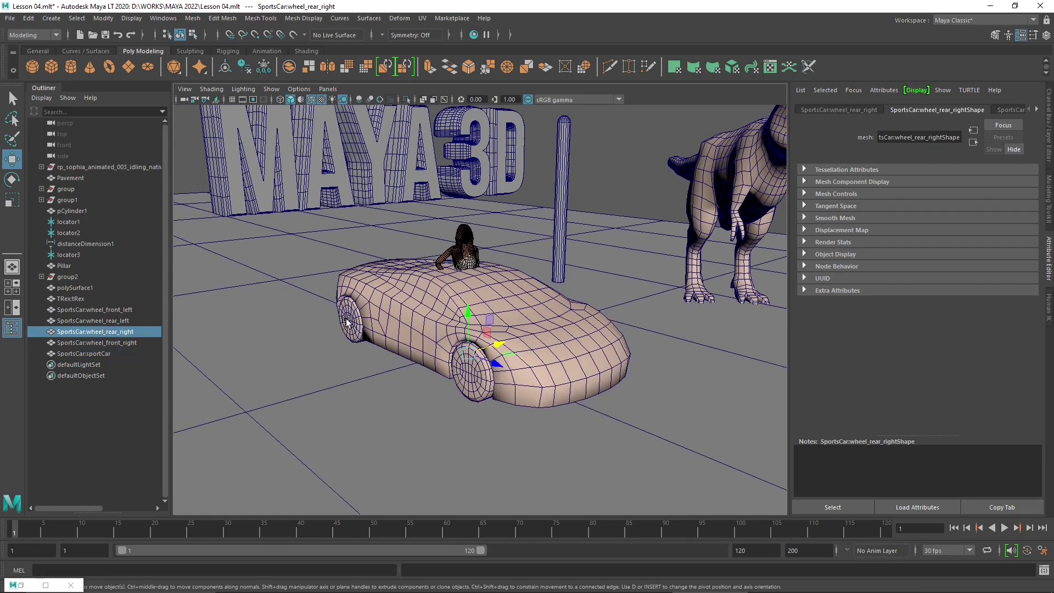
{"action": "left_click", "coordinate": [448, 349]}
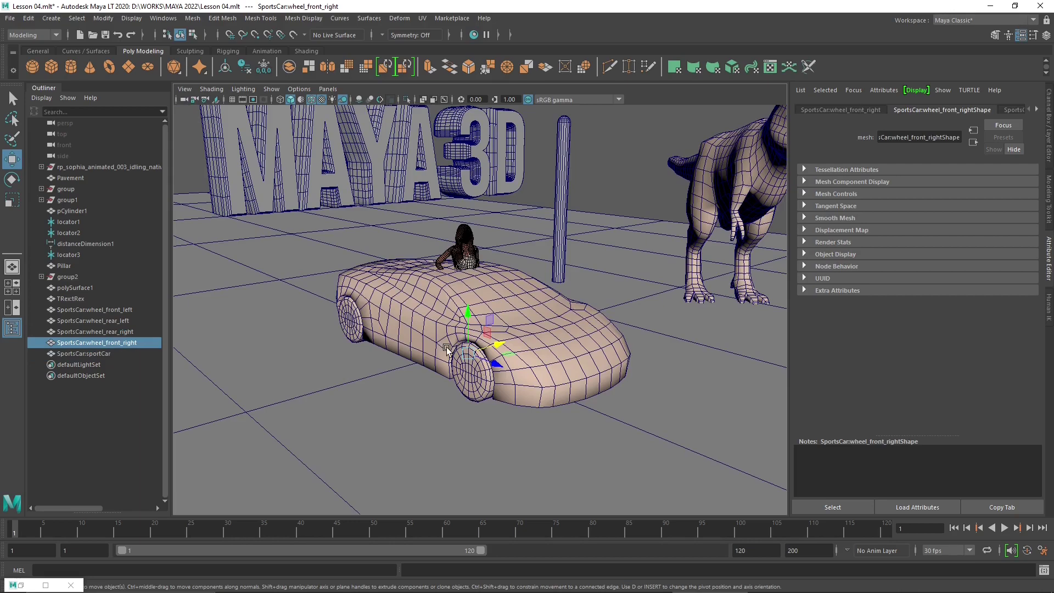
{"action": "left_click_drag", "start_coordinate": [539, 365], "coordinate": [416, 362], "text": "alt"}
{"action": "scroll", "coordinate": [415, 361], "scroll_direction": "down", "scroll_amount": 5}
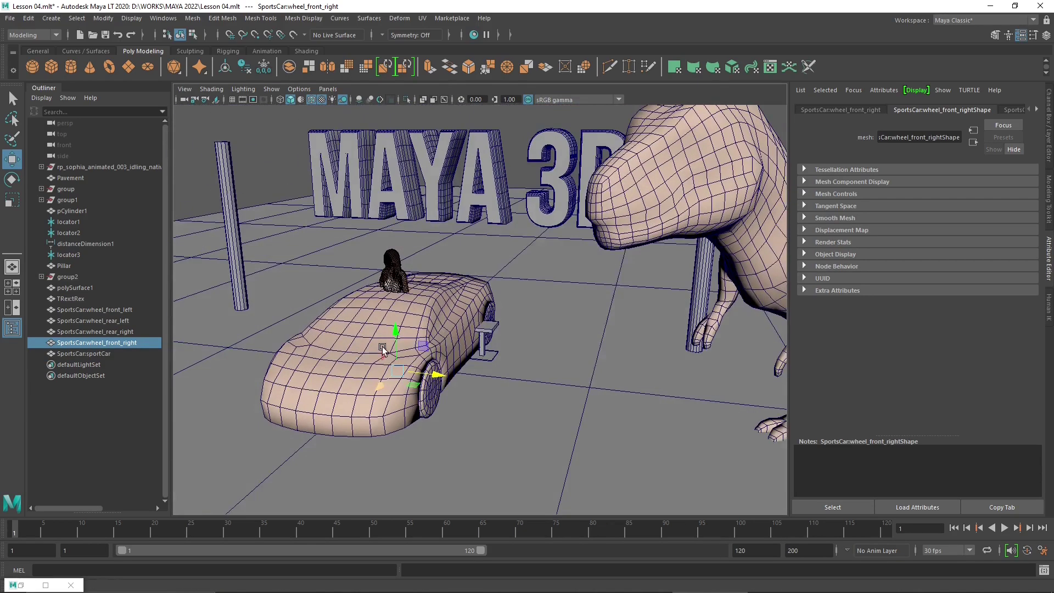
{"action": "left_click", "coordinate": [430, 404]}
Go through the SportsCar wheel meshes one by one, and select the four wheels along with the sportCar body
{"action": "left_click", "coordinate": [114, 321]}
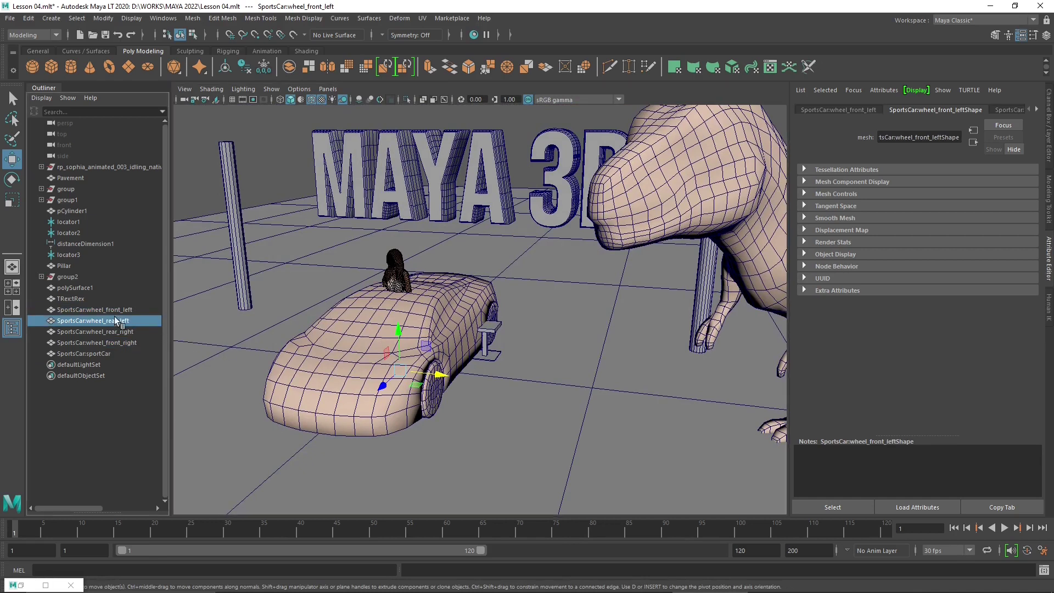
{"action": "left_click", "coordinate": [114, 331]}
{"action": "left_click", "coordinate": [120, 343]}
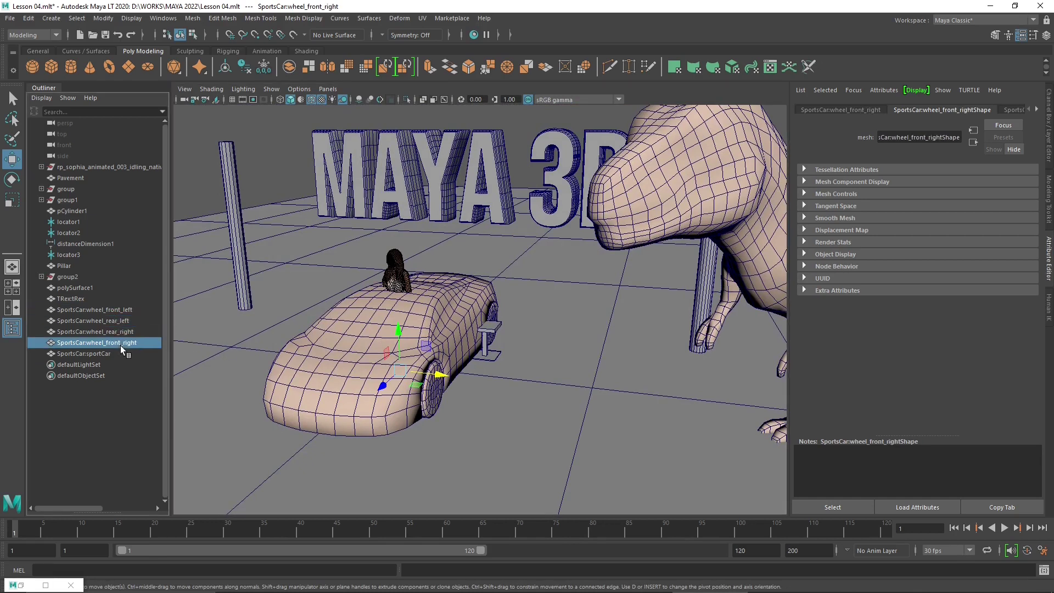
{"action": "left_click", "coordinate": [97, 309], "text": "shift"}
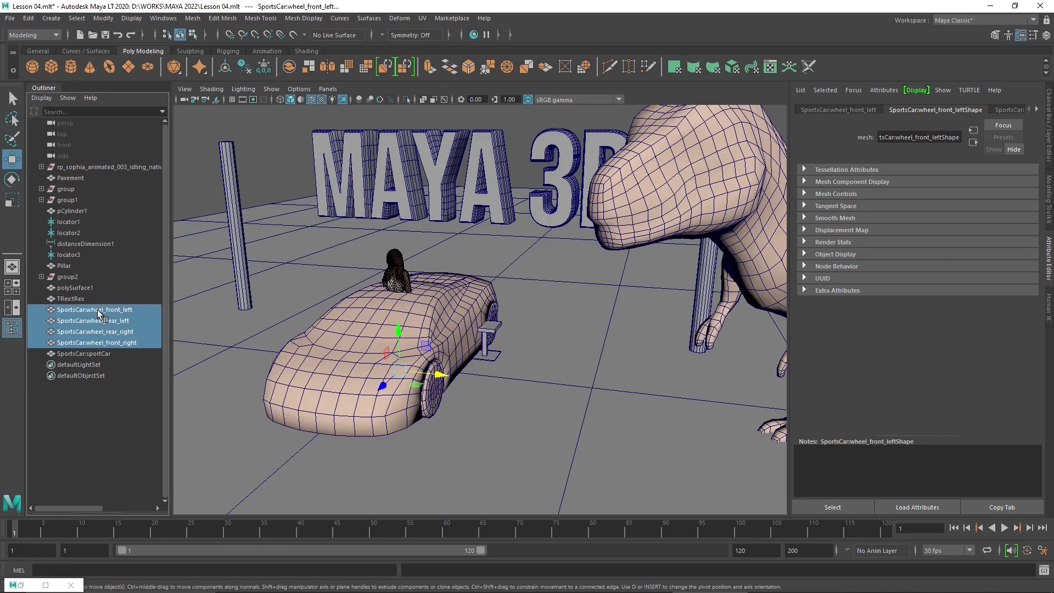
{"action": "left_click", "coordinate": [92, 353]}
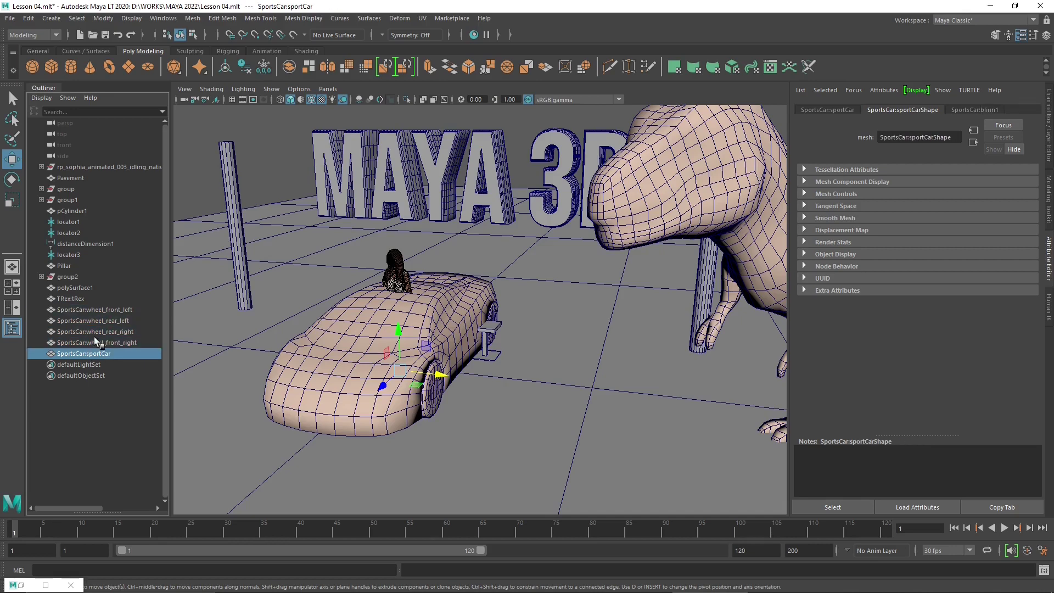
{"action": "left_click", "coordinate": [99, 312], "text": "shift"}
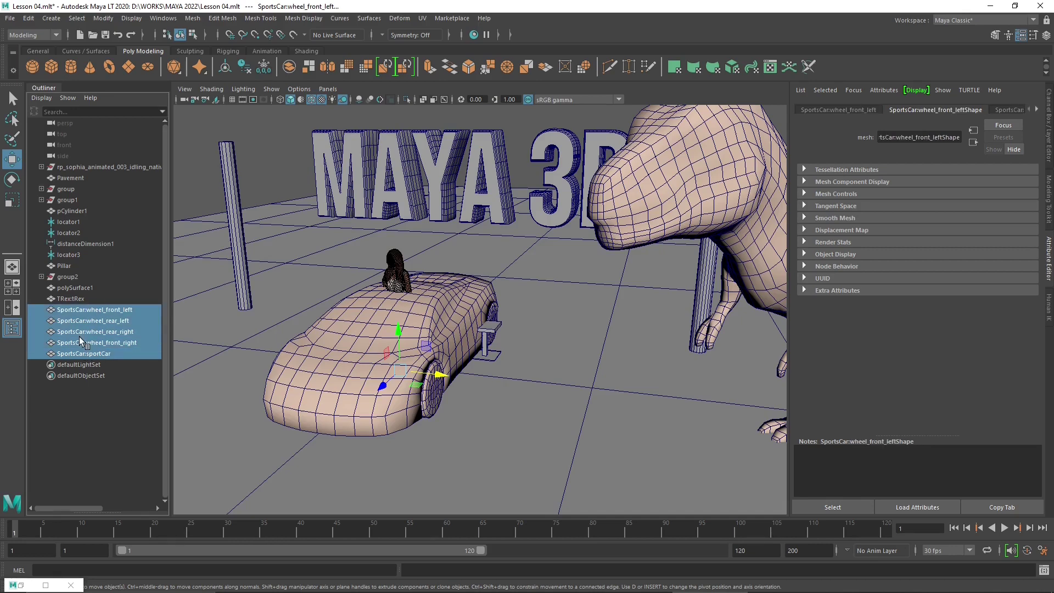
Try selecting the front right wheel, rear right wheel and car body directly on the model
{"action": "left_click_drag", "start_coordinate": [312, 382], "coordinate": [464, 393], "text": "alt"}
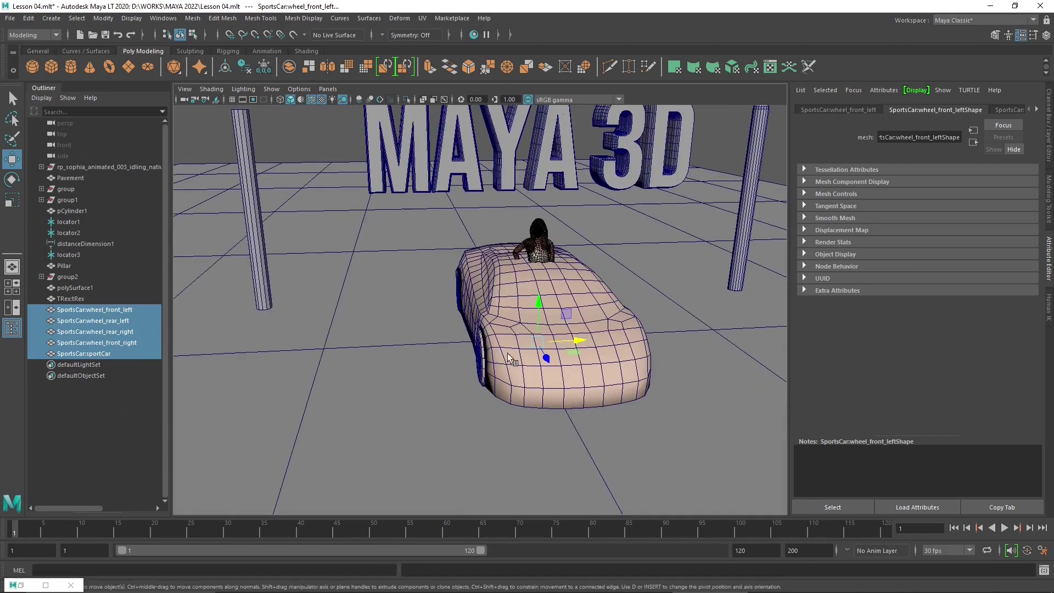
{"action": "mouse_move", "coordinate": [460, 347]}
{"action": "left_mouse_down", "text": "alt"}
{"action": "mouse_move", "coordinate": [485, 352]}
{"action": "mouse_move", "coordinate": [465, 358]}
{"action": "left_mouse_up", "text": "alt"}
{"action": "left_click", "coordinate": [465, 361]}
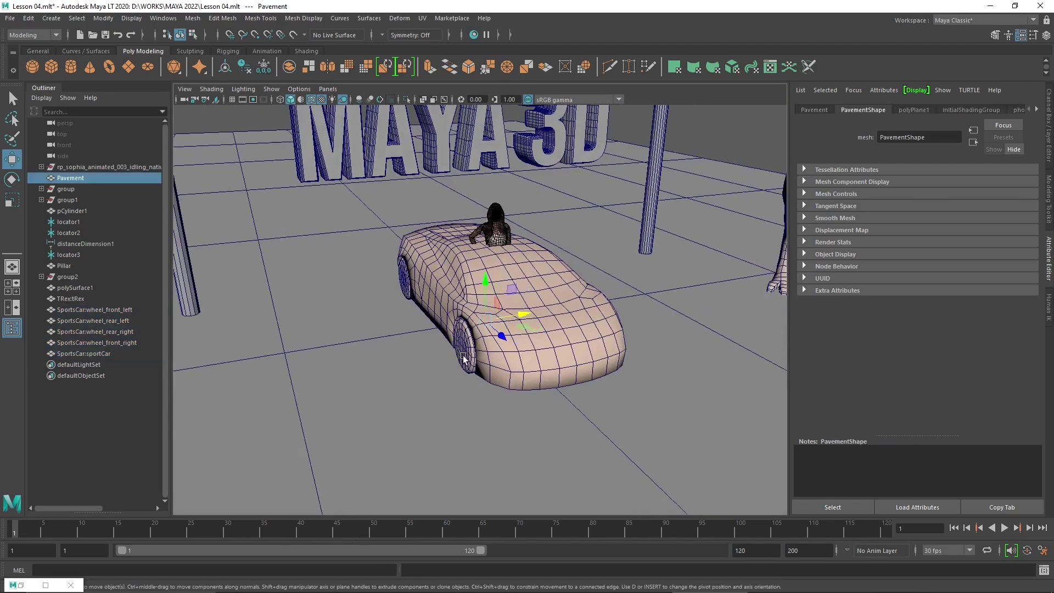
{"action": "left_click", "coordinate": [467, 351]}
{"action": "left_click", "coordinate": [402, 274], "text": "shift"}
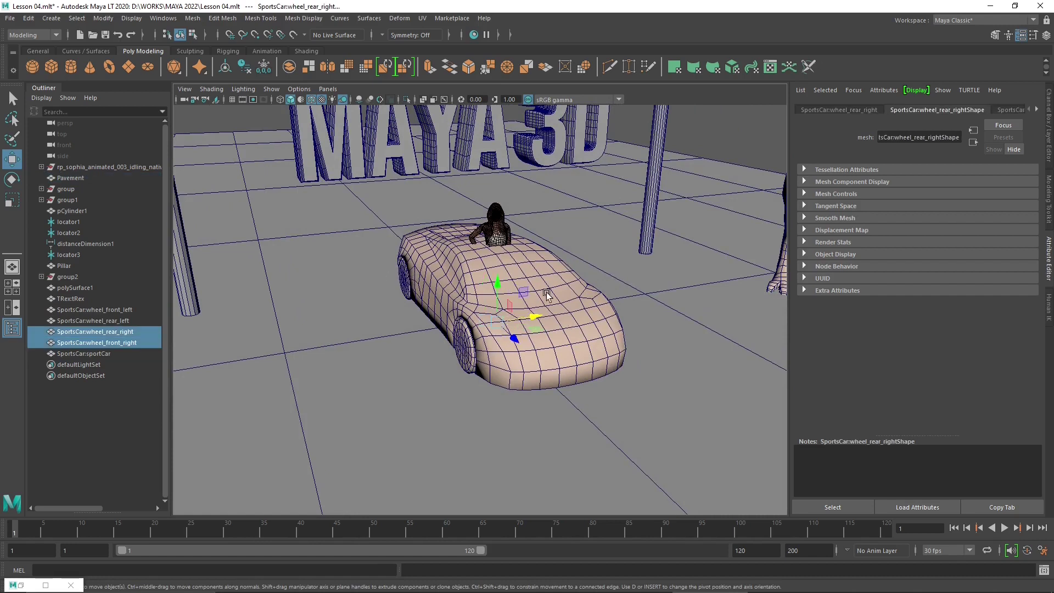
{"action": "left_click", "coordinate": [554, 285], "text": "shift"}
Select the four SportsCar wheel meshes together with the sportCar body
{"action": "left_click", "coordinate": [68, 355]}
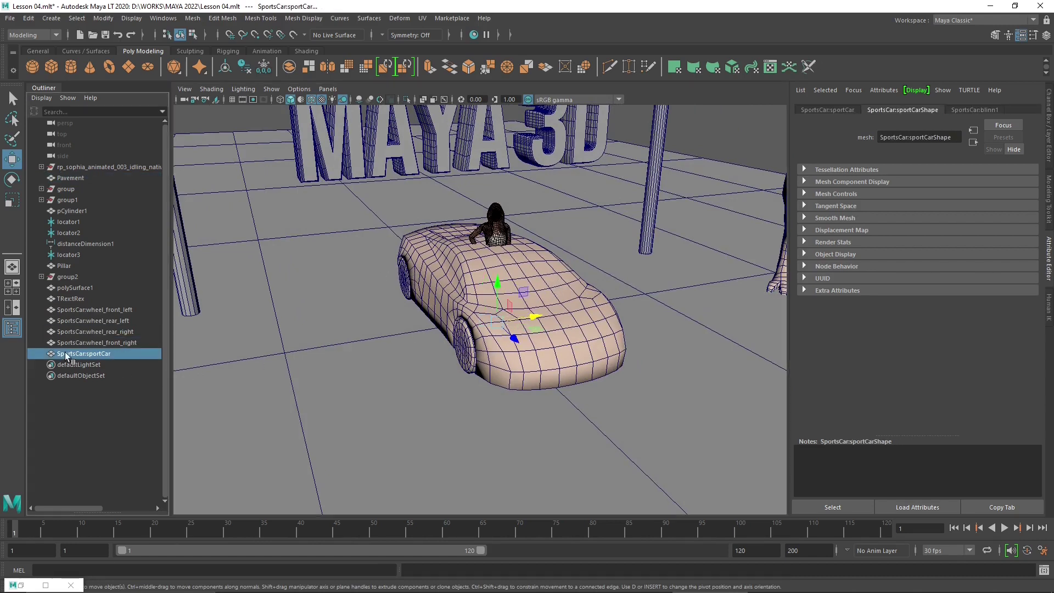
{"action": "left_click", "coordinate": [76, 310]}
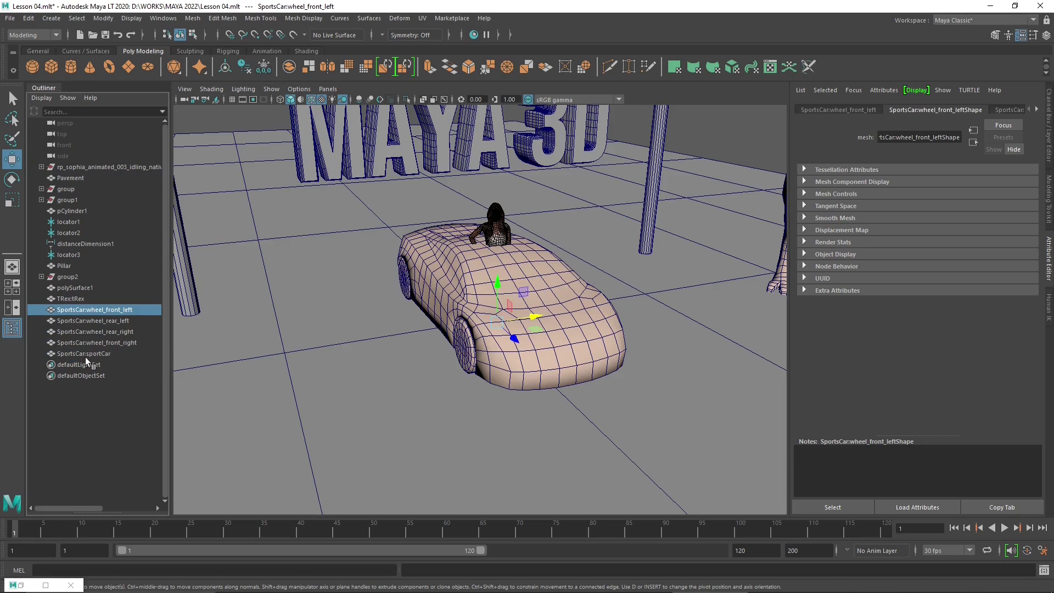
{"action": "left_click", "coordinate": [84, 354], "text": "shift"}
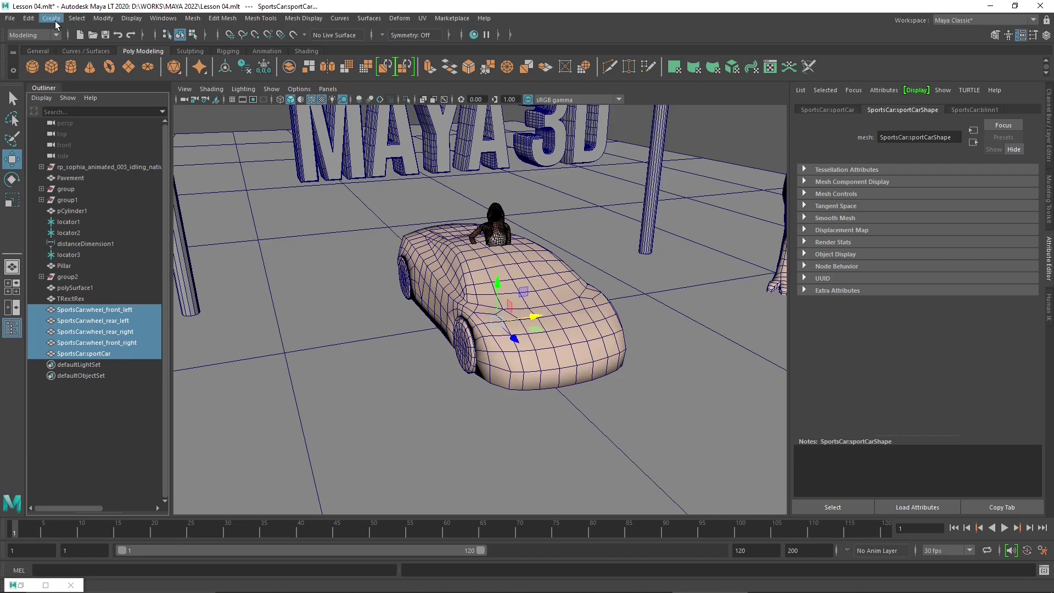
Look over the group options, try grouping the selected wheels and body, and undo the grouping
{"action": "left_click", "coordinate": [28, 19]}
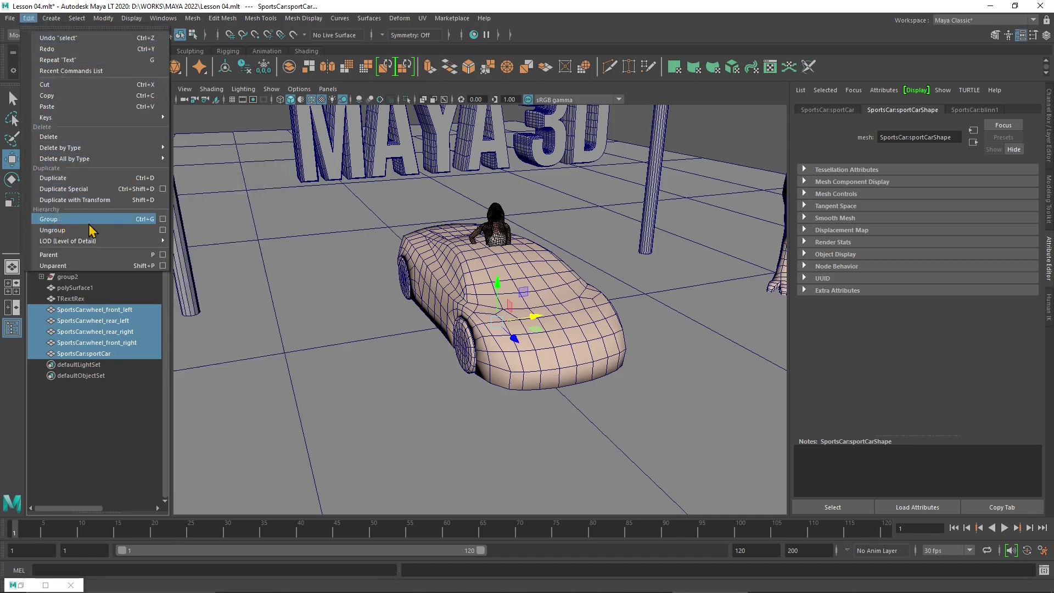
{"action": "left_click", "coordinate": [162, 219]}
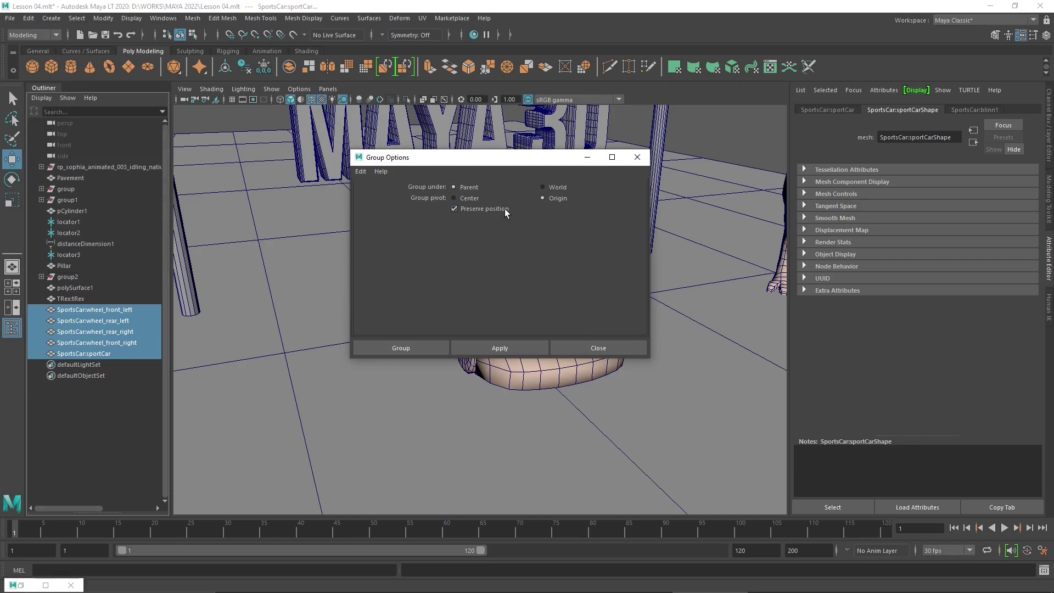
{"action": "left_click", "coordinate": [637, 158]}
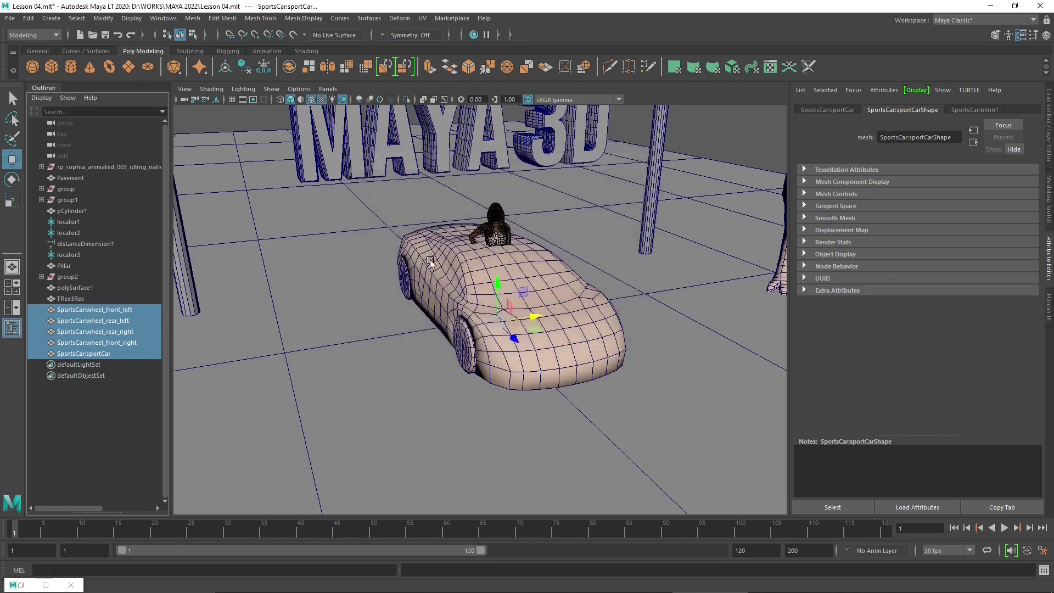
{"action": "key", "text": "ctrl+g"}
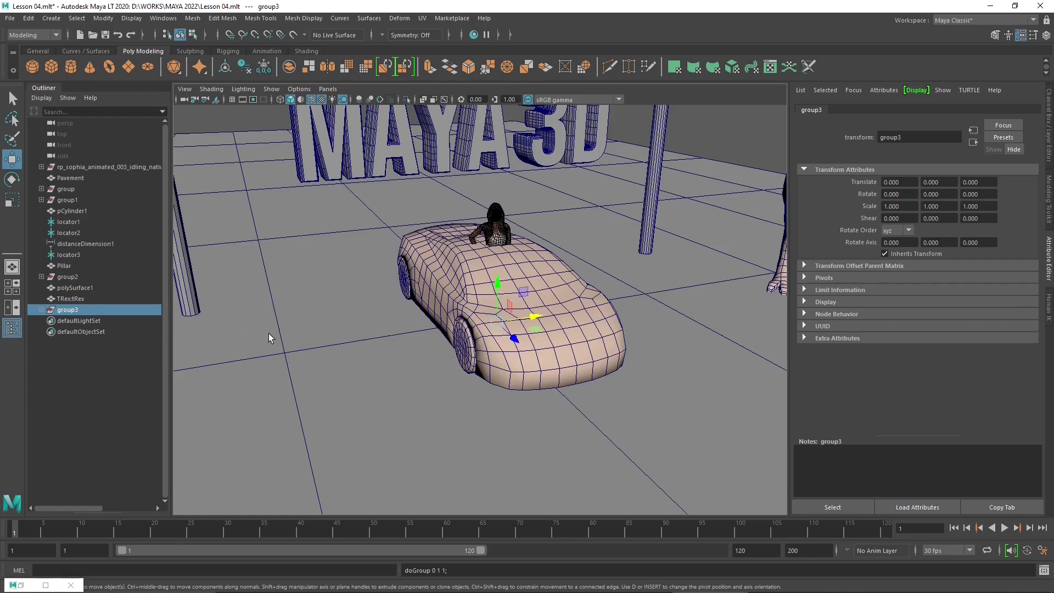
{"action": "key", "text": "ctrl+z"}
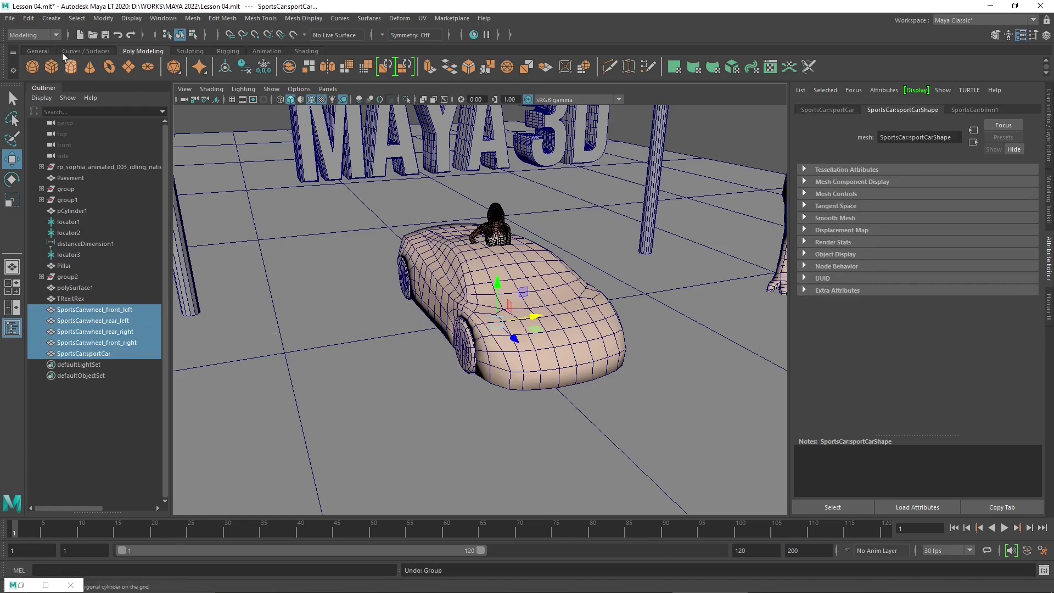
Group the selected wheels and body under Parent with the group pivot set to Center and position preserved
{"action": "left_click", "coordinate": [51, 18]}
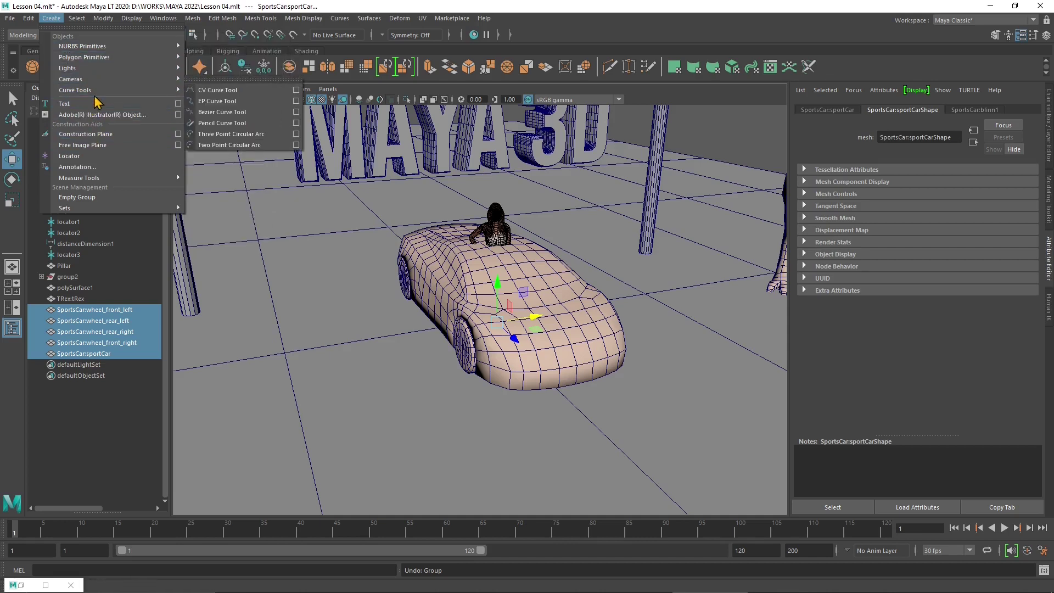
{"action": "left_click", "coordinate": [10, 18]}
{"action": "mouse_move", "coordinate": [29, 19]}
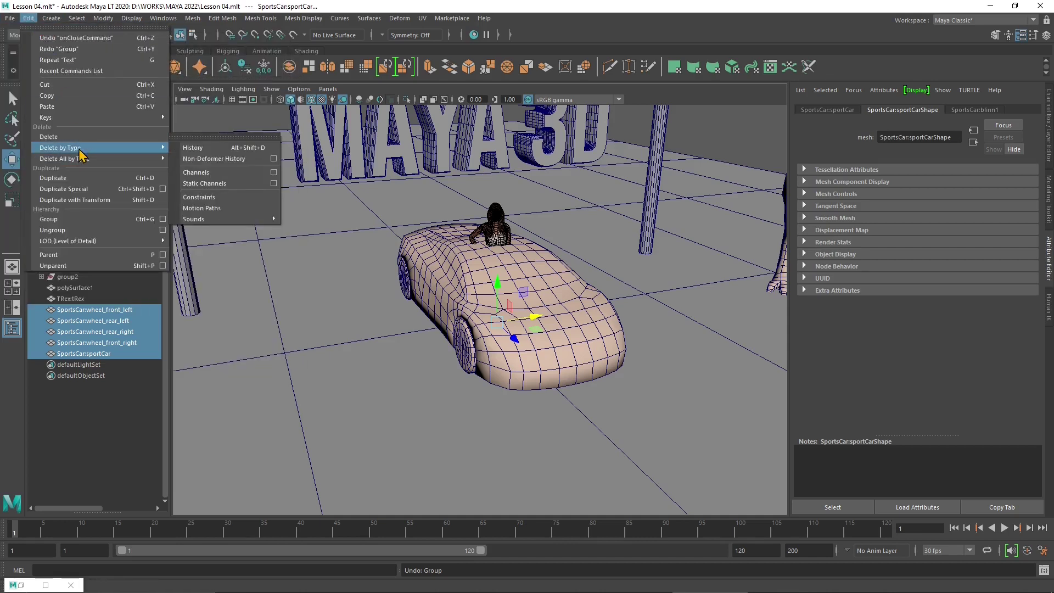
{"action": "left_click", "coordinate": [161, 219]}
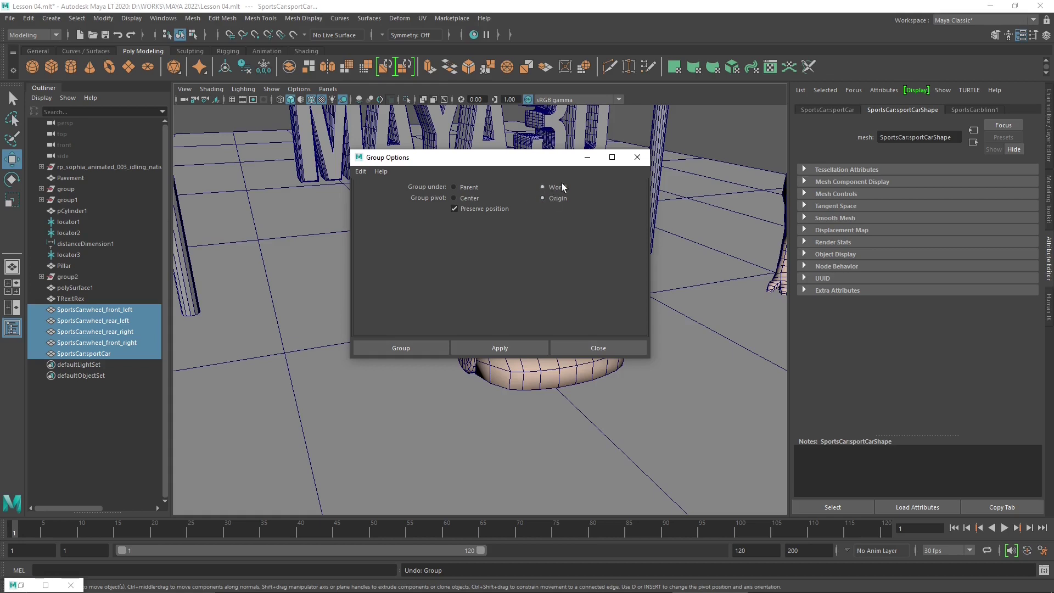
{"action": "mouse_move", "coordinate": [525, 164]}
{"action": "left_mouse_down"}
{"action": "mouse_move", "coordinate": [527, 254]}
{"action": "mouse_move", "coordinate": [527, 162]}
{"action": "left_mouse_up"}
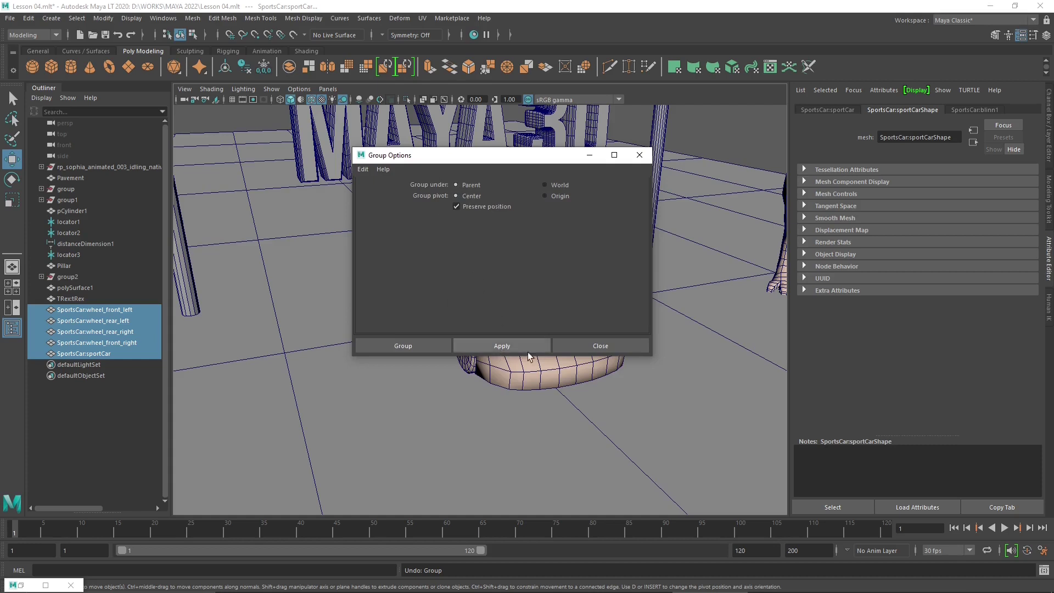
{"action": "left_click", "coordinate": [478, 344]}
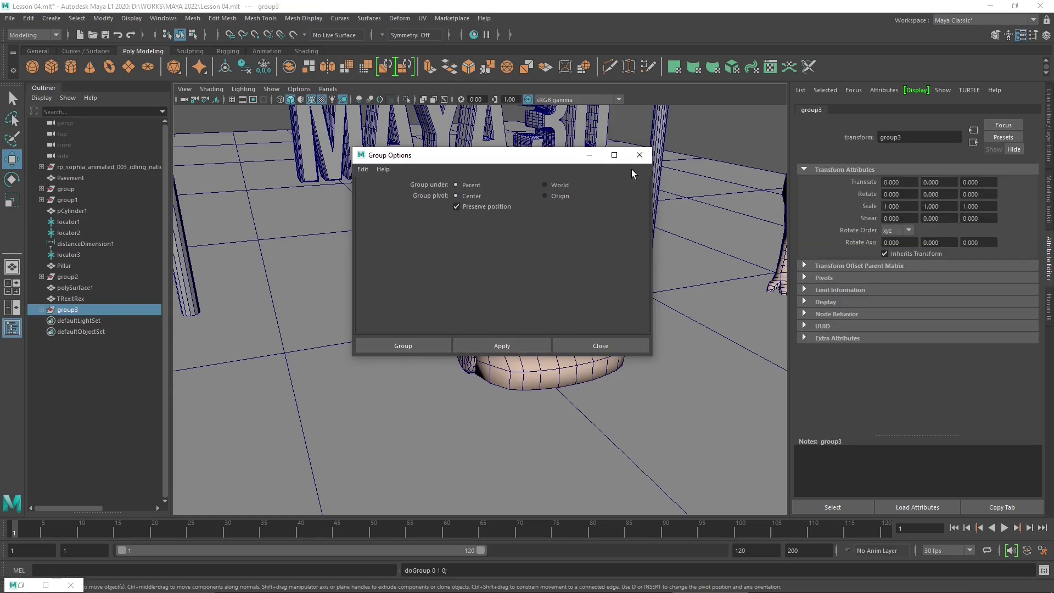
{"action": "left_click", "coordinate": [639, 155]}
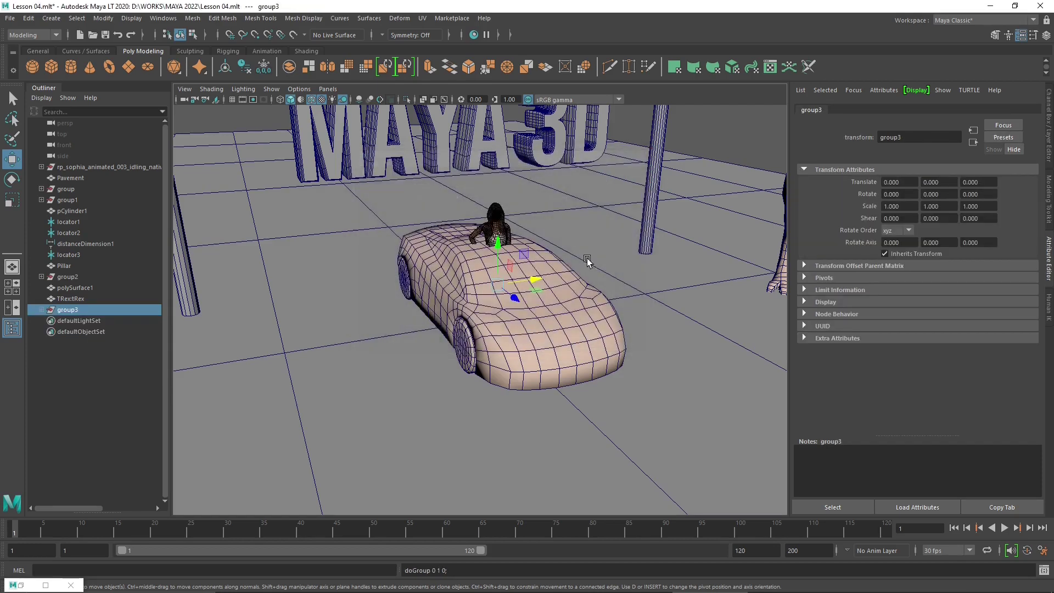
Rename the new group to Car and expand it to list its wheel and body meshes
{"action": "left_click", "coordinate": [532, 279]}
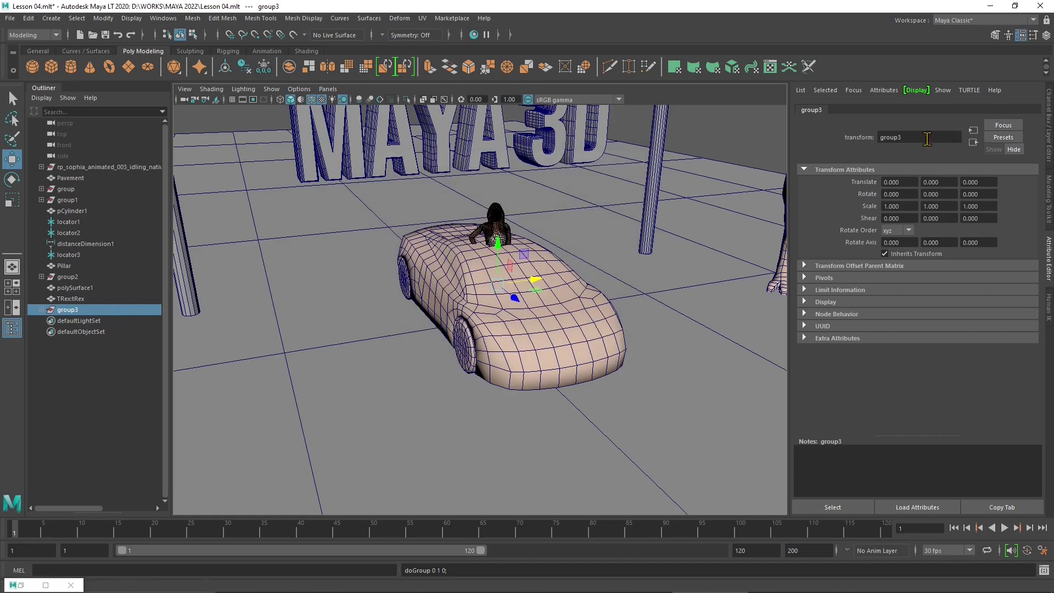
{"action": "left_click", "coordinate": [922, 138]}
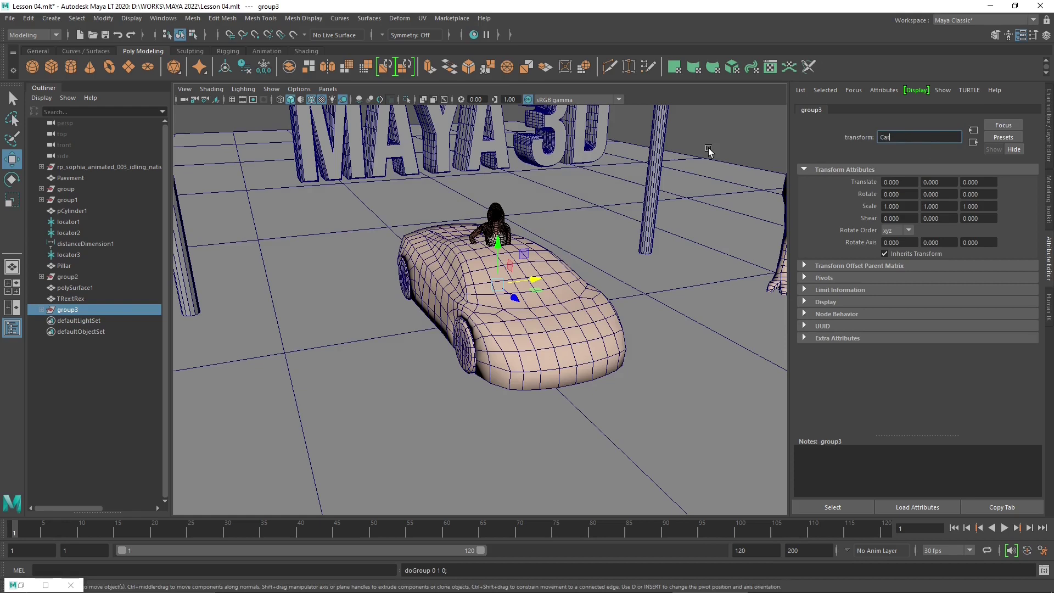
{"action": "type", "text": "Car"}
{"action": "key", "text": "Return"}
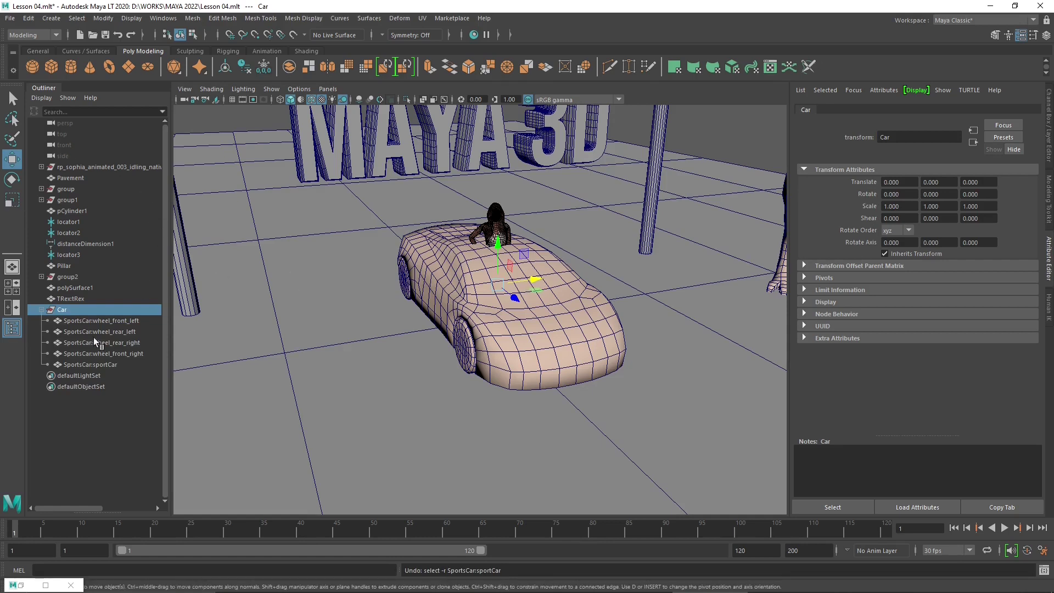
{"action": "left_click", "coordinate": [41, 310]}
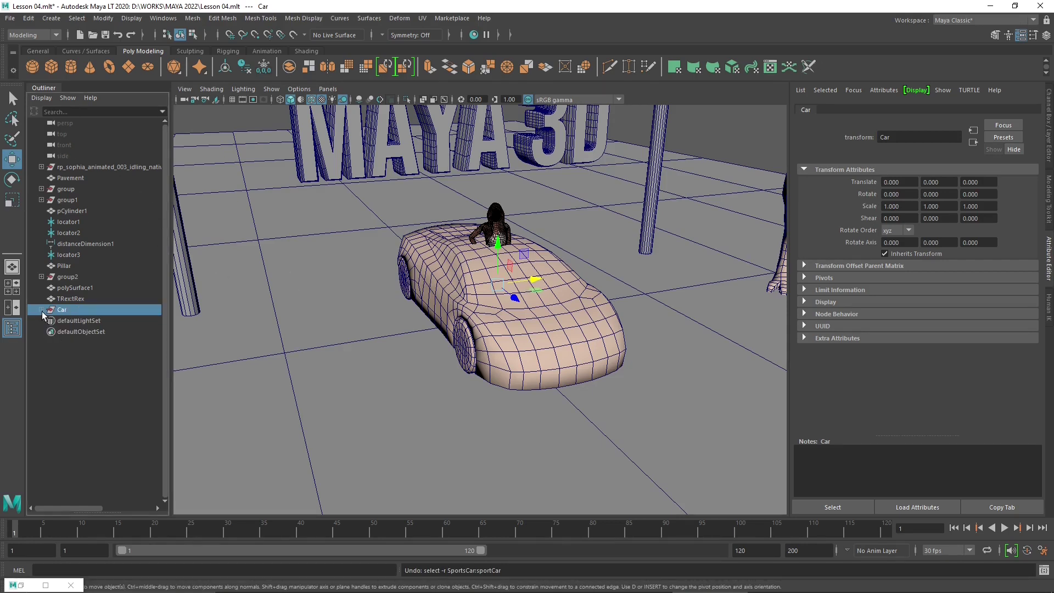
{"action": "left_click", "coordinate": [41, 310]}
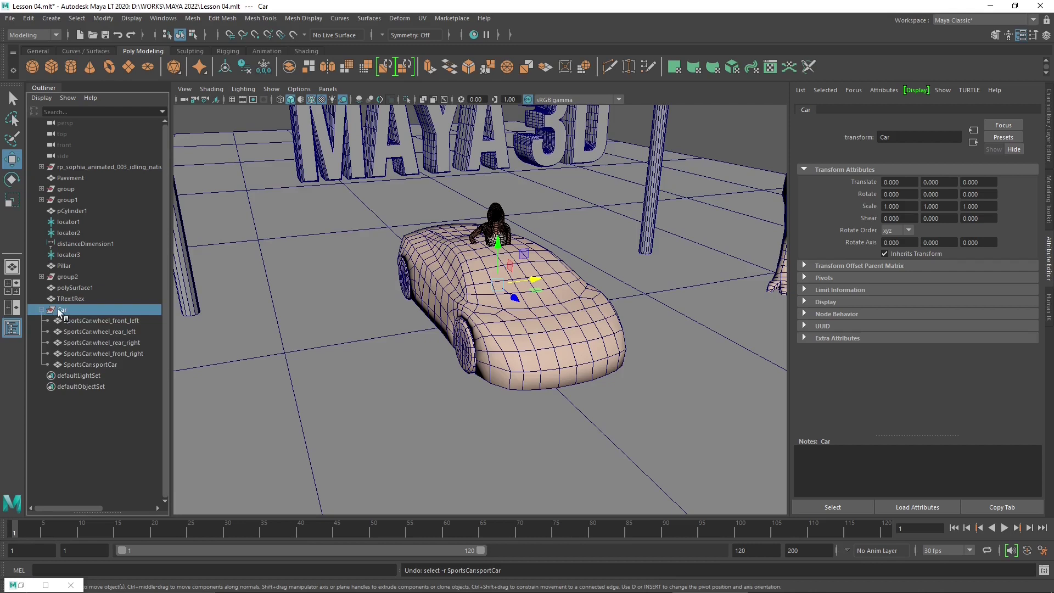
Set the Car group's X translation to -300
{"action": "left_click", "coordinate": [95, 449]}
{"action": "left_click", "coordinate": [62, 311]}
{"action": "left_click", "coordinate": [907, 183]}
{"action": "double_click", "coordinate": [900, 182]}
{"action": "type", "text": "-300"}
{"action": "key", "text": "Return"}
{"action": "left_click_drag", "start_coordinate": [485, 302], "coordinate": [474, 395], "text": "alt"}
{"action": "middle_click_drag", "start_coordinate": [474, 395], "coordinate": [493, 386], "text": "alt"}
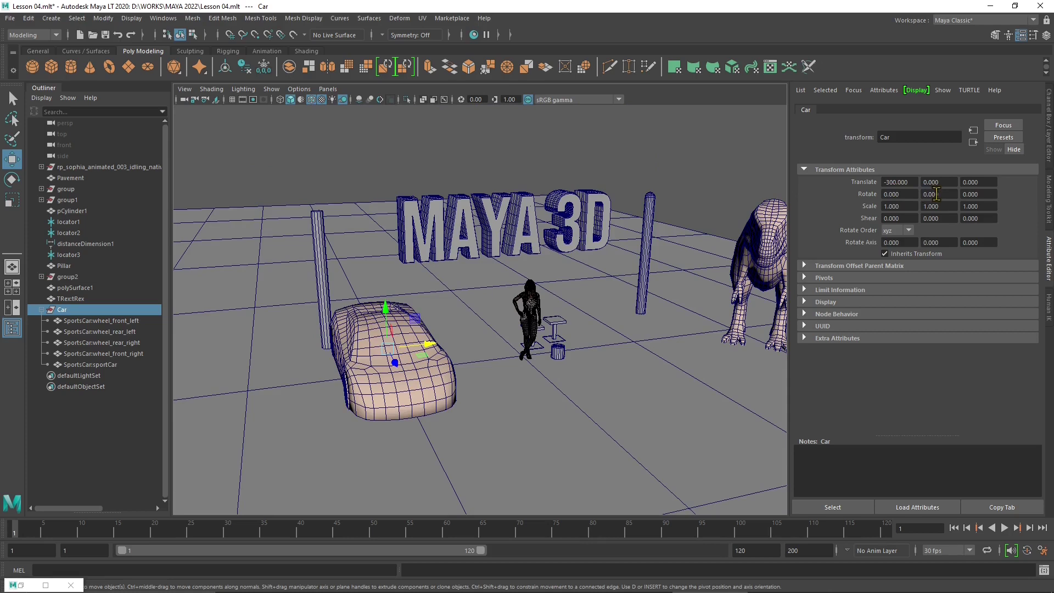
Set the Car group's Y rotation to 45
{"action": "left_click", "coordinate": [936, 194]}
{"action": "double_click", "coordinate": [940, 193]}
{"action": "type", "text": "90"}
{"action": "key", "text": "Return"}
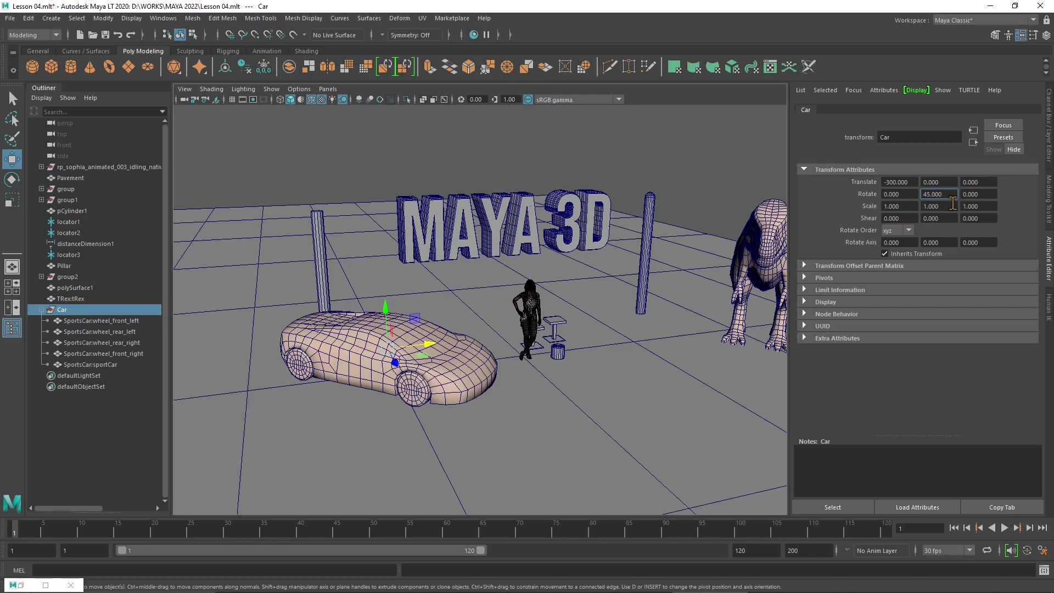
Scale the Car group uniformly to 1.2 on the X, Y and Z axes
{"action": "left_click", "coordinate": [909, 206]}
{"action": "type", "text": "2"}
{"action": "key", "text": "Return"}
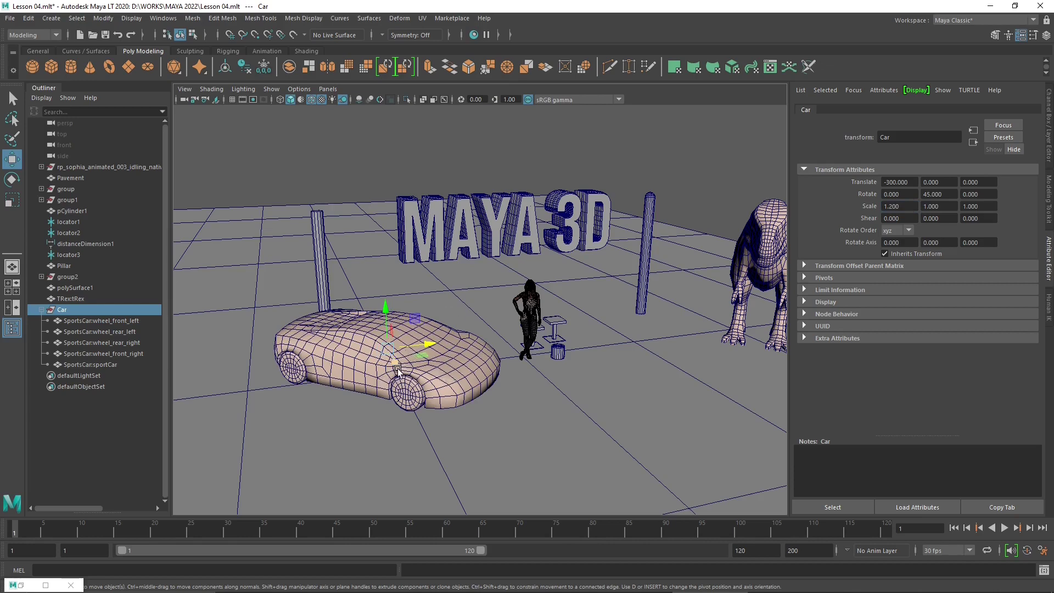
{"action": "left_click_drag", "start_coordinate": [438, 363], "coordinate": [447, 263], "text": "alt"}
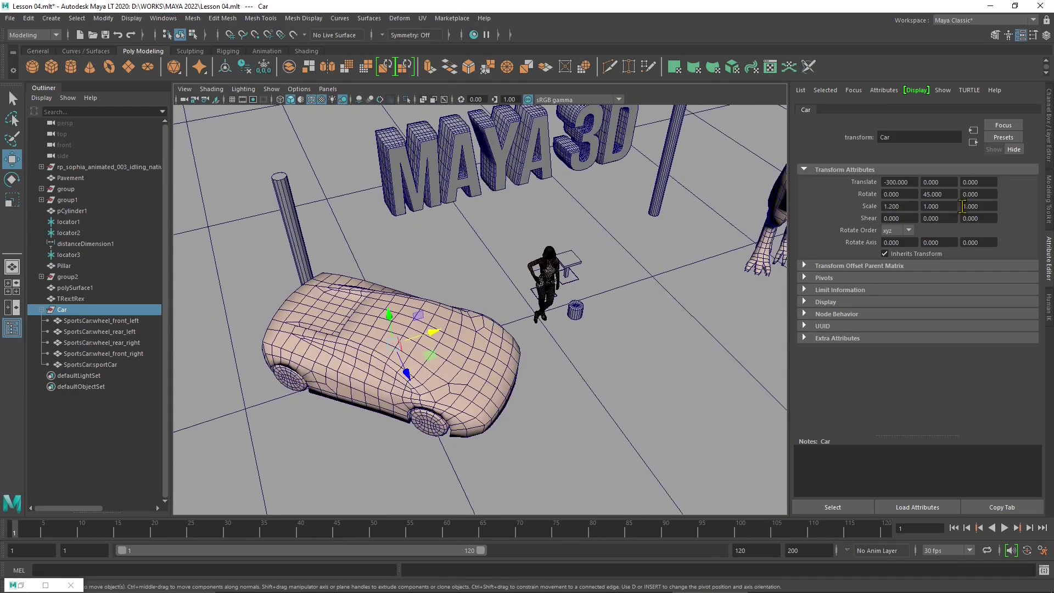
{"action": "left_click", "coordinate": [939, 206]}
{"action": "type", "text": "1.2"}
{"action": "key", "text": "Tab"}
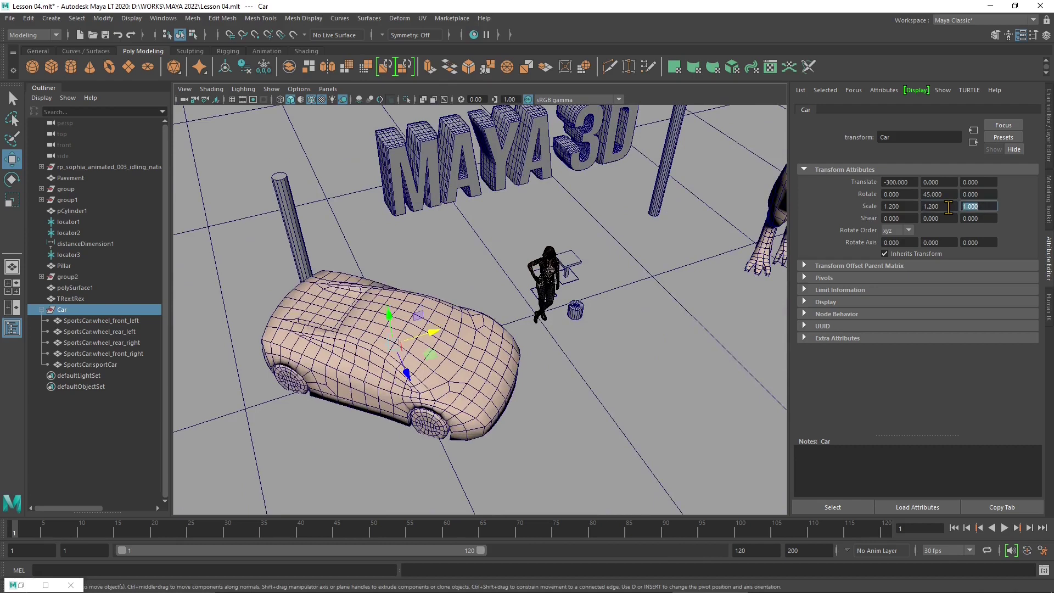
{"action": "key", "text": "End"}
Try moving only the sportCar body away from its wheels, and undo the move
{"action": "left_click", "coordinate": [432, 357]}
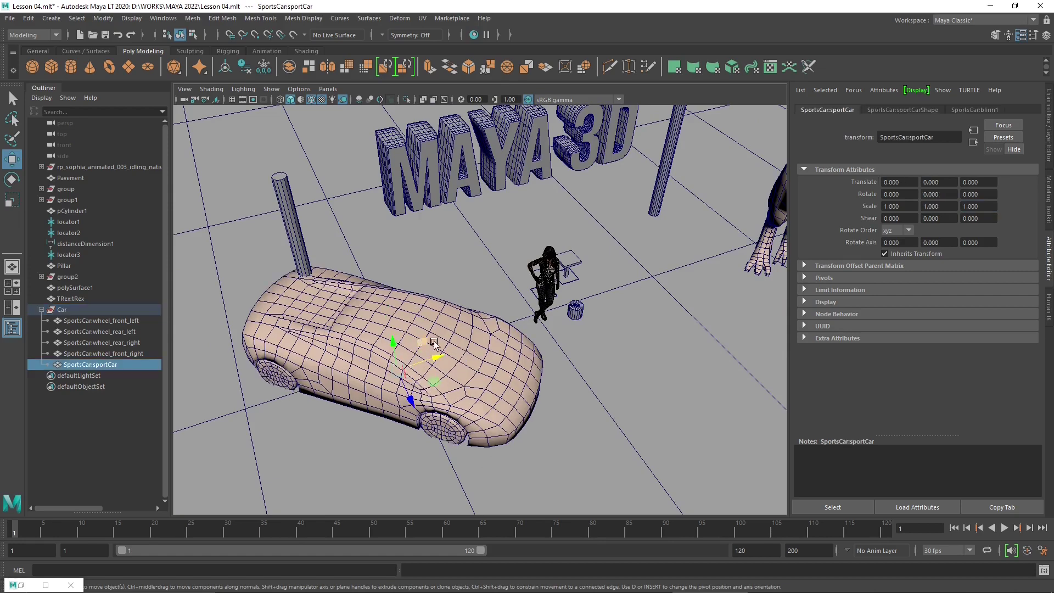
{"action": "left_click_drag", "start_coordinate": [434, 383], "coordinate": [390, 413]}
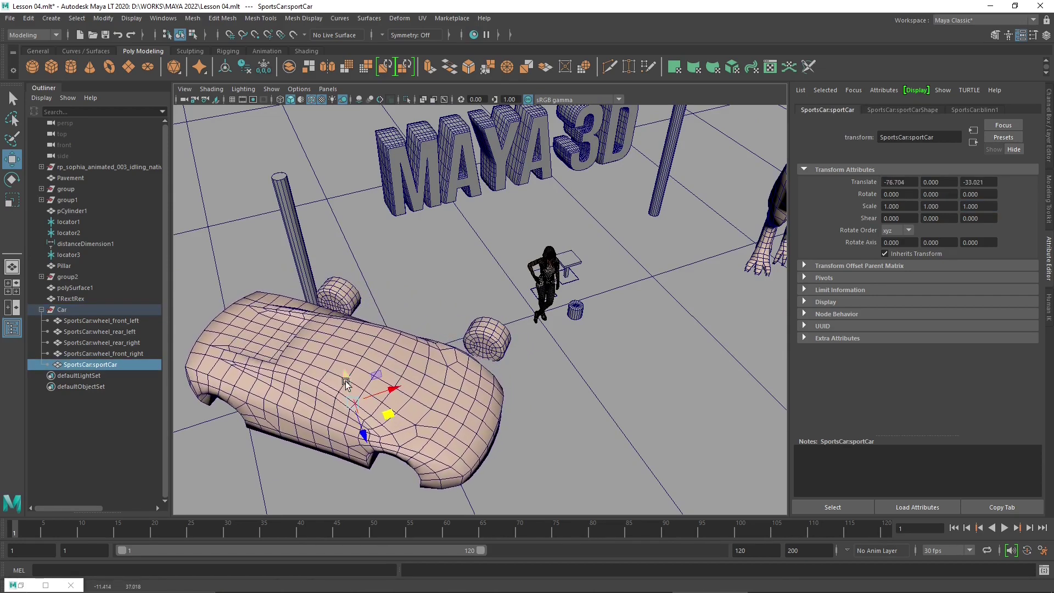
{"action": "key", "text": "ctrl+z"}
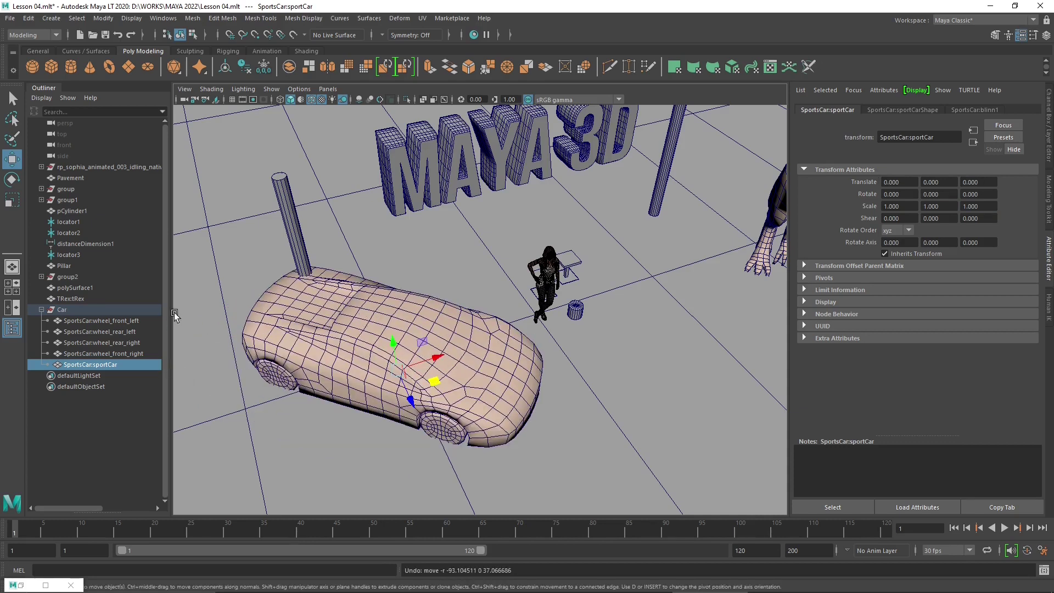
Move the whole Car group across the pavement, farther from the human figure, to about X -508 and Z 18
{"action": "left_click", "coordinate": [70, 314]}
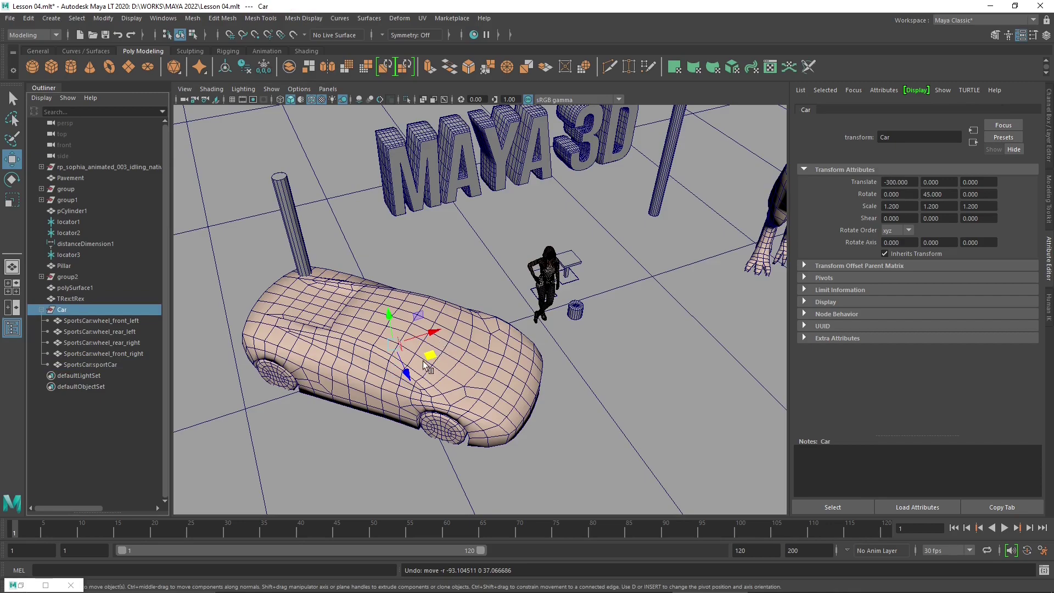
{"action": "left_click_drag", "start_coordinate": [434, 359], "coordinate": [492, 384]}
{"action": "middle_click_drag", "start_coordinate": [492, 385], "coordinate": [464, 376], "text": "alt"}
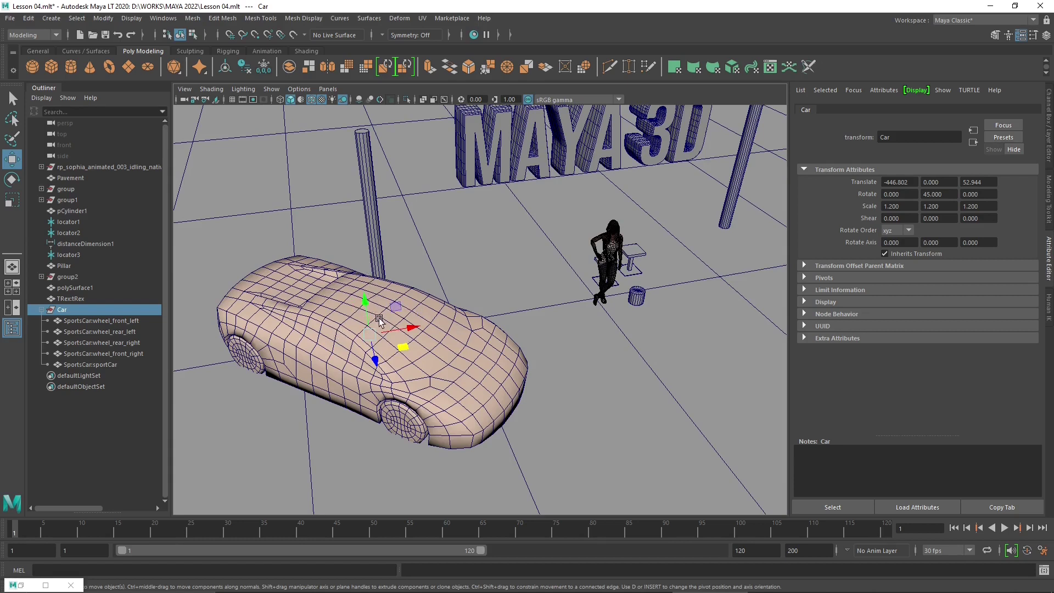
{"action": "left_click_drag", "start_coordinate": [431, 323], "coordinate": [479, 347], "text": "alt"}
{"action": "left_click_drag", "start_coordinate": [443, 359], "coordinate": [511, 382], "text": "alt"}
{"action": "scroll", "coordinate": [511, 396], "scroll_direction": "up", "scroll_amount": 4}
{"action": "scroll", "coordinate": [509, 410], "scroll_direction": "down", "scroll_amount": 4}
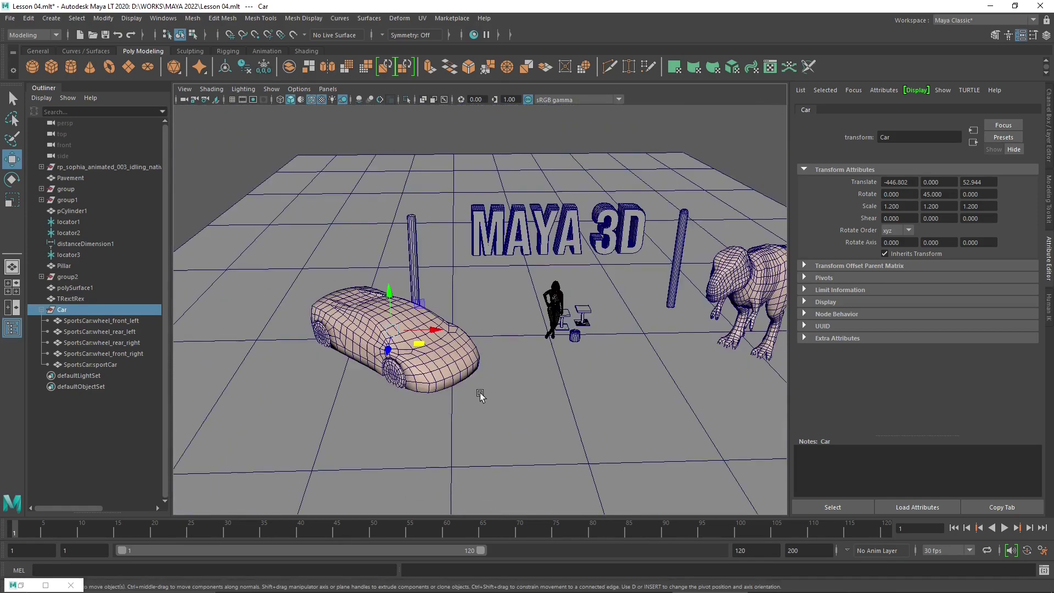
{"action": "left_click_drag", "start_coordinate": [423, 352], "coordinate": [399, 344]}
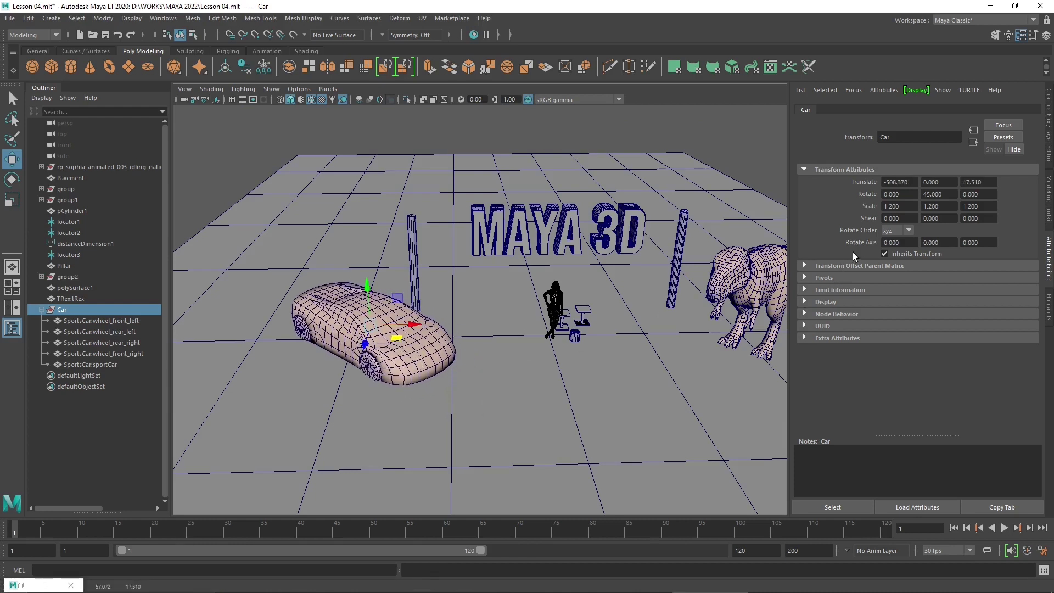
Examine the Car group's local-space and world-space rotate and scale pivot values
{"action": "left_click", "coordinate": [805, 278]}
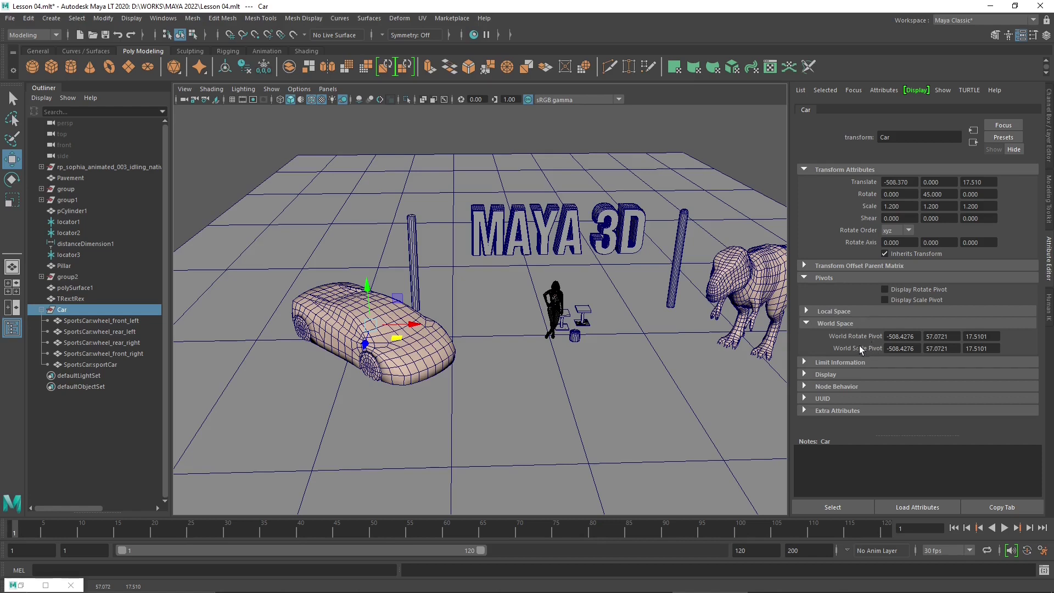
{"action": "left_click", "coordinate": [807, 311]}
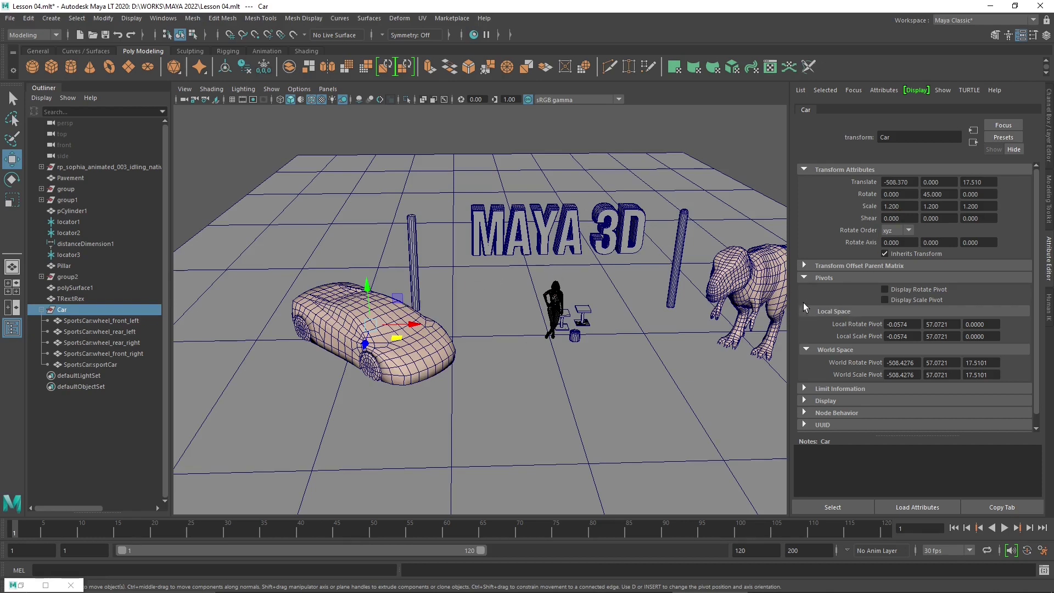
{"action": "left_click", "coordinate": [805, 277]}
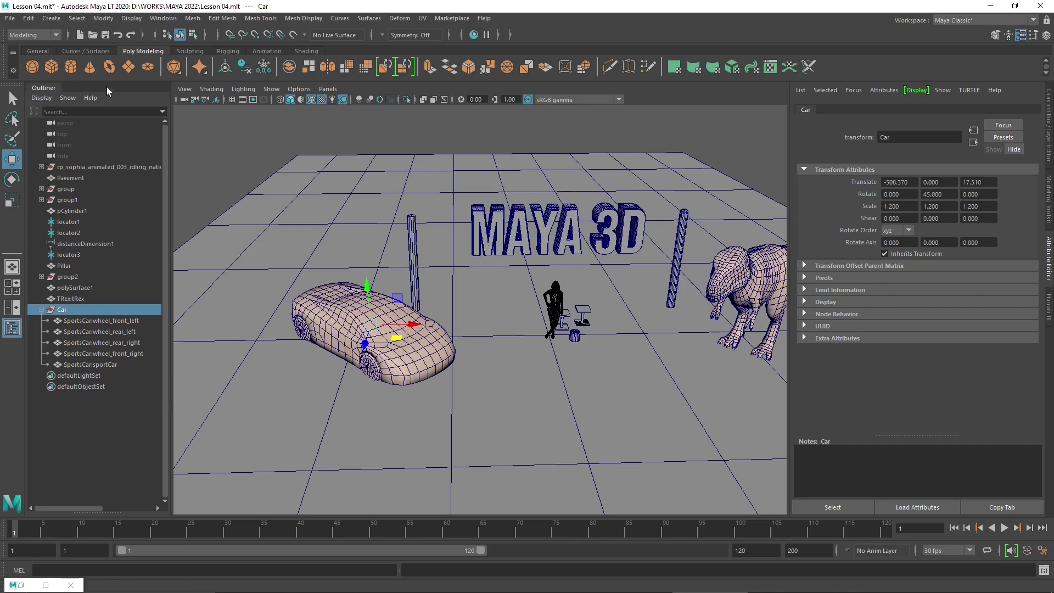
Open the Move tool's settings, docked together with the Outliner, and narrow their shared pane to enlarge the viewport
{"action": "left_click", "coordinate": [156, 20]}
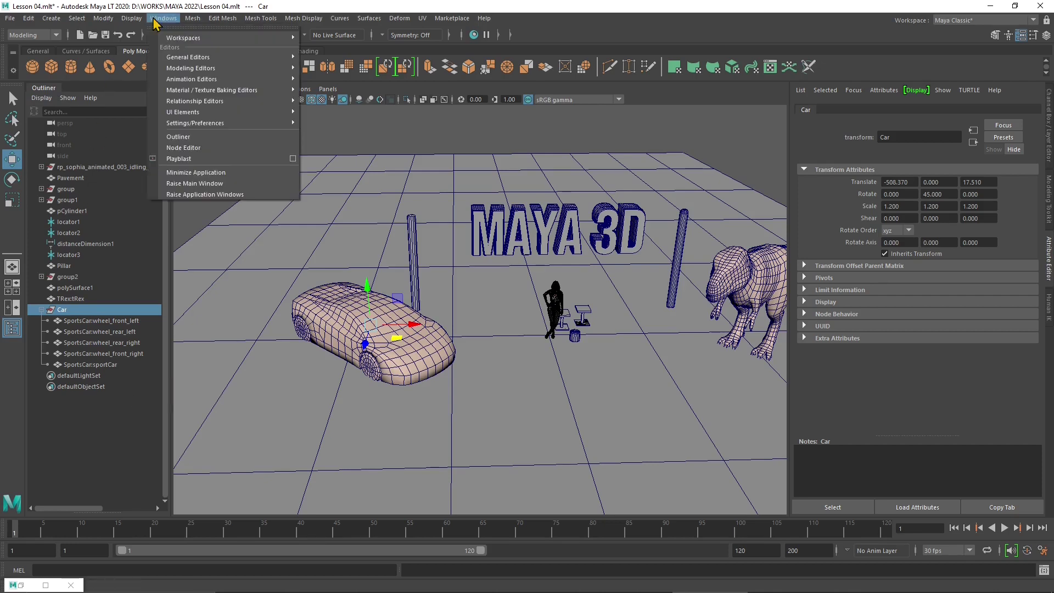
{"action": "mouse_move", "coordinate": [168, 38]}
{"action": "mouse_move", "coordinate": [181, 57]}
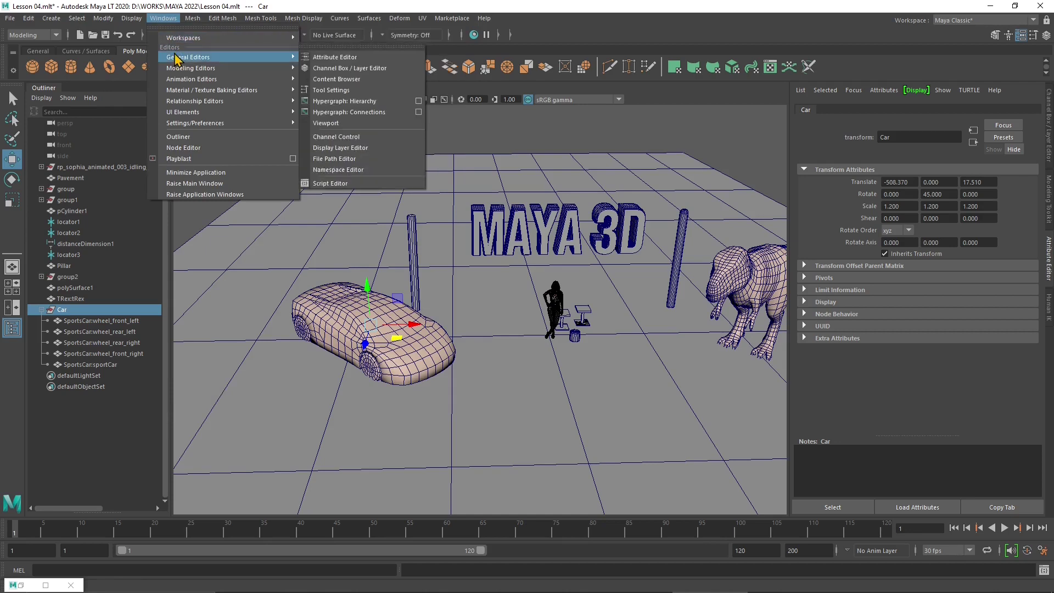
{"action": "left_click", "coordinate": [333, 90]}
{"action": "left_click_drag", "start_coordinate": [237, 110], "coordinate": [94, 95]}
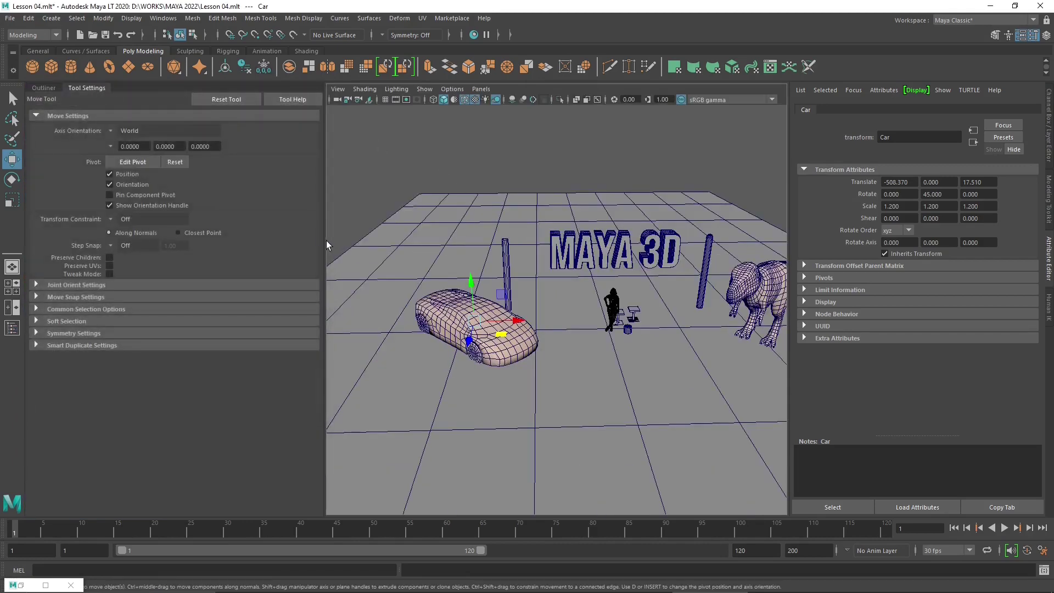
{"action": "left_click_drag", "start_coordinate": [324, 239], "coordinate": [187, 235]}
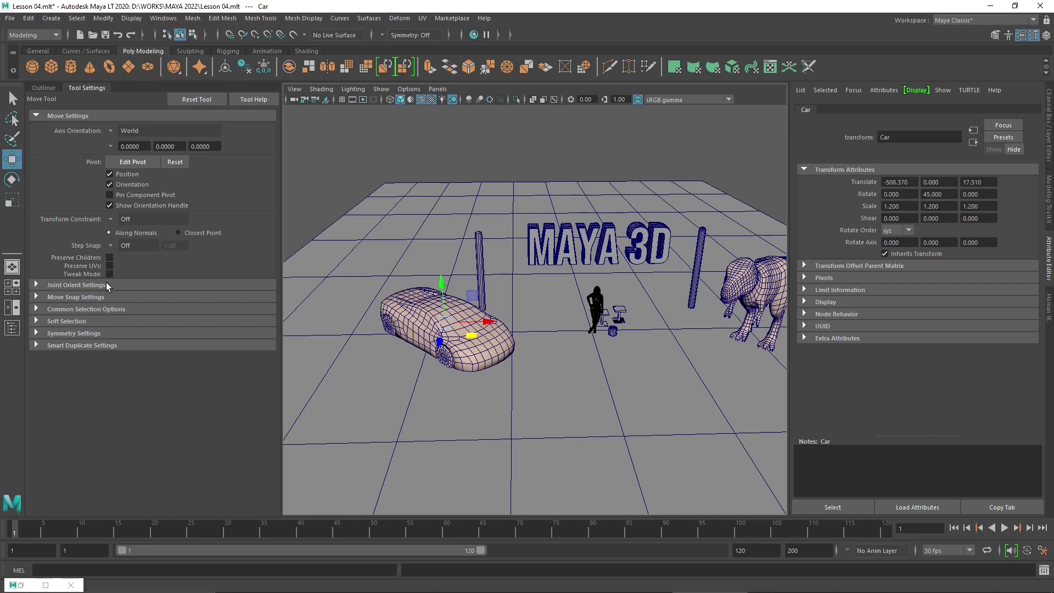
Return to the Outliner and collapse the Car group to hide its wheel and body parts in the list
{"action": "middle_click_drag", "start_coordinate": [615, 283], "coordinate": [560, 291], "text": "alt"}
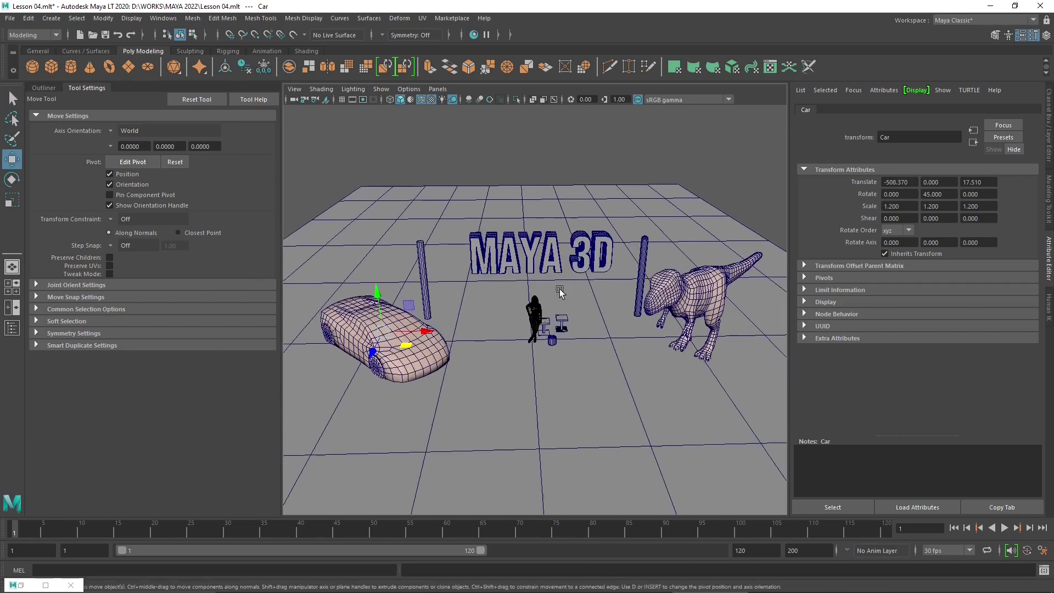
{"action": "left_click_drag", "start_coordinate": [560, 292], "coordinate": [556, 294], "text": "alt"}
{"action": "middle_click_drag", "start_coordinate": [556, 293], "coordinate": [558, 307], "text": "alt"}
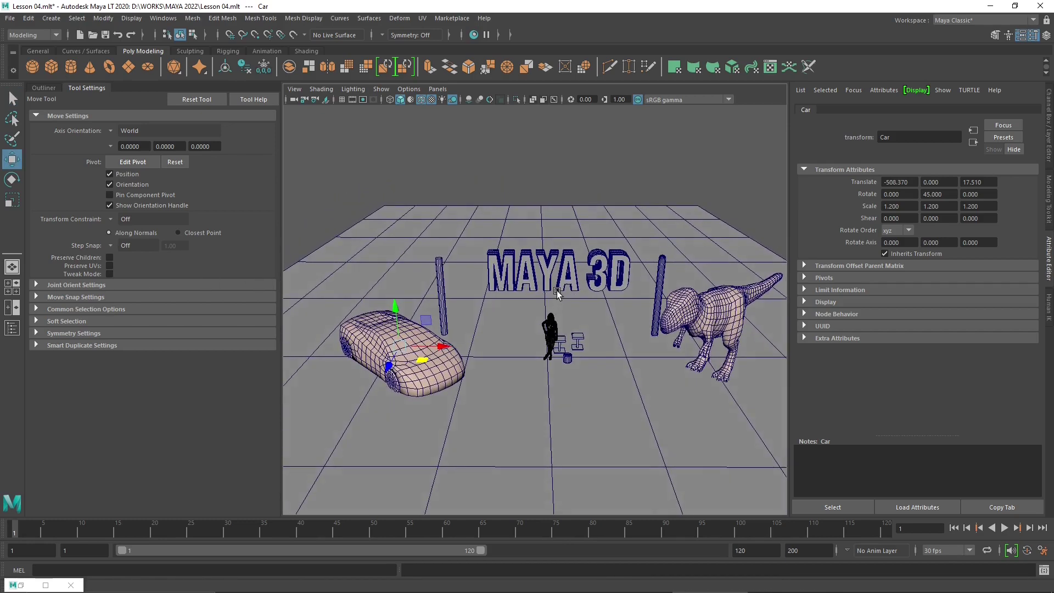
{"action": "scroll", "coordinate": [593, 380], "scroll_direction": "up", "scroll_amount": 5}
{"action": "scroll", "coordinate": [593, 380], "scroll_direction": "down", "scroll_amount": 5}
{"action": "middle_click_drag", "start_coordinate": [592, 380], "coordinate": [568, 371], "text": "alt"}
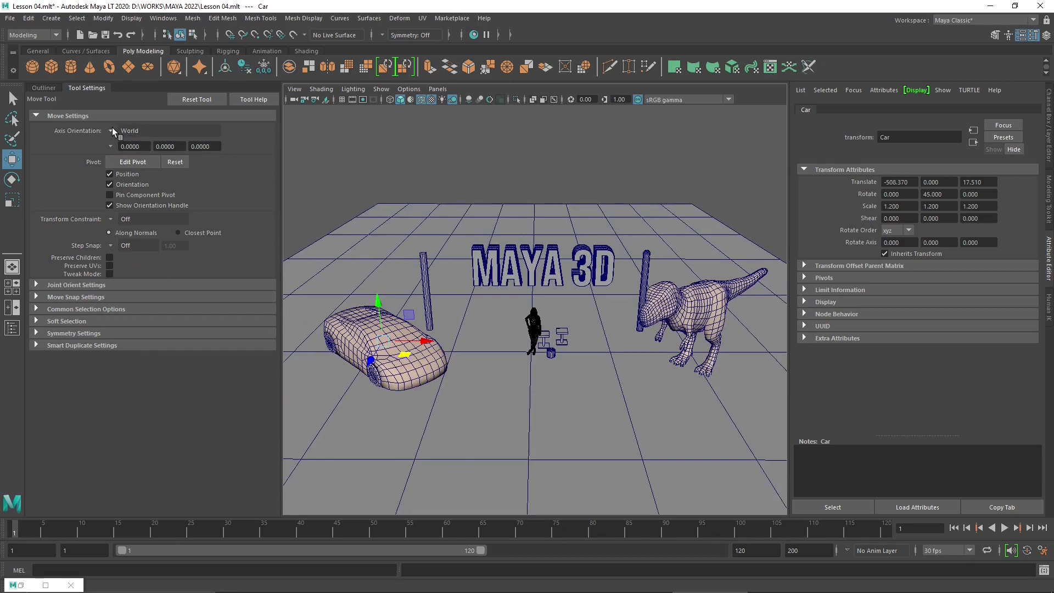
{"action": "left_click", "coordinate": [44, 88]}
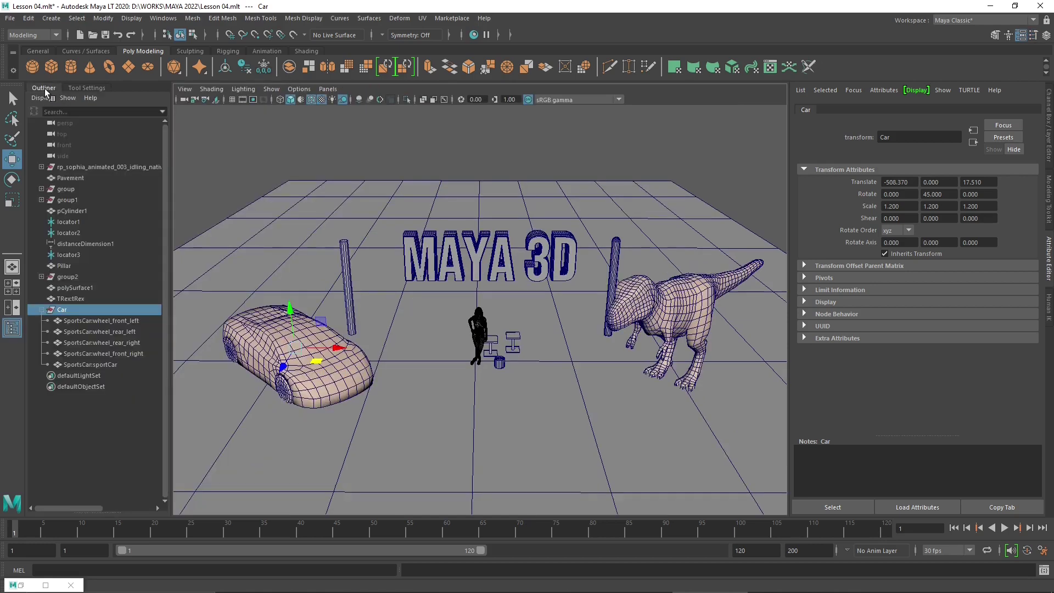
{"action": "left_click", "coordinate": [52, 309]}
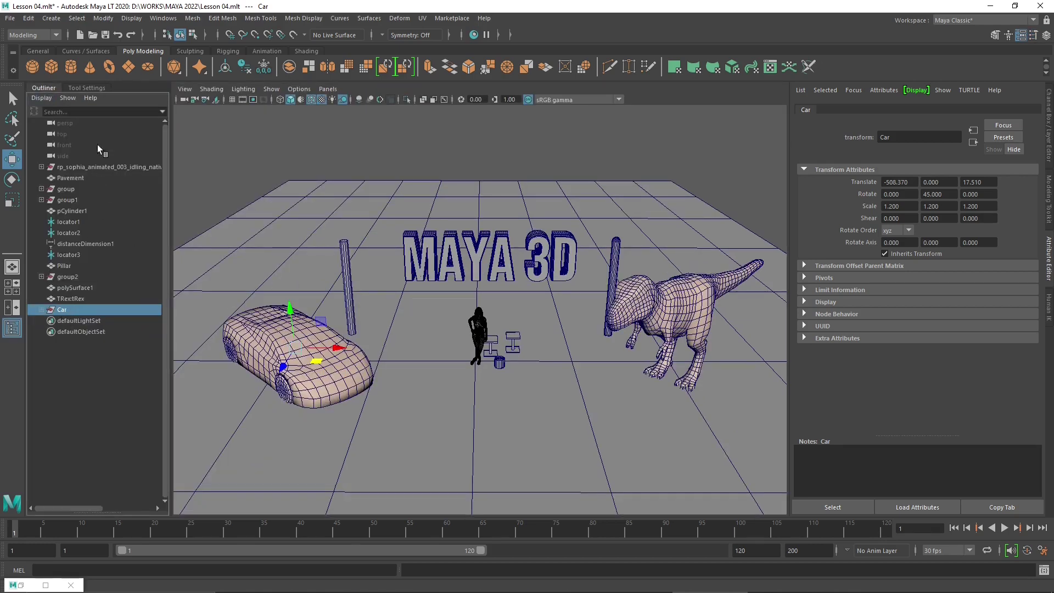
Set the Move tool's axis orientation to Parent for the selected Car group
{"action": "left_click", "coordinate": [94, 87]}
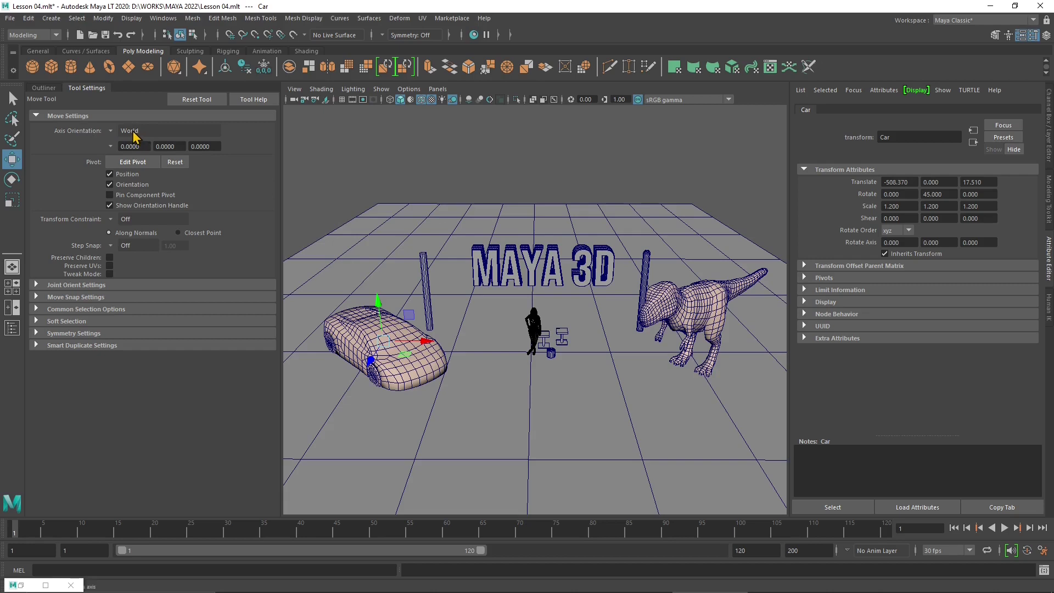
{"action": "scroll", "coordinate": [134, 137], "scroll_direction": "up", "scroll_amount": 1}
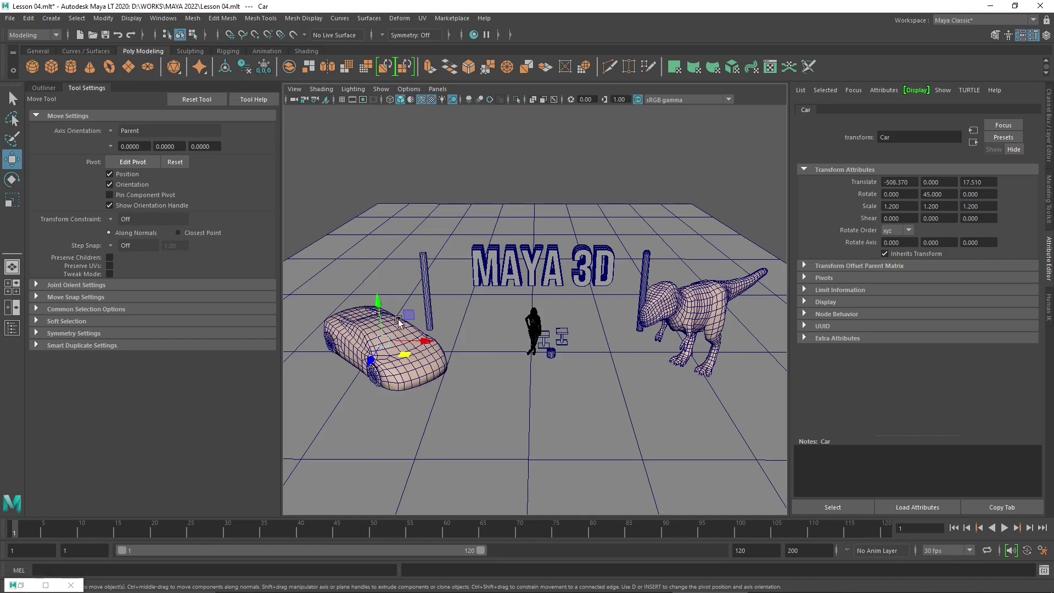
Try the Object axis orientation for moving the car and switch it to World
{"action": "left_click", "coordinate": [132, 134]}
{"action": "left_click", "coordinate": [132, 135]}
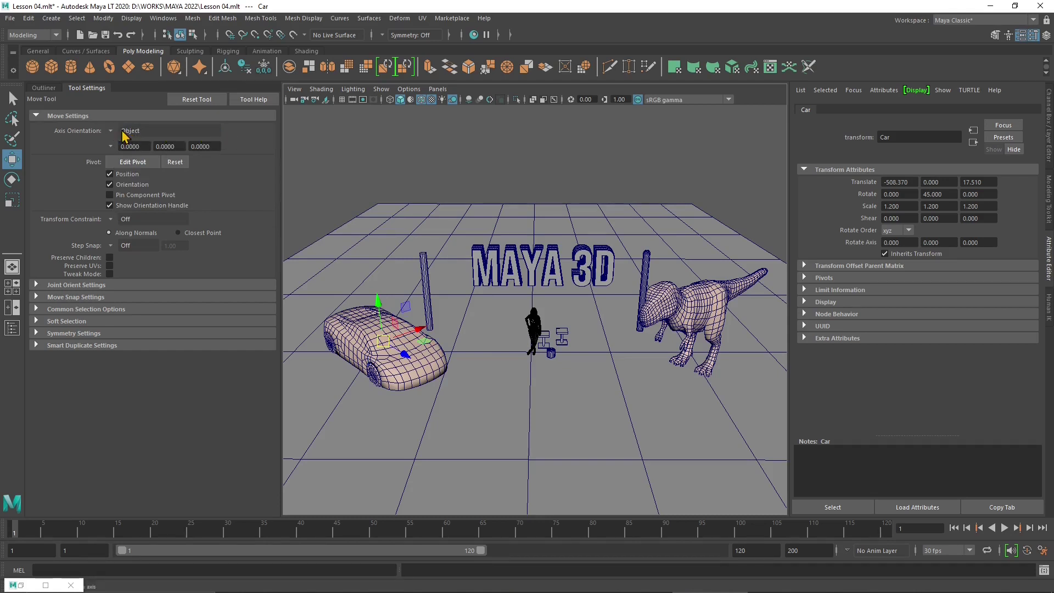
{"action": "left_click", "coordinate": [125, 136]}
{"action": "left_click", "coordinate": [135, 135]}
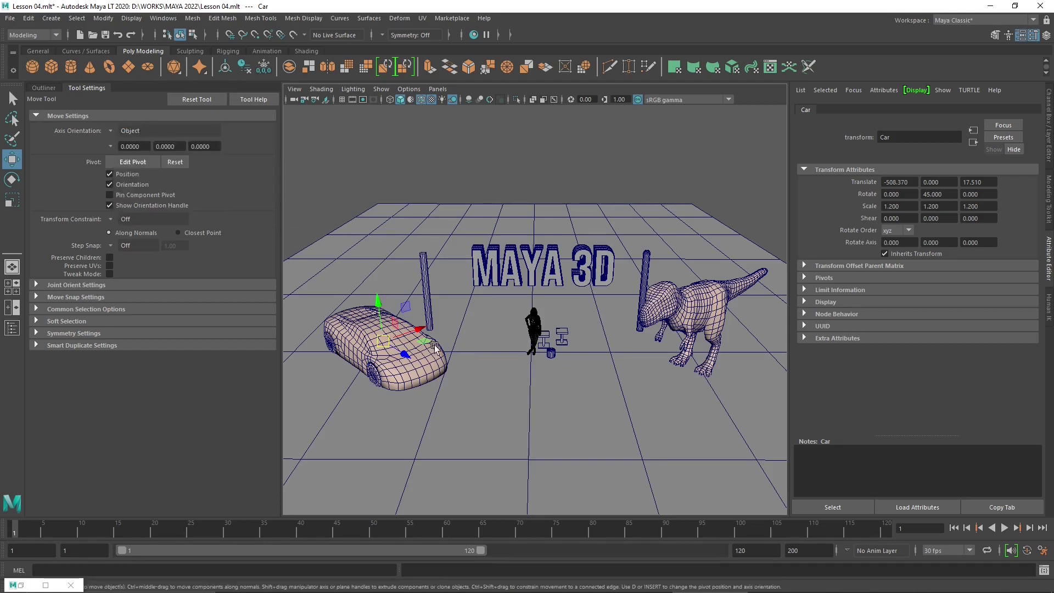
{"action": "left_click", "coordinate": [131, 130]}
{"action": "left_click", "coordinate": [128, 146]}
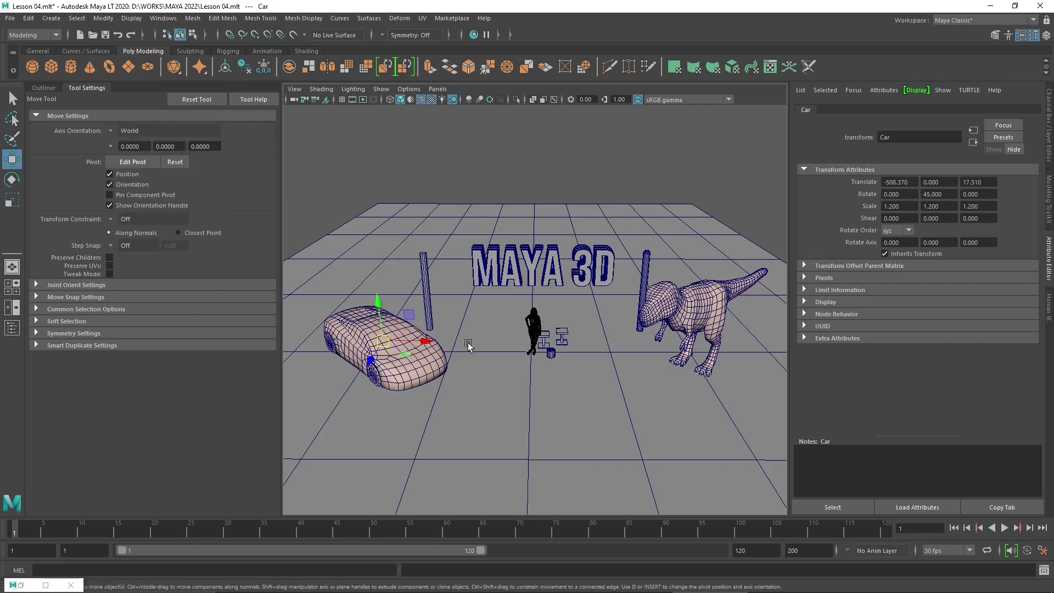
Try the Normal and Component axis orientations for moving the car
{"action": "left_click", "coordinate": [115, 132]}
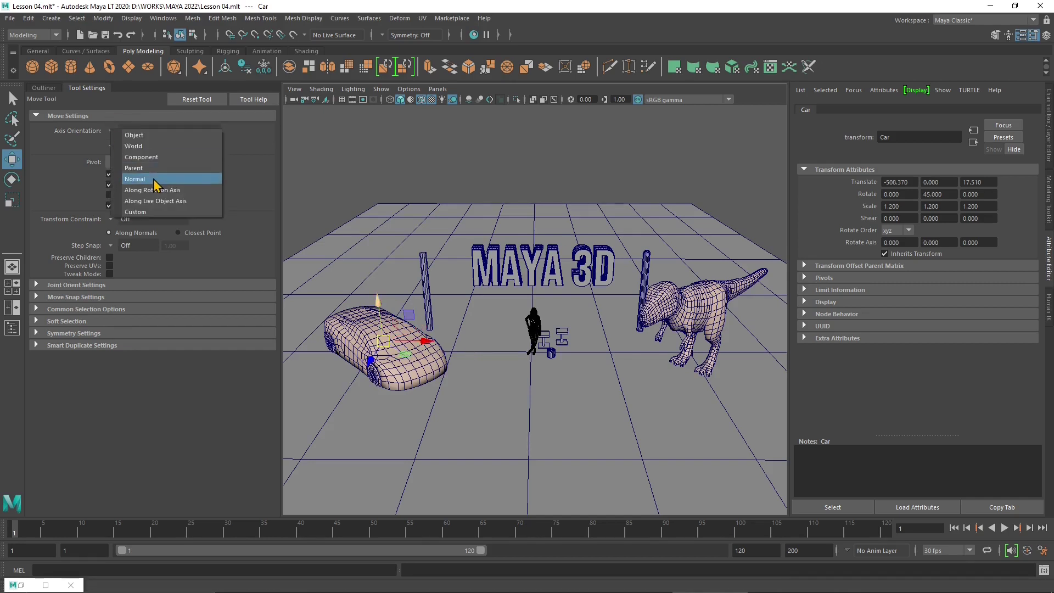
{"action": "left_click", "coordinate": [154, 179]}
{"action": "left_click", "coordinate": [116, 132]}
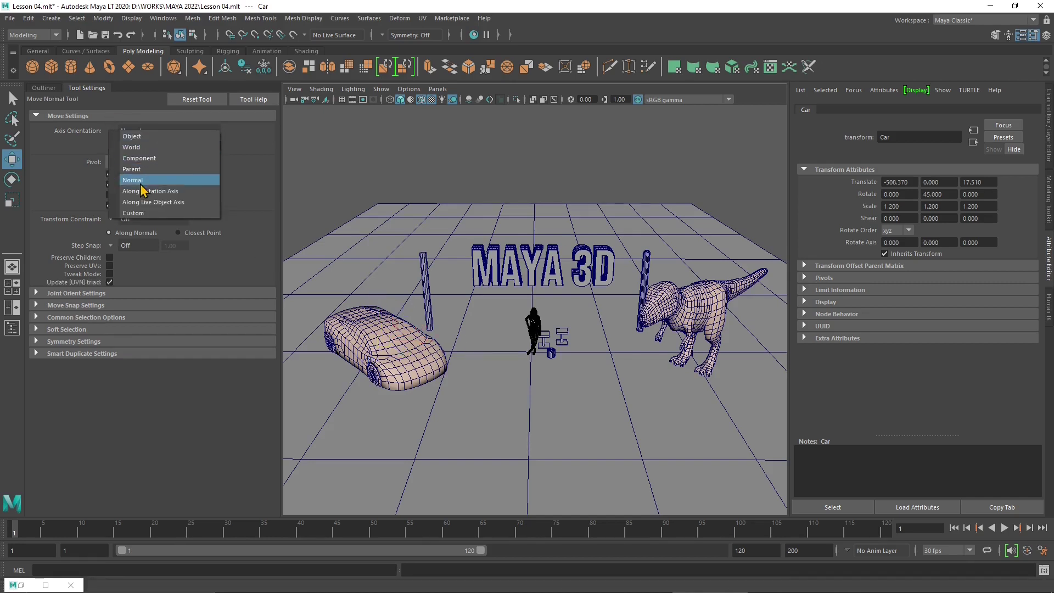
{"action": "left_click", "coordinate": [138, 158]}
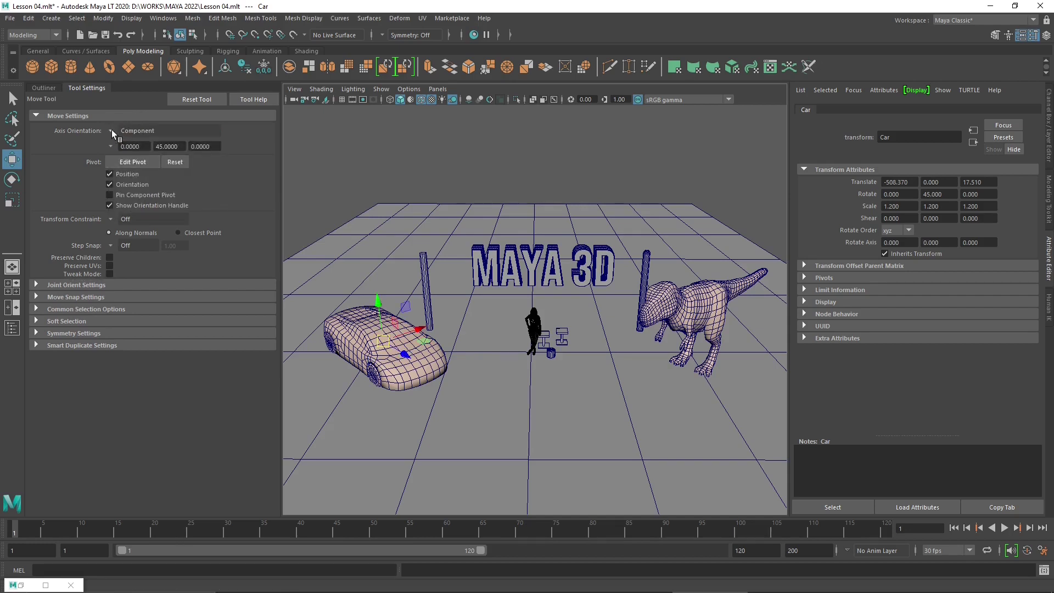
Set the Move tool's axis orientation to Object and move the car along its own axes to about X -570, Z -43
{"action": "left_click", "coordinate": [113, 133]}
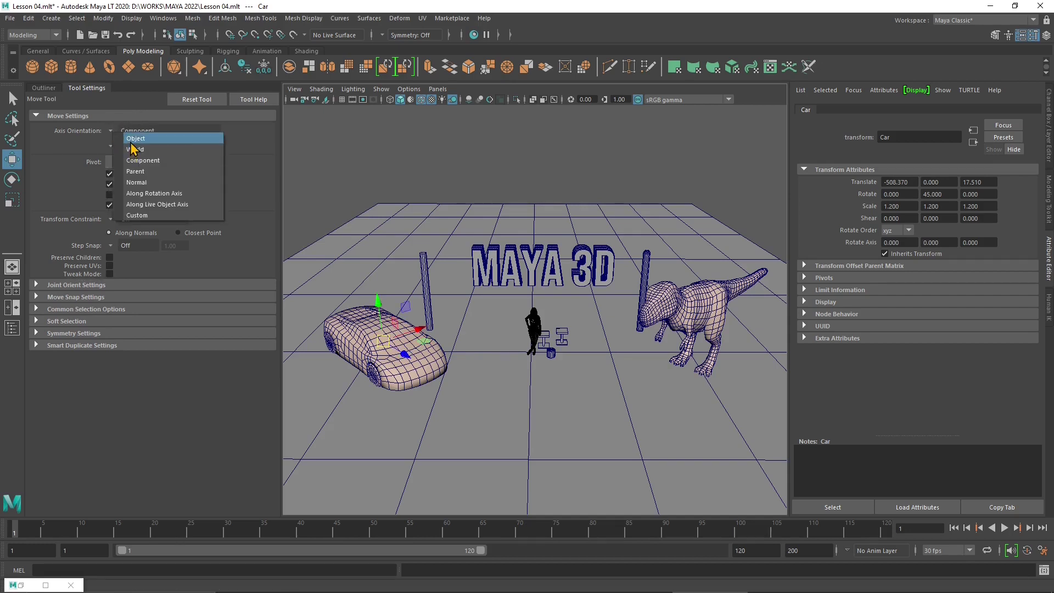
{"action": "left_click", "coordinate": [135, 138]}
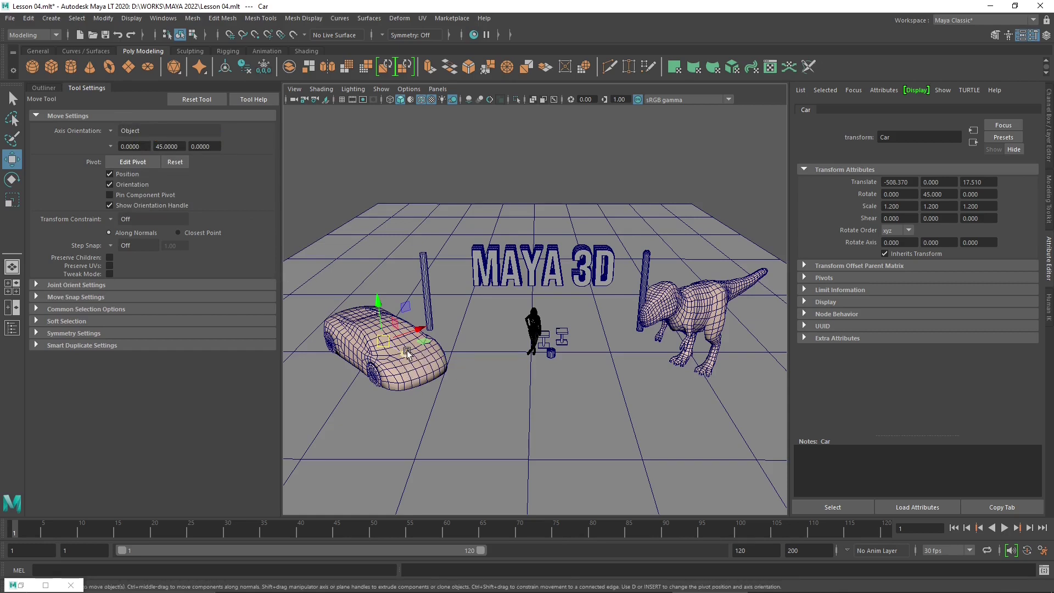
{"action": "middle_click_drag", "start_coordinate": [407, 356], "coordinate": [362, 383]}
{"action": "middle_click_drag", "start_coordinate": [391, 338], "coordinate": [402, 332]}
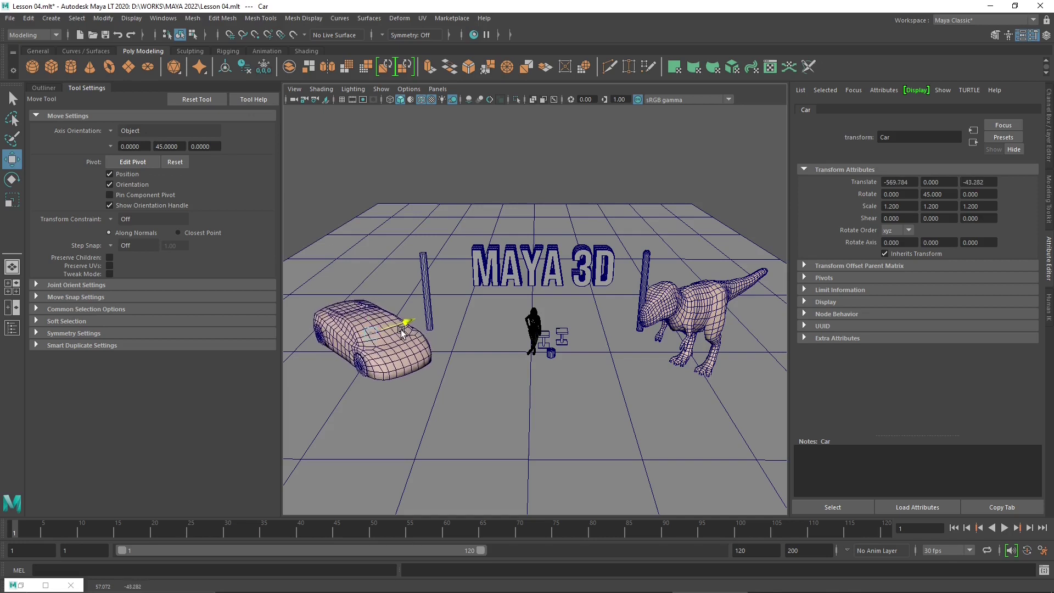
Set the axis orientation to World and move the car across the ground to about X -539, Z 13
{"action": "left_click", "coordinate": [111, 130]}
{"action": "left_click", "coordinate": [135, 145]}
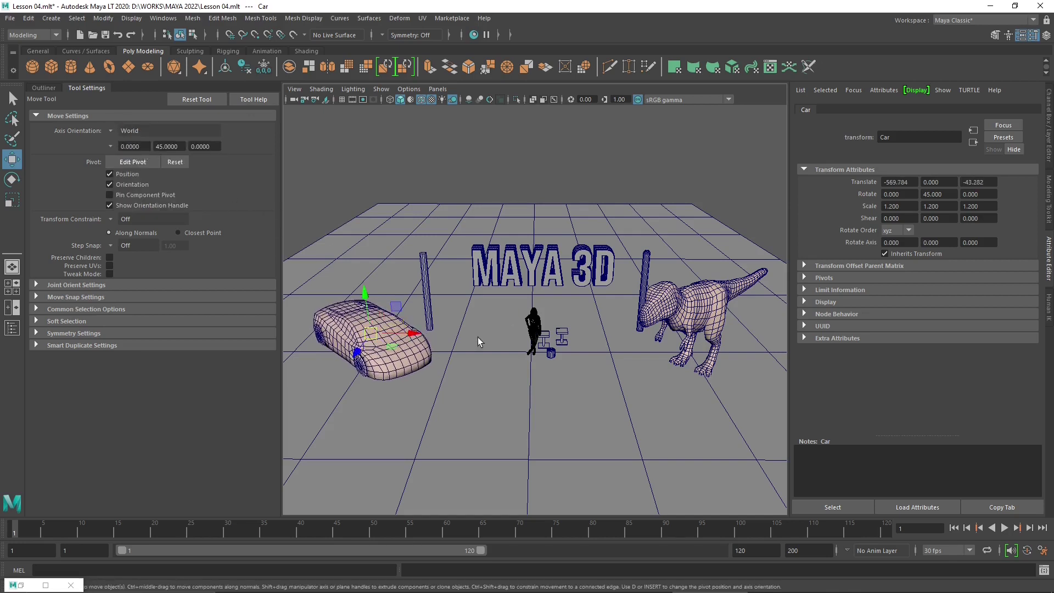
{"action": "left_click_drag", "start_coordinate": [407, 334], "coordinate": [398, 356]}
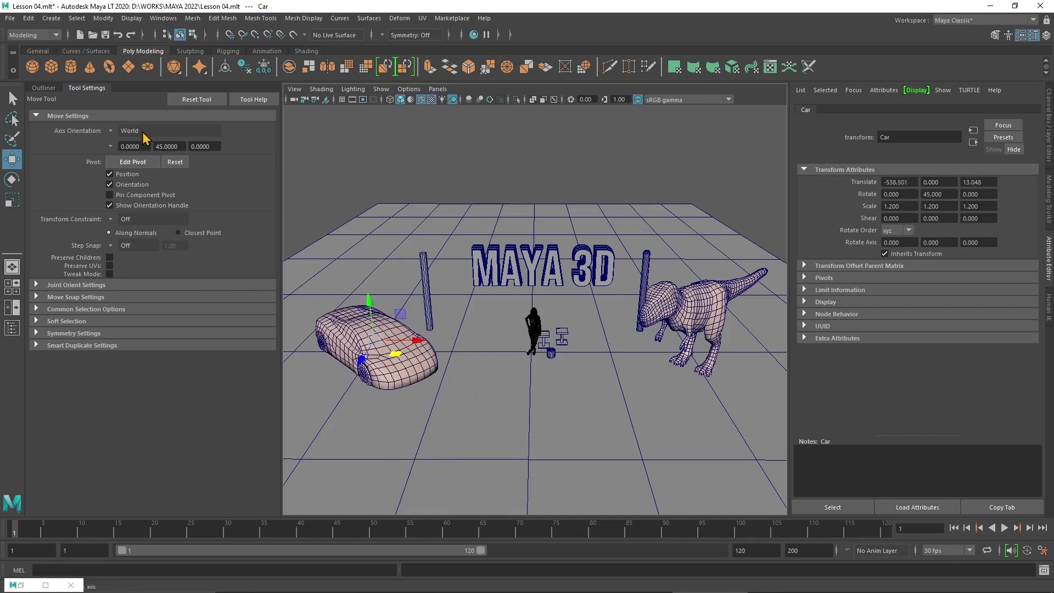
Set the axis orientation to Object and move the T-Rex along its own X axis to about X 581, Z 130
{"action": "left_click", "coordinate": [115, 131]}
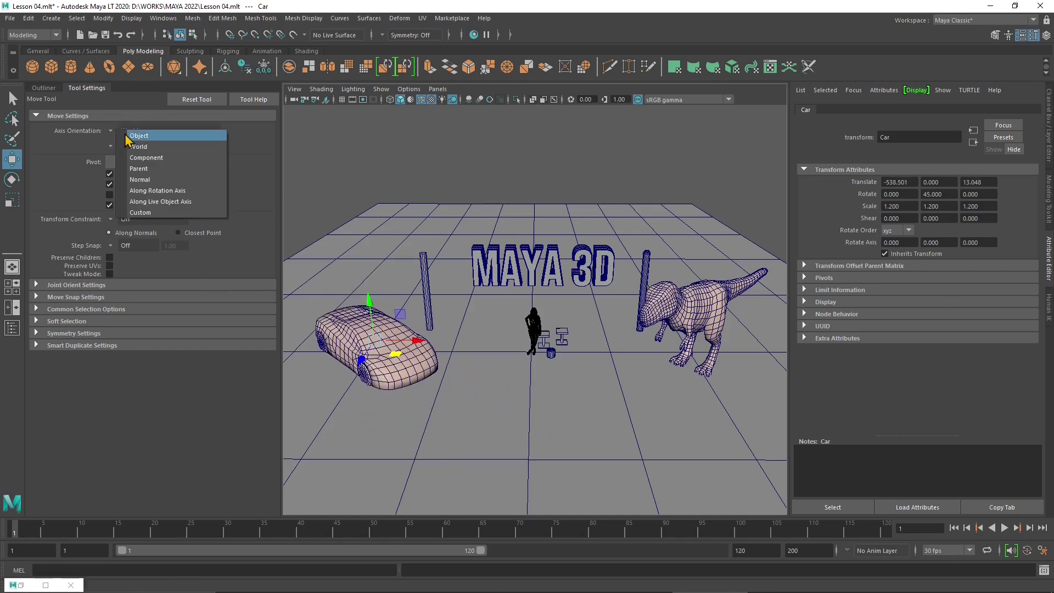
{"action": "left_click", "coordinate": [140, 136]}
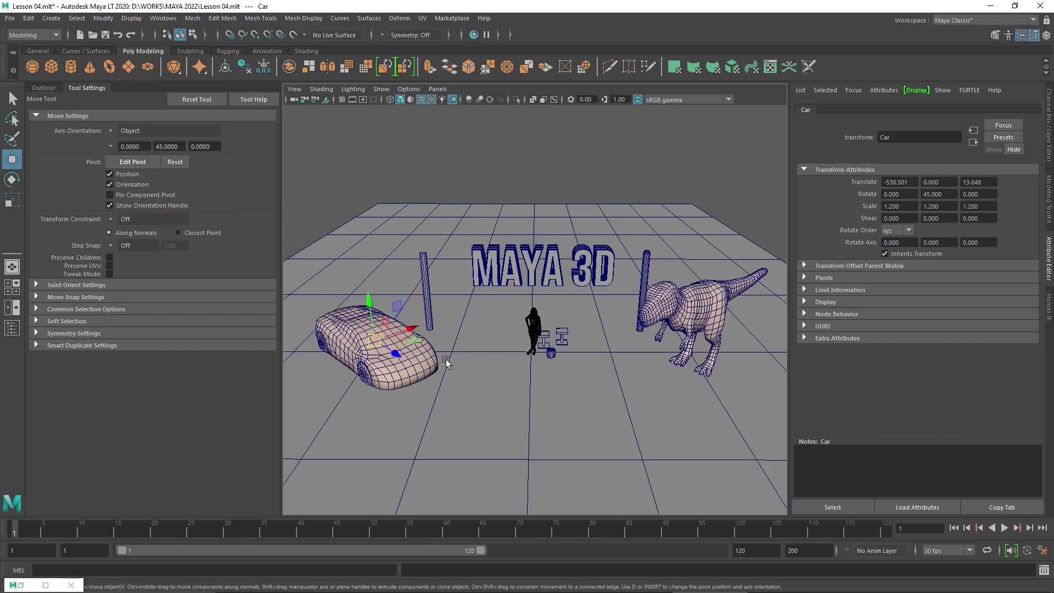
{"action": "left_click_drag", "start_coordinate": [446, 374], "coordinate": [470, 376], "text": "alt"}
{"action": "left_click", "coordinate": [712, 341]}
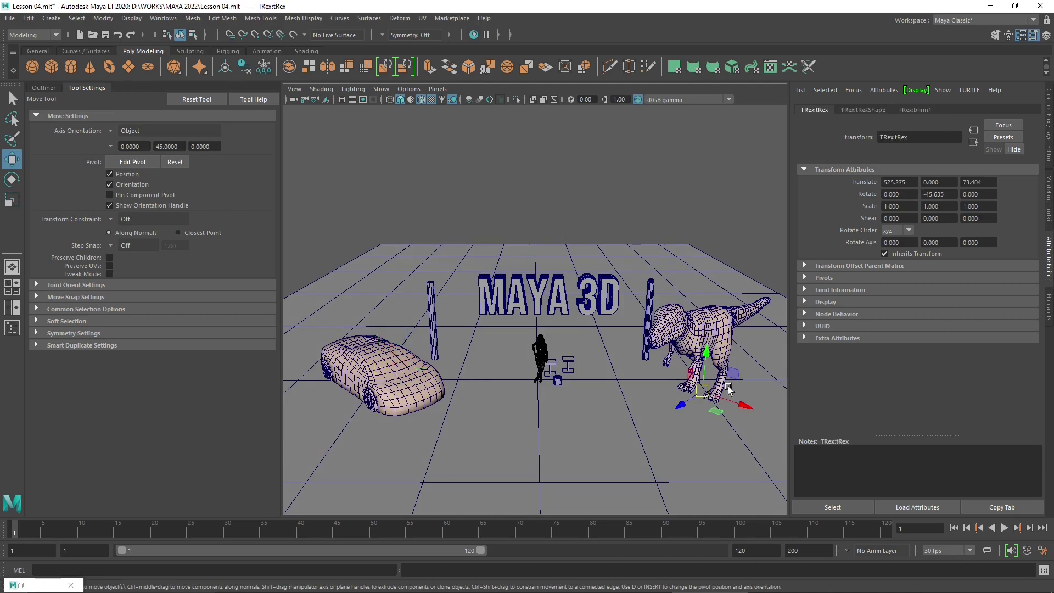
{"action": "left_click_drag", "start_coordinate": [745, 407], "coordinate": [768, 417]}
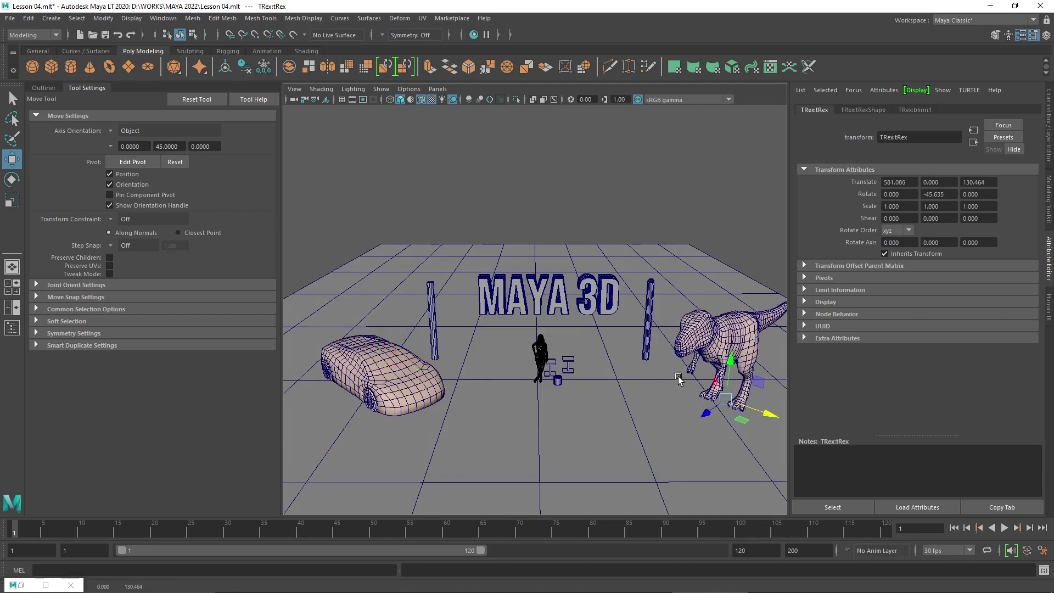
Reset the sports car mesh's pivot, enable pivot editing, and shift the pivot toward the car's front with a Y orientation of about 40.8°
{"action": "left_click", "coordinate": [432, 383]}
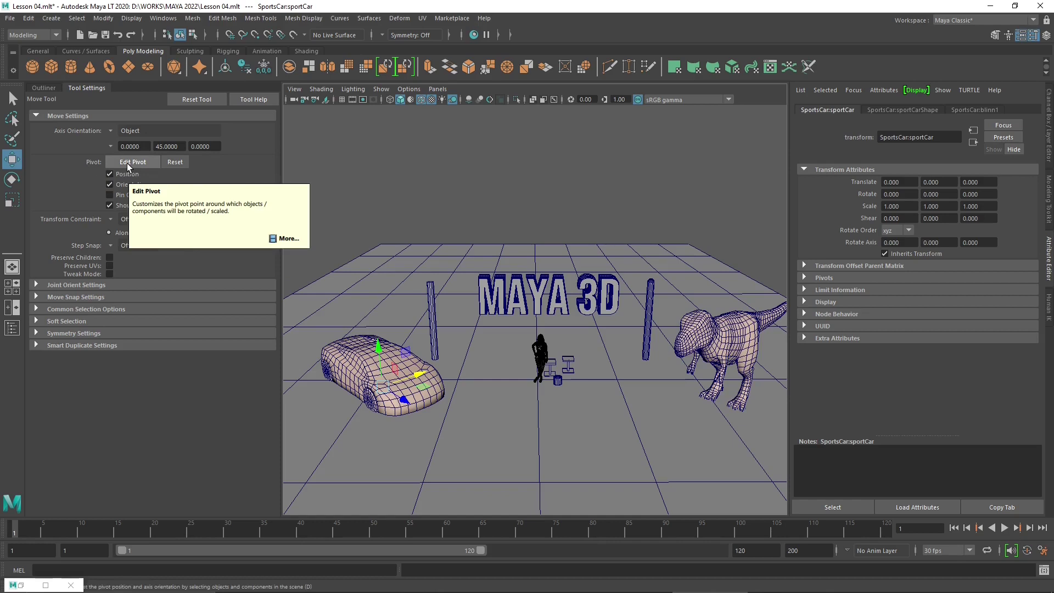
{"action": "left_click", "coordinate": [170, 163]}
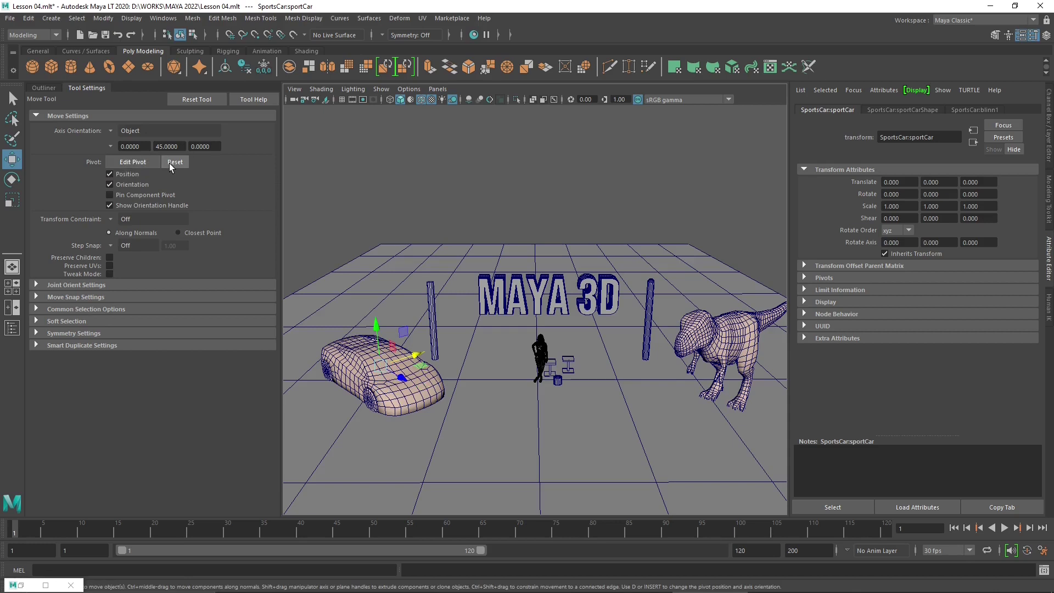
{"action": "left_click", "coordinate": [136, 162]}
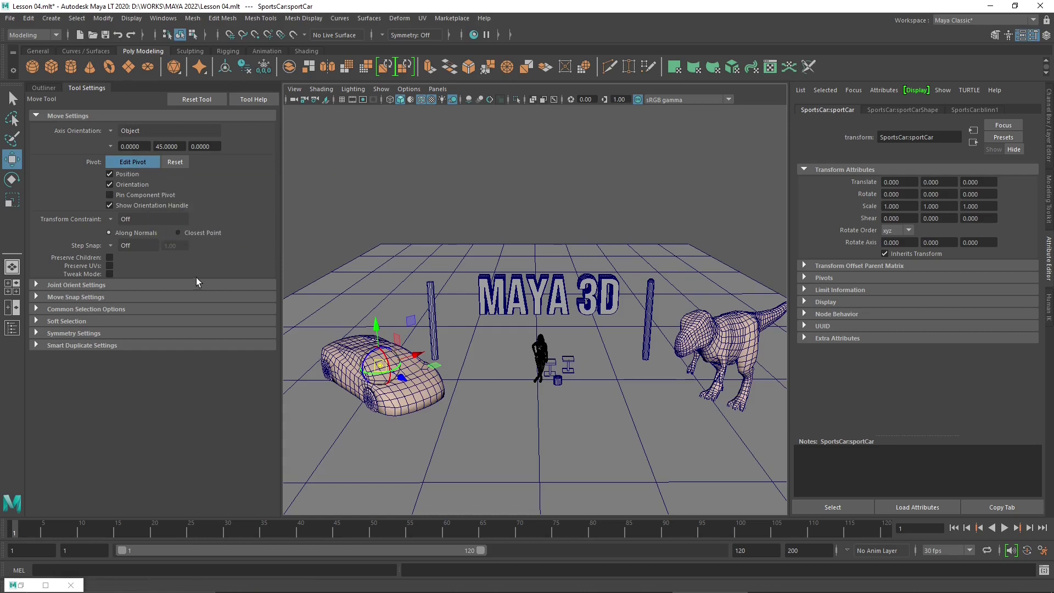
{"action": "left_click_drag", "start_coordinate": [380, 340], "coordinate": [409, 381]}
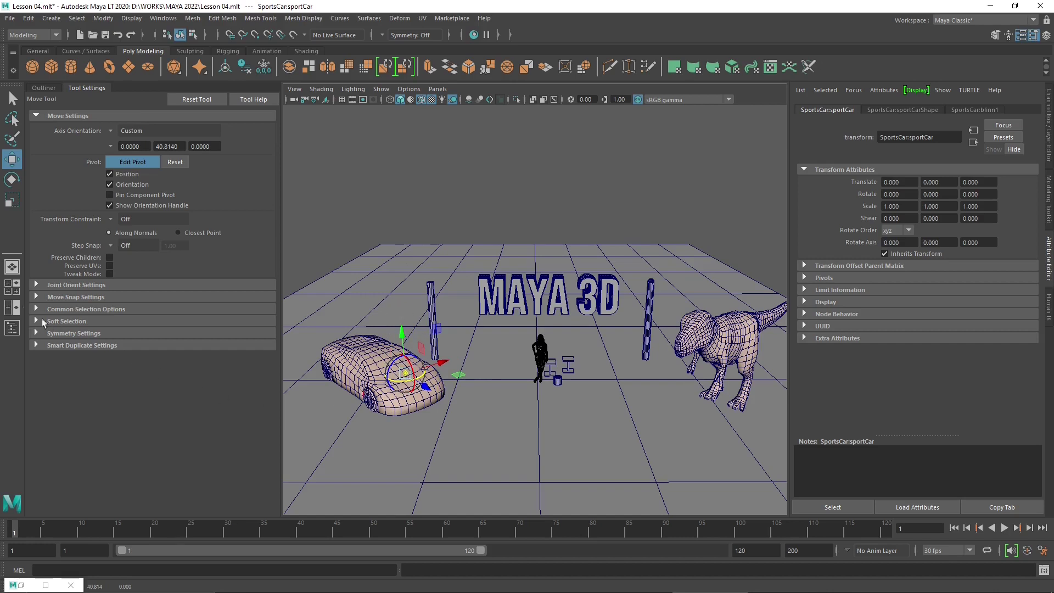
Use the top view of the four-view layout to move the pivot back over the car's body, and return to the single perspective view
{"action": "left_click", "coordinate": [14, 292]}
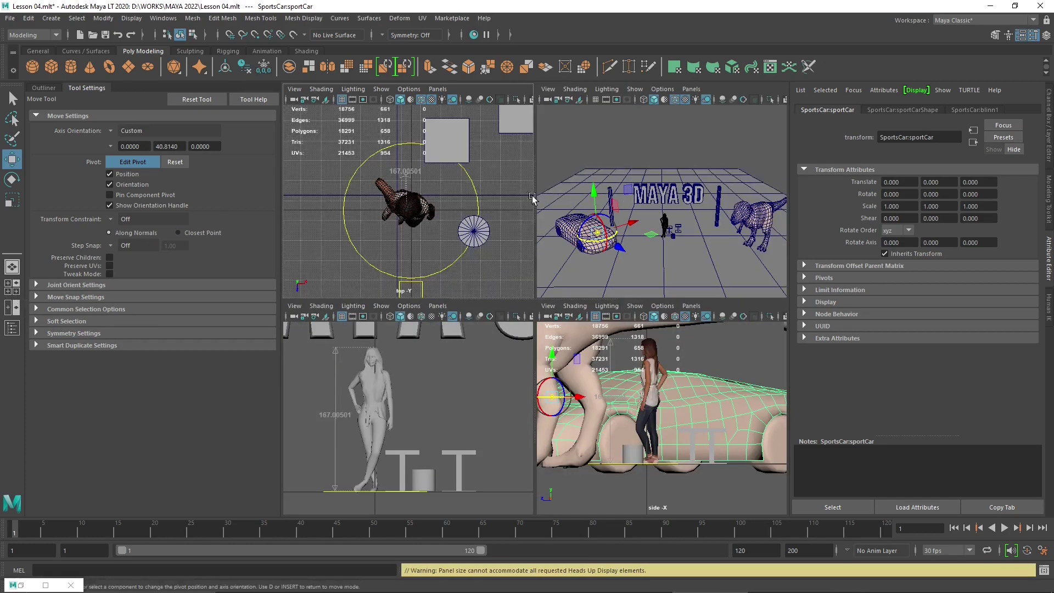
{"action": "scroll", "coordinate": [460, 200], "scroll_direction": "up", "scroll_amount": 10}
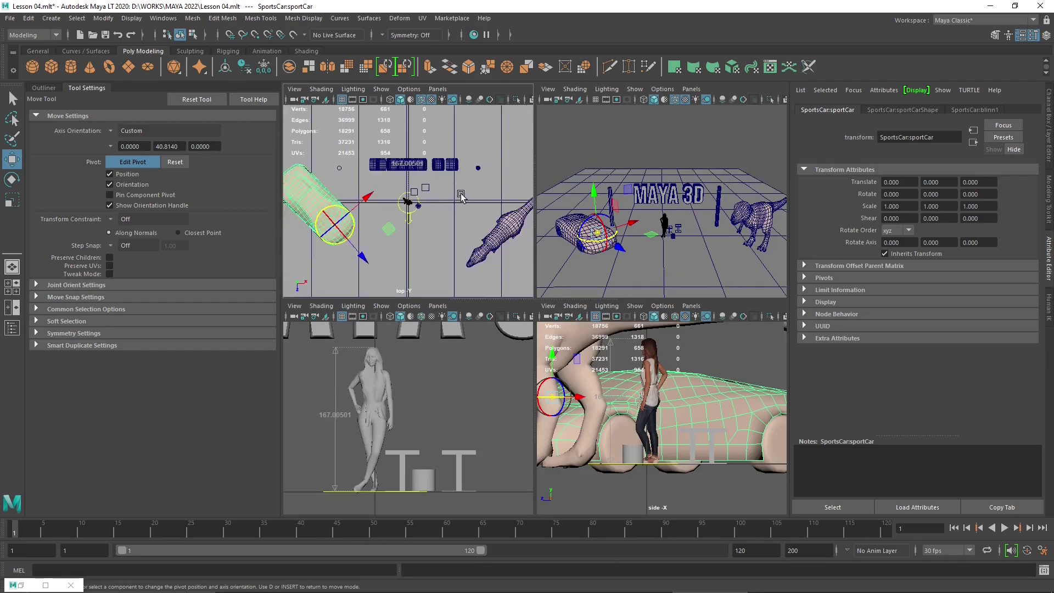
{"action": "scroll", "coordinate": [460, 195], "scroll_direction": "down", "scroll_amount": 4}
{"action": "scroll", "coordinate": [344, 235], "scroll_direction": "up", "scroll_amount": 5}
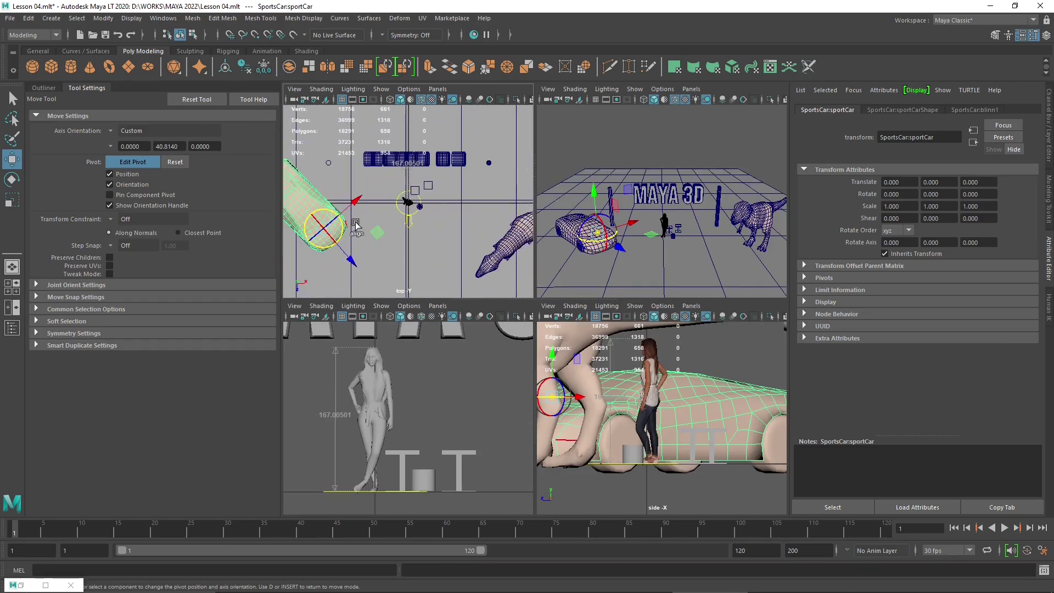
{"action": "left_click_drag", "start_coordinate": [355, 225], "coordinate": [351, 212]}
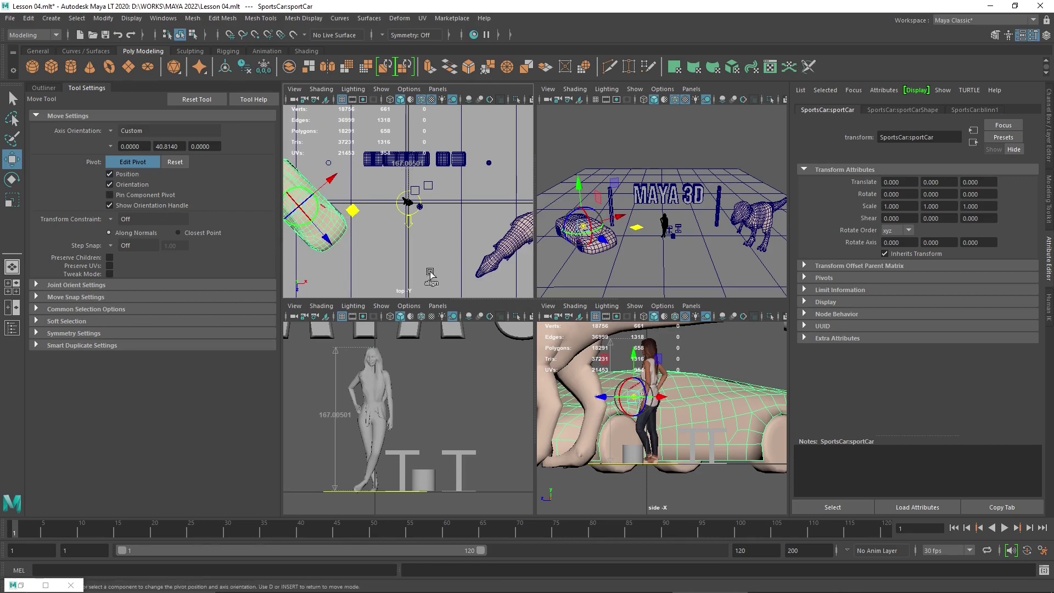
{"action": "middle_click_drag", "start_coordinate": [616, 157], "coordinate": [623, 156]}
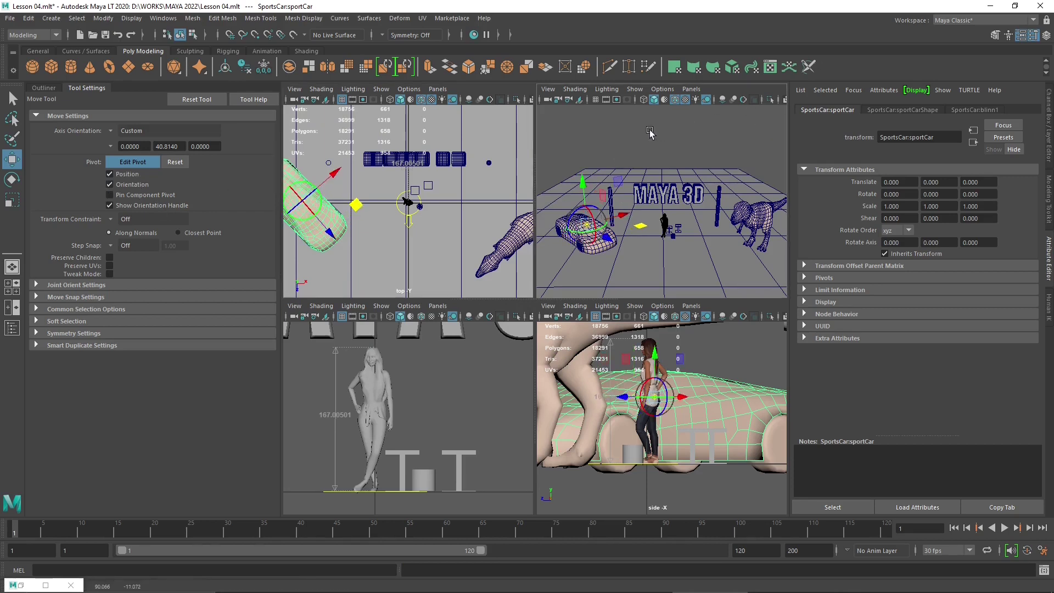
{"action": "key", "text": "ctrl"}
{"action": "key", "text": "ctrl"}
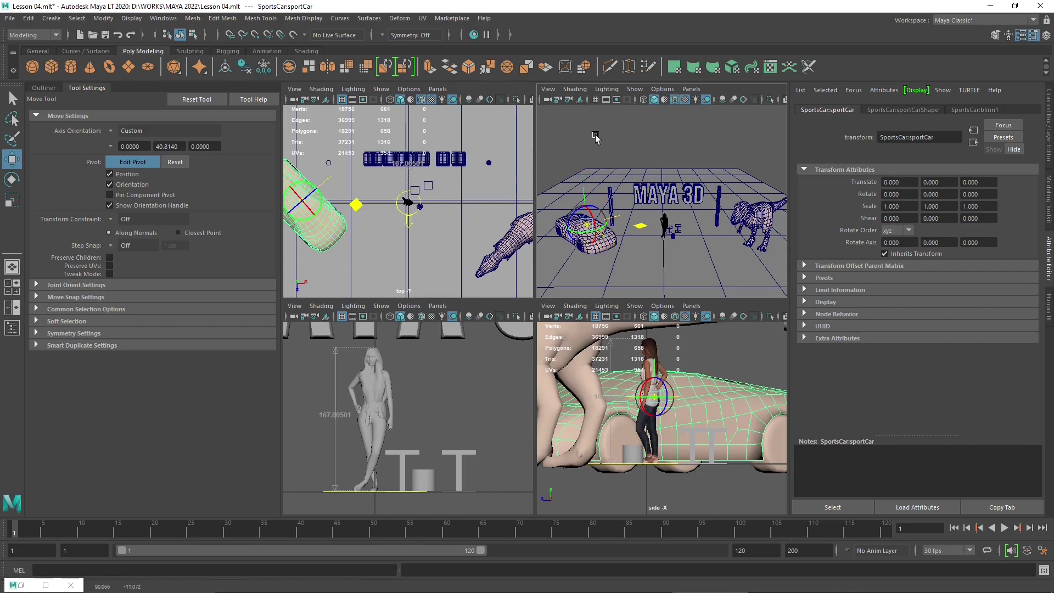
{"action": "left_click", "coordinate": [12, 267]}
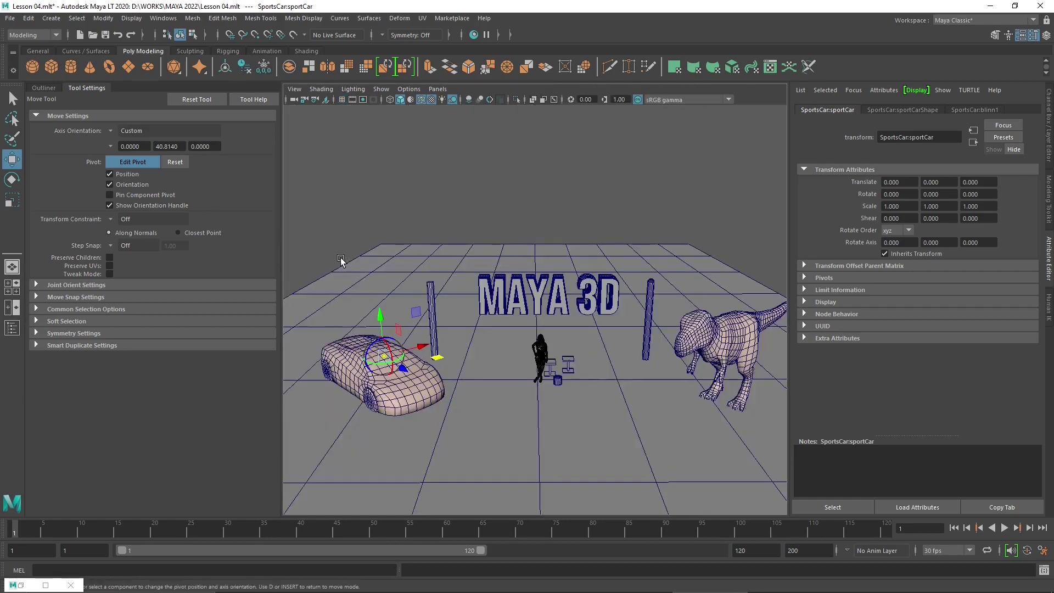
Try the World axis orientation on the car's pivot and set it to Object
{"action": "left_click", "coordinate": [110, 132]}
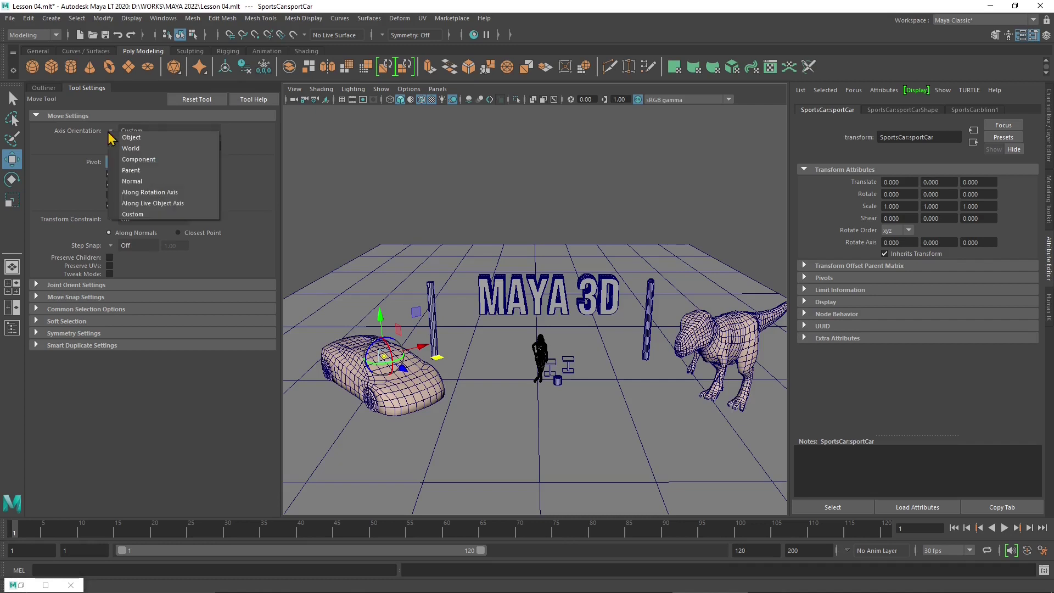
{"action": "left_click", "coordinate": [131, 149]}
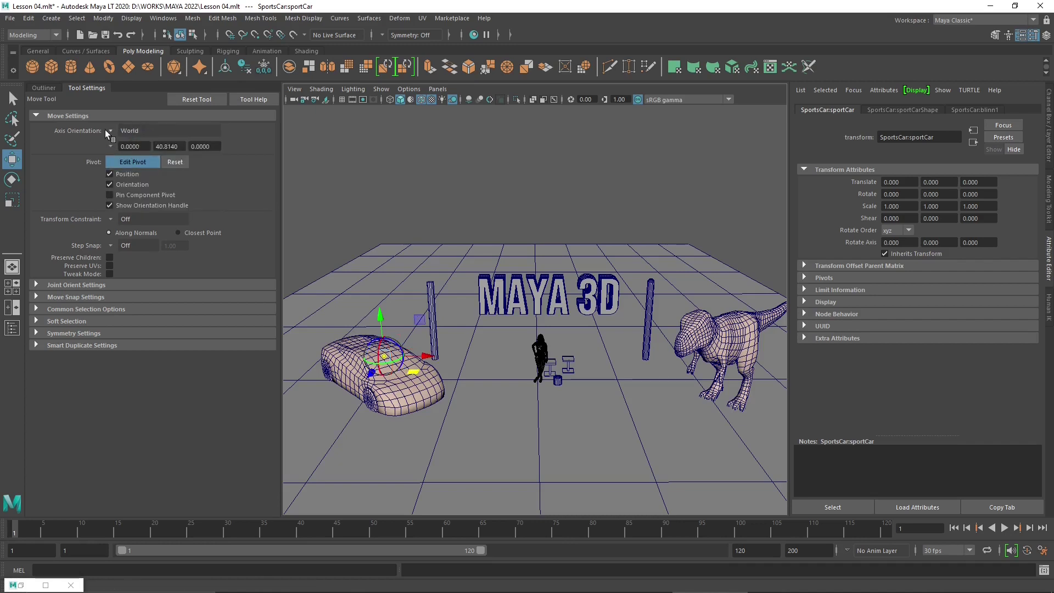
{"action": "left_click", "coordinate": [112, 133]}
{"action": "left_click", "coordinate": [135, 142]}
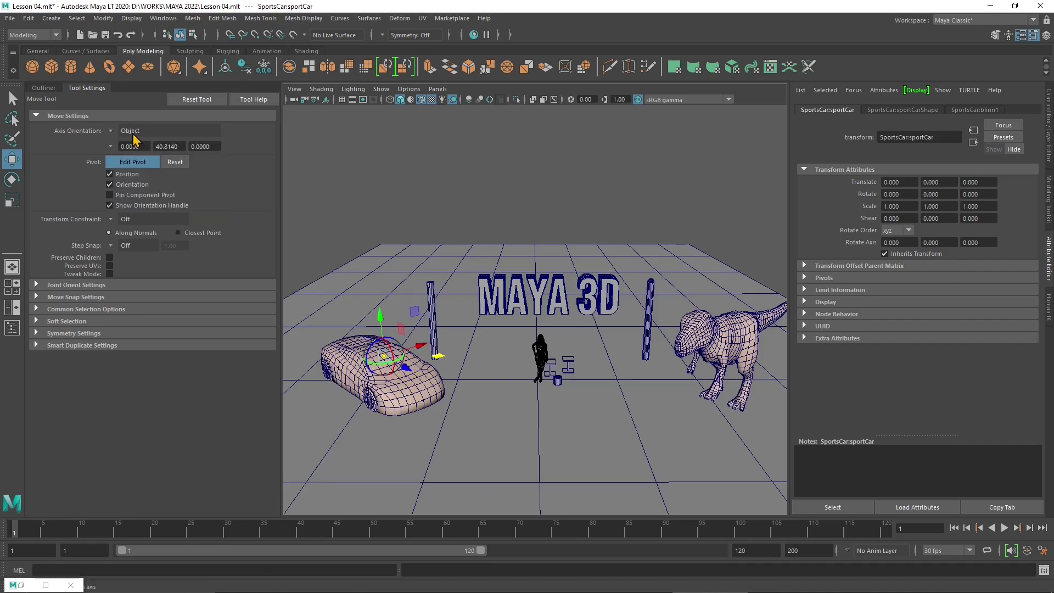
Show the Outliner and frame the car and the T-Rex in the viewport
{"action": "left_click", "coordinate": [42, 88]}
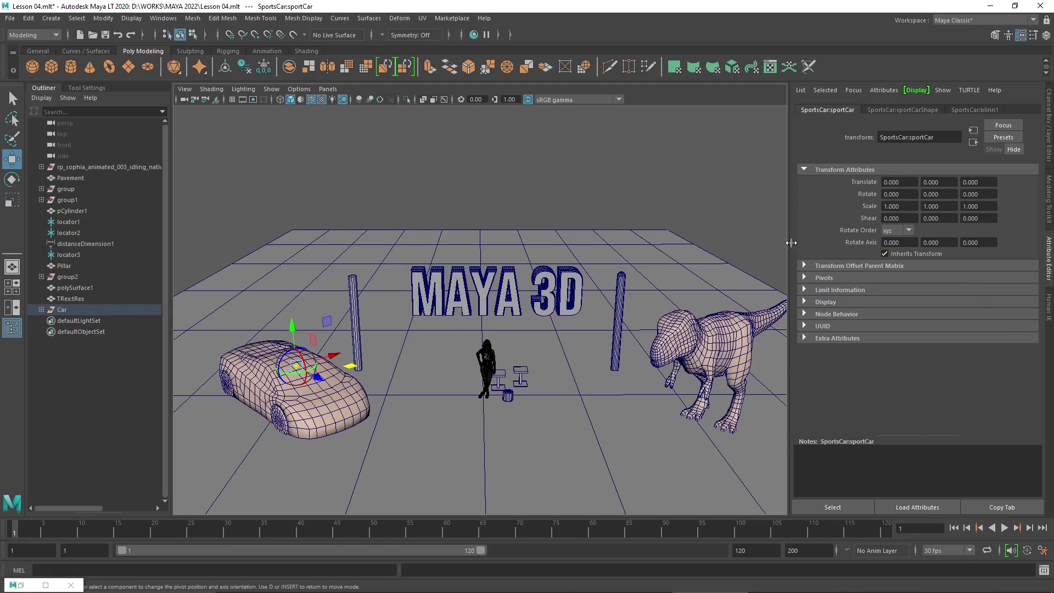
{"action": "left_click_drag", "start_coordinate": [791, 243], "coordinate": [827, 246]}
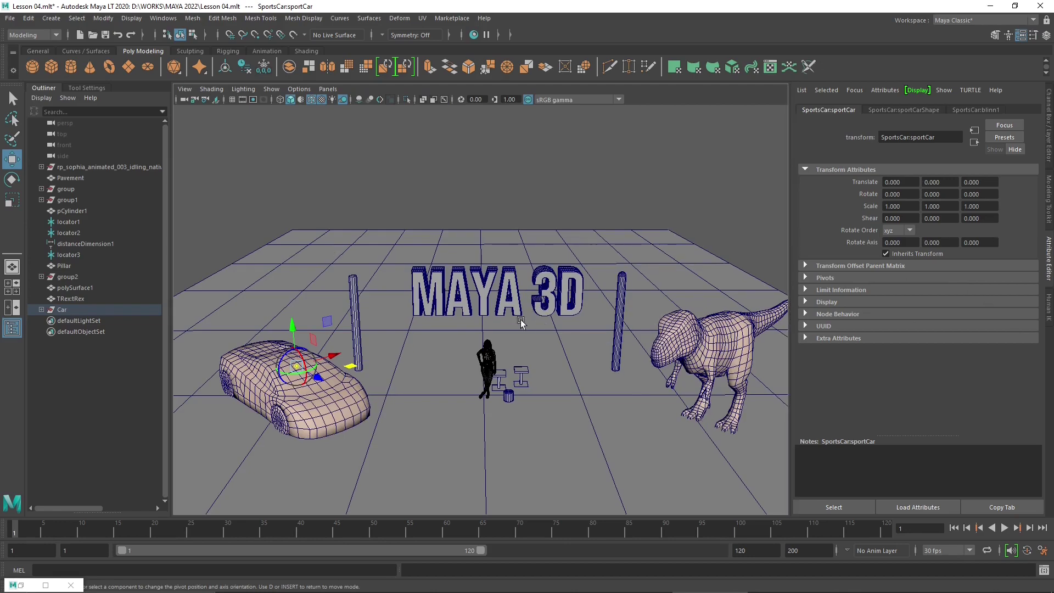
{"action": "middle_click_drag", "start_coordinate": [521, 321], "coordinate": [494, 306], "text": "alt"}
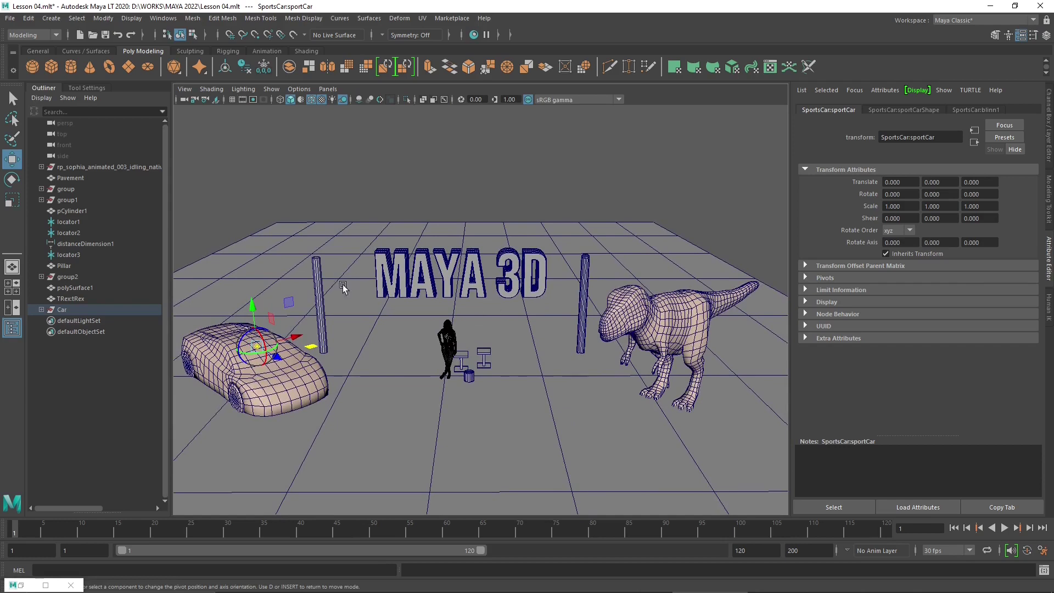
Make a grouped copy of the T-Rex and move it far behind the original, to about X 428, Z -2439
{"action": "key", "text": "q"}
{"action": "left_click", "coordinate": [664, 338]}
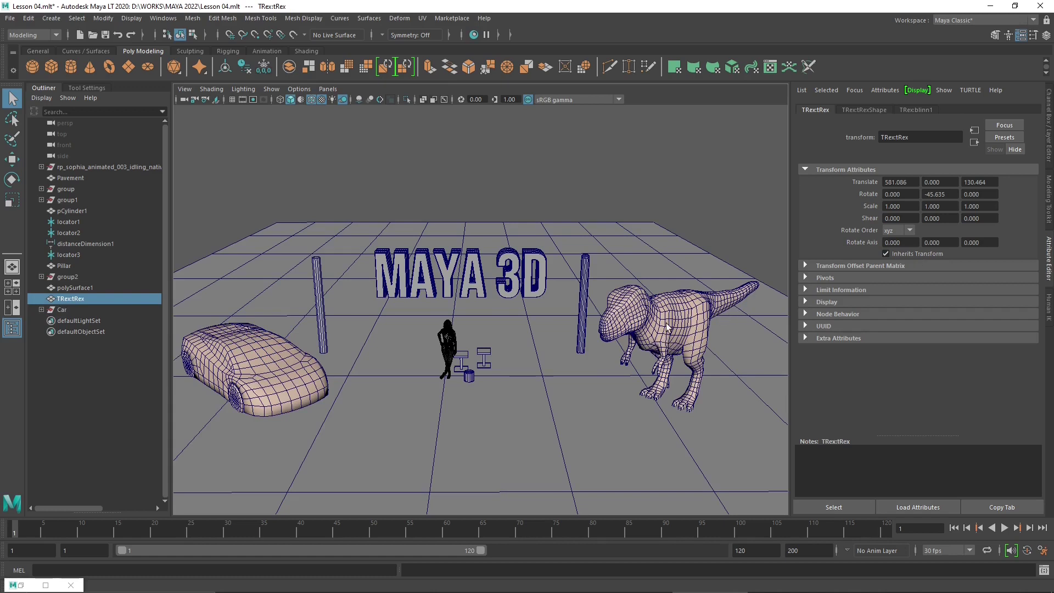
{"action": "left_click", "coordinate": [11, 161]}
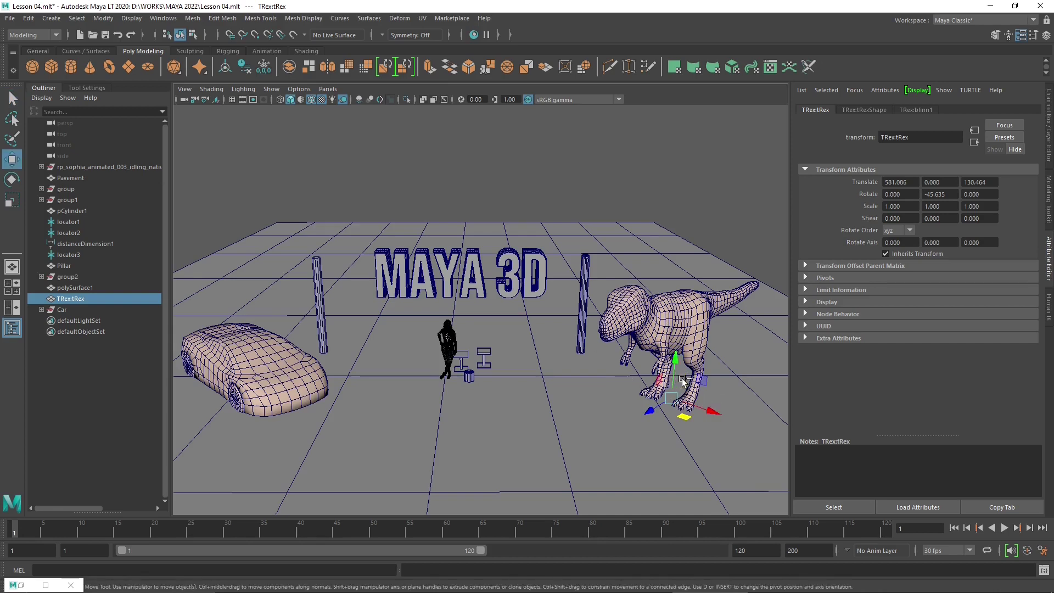
{"action": "key", "text": "ctrl+g"}
{"action": "left_click_drag", "start_coordinate": [735, 342], "coordinate": [674, 222]}
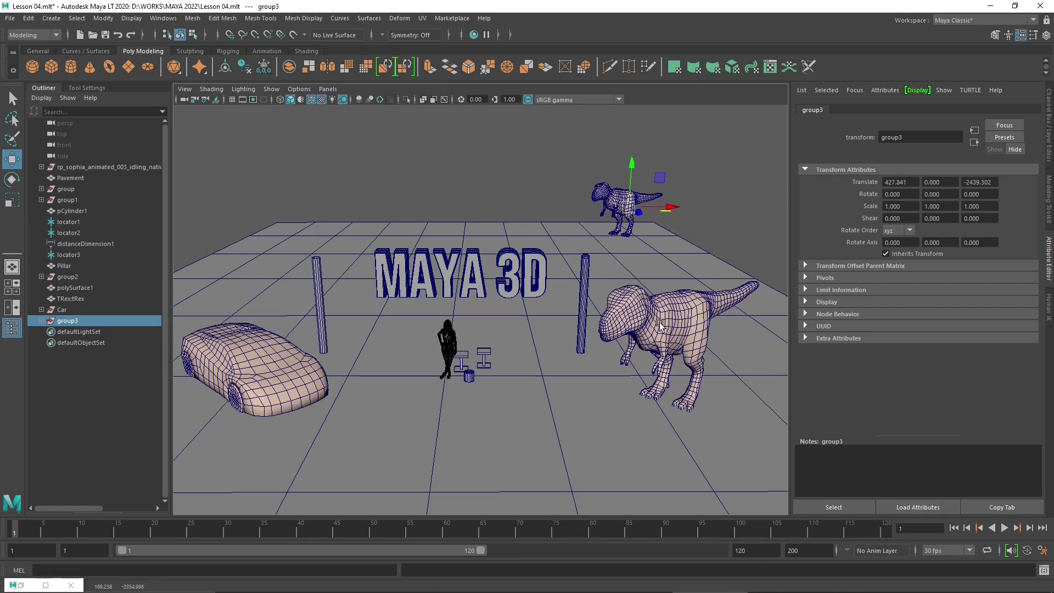
Clone the original T-Rex with the Move tool and place the copy behind it, at about X 700, Z -319
{"action": "left_click", "coordinate": [686, 305]}
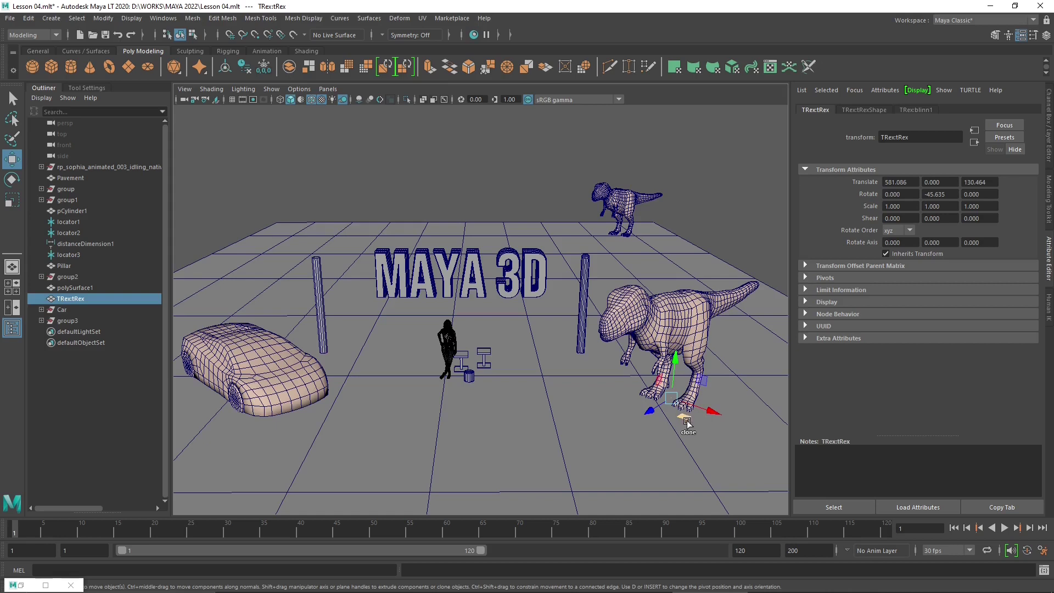
{"action": "left_click_drag", "start_coordinate": [688, 421], "coordinate": [680, 362], "text": "shift"}
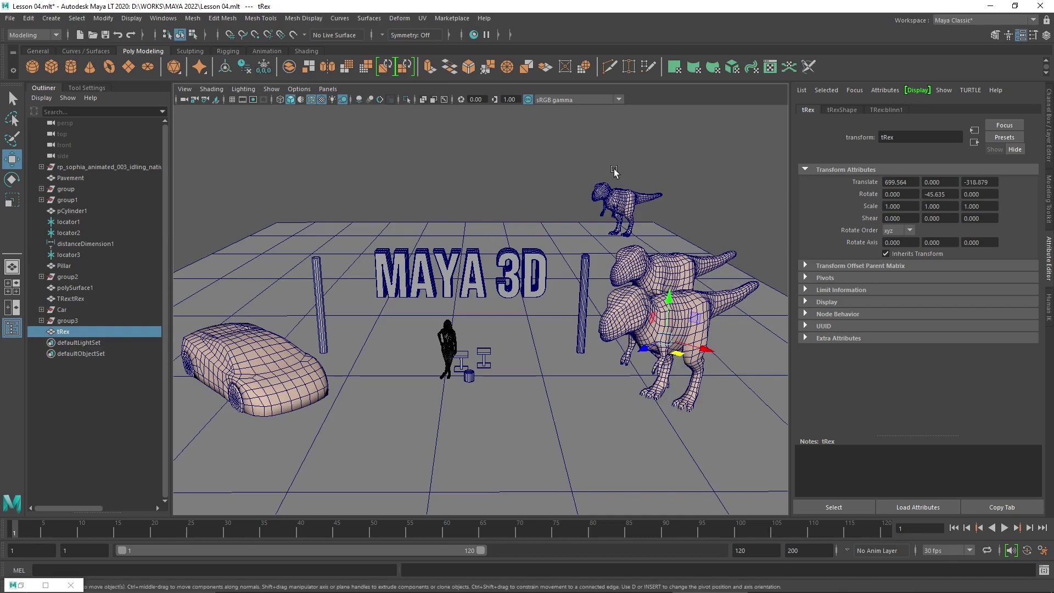
{"action": "left_click", "coordinate": [616, 206]}
{"action": "left_click", "coordinate": [674, 321]}
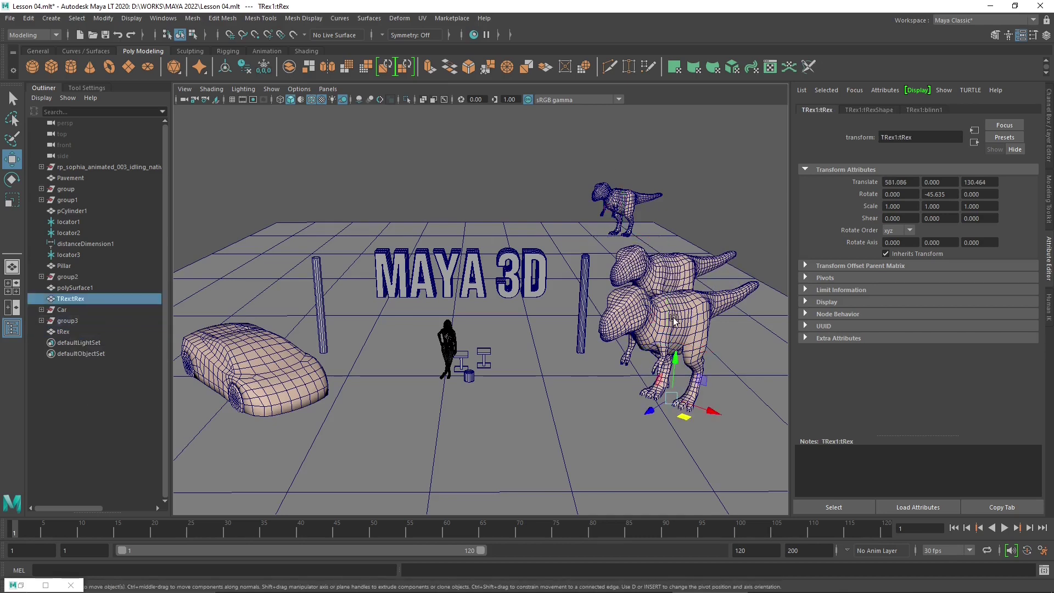
{"action": "left_click", "coordinate": [667, 270]}
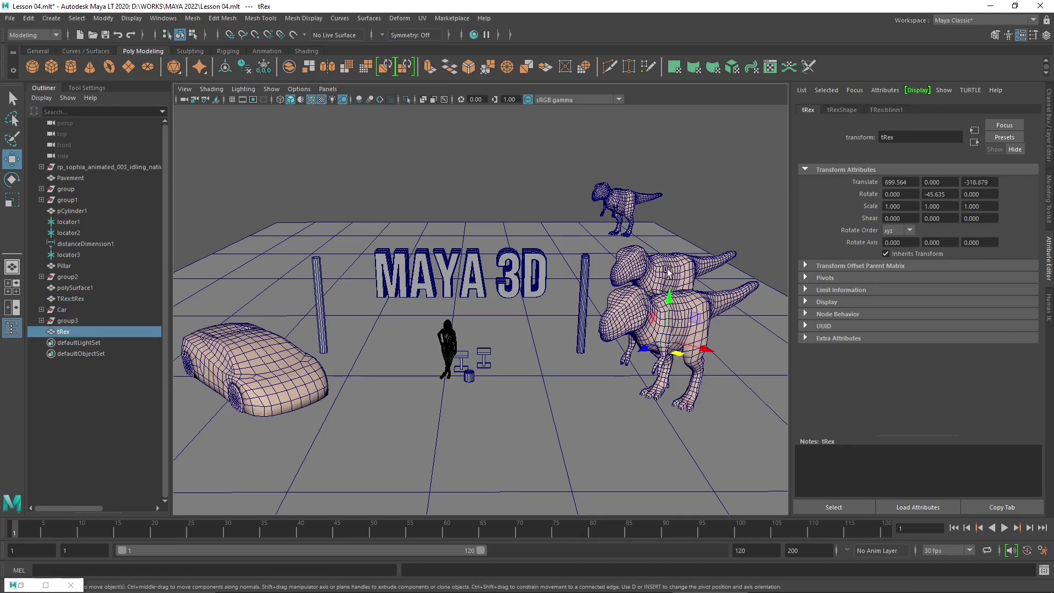
Clone the original T-Rex again and place this copy farther back, at about X 698, Z -603
{"action": "left_click", "coordinate": [682, 320]}
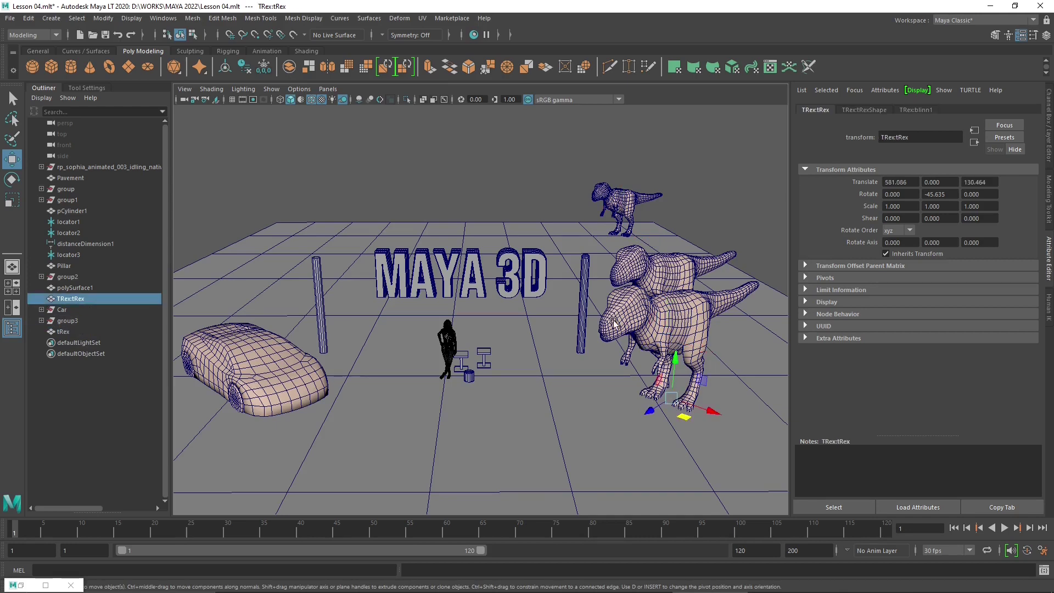
{"action": "mouse_move", "coordinate": [685, 416]}
{"action": "left_mouse_down", "text": "shift"}
{"action": "mouse_move", "coordinate": [664, 293]}
{"action": "mouse_move", "coordinate": [658, 327]}
{"action": "left_mouse_up", "text": "shift"}
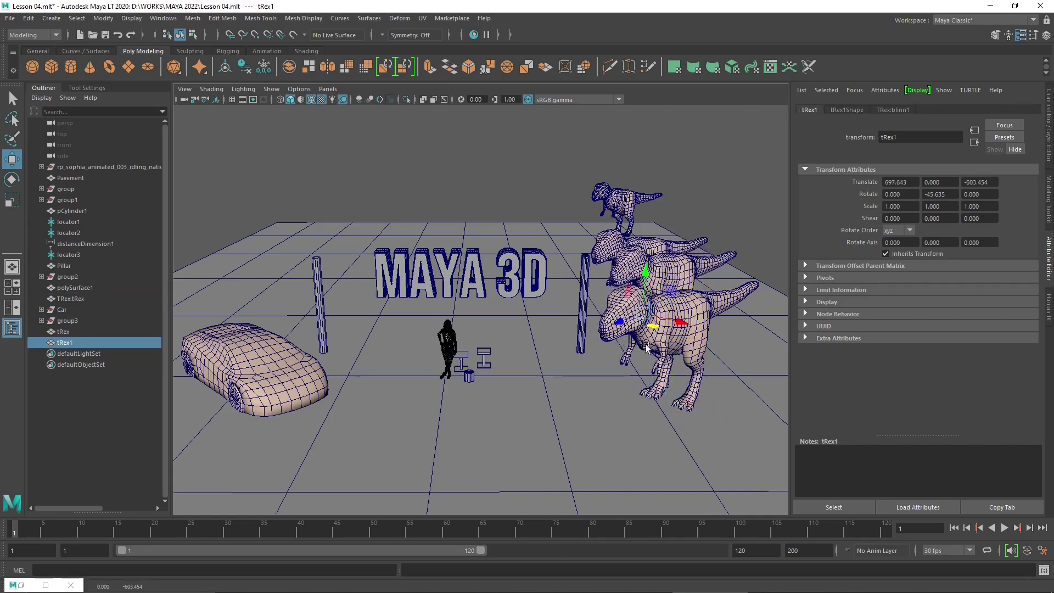
Delete the grouped T-Rex copy, group3, at the far end of the scene
{"action": "left_click", "coordinate": [62, 333]}
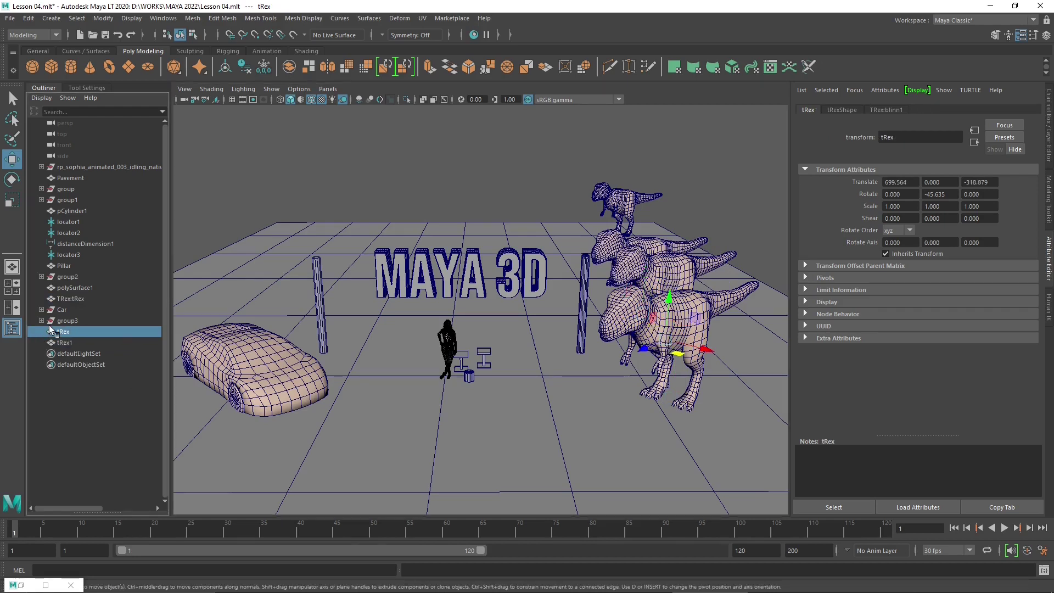
{"action": "left_click", "coordinate": [619, 191]}
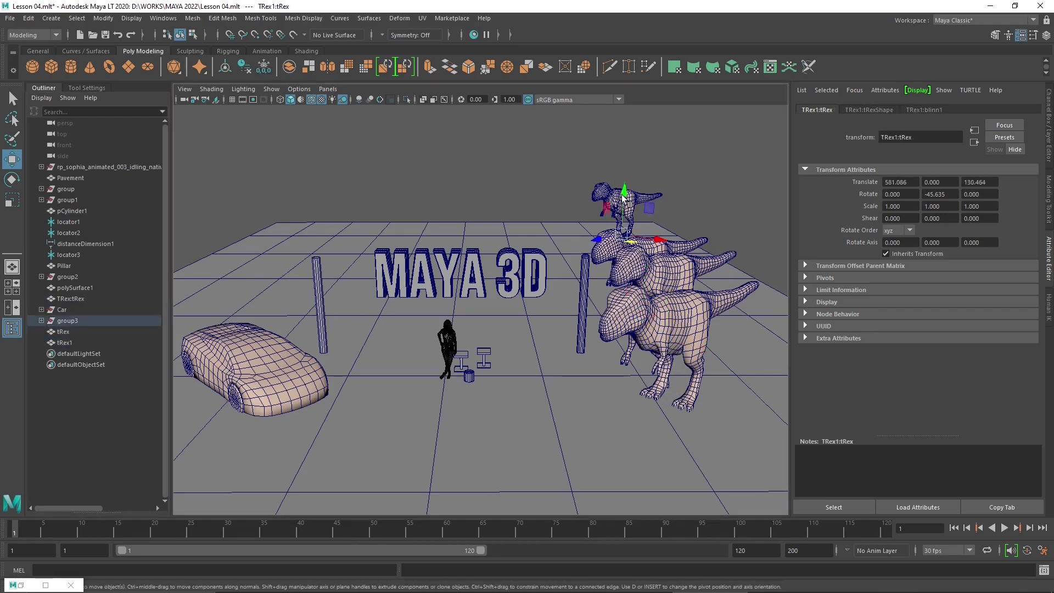
{"action": "left_click", "coordinate": [71, 321]}
{"action": "key", "text": "Delete"}
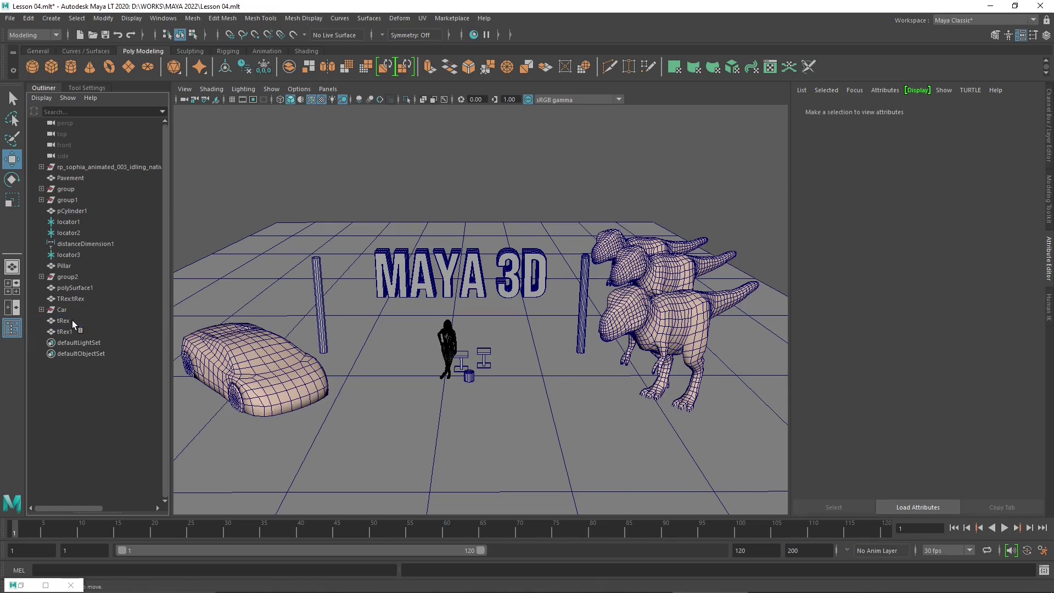
Delete the farther of the two cloned T-Rex copies, tRex1
{"action": "left_click", "coordinate": [670, 331]}
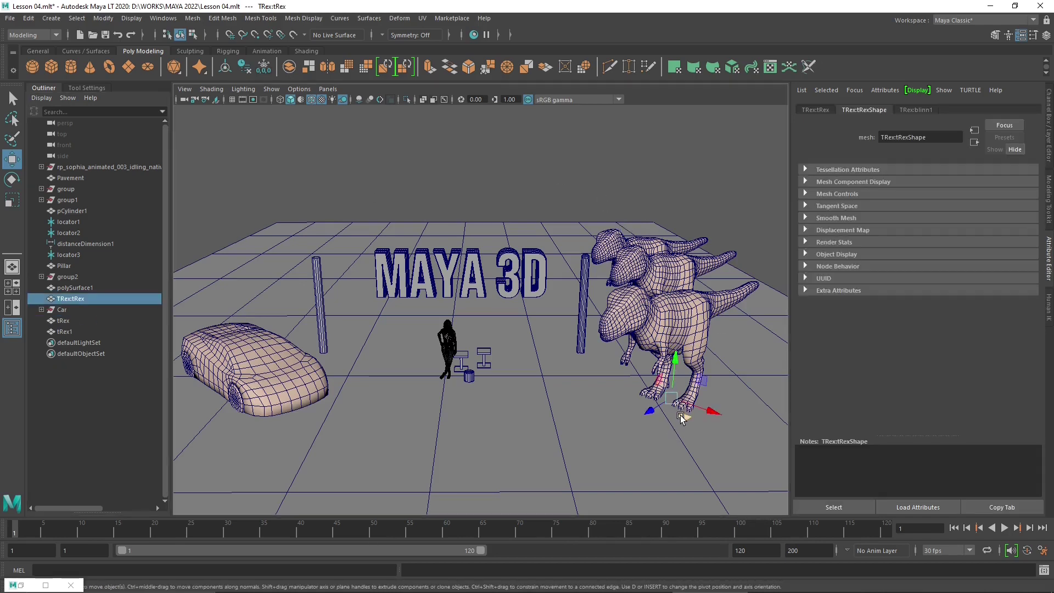
{"action": "left_click", "coordinate": [28, 18]}
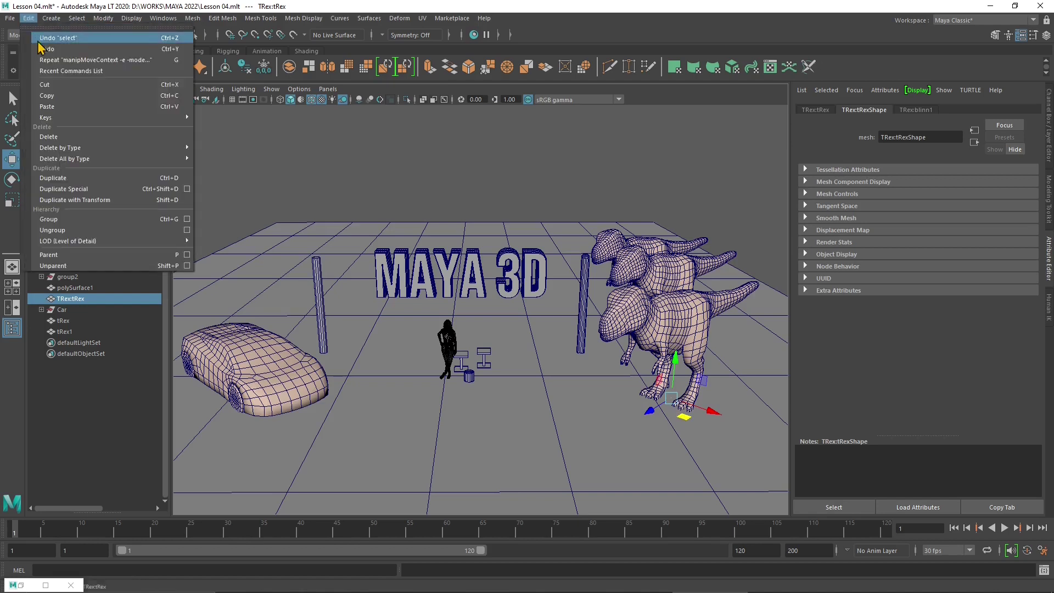
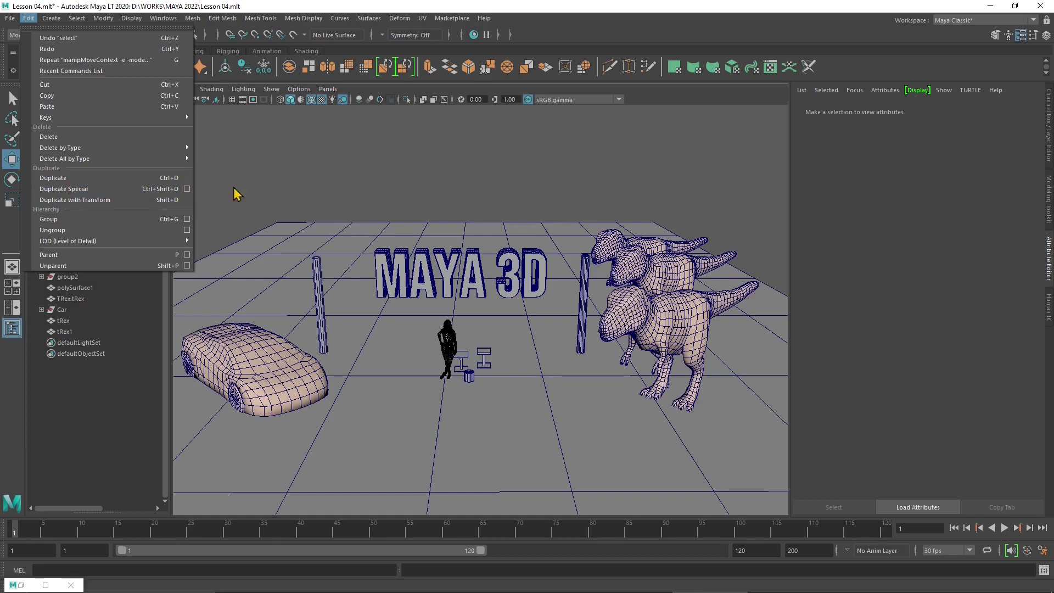
{"action": "left_click", "coordinate": [666, 275]}
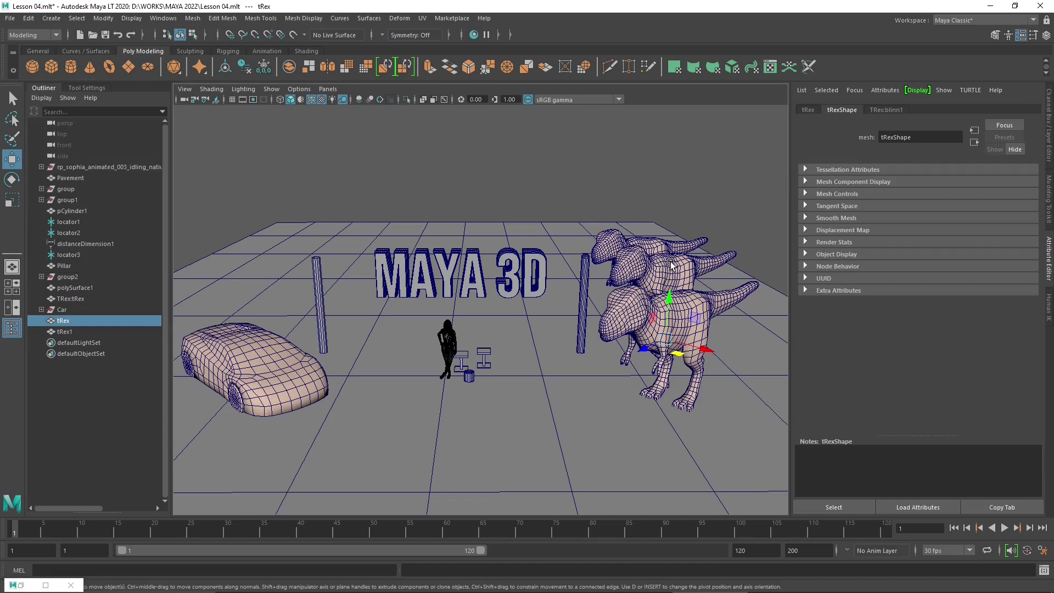
{"action": "left_click", "coordinate": [64, 331]}
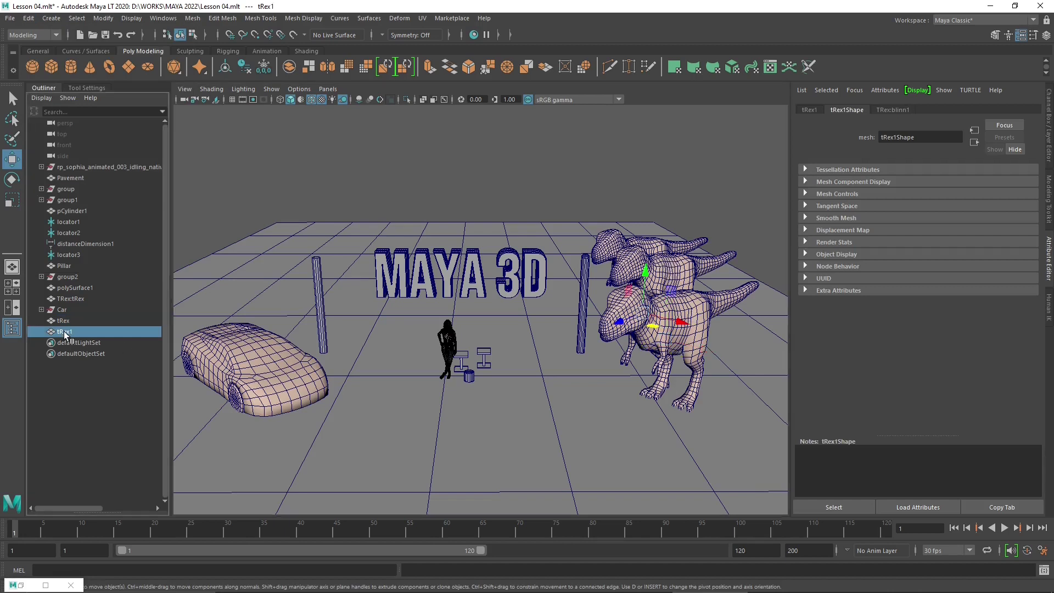
{"action": "key", "text": "Delete"}
Delete the remaining cloned copy, tRex, leaving only the original T-Rex
{"action": "left_click", "coordinate": [680, 270]}
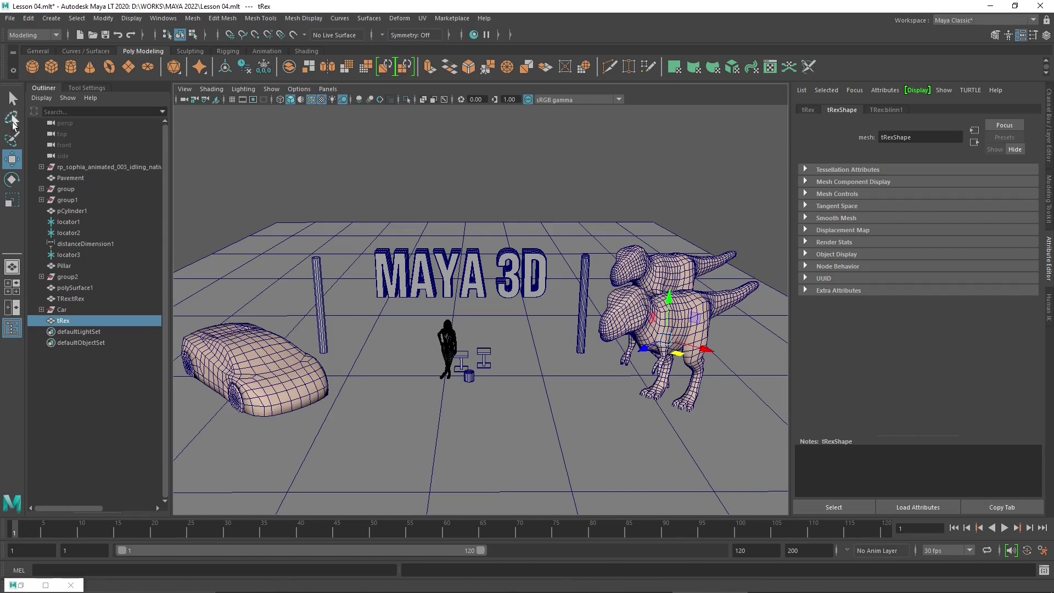
{"action": "left_click", "coordinate": [62, 309]}
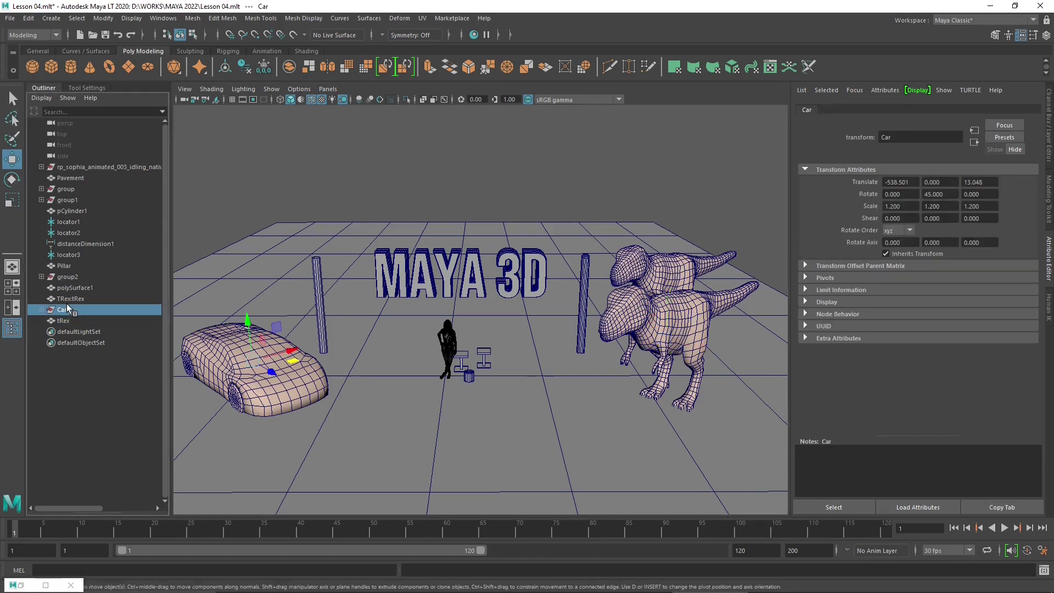
{"action": "left_click", "coordinate": [63, 321]}
{"action": "left_click", "coordinate": [71, 300]}
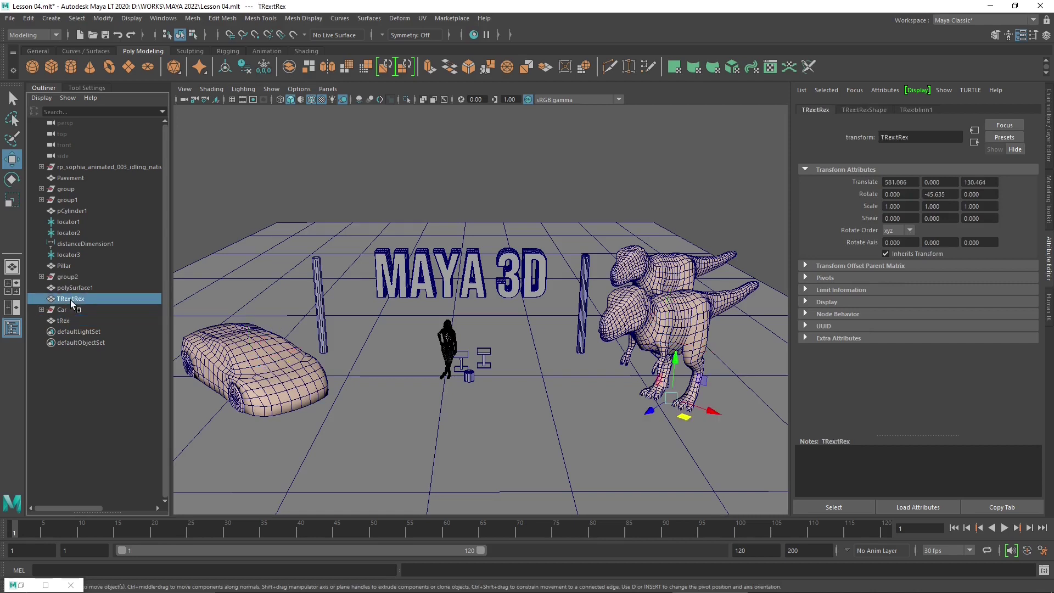
{"action": "left_click", "coordinate": [72, 321]}
{"action": "key", "text": "Delete"}
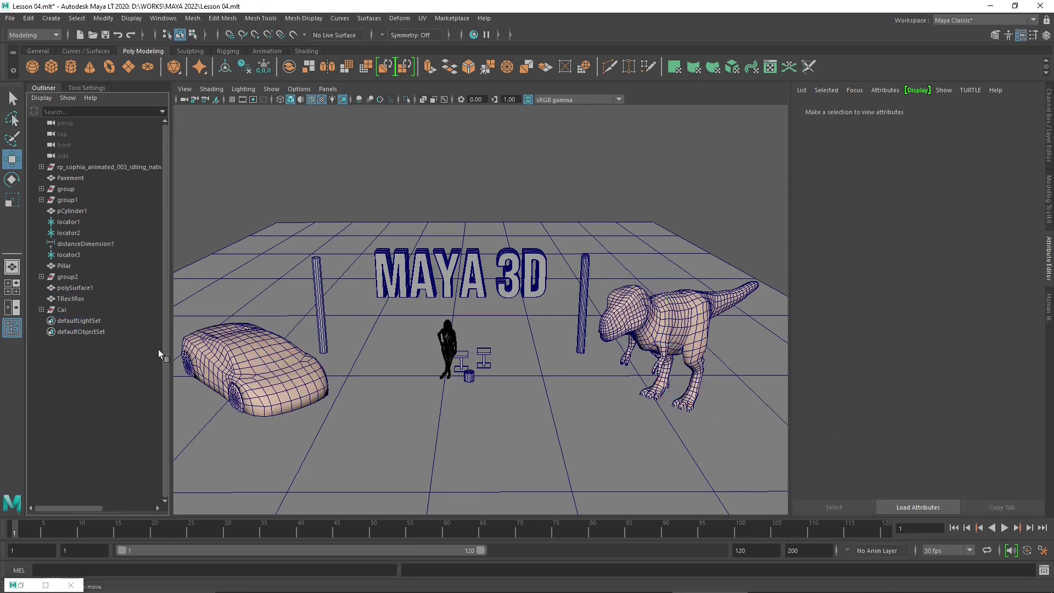
Duplicate the original T-Rex in place and move the duplicate behind it along the ground, to about Z -638
{"action": "left_click", "coordinate": [693, 305]}
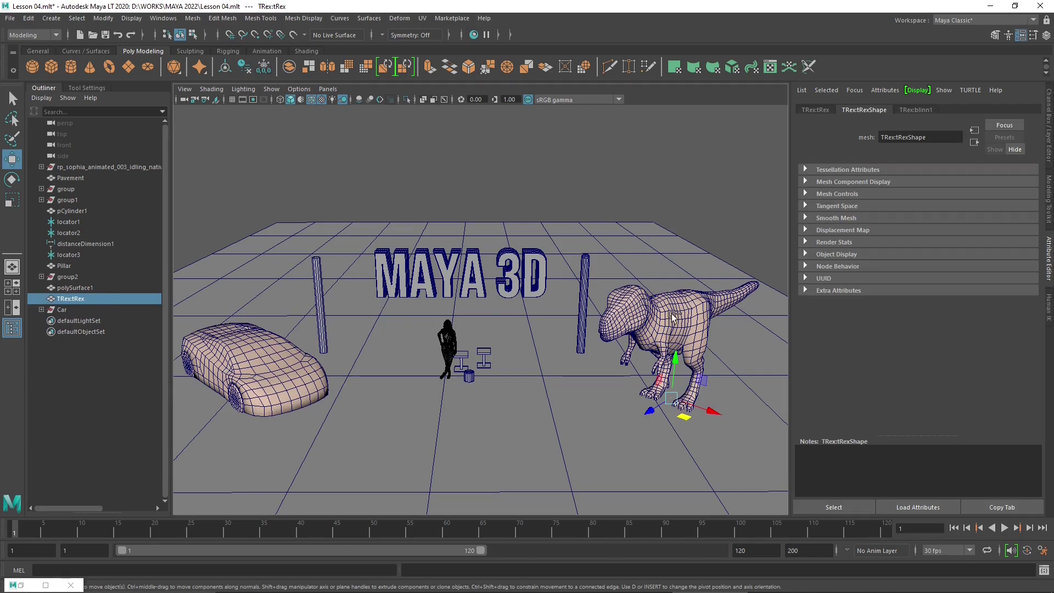
{"action": "key", "text": "ctrl+d"}
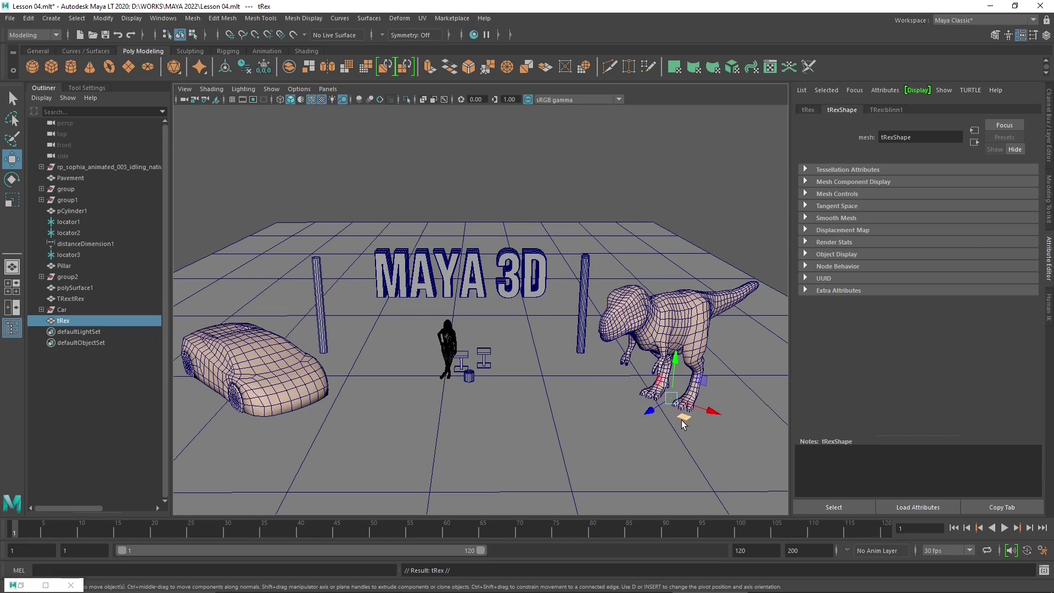
{"action": "left_click_drag", "start_coordinate": [683, 418], "coordinate": [676, 365]}
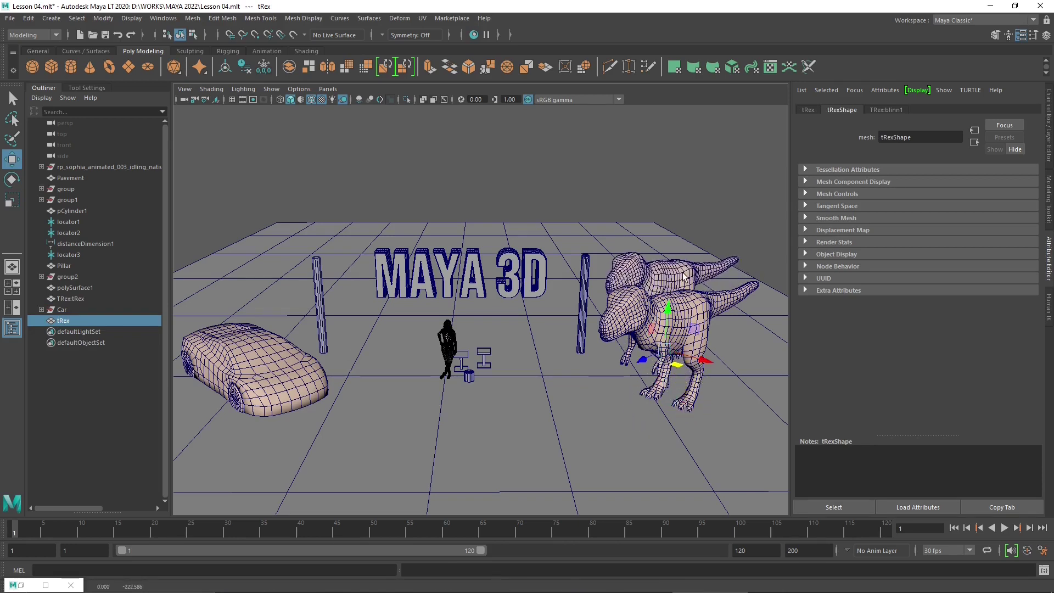
{"action": "left_click_drag", "start_coordinate": [677, 368], "coordinate": [665, 328]}
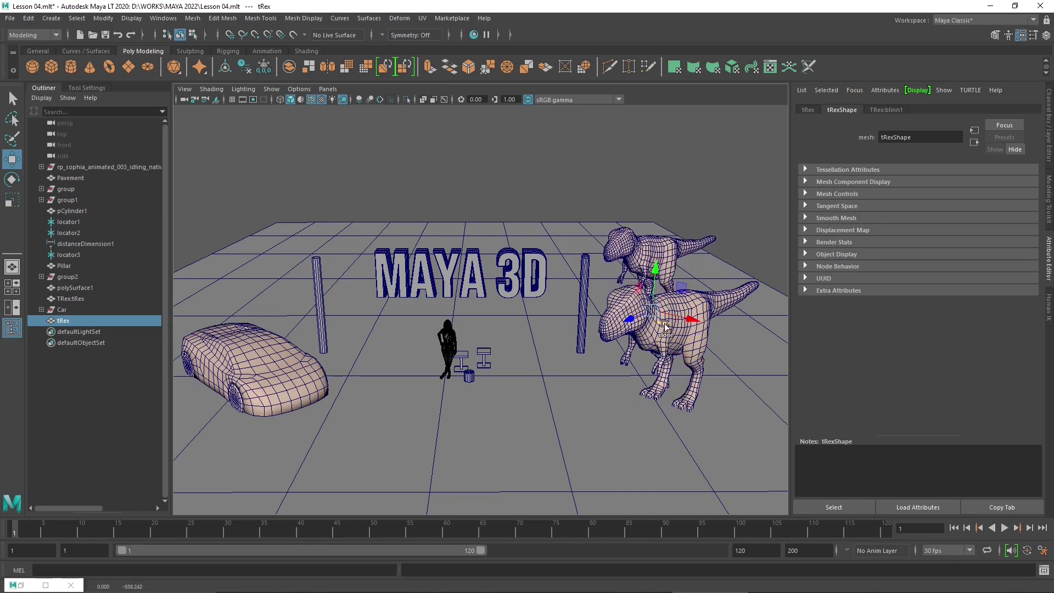
Duplicate the moved T-Rex with its transform eight times to build a receding row of evenly spaced copies
{"action": "key", "text": "shift+d"}
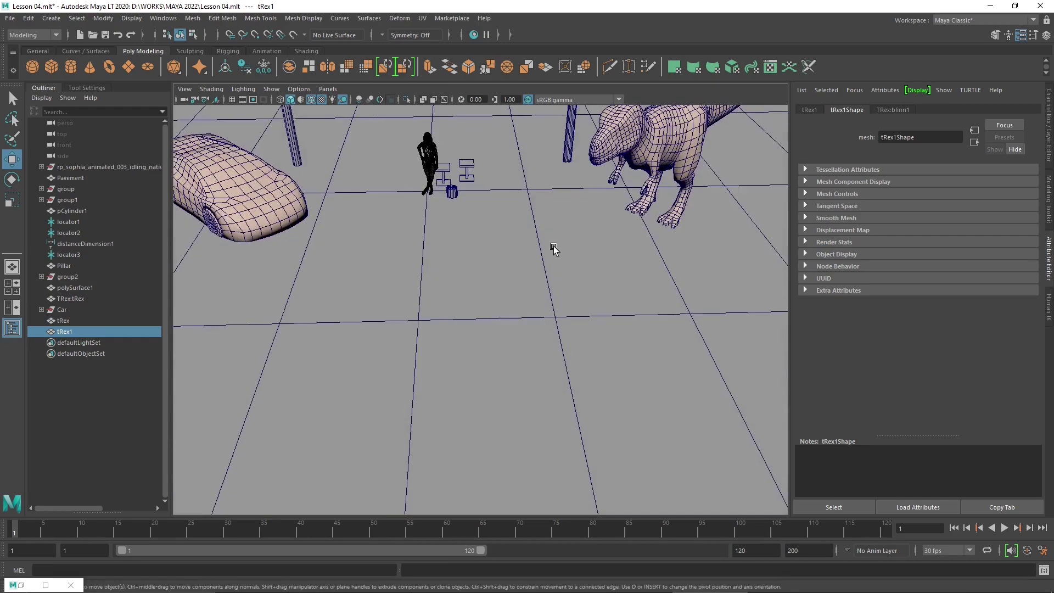
{"action": "scroll", "coordinate": [554, 249], "scroll_direction": "down", "scroll_amount": 6}
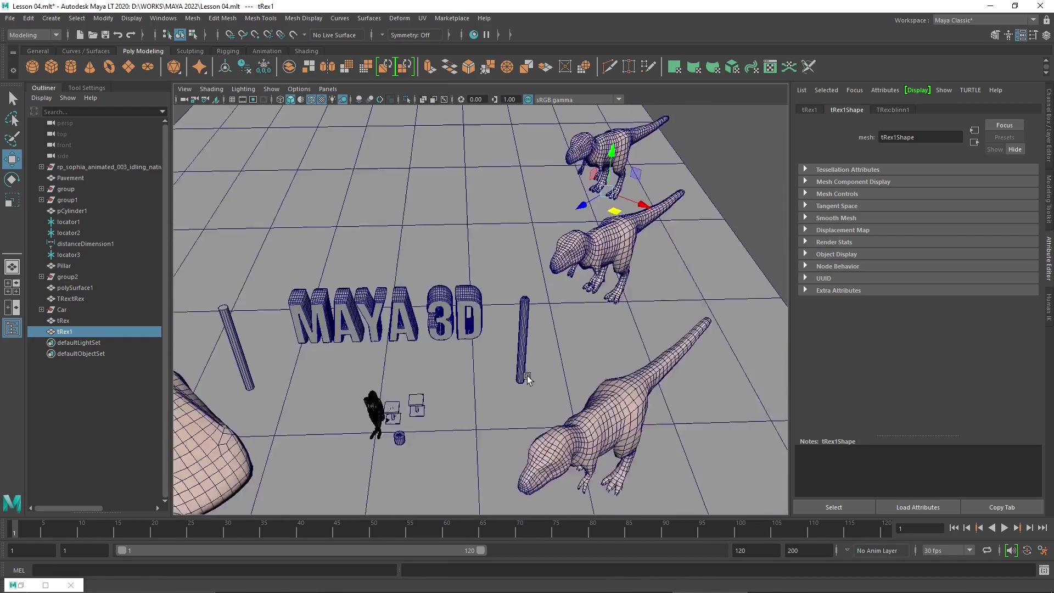
{"action": "scroll", "coordinate": [558, 339], "scroll_direction": "down", "scroll_amount": 5}
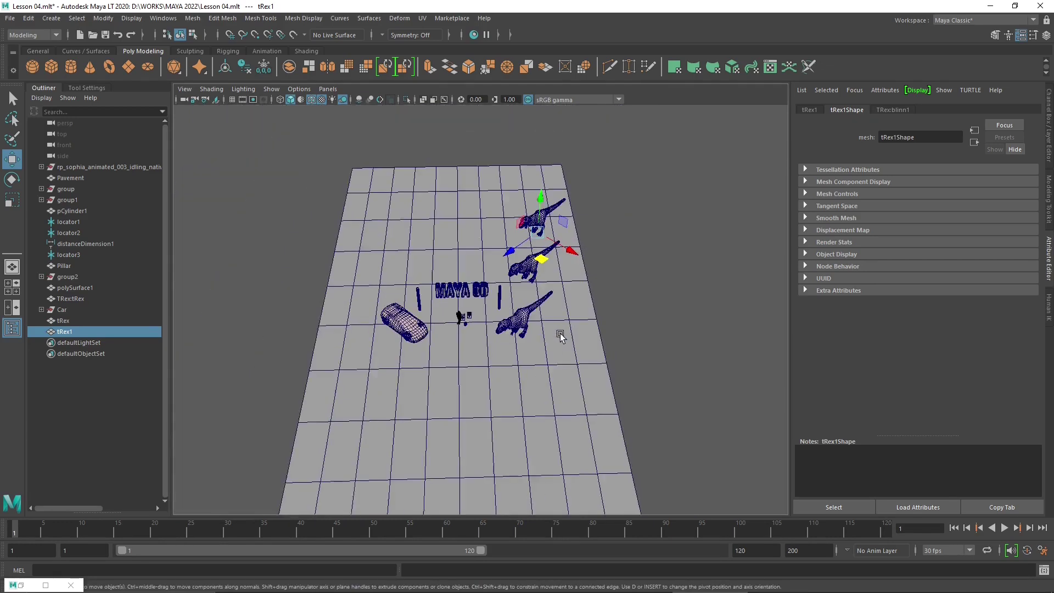
{"action": "scroll", "coordinate": [522, 346], "scroll_direction": "up", "scroll_amount": 2}
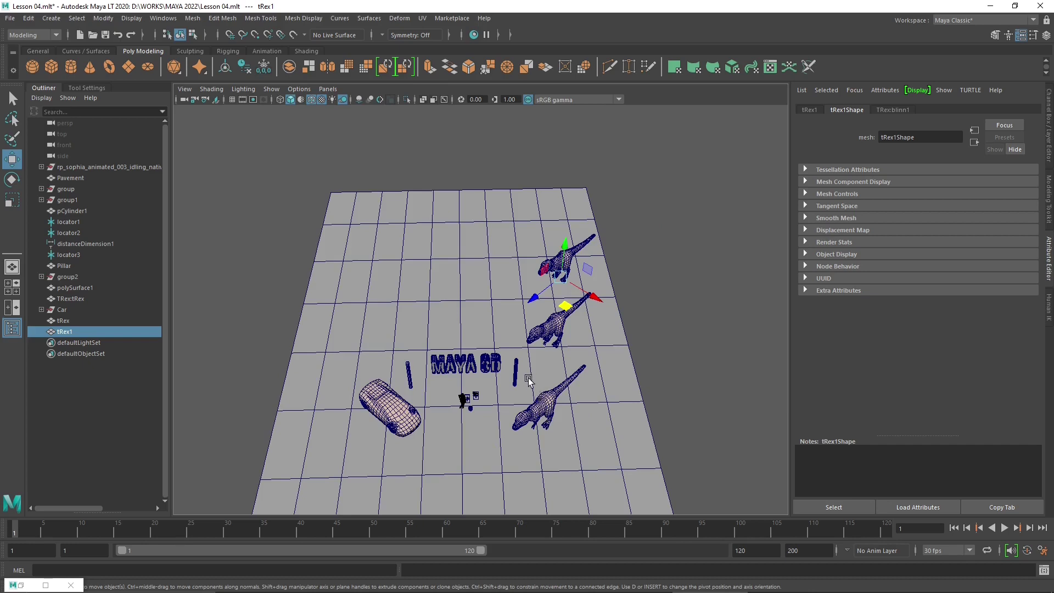
{"action": "key", "text": "shift+d"}
{"action": "key", "text": "shift+d"}
{"action": "key", "text": "shift+d"}
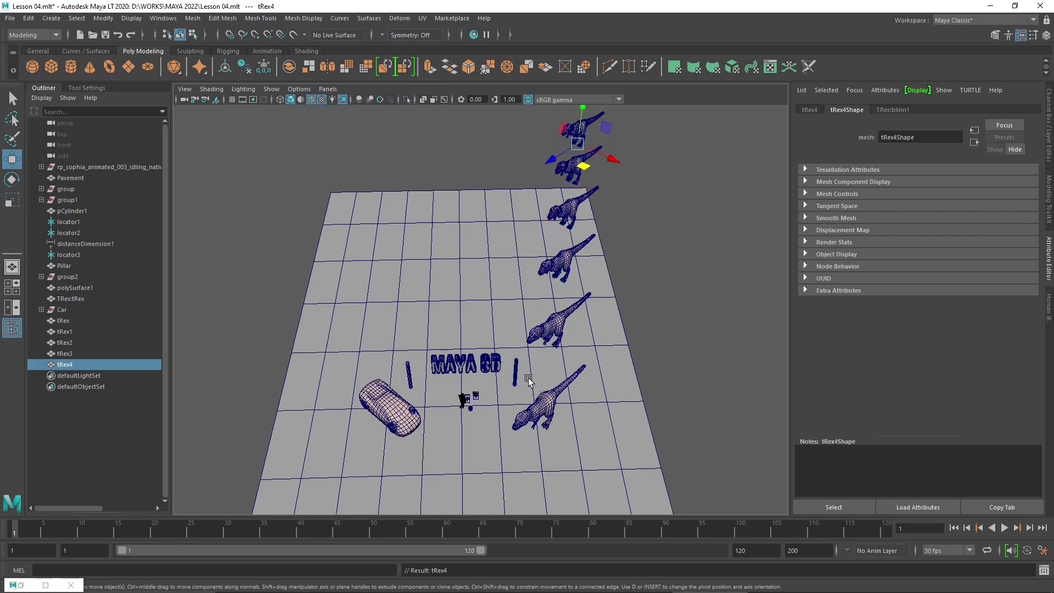
{"action": "key", "text": "shift+d"}
{"action": "key", "text": "shift+d"}
{"action": "key", "text": "shift+d"}
{"action": "key", "text": "shift+d"}
{"action": "scroll", "coordinate": [617, 435], "scroll_direction": "down", "scroll_amount": 2}
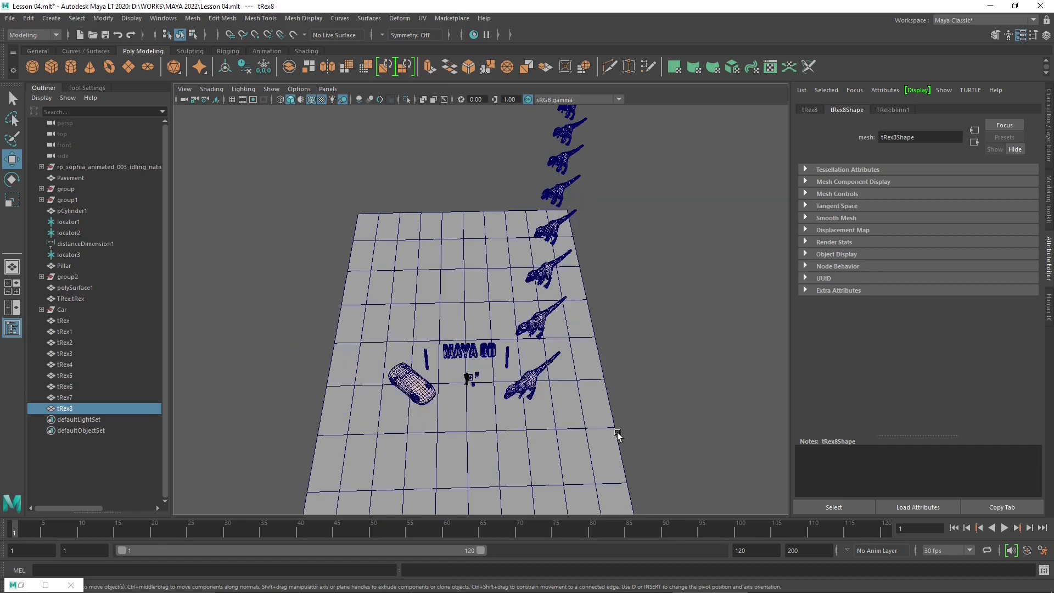
{"action": "mouse_move", "coordinate": [556, 289]}
{"action": "left_mouse_down", "text": "alt"}
{"action": "mouse_move", "coordinate": [549, 400]}
{"action": "mouse_move", "coordinate": [546, 242]}
{"action": "mouse_move", "coordinate": [552, 278]}
{"action": "left_mouse_up", "text": "alt"}
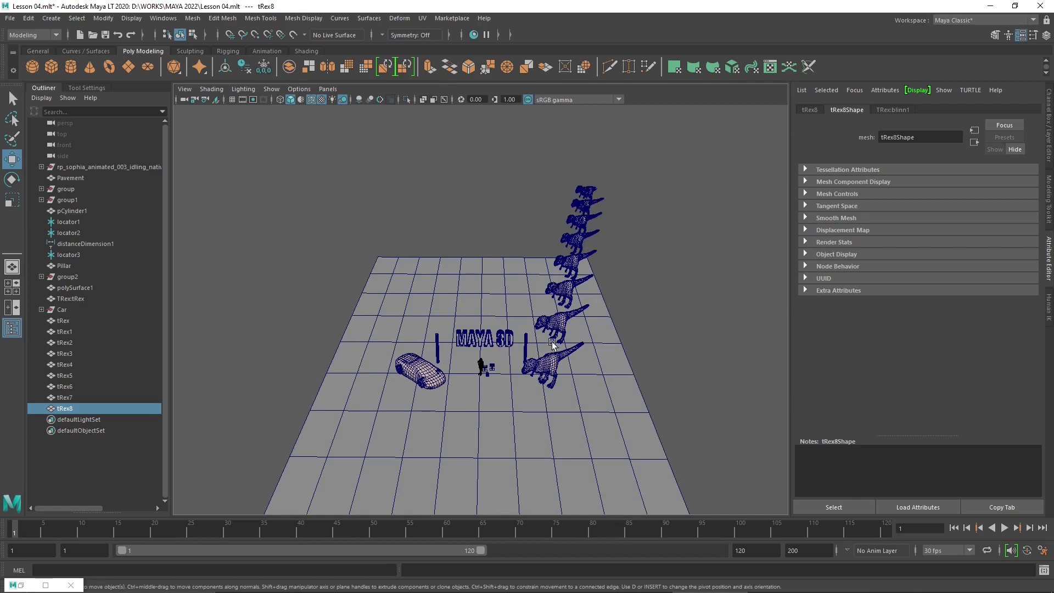
Open the Camera Attribute Editor for the perspective view's camera
{"action": "key", "text": "space"}
{"action": "mouse_move", "coordinate": [485, 397]}
{"action": "left_mouse_down"}
{"action": "mouse_move", "coordinate": [516, 302]}
{"action": "mouse_move", "coordinate": [472, 347]}
{"action": "mouse_move", "coordinate": [480, 273]}
{"action": "mouse_move", "coordinate": [610, 187]}
{"action": "mouse_move", "coordinate": [559, 213]}
{"action": "mouse_move", "coordinate": [558, 236]}
{"action": "mouse_move", "coordinate": [604, 235]}
{"action": "mouse_move", "coordinate": [595, 230]}
{"action": "mouse_move", "coordinate": [466, 431]}
{"action": "mouse_move", "coordinate": [442, 480]}
{"action": "mouse_move", "coordinate": [466, 494]}
{"action": "mouse_move", "coordinate": [512, 463]}
{"action": "mouse_move", "coordinate": [562, 363]}
{"action": "mouse_move", "coordinate": [511, 434]}
{"action": "mouse_move", "coordinate": [496, 367]}
{"action": "mouse_move", "coordinate": [485, 377]}
{"action": "left_mouse_up"}
{"action": "key", "text": "space"}
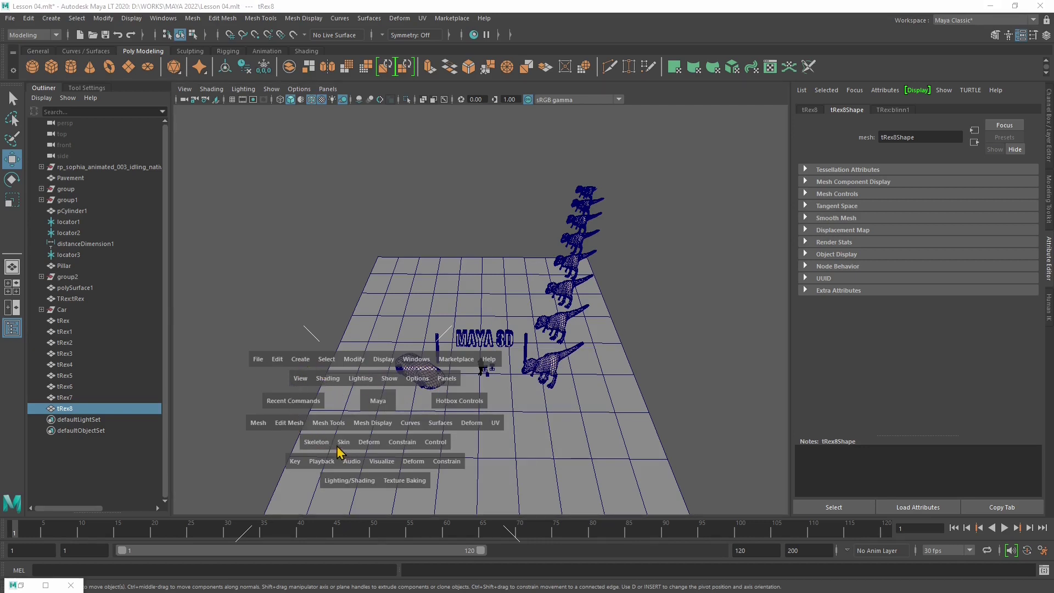
{"action": "left_click", "coordinate": [302, 384]}
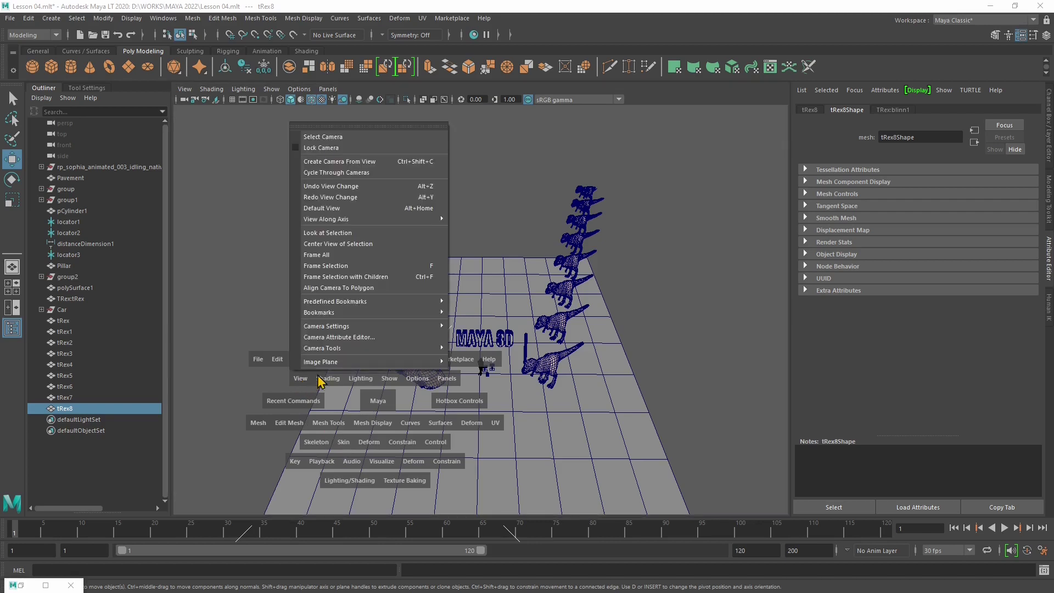
{"action": "mouse_move", "coordinate": [344, 329]}
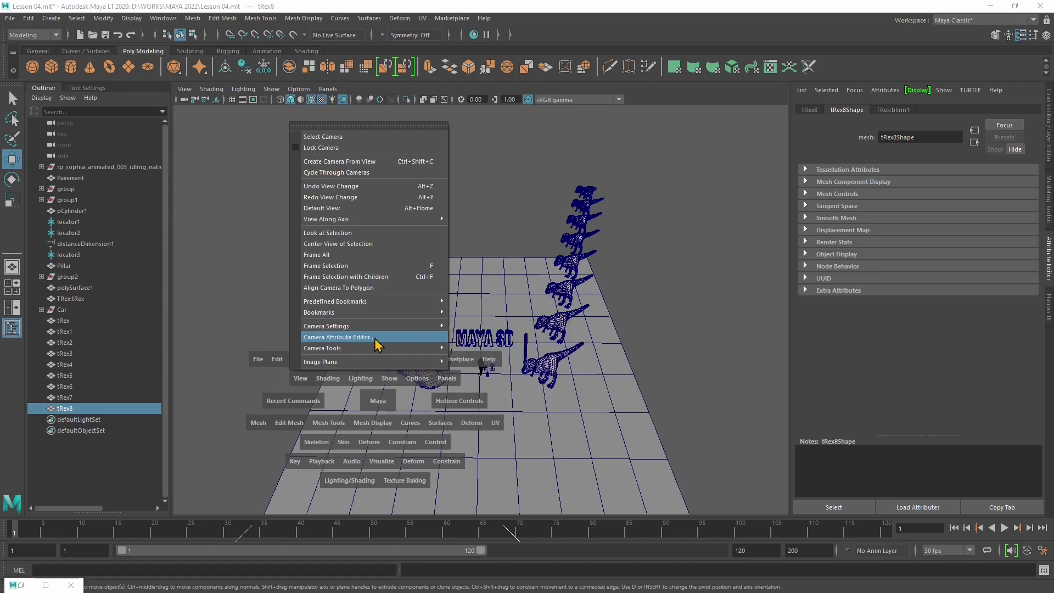
{"action": "left_click", "coordinate": [378, 338]}
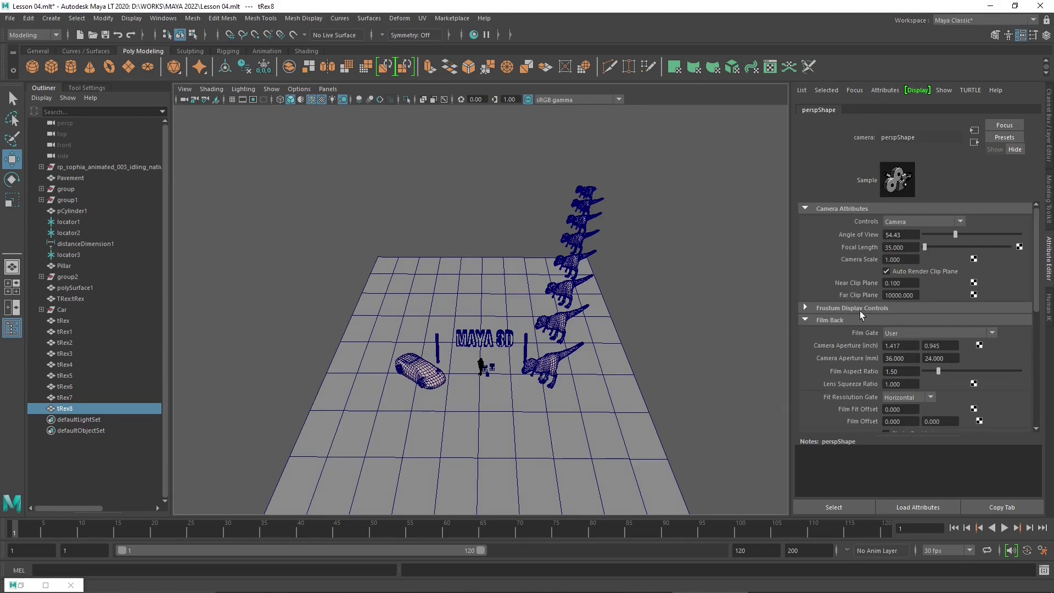
Set the perspective camera's far clip plane to 100000 and bring the whole T-Rex row into view
{"action": "left_click", "coordinate": [896, 283]}
{"action": "left_click", "coordinate": [904, 295]}
{"action": "left_click", "coordinate": [899, 297]}
{"action": "type", "text": "0"}
{"action": "left_click", "coordinate": [904, 283]}
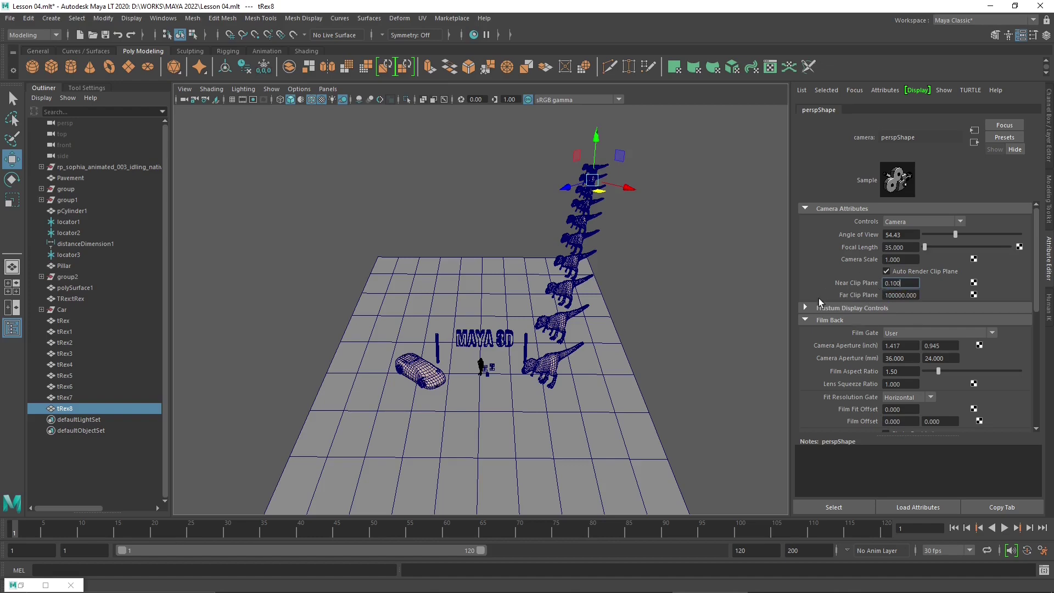
{"action": "middle_click_drag", "start_coordinate": [617, 245], "coordinate": [591, 370], "text": "alt"}
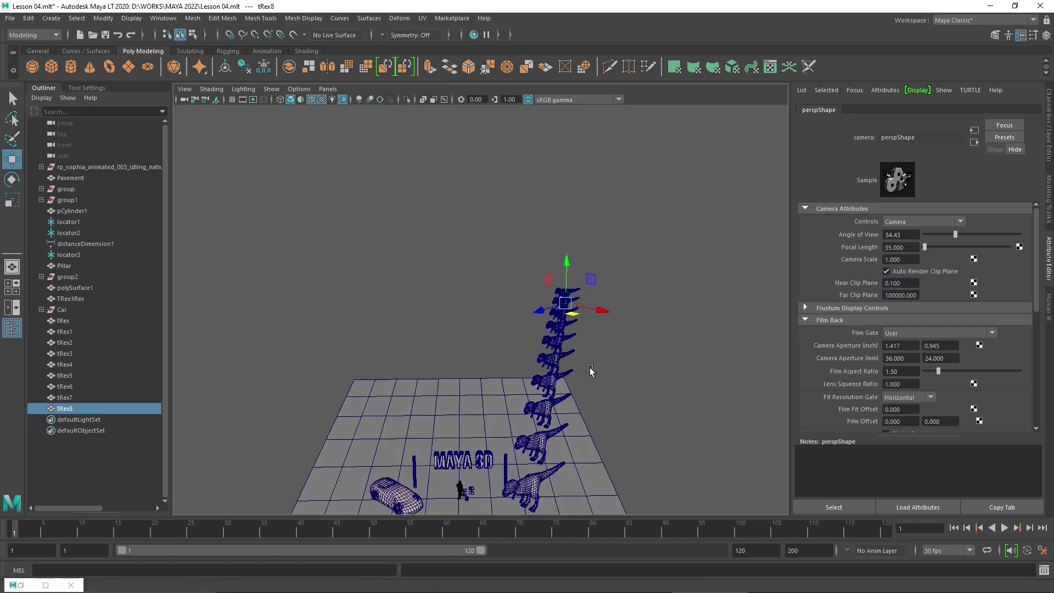
Try duplicating only the car's body and moving the copy behind the original along the ground, and delete that copy
{"action": "left_click_drag", "start_coordinate": [511, 405], "coordinate": [531, 345], "text": "alt"}
{"action": "middle_click_drag", "start_coordinate": [531, 345], "coordinate": [532, 390], "text": "alt"}
{"action": "mouse_move", "coordinate": [532, 390]}
{"action": "left_mouse_down", "text": "alt"}
{"action": "mouse_move", "coordinate": [546, 417]}
{"action": "mouse_move", "coordinate": [530, 368]}
{"action": "mouse_move", "coordinate": [530, 402]}
{"action": "left_mouse_up", "text": "alt"}
{"action": "middle_click_drag", "start_coordinate": [543, 451], "coordinate": [537, 374], "text": "alt"}
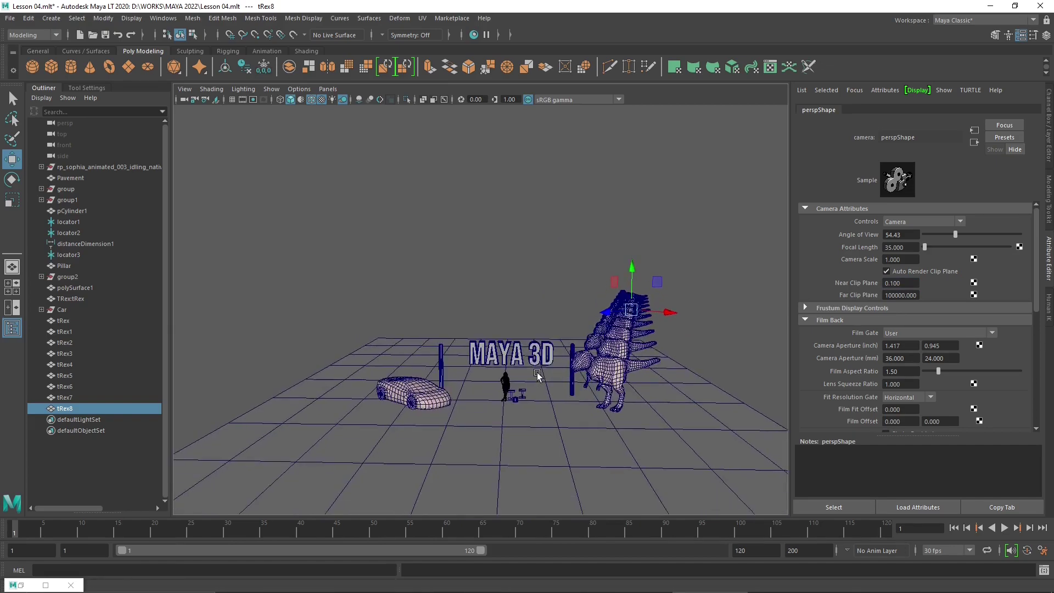
{"action": "left_click_drag", "start_coordinate": [536, 365], "coordinate": [542, 403], "text": "alt"}
{"action": "middle_click_drag", "start_coordinate": [541, 341], "coordinate": [531, 391], "text": "alt"}
{"action": "scroll", "coordinate": [497, 351], "scroll_direction": "up", "scroll_amount": 6}
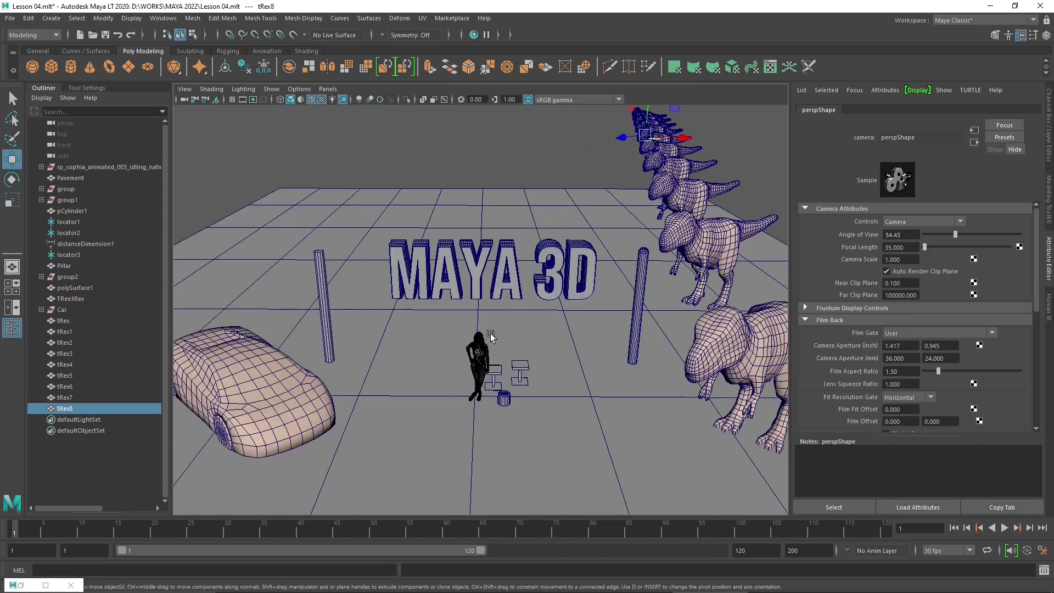
{"action": "left_click", "coordinate": [302, 370]}
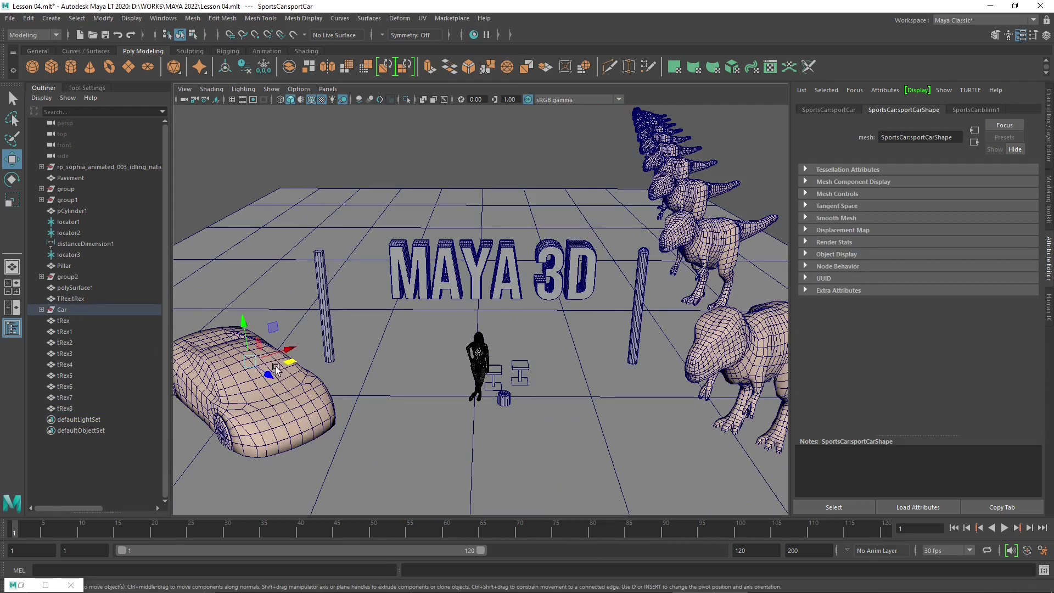
{"action": "key", "text": "ctrl+d"}
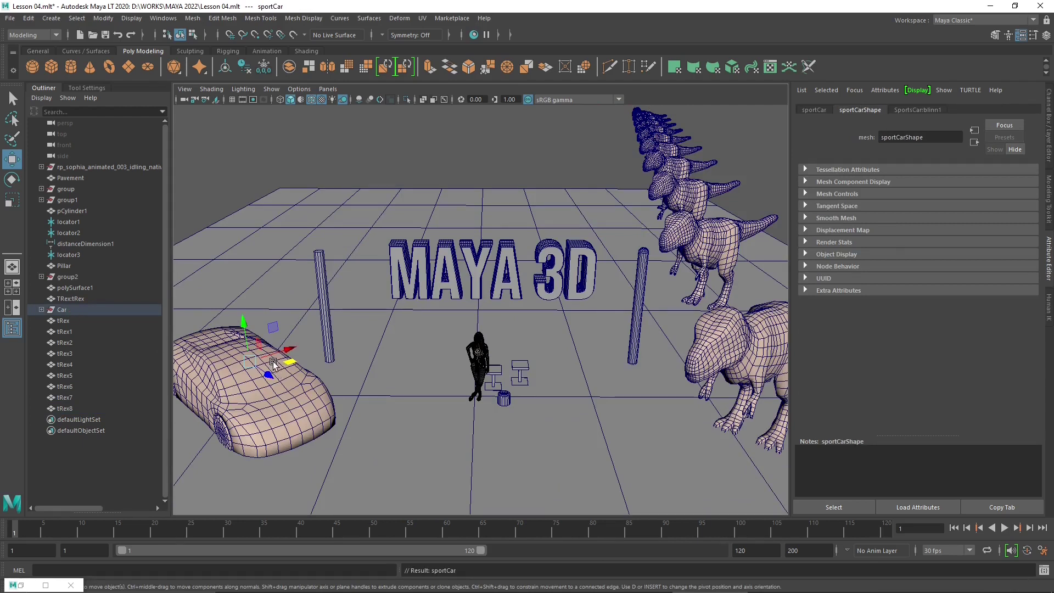
{"action": "left_click_drag", "start_coordinate": [291, 365], "coordinate": [311, 266]}
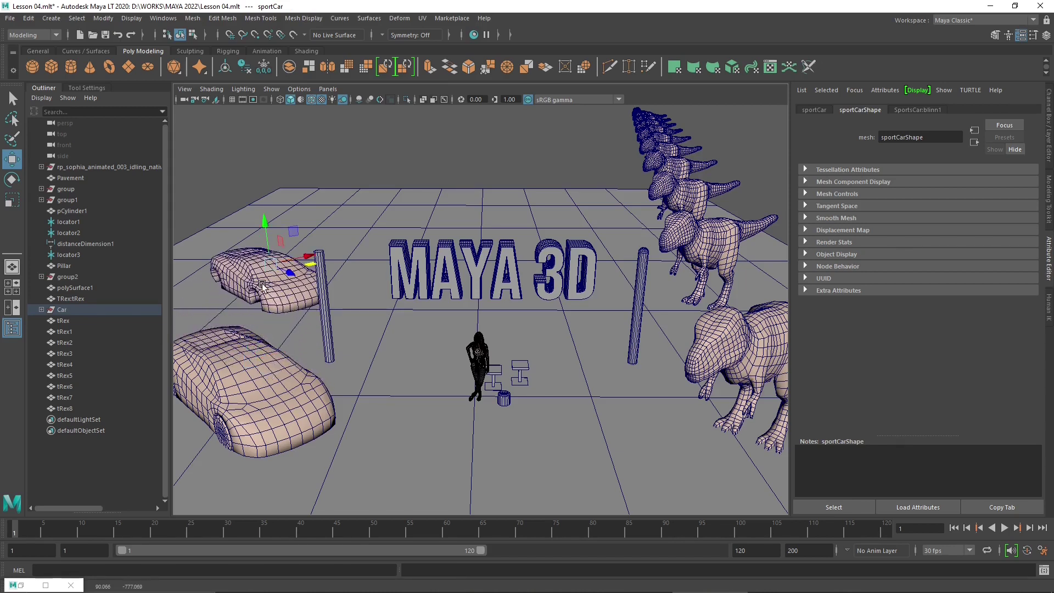
{"action": "key", "text": "Delete"}
Select the whole Car group, shift it slightly to about X -556, Z 24, and try copying it backward along the ground
{"action": "left_click", "coordinate": [244, 359]}
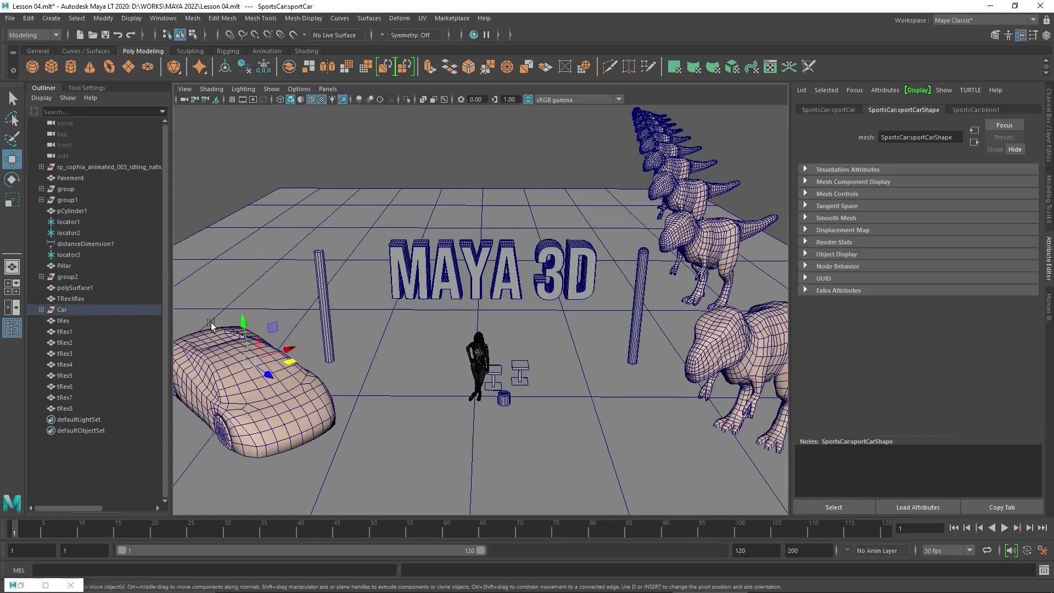
{"action": "left_click", "coordinate": [61, 309]}
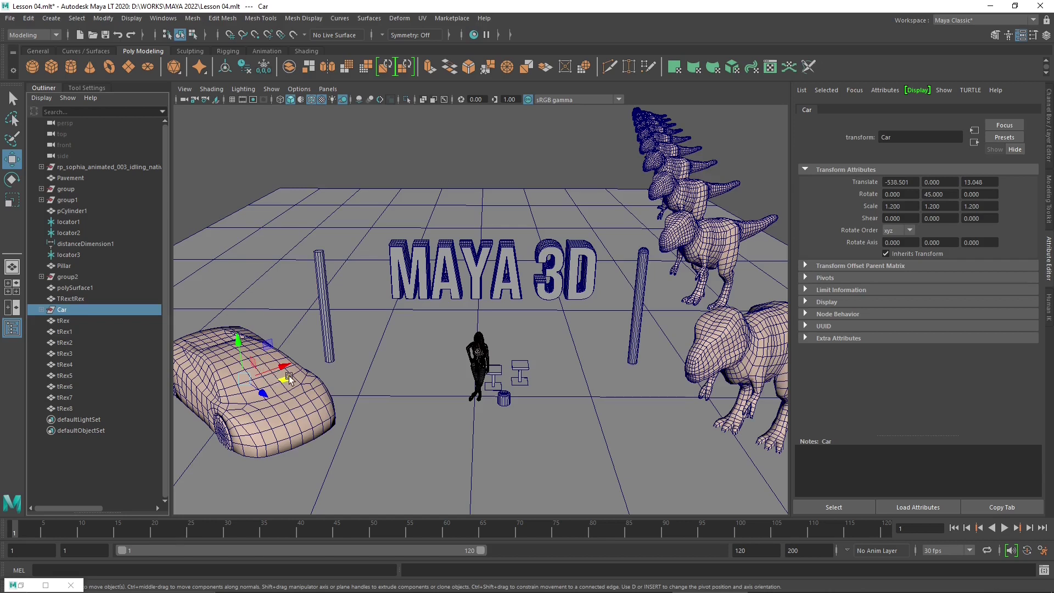
{"action": "left_click_drag", "start_coordinate": [288, 379], "coordinate": [309, 284], "text": "shift"}
{"action": "key", "text": "ctrl+z"}
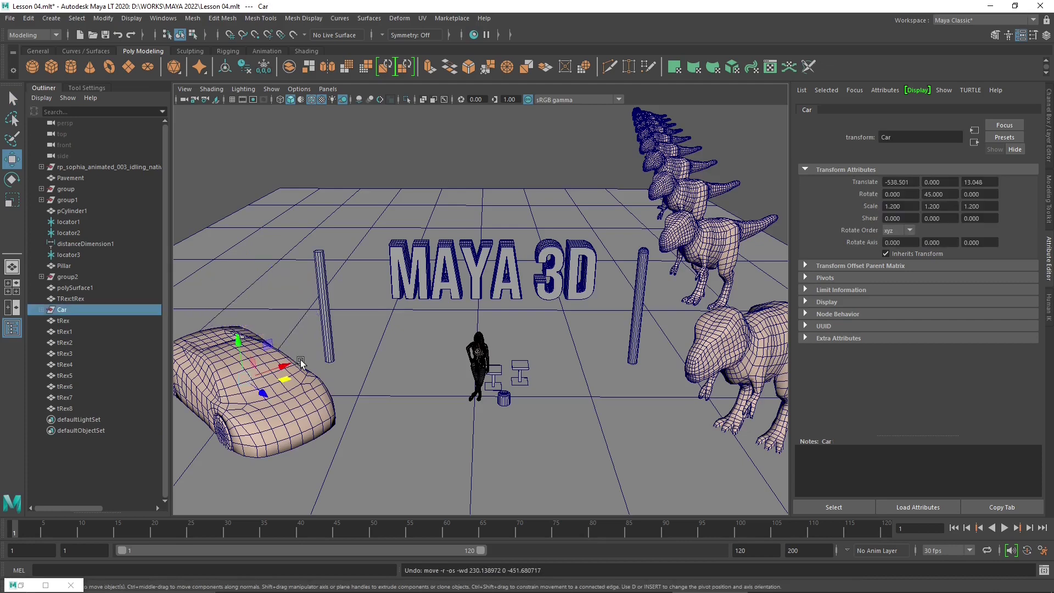
{"action": "mouse_move", "coordinate": [288, 384]}
{"action": "left_mouse_down"}
{"action": "mouse_move", "coordinate": [287, 354]}
{"action": "mouse_move", "coordinate": [279, 376]}
{"action": "mouse_move", "coordinate": [301, 286]}
{"action": "left_mouse_up"}
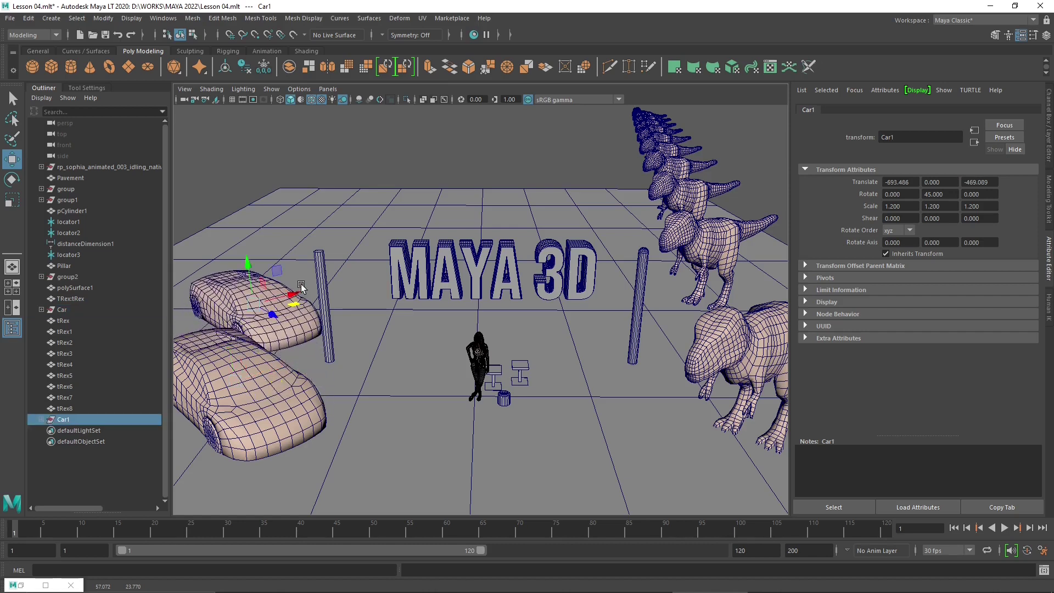
{"action": "key", "text": "ctrl+z"}
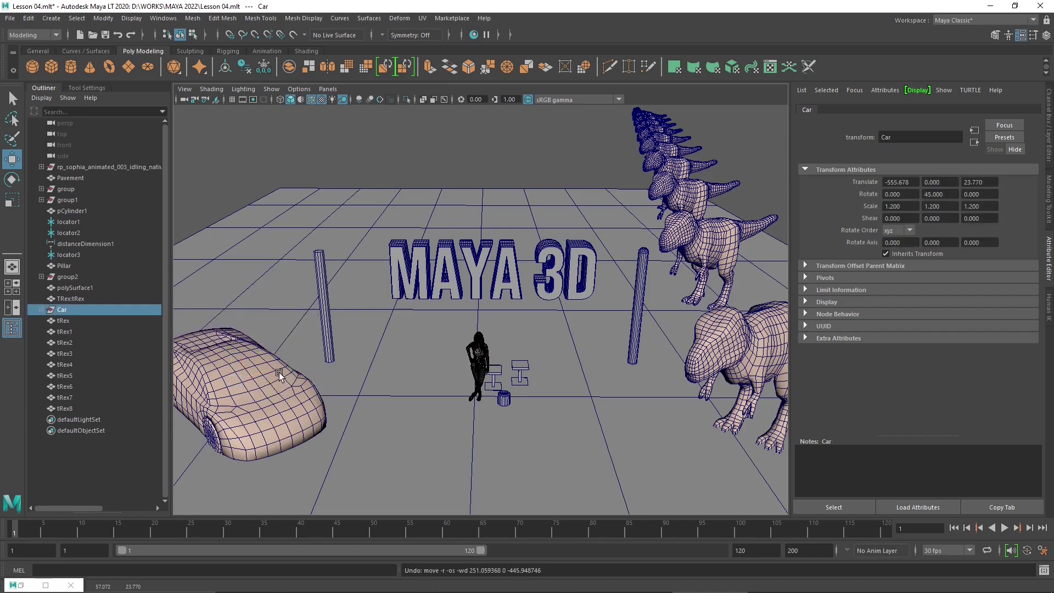
Duplicate the whole Car group and move the duplicate behind the original along the ground, to about X -728, Z -654
{"action": "key", "text": "ctrl+d"}
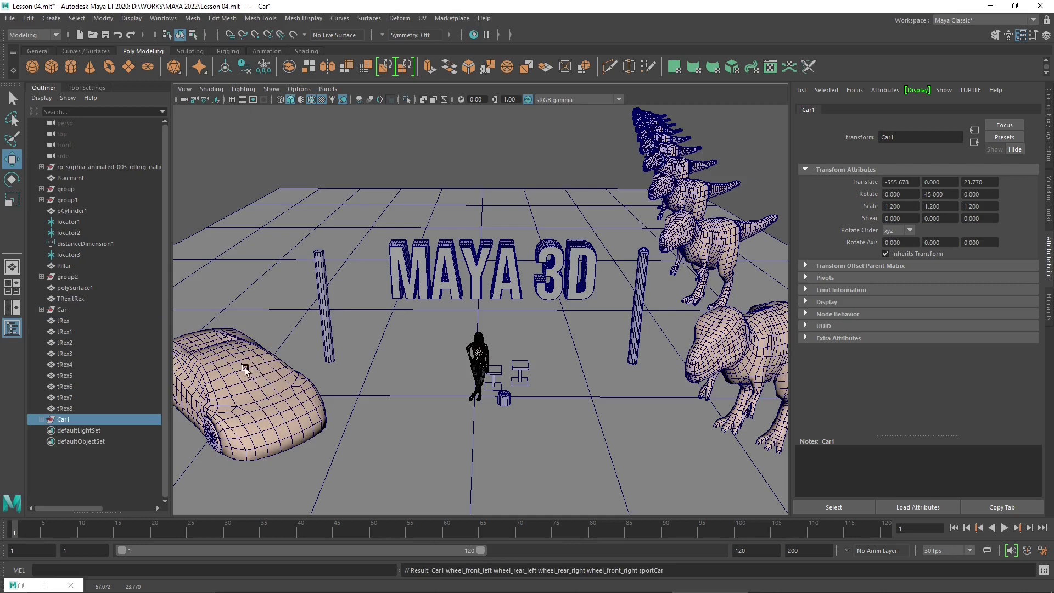
{"action": "left_click", "coordinate": [183, 421]}
{"action": "left_click", "coordinate": [65, 421]}
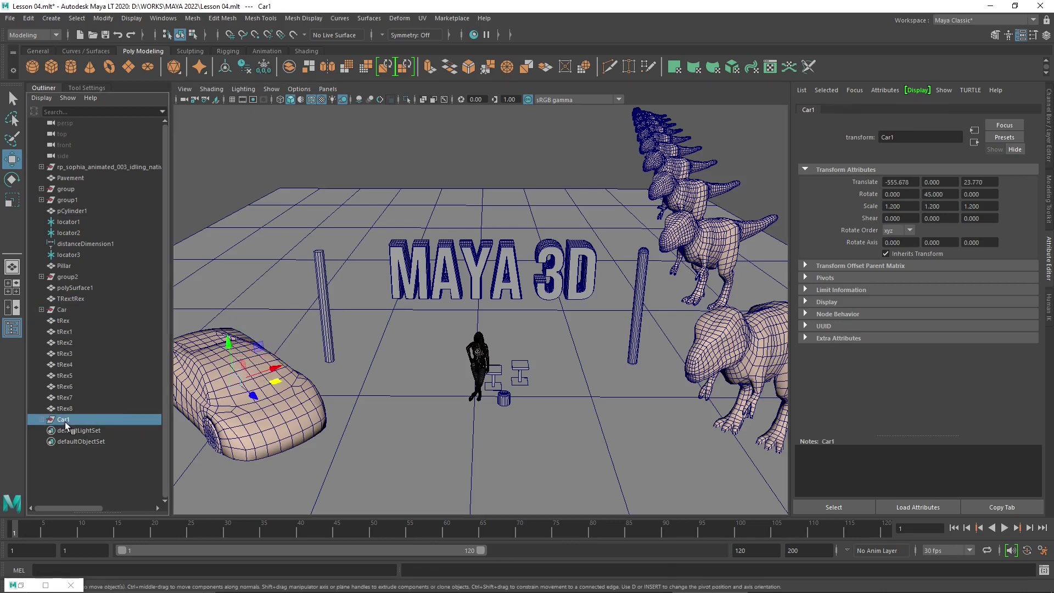
{"action": "left_click_drag", "start_coordinate": [277, 386], "coordinate": [306, 288]}
{"action": "left_click", "coordinate": [275, 325]}
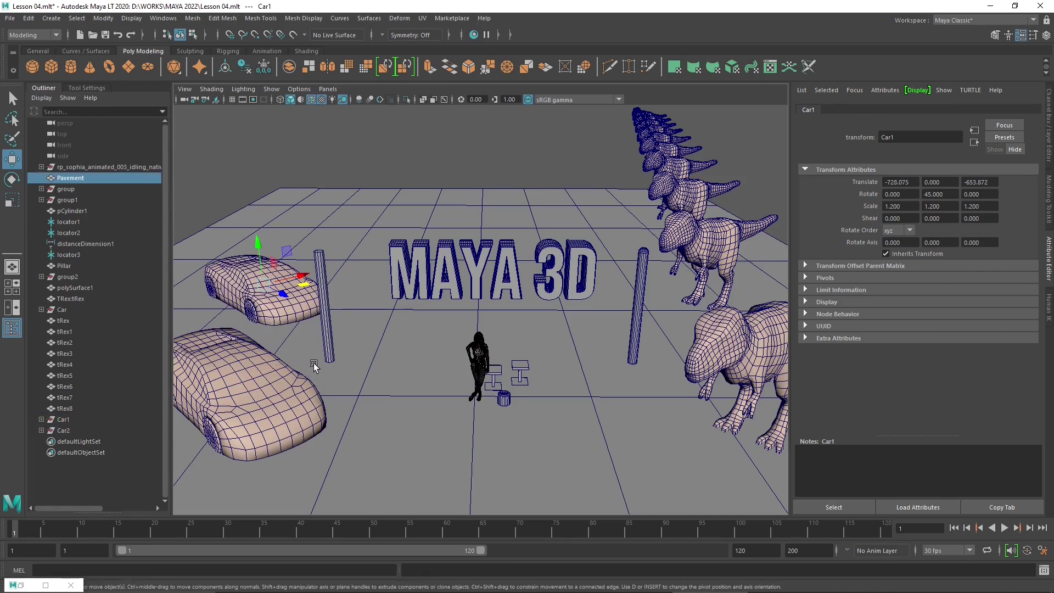
{"action": "left_click", "coordinate": [282, 295]}
Delete the two duplicated car groups, including the remaining wheels, so only the original Car group is left
{"action": "left_click", "coordinate": [67, 419]}
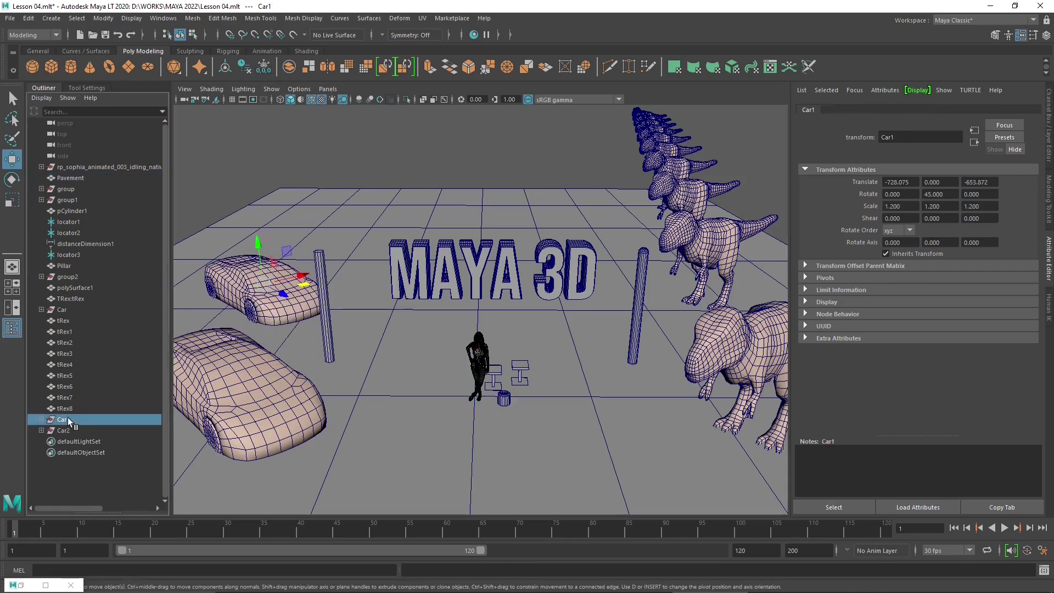
{"action": "key", "text": "Delete"}
{"action": "left_click", "coordinate": [257, 260]}
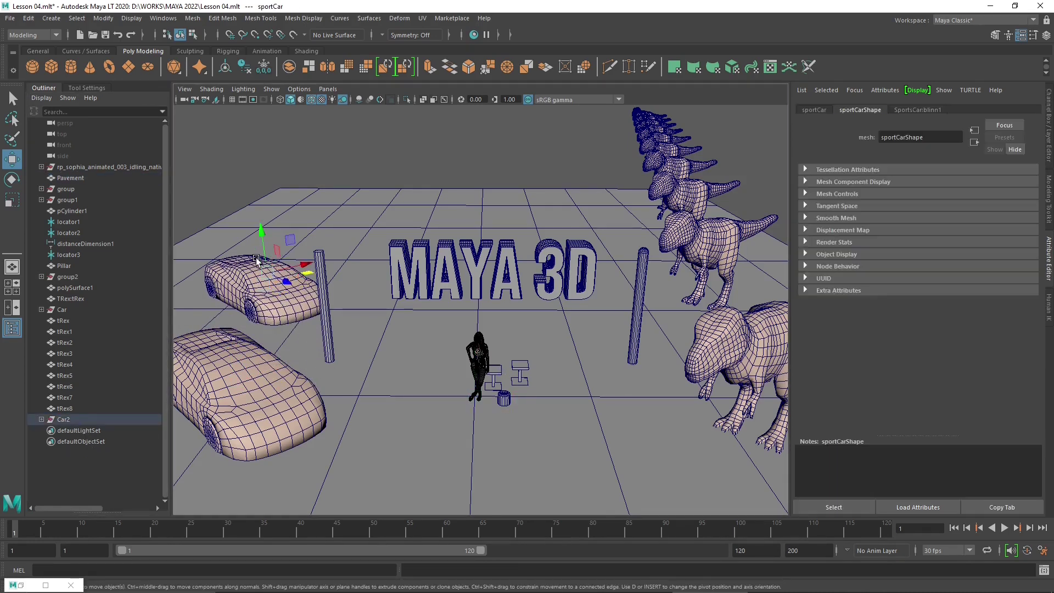
{"action": "key", "text": "Delete"}
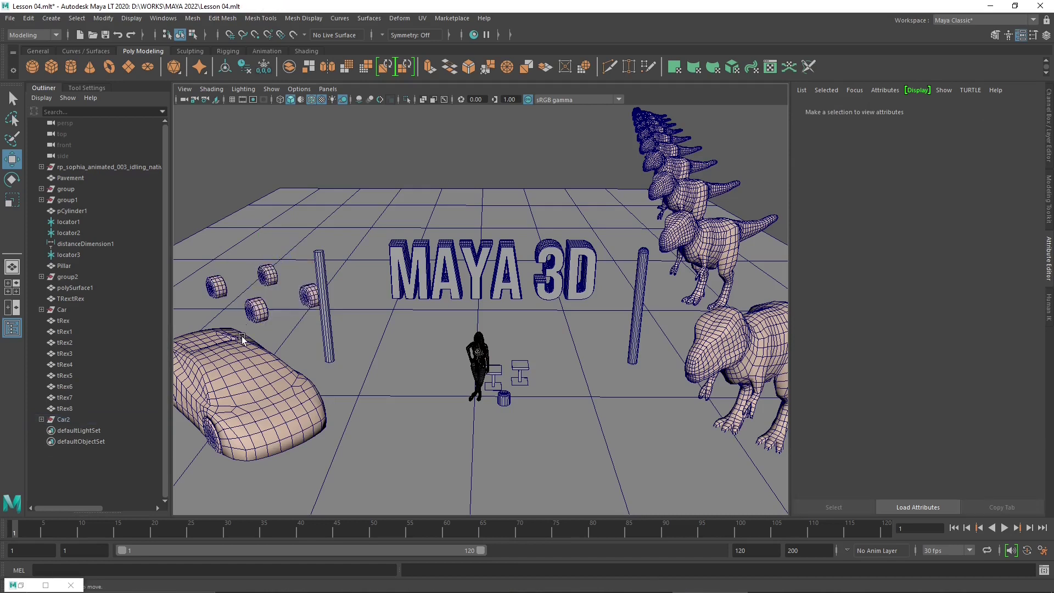
{"action": "left_click", "coordinate": [63, 420]}
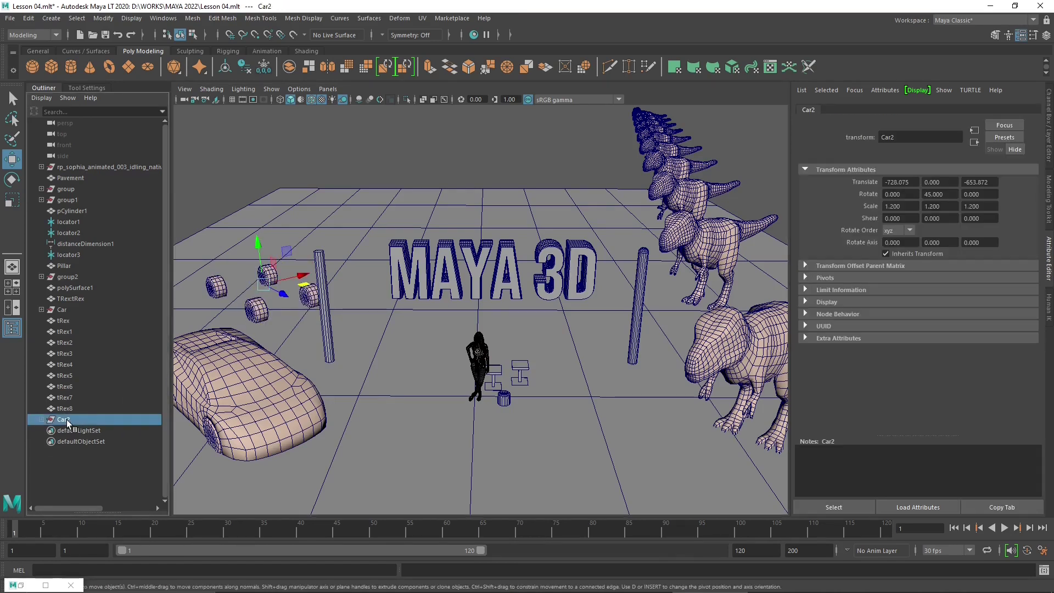
{"action": "key", "text": "Delete"}
Try copying the original Car group while moving it back along the ground to about X -675, Z -465, and undo it
{"action": "left_click", "coordinate": [71, 310]}
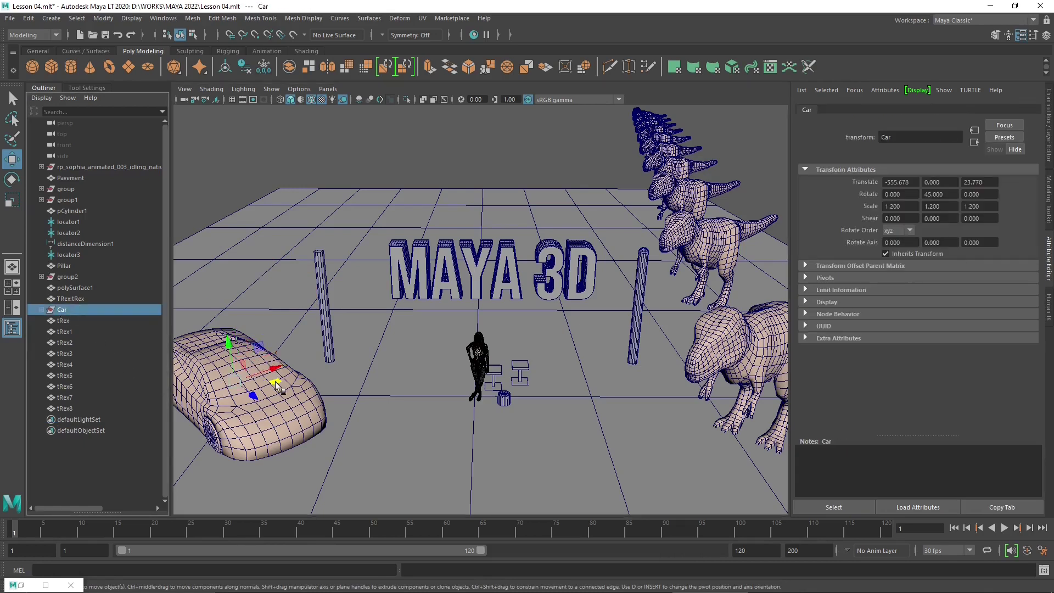
{"action": "left_click_drag", "start_coordinate": [31, 166], "coordinate": [362, 430]}
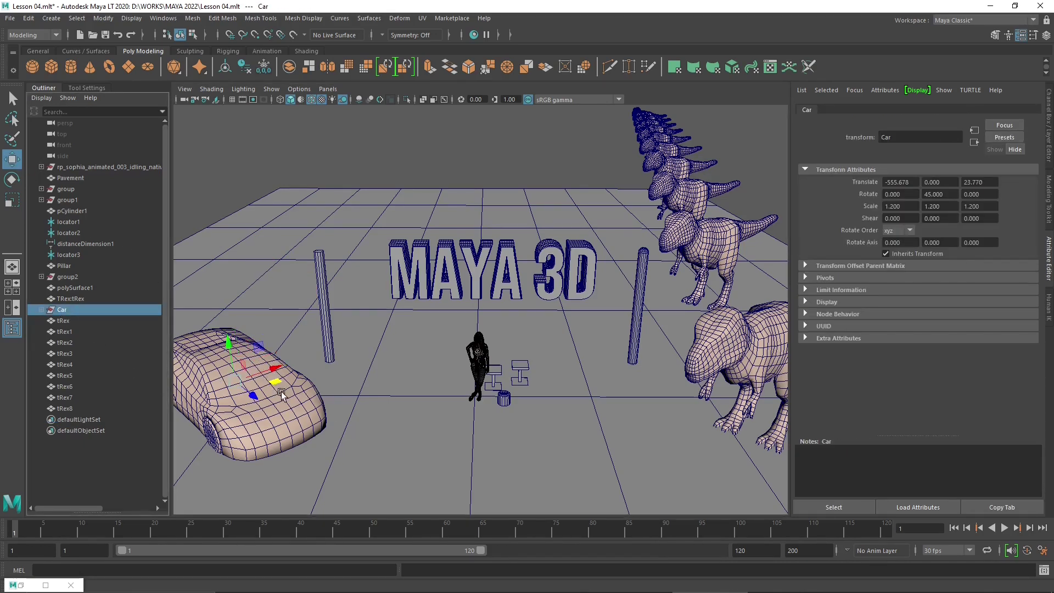
{"action": "left_click_drag", "start_coordinate": [281, 391], "coordinate": [324, 269]}
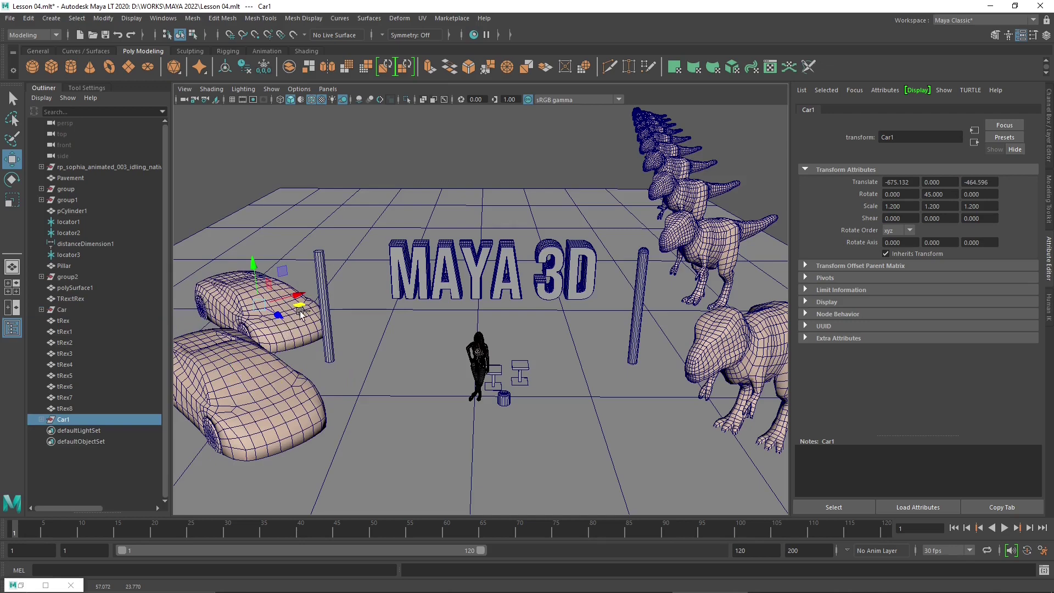
{"action": "key", "text": "ctrl+z"}
Copy the whole Car group while moving it behind the original along the ground, to about X -676, Z -494
{"action": "middle_click_drag", "start_coordinate": [307, 321], "coordinate": [317, 326], "text": "alt"}
{"action": "left_click_drag", "start_coordinate": [317, 326], "coordinate": [318, 333], "text": "alt"}
{"action": "left_click", "coordinate": [267, 386]}
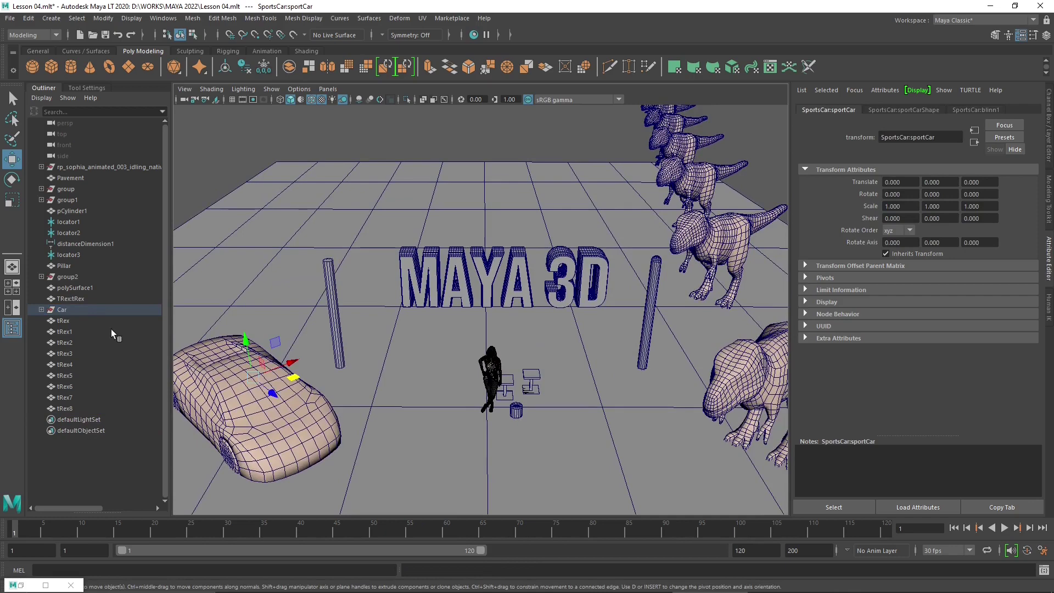
{"action": "left_click", "coordinate": [62, 310]}
{"action": "mouse_move", "coordinate": [293, 396]}
{"action": "left_mouse_down", "text": "shift"}
{"action": "mouse_move", "coordinate": [278, 379]}
{"action": "mouse_move", "coordinate": [306, 275]}
{"action": "mouse_move", "coordinate": [222, 354]}
{"action": "mouse_move", "coordinate": [337, 208]}
{"action": "mouse_move", "coordinate": [276, 304]}
{"action": "mouse_move", "coordinate": [284, 275]}
{"action": "mouse_move", "coordinate": [321, 276]}
{"action": "mouse_move", "coordinate": [295, 273]}
{"action": "left_mouse_up", "text": "shift"}
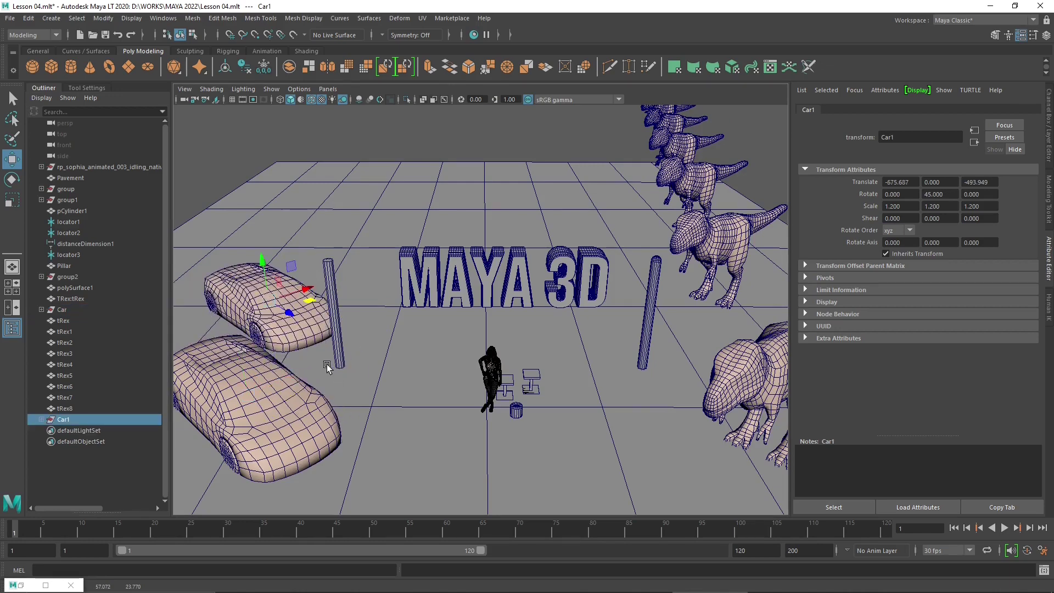
Duplicate the moved car copy with its transform thirteen times to build a long receding row of evenly spaced cars
{"action": "key", "text": "shift+d"}
{"action": "key", "text": "shift+d"}
{"action": "key", "text": "shift+d"}
{"action": "key", "text": "shift+d"}
{"action": "key", "text": "shift+d"}
{"action": "key", "text": "shift+d"}
{"action": "key", "text": "shift+d"}
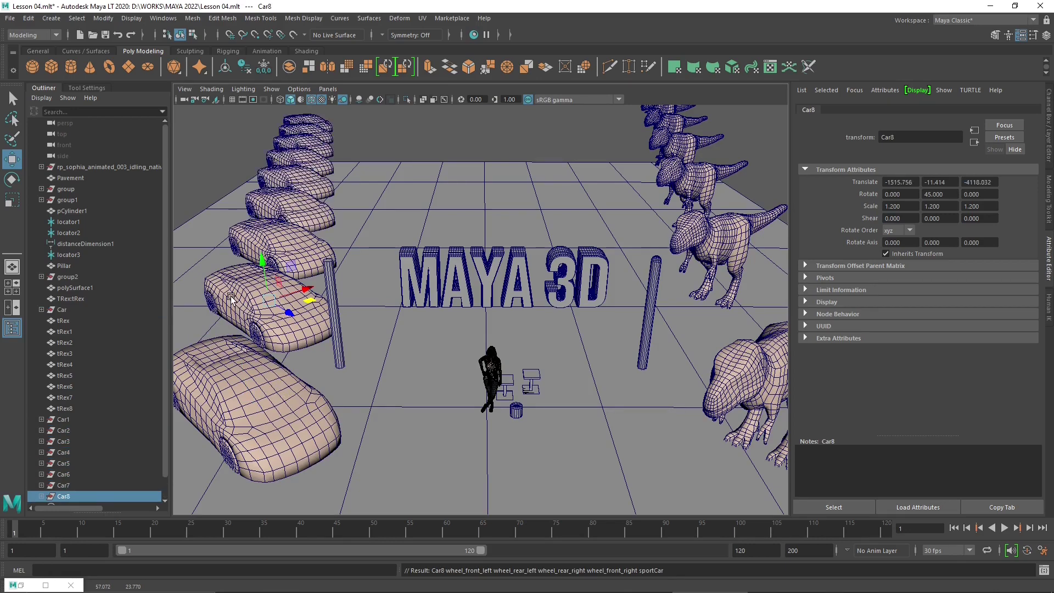
{"action": "key", "text": "shift+d"}
{"action": "scroll", "coordinate": [527, 423], "scroll_direction": "down", "scroll_amount": 3}
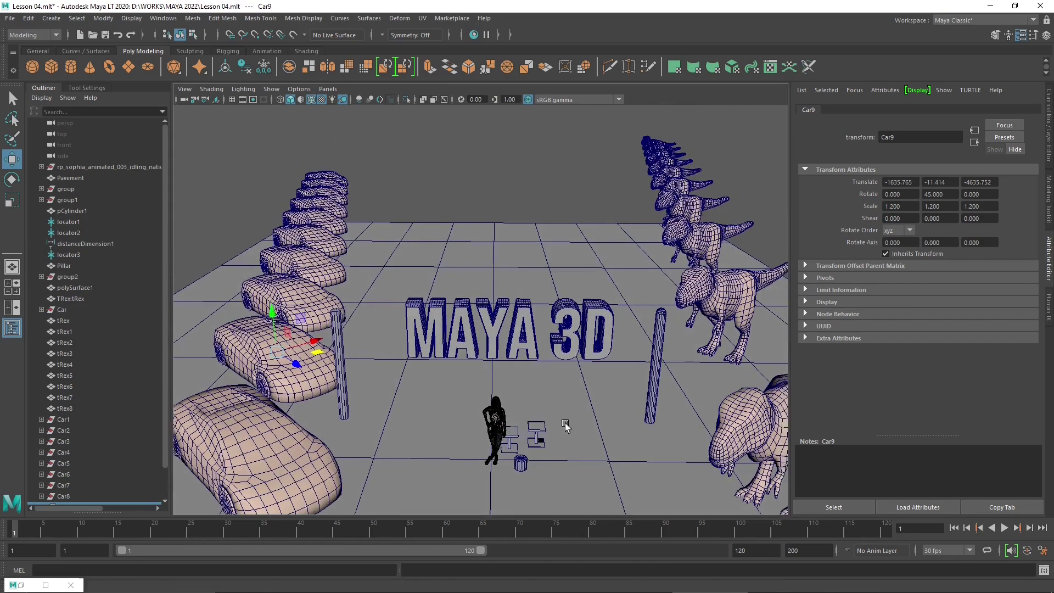
{"action": "middle_click_drag", "start_coordinate": [565, 427], "coordinate": [560, 424], "text": "alt"}
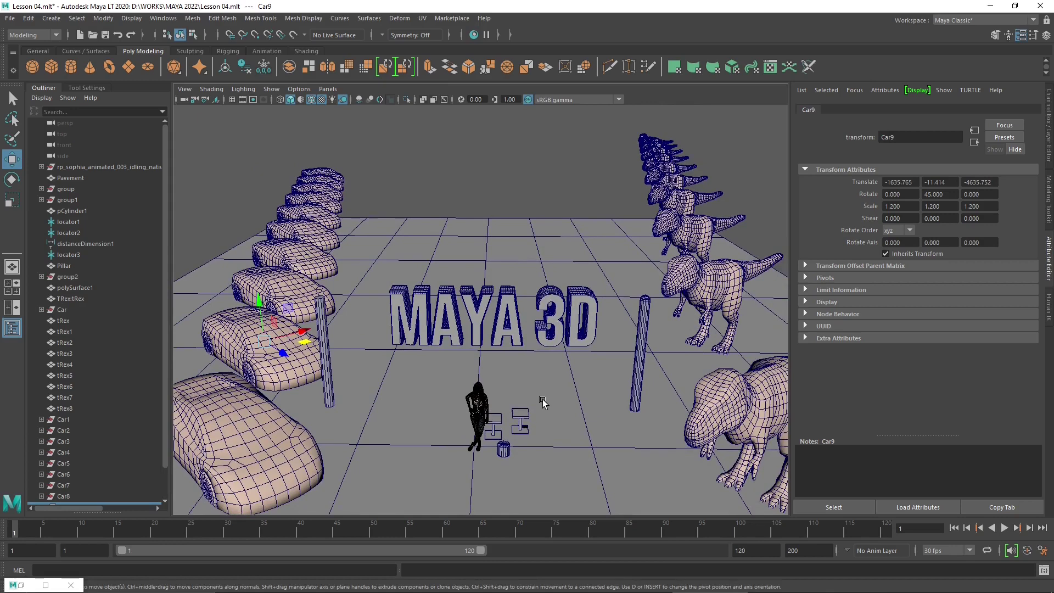
{"action": "key", "text": "shift+d"}
{"action": "key", "text": "shift+d"}
{"action": "key", "text": "shift+d"}
{"action": "key", "text": "shift+d"}
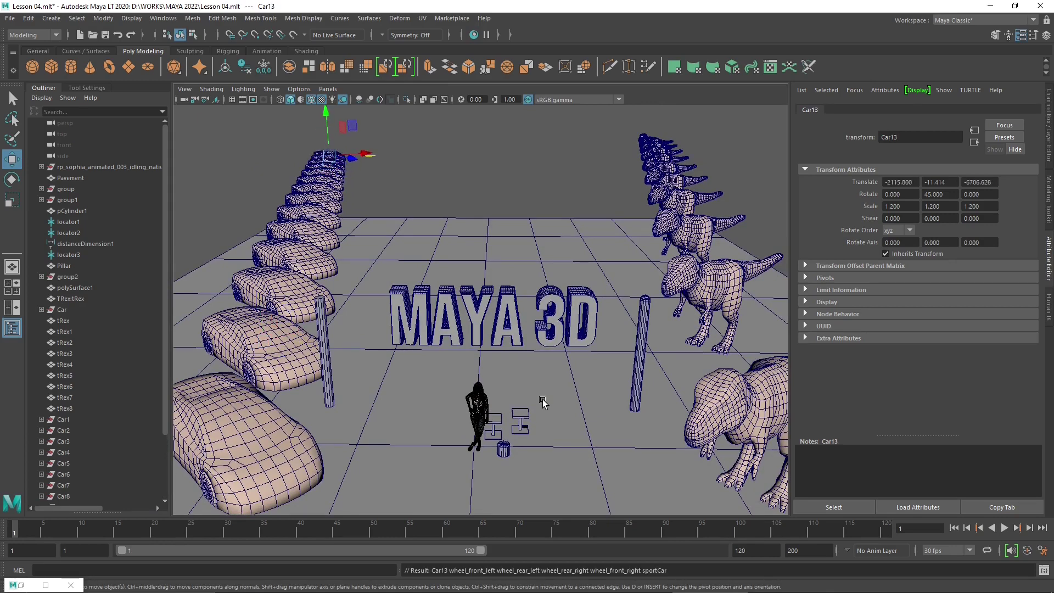
{"action": "key", "text": "shift+d"}
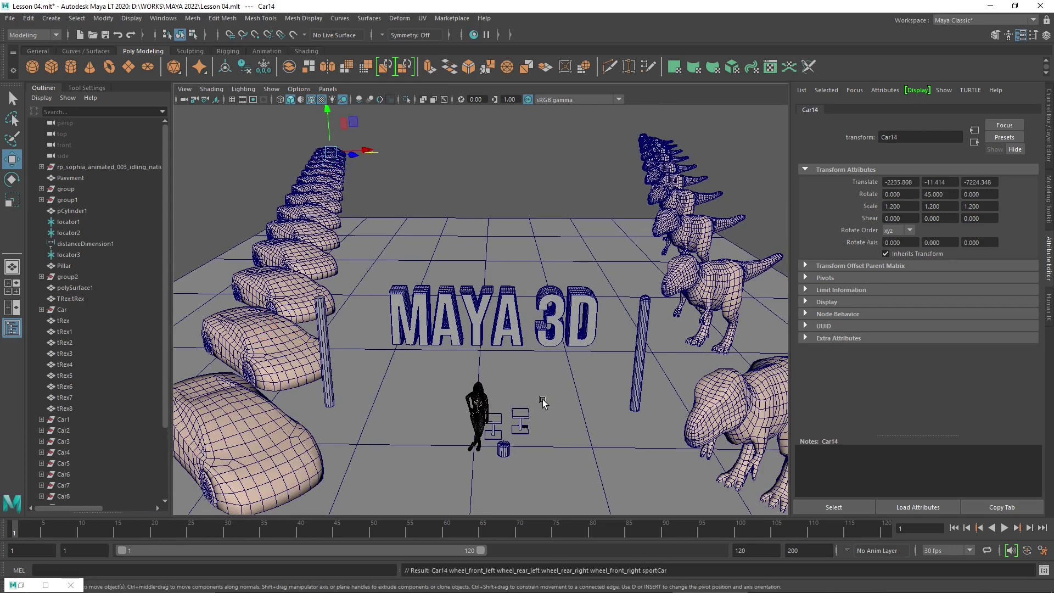
{"action": "middle_click_drag", "start_coordinate": [555, 389], "coordinate": [504, 429], "text": "alt"}
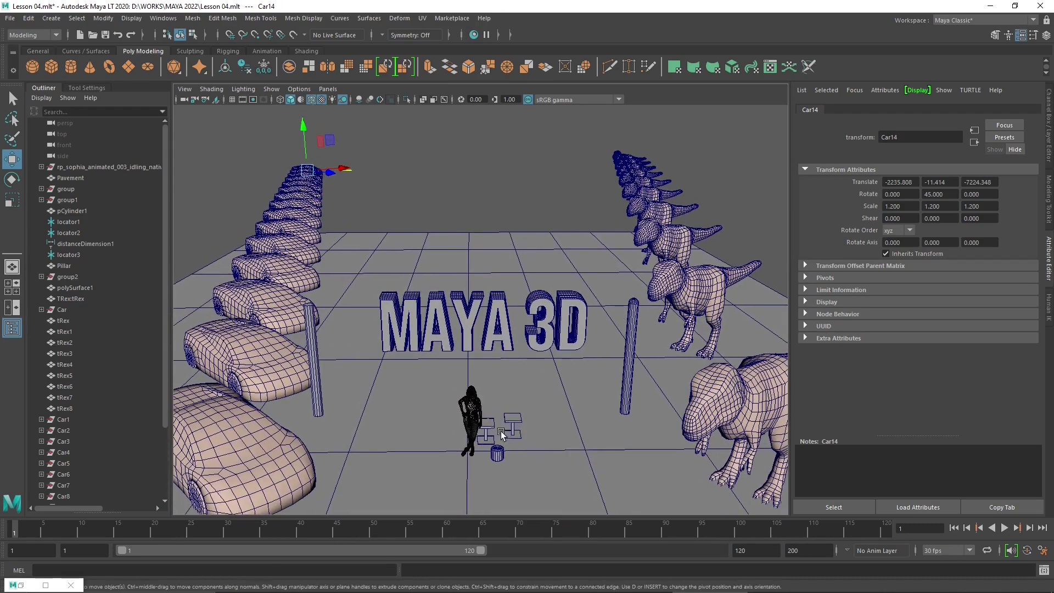
{"action": "left_click", "coordinate": [504, 436]}
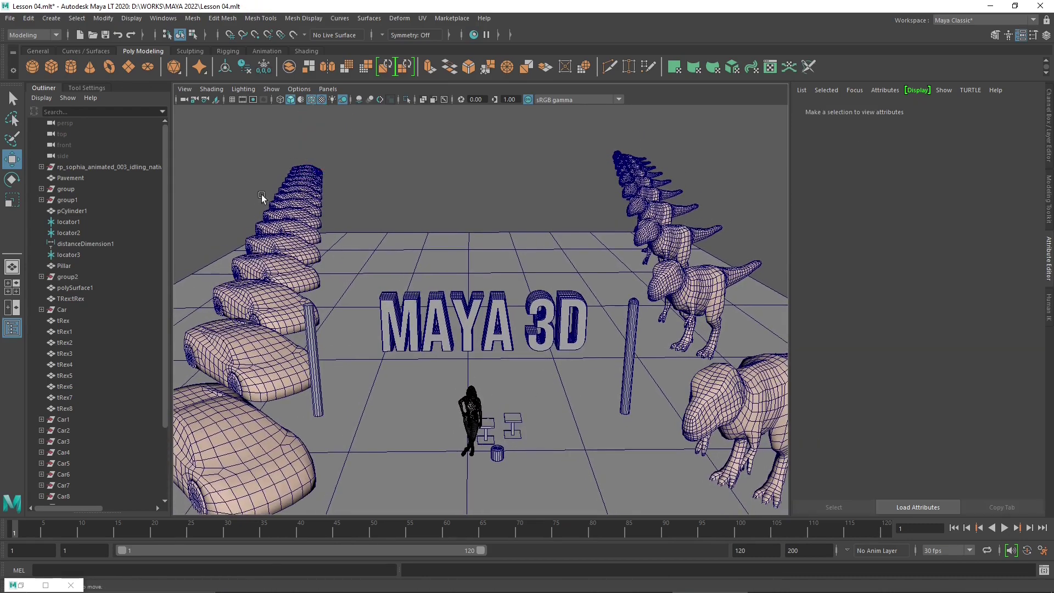
{"action": "left_click", "coordinate": [297, 177]}
{"action": "left_click", "coordinate": [299, 172]}
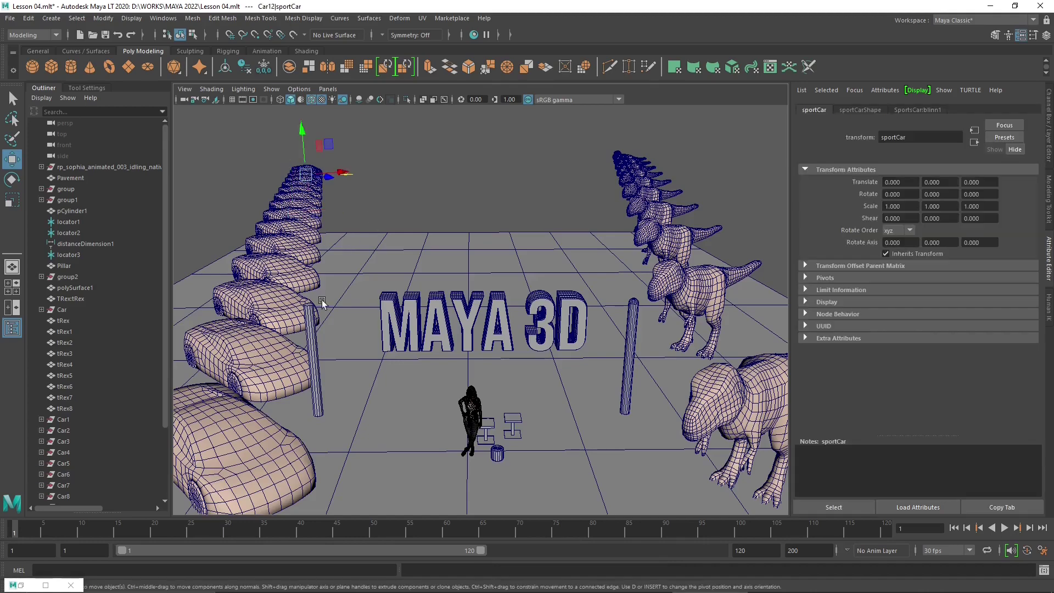
Delete the two pillars standing on either side of the MAYA 3D text
{"action": "left_click", "coordinate": [311, 340]}
{"action": "scroll", "coordinate": [297, 399], "scroll_direction": "up", "scroll_amount": 5}
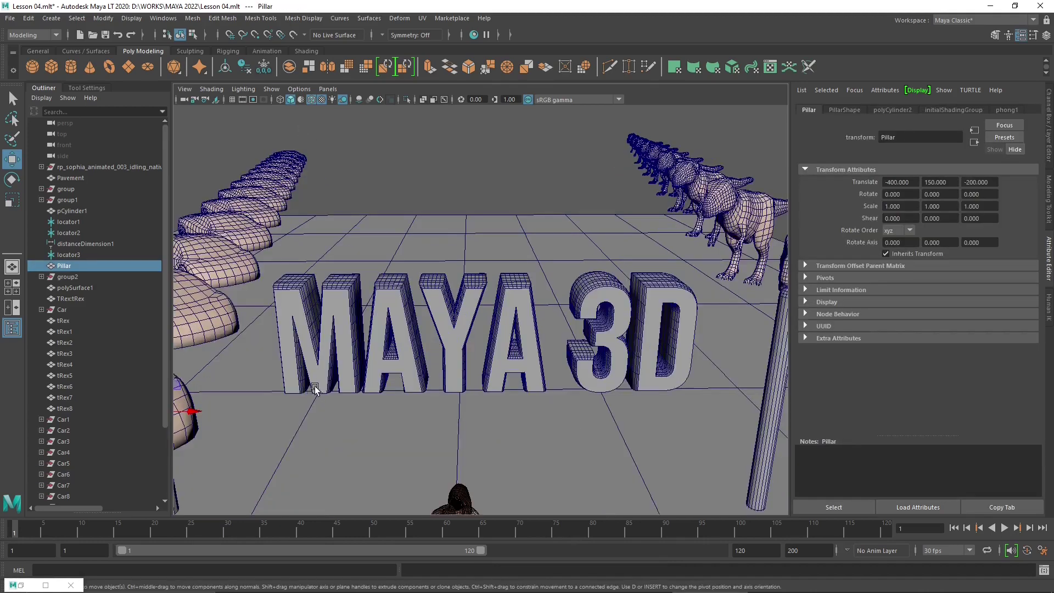
{"action": "left_click_drag", "start_coordinate": [315, 388], "coordinate": [371, 307], "text": "alt"}
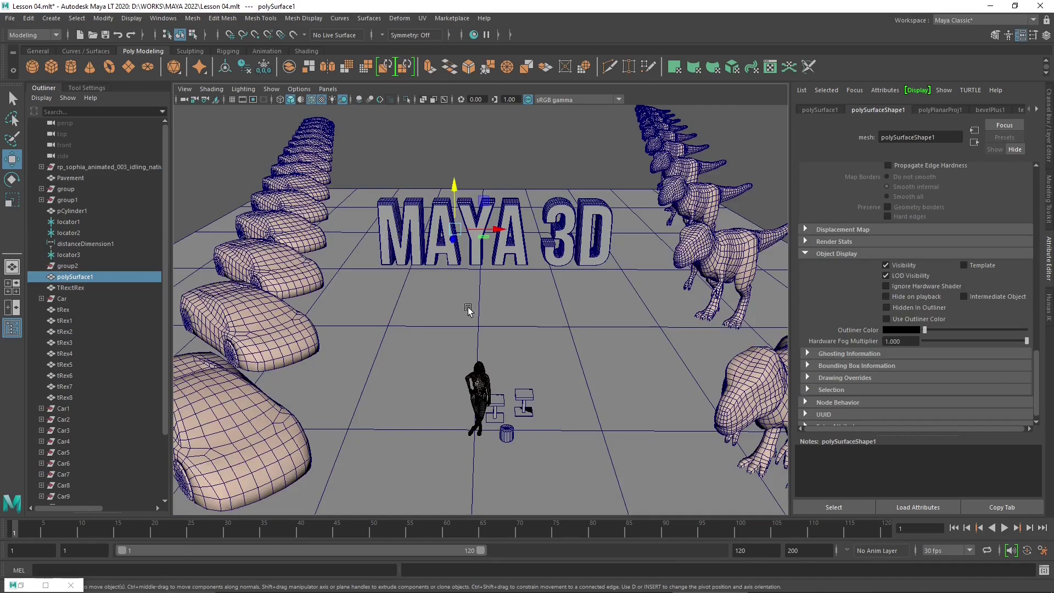
Create a new polygon cylinder primitive at the scene centre, where the standing human figure is
{"action": "scroll", "coordinate": [461, 258], "scroll_direction": "up", "scroll_amount": 5}
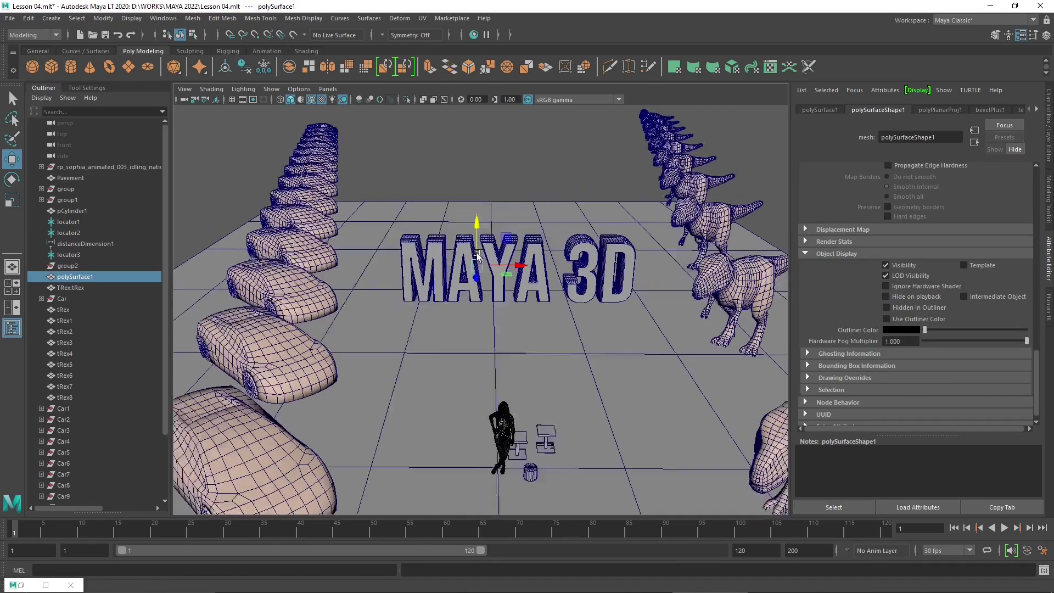
{"action": "left_click_drag", "start_coordinate": [461, 258], "coordinate": [511, 317], "text": "alt"}
{"action": "middle_click_drag", "start_coordinate": [447, 341], "coordinate": [505, 291], "text": "alt"}
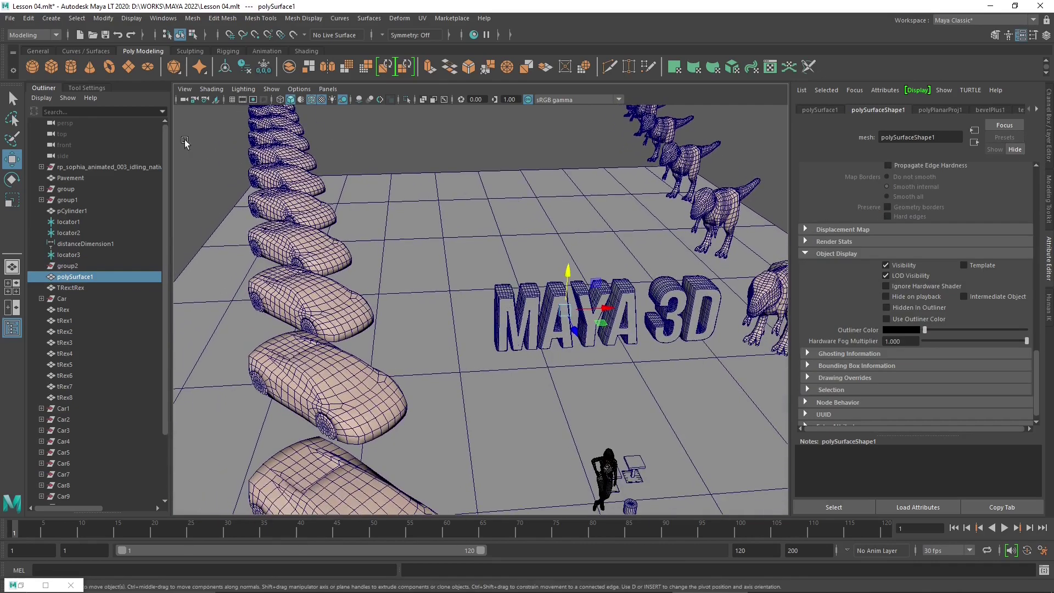
{"action": "left_click", "coordinate": [71, 67]}
{"action": "scroll", "coordinate": [566, 380], "scroll_direction": "up", "scroll_amount": 5}
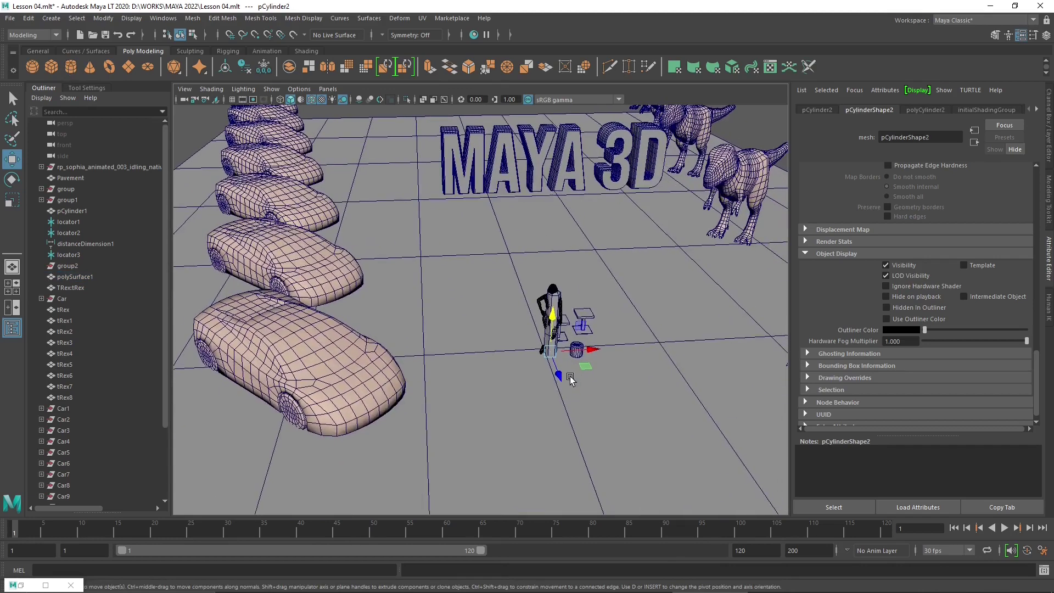
Move the new cylinder sideways along X, clear of the human figure, and raise it to about Y 148 so it stands on the ground
{"action": "scroll", "coordinate": [570, 376], "scroll_direction": "up", "scroll_amount": 5}
{"action": "left_click_drag", "start_coordinate": [665, 417], "coordinate": [471, 416]}
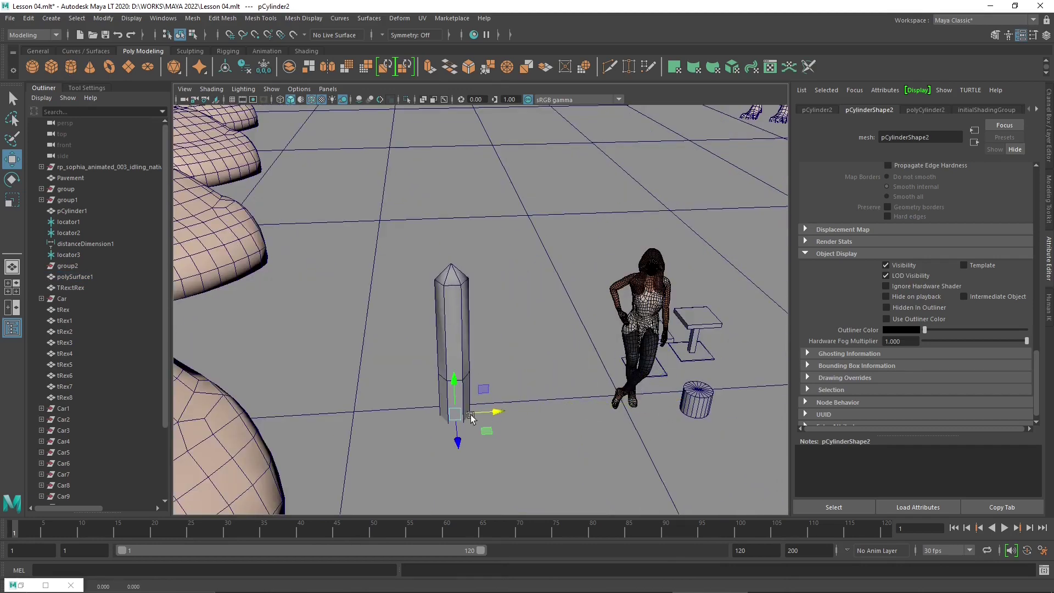
{"action": "left_click_drag", "start_coordinate": [454, 381], "coordinate": [479, 235]}
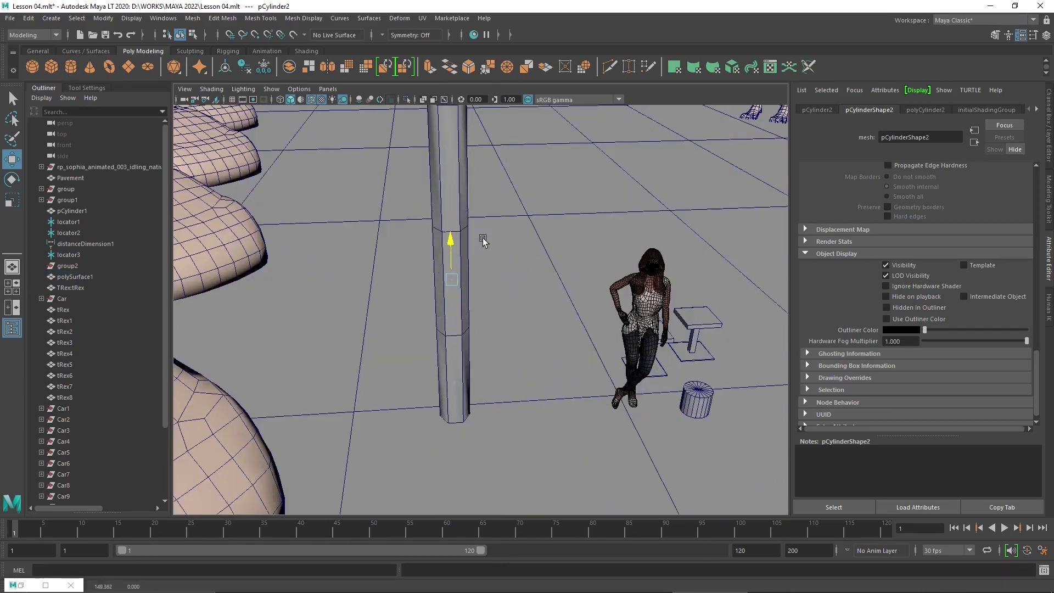
{"action": "scroll", "coordinate": [388, 367], "scroll_direction": "down", "scroll_amount": 8}
{"action": "mouse_move", "coordinate": [492, 365]}
{"action": "left_mouse_down", "text": "alt"}
{"action": "mouse_move", "coordinate": [565, 387]}
{"action": "mouse_move", "coordinate": [511, 371]}
{"action": "left_mouse_up", "text": "alt"}
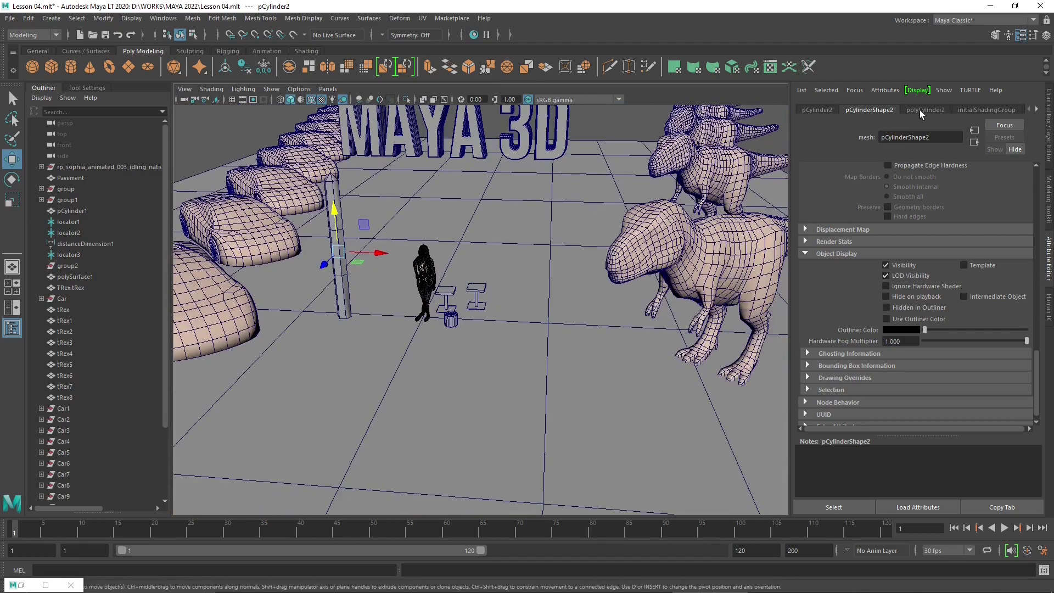
Set the cylinder's radius to about 21.66 and its axis subdivisions to 24, and turn off its round cap
{"action": "left_click", "coordinate": [924, 110]}
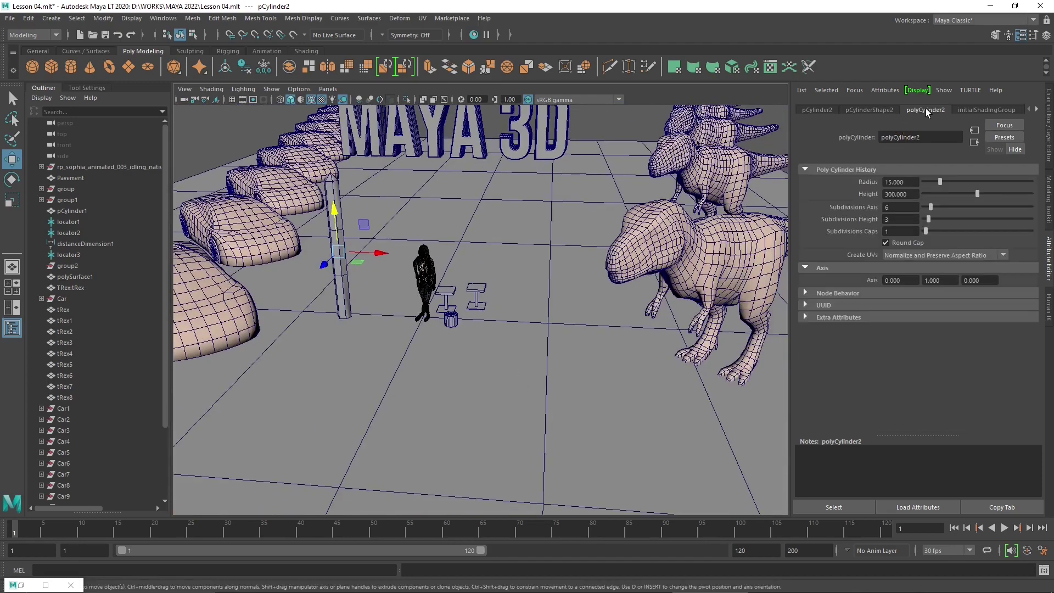
{"action": "left_click_drag", "start_coordinate": [946, 183], "coordinate": [971, 209]}
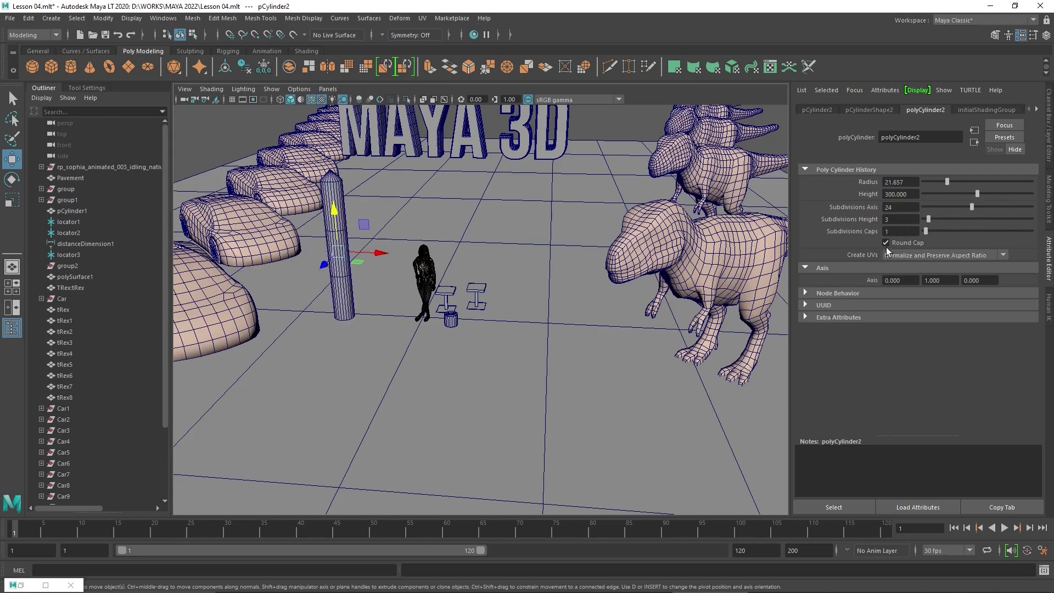
{"action": "left_click", "coordinate": [886, 243]}
{"action": "mouse_move", "coordinate": [329, 218]}
{"action": "left_mouse_down"}
{"action": "mouse_move", "coordinate": [340, 187]}
{"action": "mouse_move", "coordinate": [349, 211]}
{"action": "left_mouse_up"}
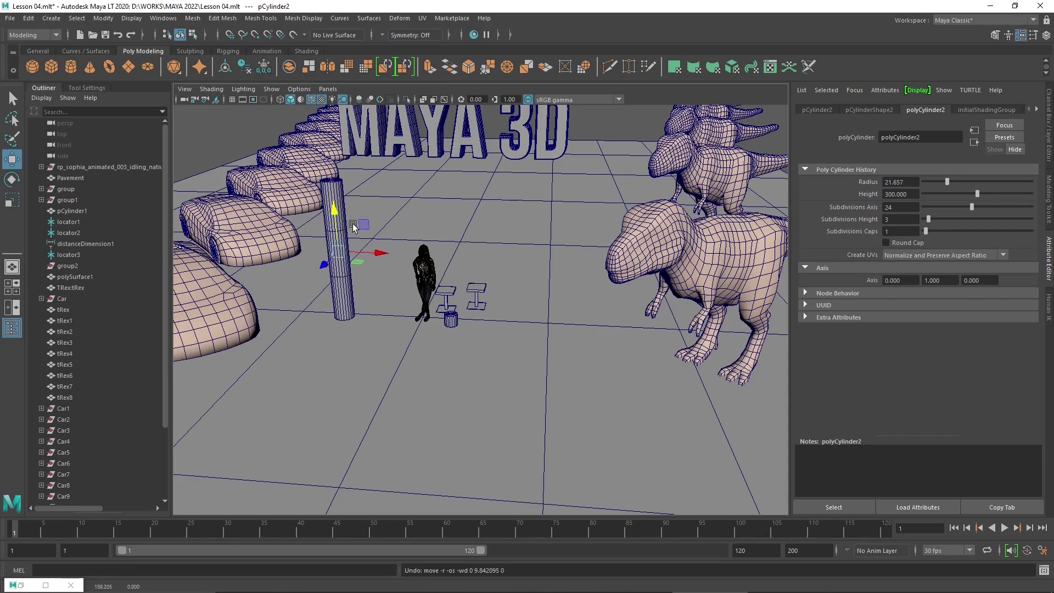
Move the cylinder back to about Z -1006 and adjust its X position so it stands behind the MAYA 3D text, beside the car row
{"action": "middle_click_drag", "start_coordinate": [266, 273], "coordinate": [314, 307], "text": "alt"}
{"action": "left_click_drag", "start_coordinate": [314, 311], "coordinate": [624, 373], "text": "alt"}
{"action": "left_click_drag", "start_coordinate": [656, 374], "coordinate": [473, 199]}
{"action": "middle_click_drag", "start_coordinate": [436, 217], "coordinate": [463, 304], "text": "alt"}
{"action": "left_click_drag", "start_coordinate": [540, 361], "coordinate": [269, 379], "text": "alt"}
{"action": "scroll", "coordinate": [441, 367], "scroll_direction": "up", "scroll_amount": 4}
{"action": "scroll", "coordinate": [352, 382], "scroll_direction": "down", "scroll_amount": 4}
{"action": "middle_click_drag", "start_coordinate": [382, 390], "coordinate": [420, 384], "text": "alt"}
{"action": "left_click_drag", "start_coordinate": [420, 385], "coordinate": [511, 381], "text": "alt"}
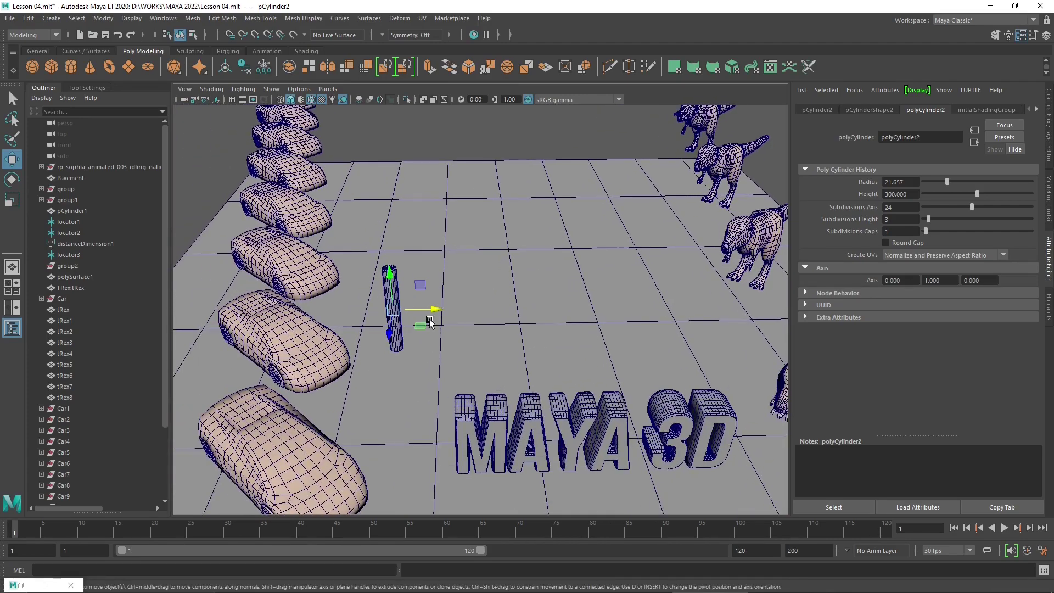
{"action": "left_click", "coordinate": [51, 18]}
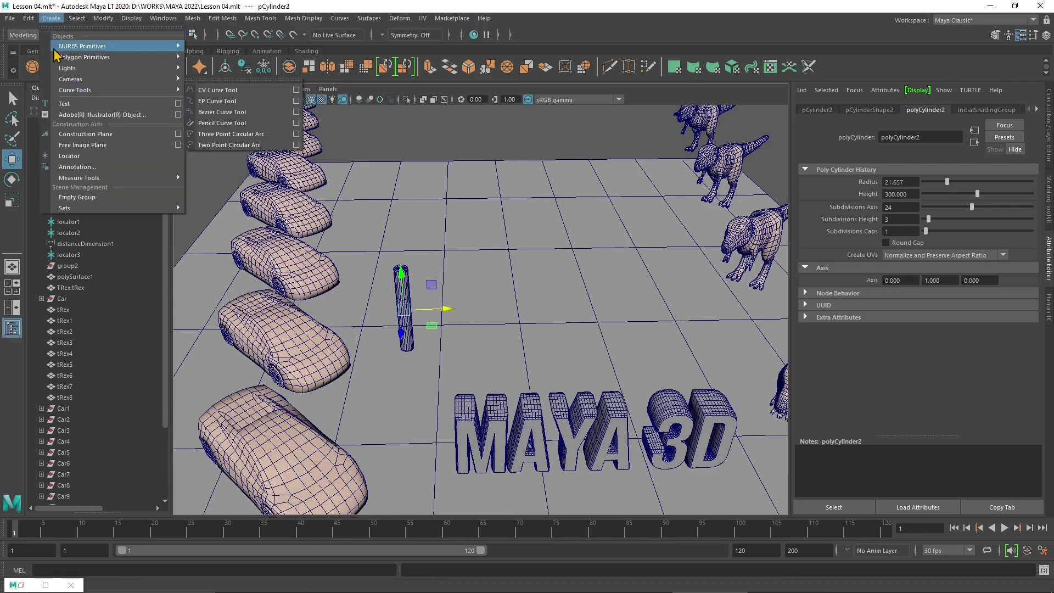
{"action": "mouse_move", "coordinate": [24, 21]}
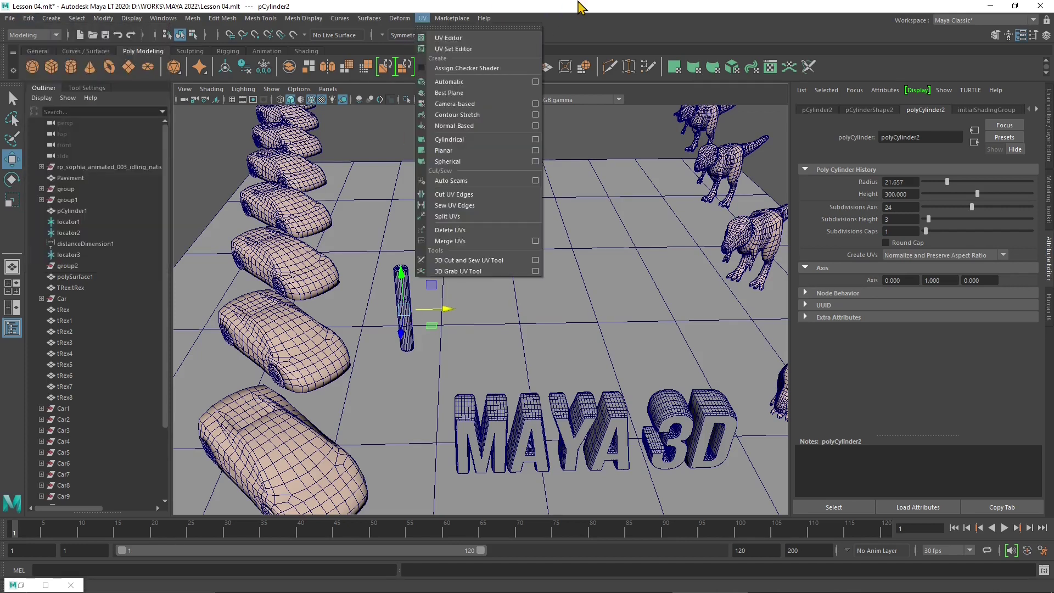
{"action": "left_click", "coordinate": [423, 18]}
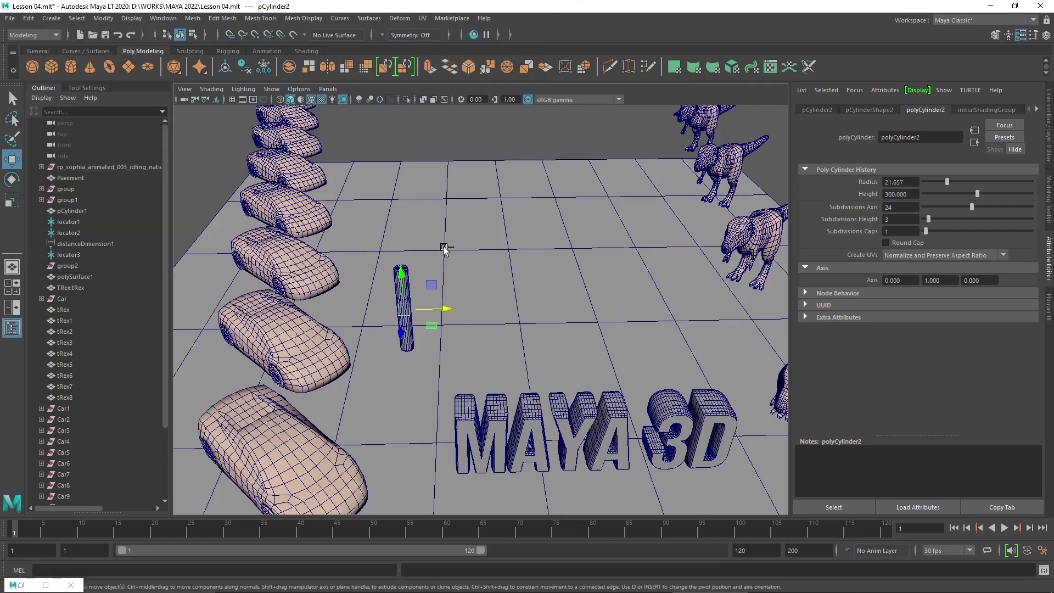
Try a plain duplicate of the cylinder offset a short distance along X, and delete the copy
{"action": "key", "text": "ctrl+d"}
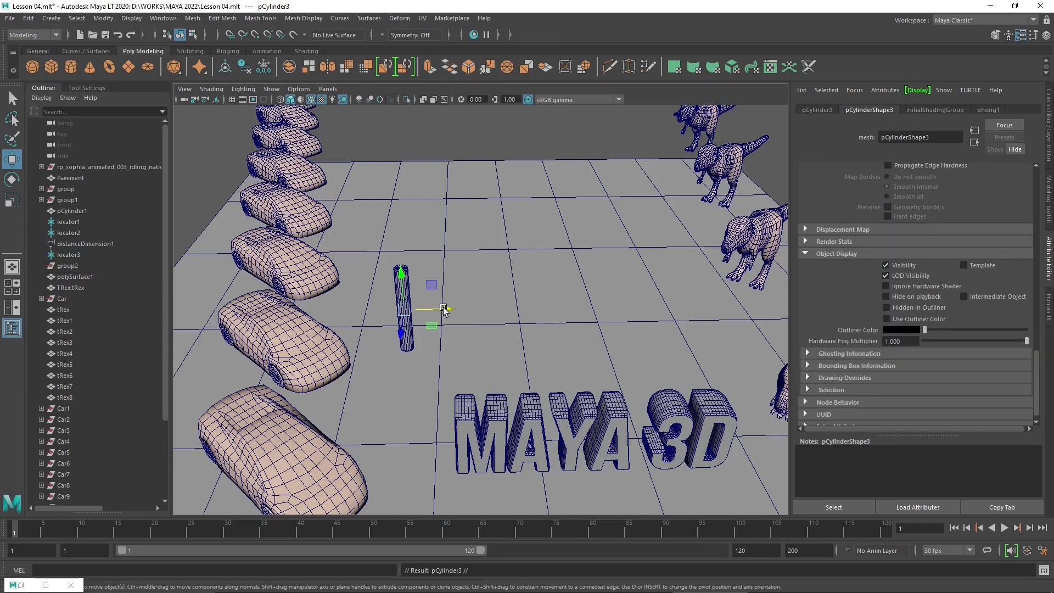
{"action": "left_click_drag", "start_coordinate": [433, 310], "coordinate": [477, 308]}
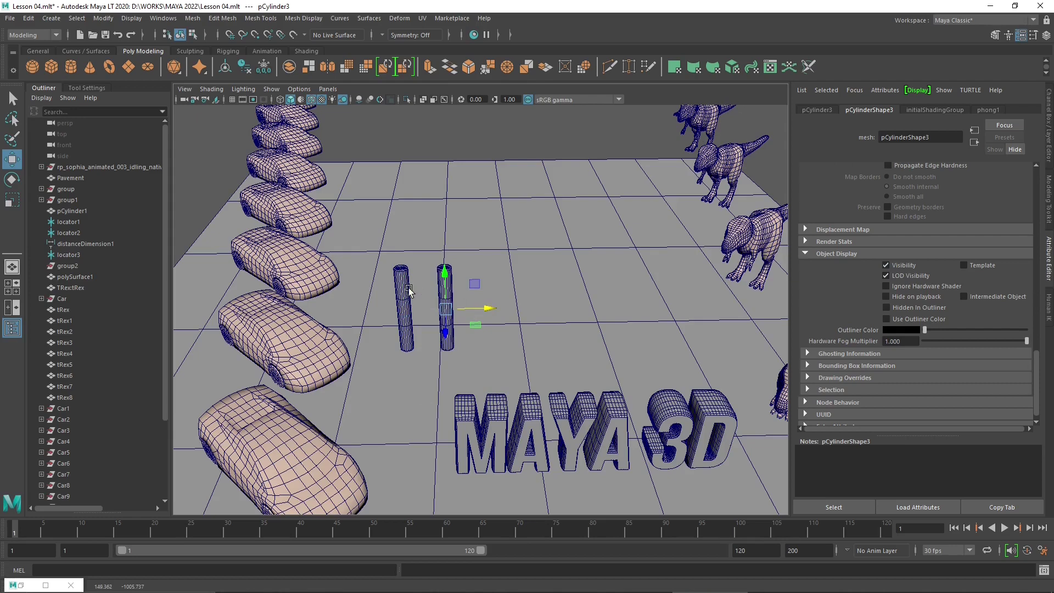
{"action": "key", "text": "Delete"}
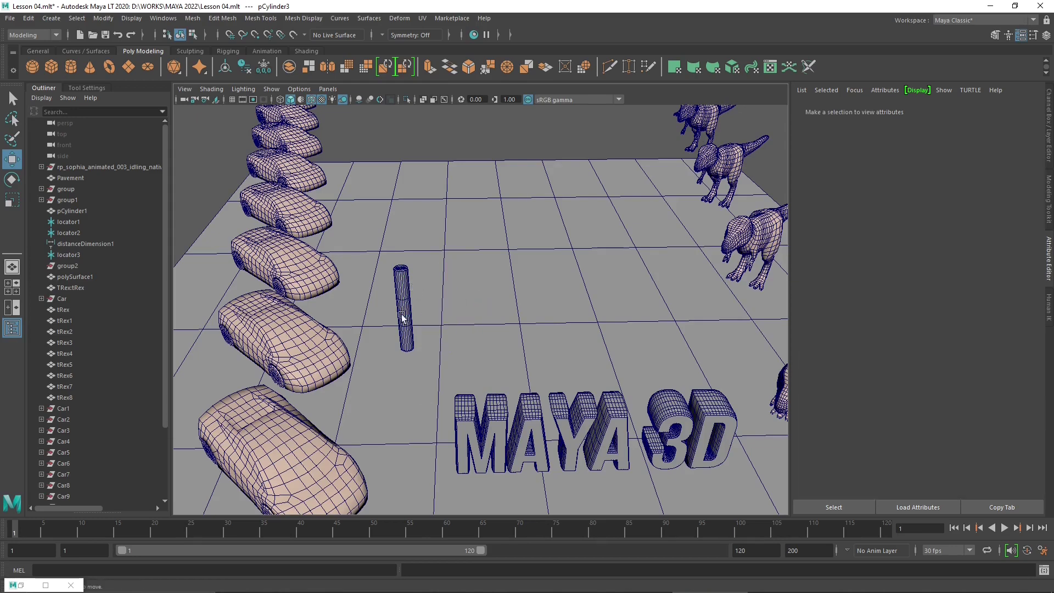
Select the remaining cylinder and open the Duplicate Special options, keeping the cylinder clear of the dialog
{"action": "left_click", "coordinate": [398, 286]}
{"action": "scroll", "coordinate": [390, 277], "scroll_direction": "up", "scroll_amount": 3}
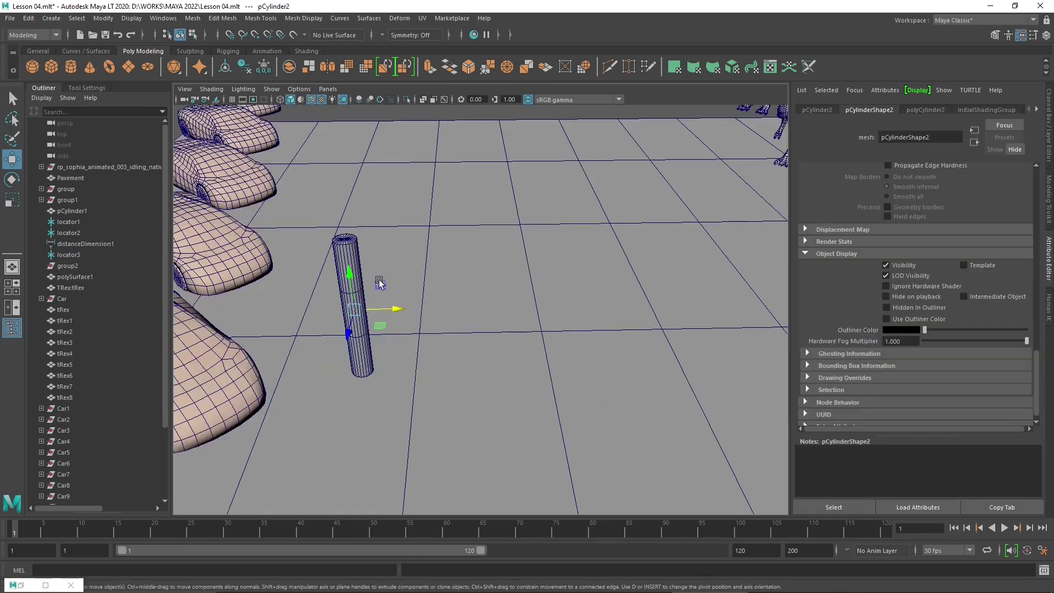
{"action": "middle_click_drag", "start_coordinate": [379, 284], "coordinate": [408, 271], "text": "alt"}
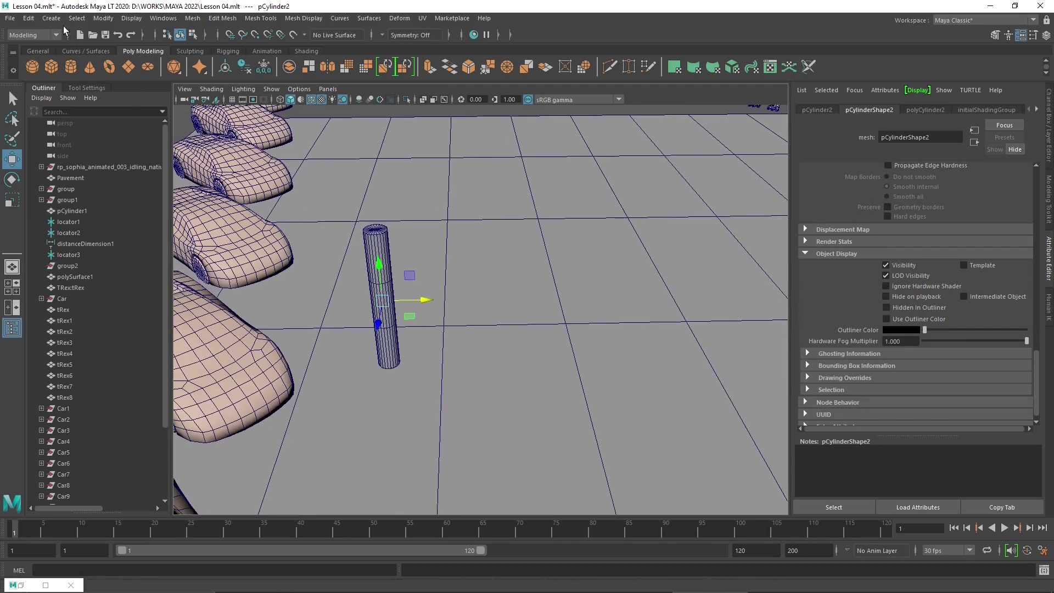
{"action": "left_click", "coordinate": [28, 18]}
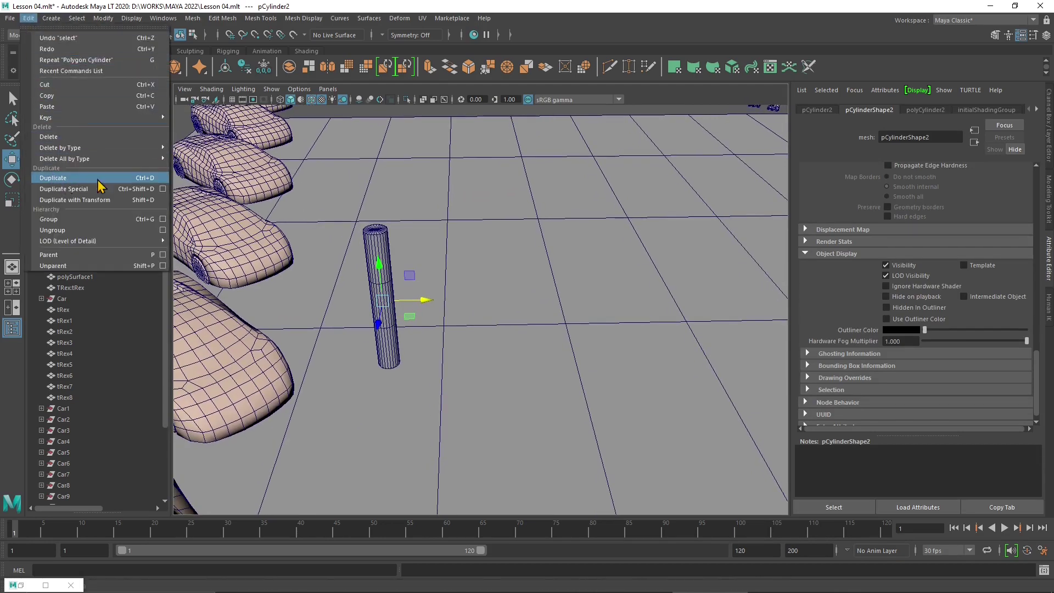
{"action": "left_click", "coordinate": [163, 189]}
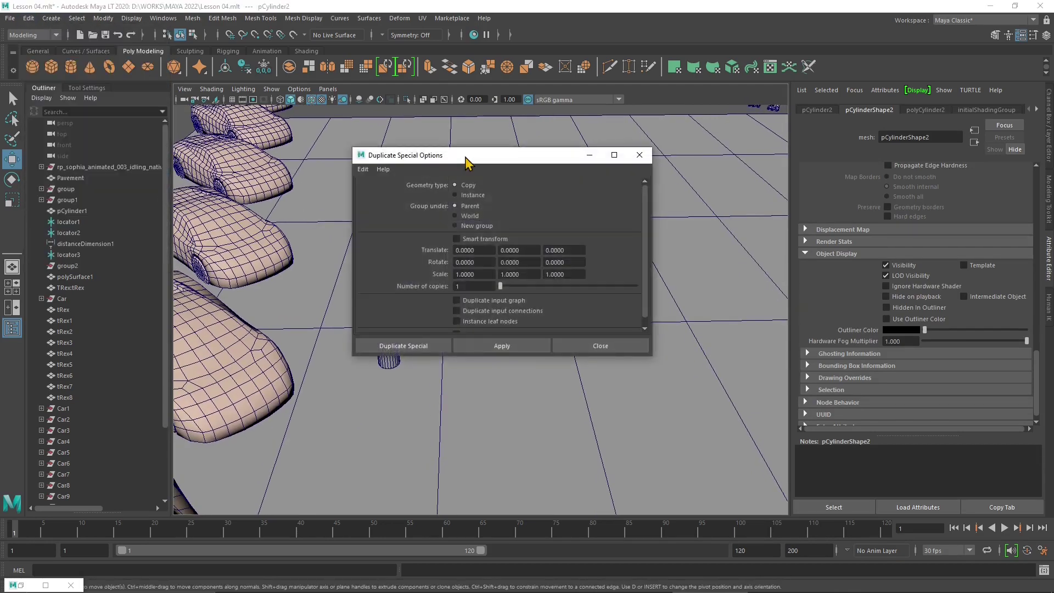
{"action": "left_click_drag", "start_coordinate": [490, 161], "coordinate": [482, 51]}
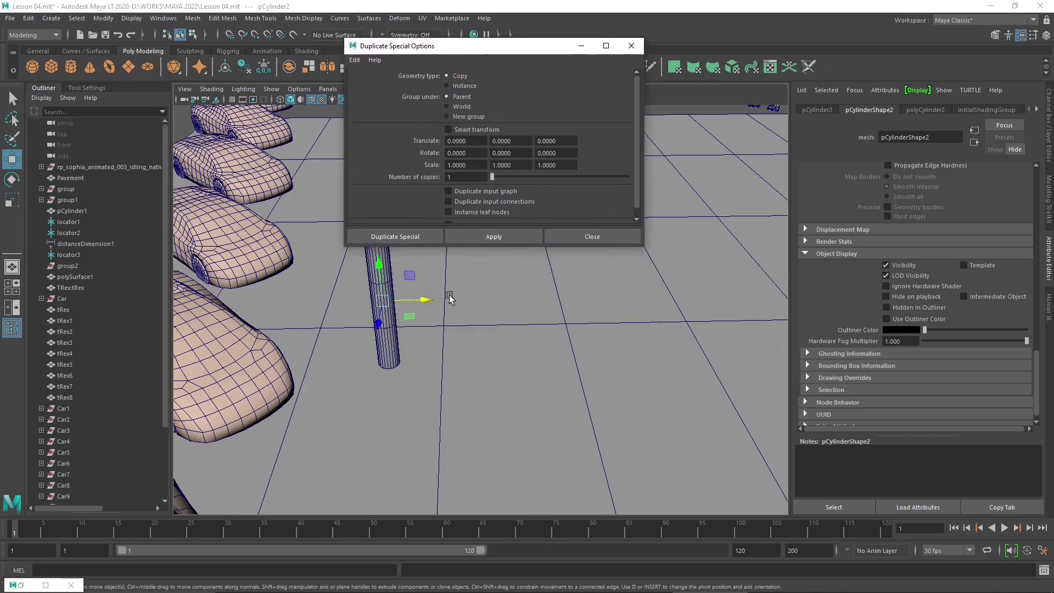
{"action": "left_click_drag", "start_coordinate": [446, 292], "coordinate": [442, 326], "text": "alt"}
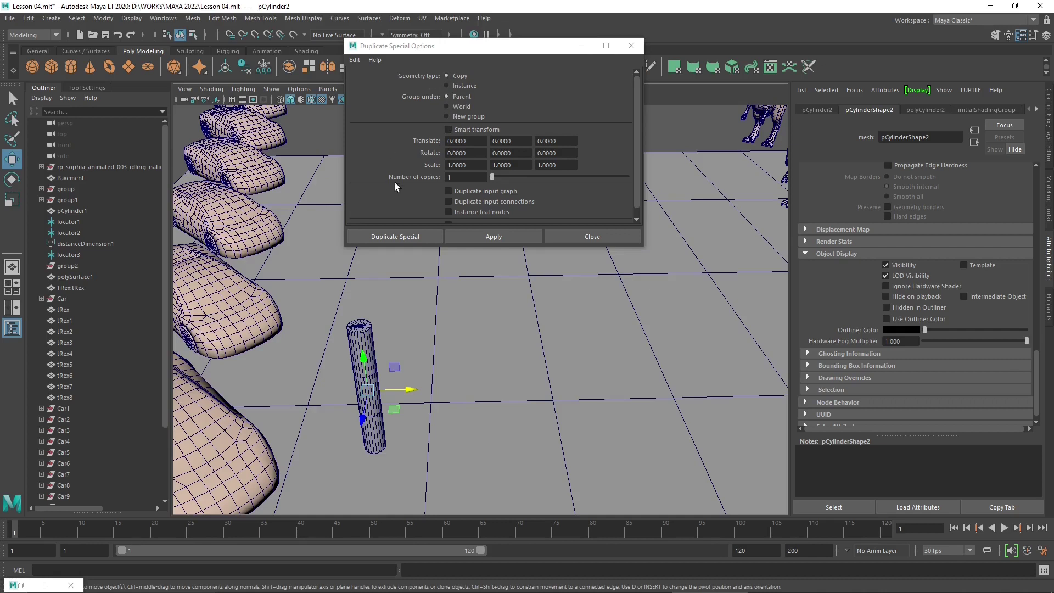
Create four instances of the cylinder with Duplicate Special, each translated 200 along X
{"action": "left_click", "coordinate": [467, 87]}
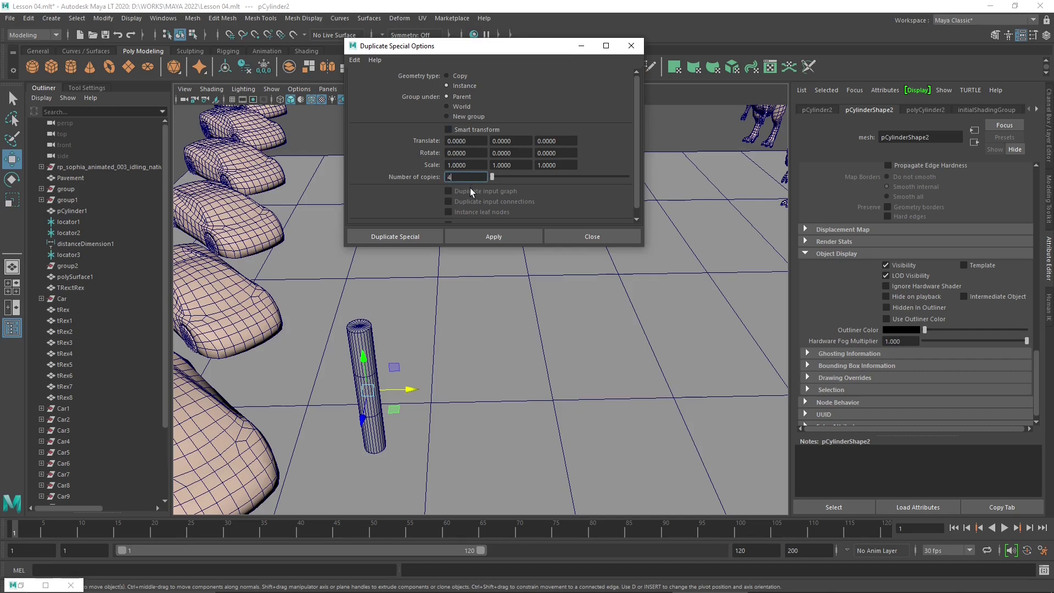
{"action": "type", "text": "4"}
{"action": "left_click", "coordinate": [474, 142]}
{"action": "double_click", "coordinate": [474, 142]}
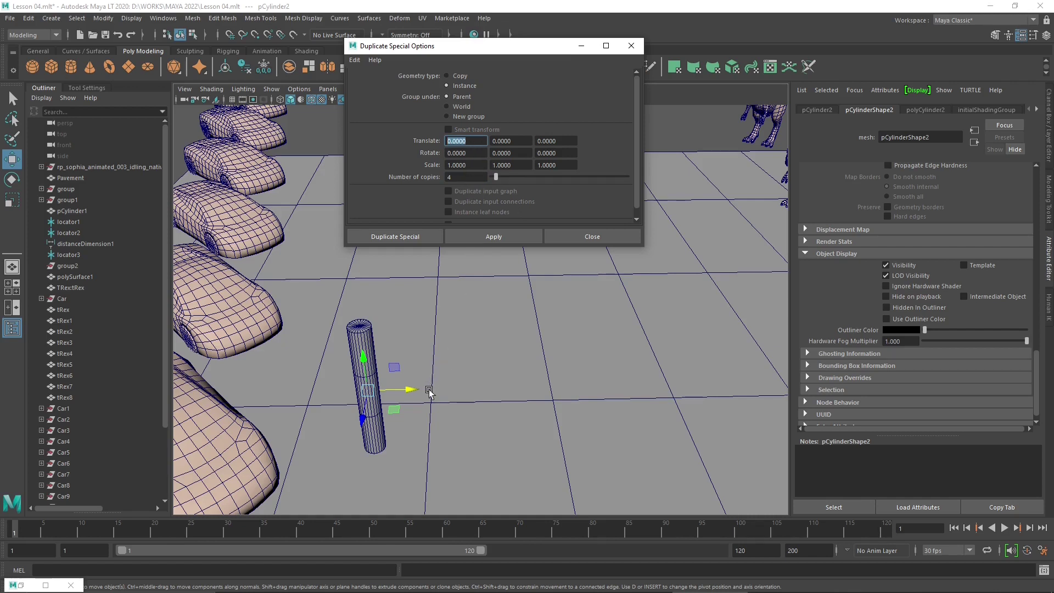
{"action": "type", "text": "200"}
{"action": "key", "text": "Tab"}
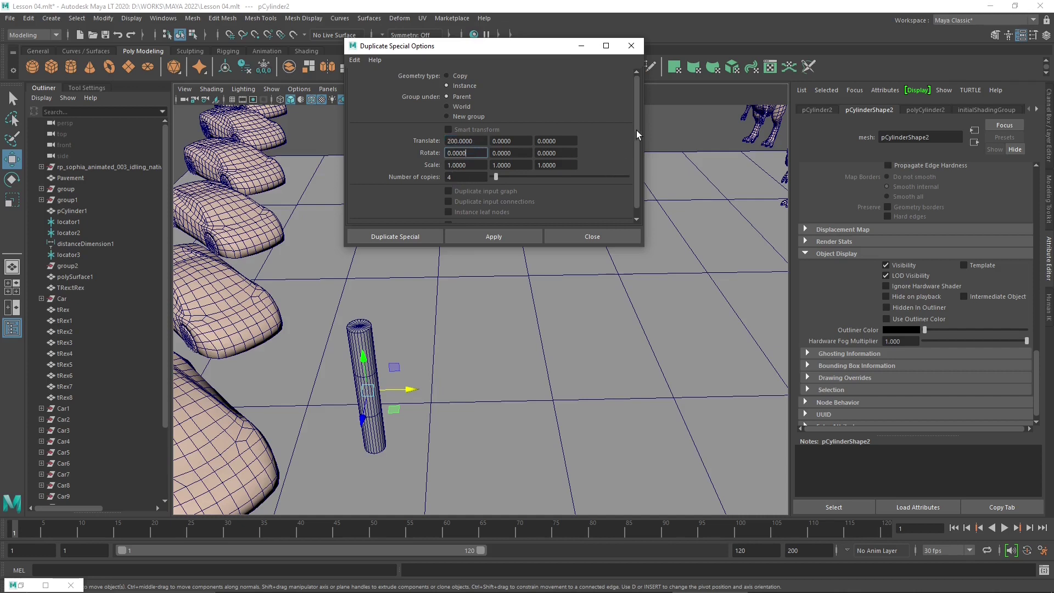
{"action": "left_click_drag", "start_coordinate": [636, 130], "coordinate": [638, 153]}
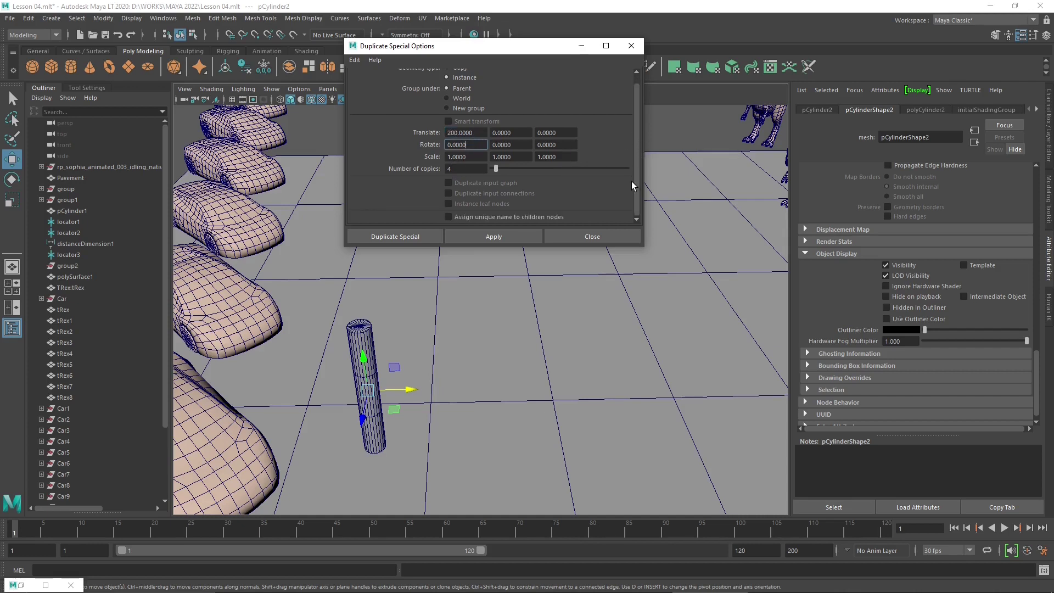
{"action": "left_click", "coordinate": [395, 236]}
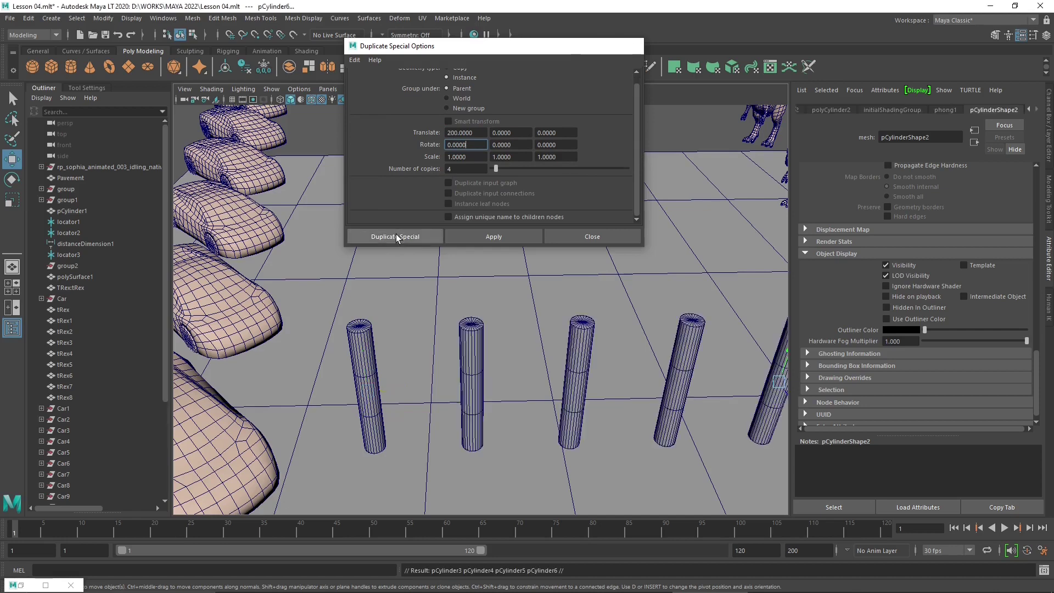
Examine the row of pillars and select the individual instances and the original to compare their shape nodes
{"action": "scroll", "coordinate": [369, 291], "scroll_direction": "down", "scroll_amount": 3}
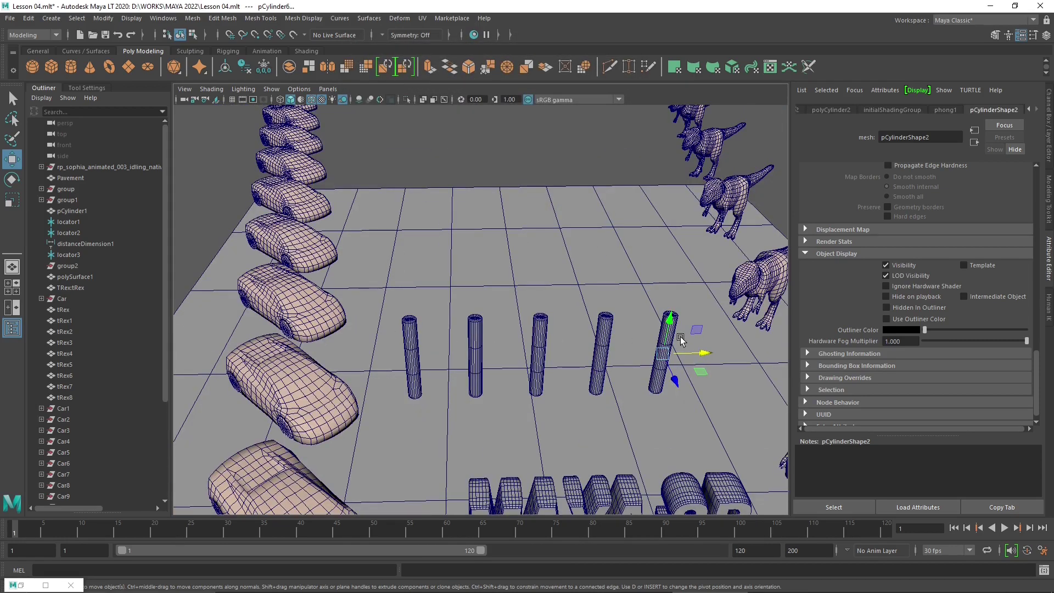
{"action": "middle_click_drag", "start_coordinate": [537, 381], "coordinate": [514, 360], "text": "alt"}
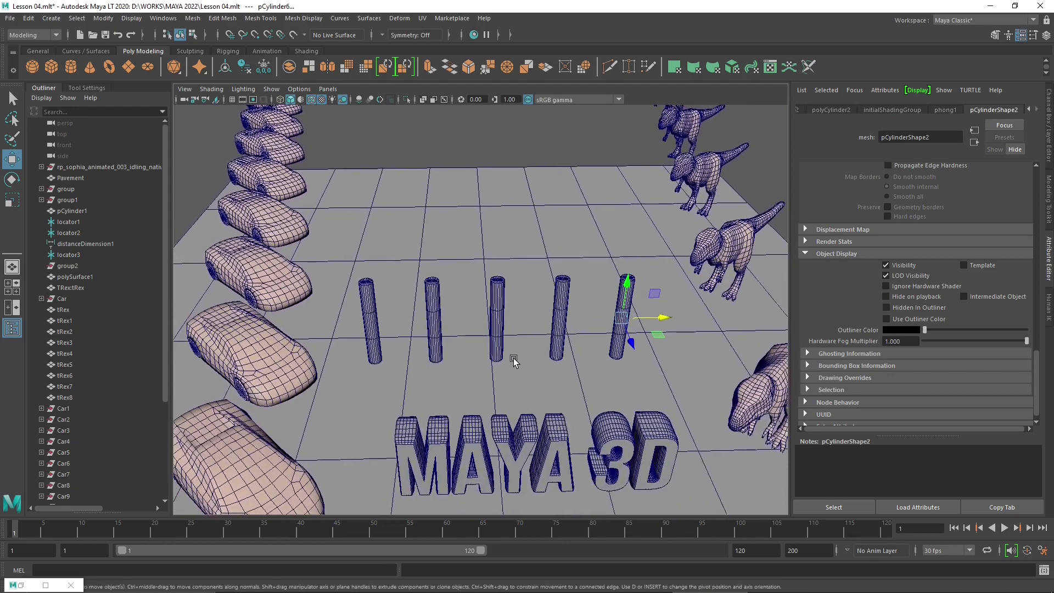
{"action": "left_click_drag", "start_coordinate": [514, 360], "coordinate": [502, 351], "text": "alt"}
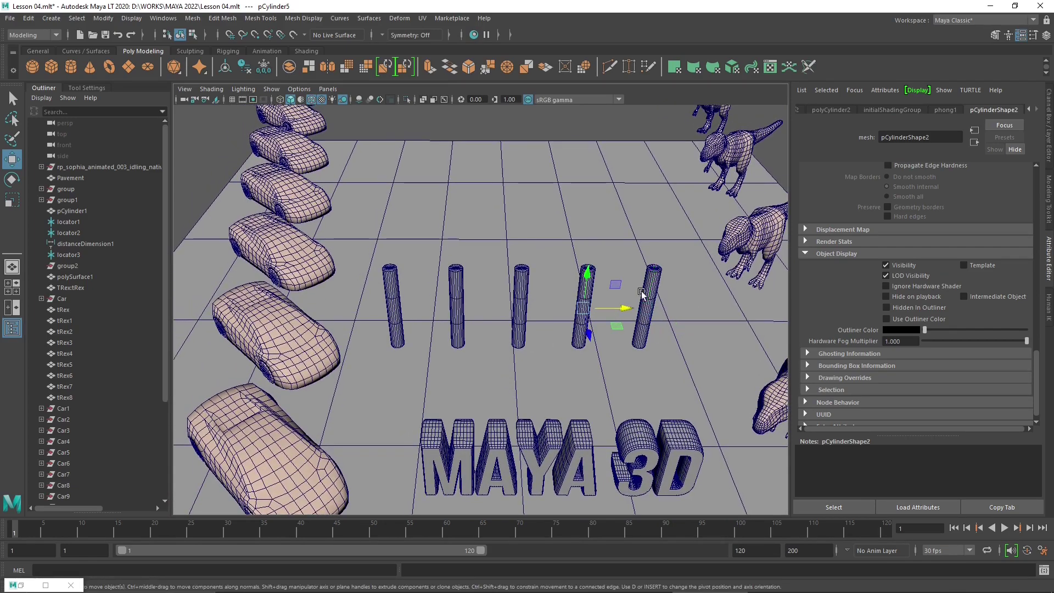
{"action": "left_click", "coordinate": [587, 291]}
{"action": "left_click", "coordinate": [521, 289]}
{"action": "left_click", "coordinate": [455, 293]}
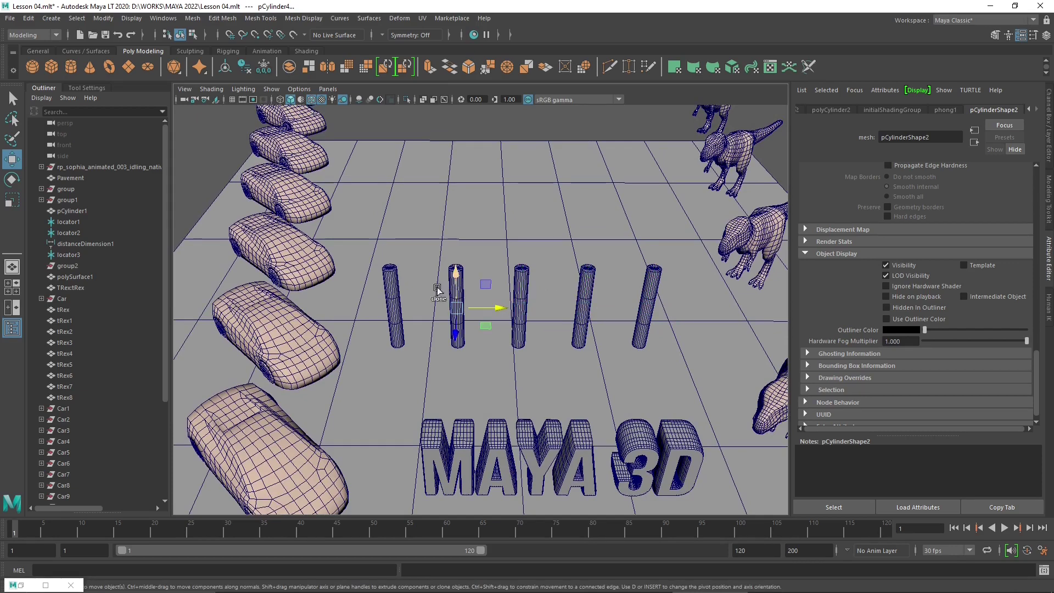
{"action": "left_click", "coordinate": [392, 291]}
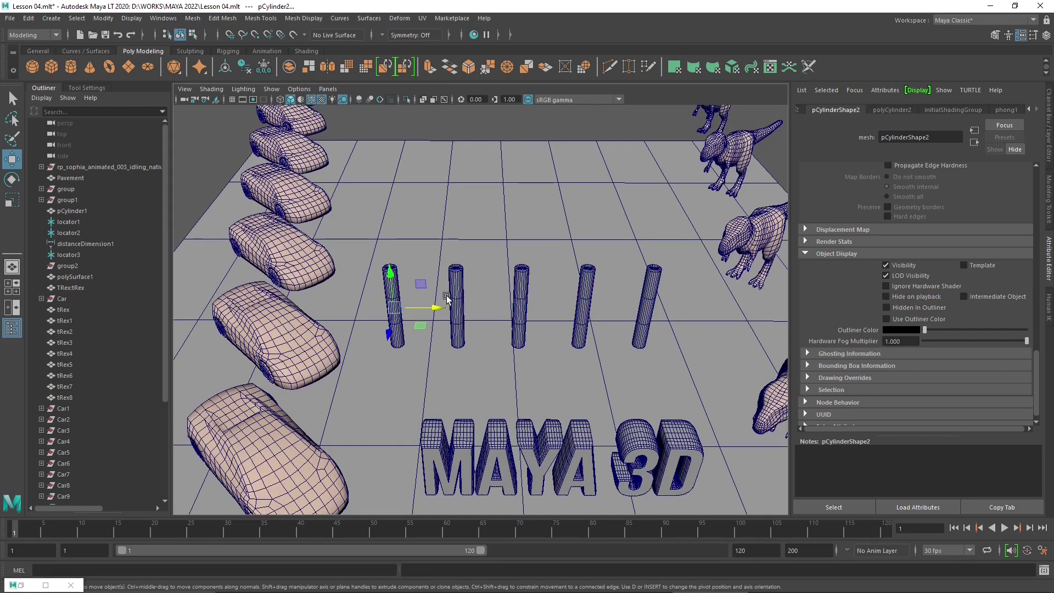
{"action": "left_click", "coordinate": [531, 293]}
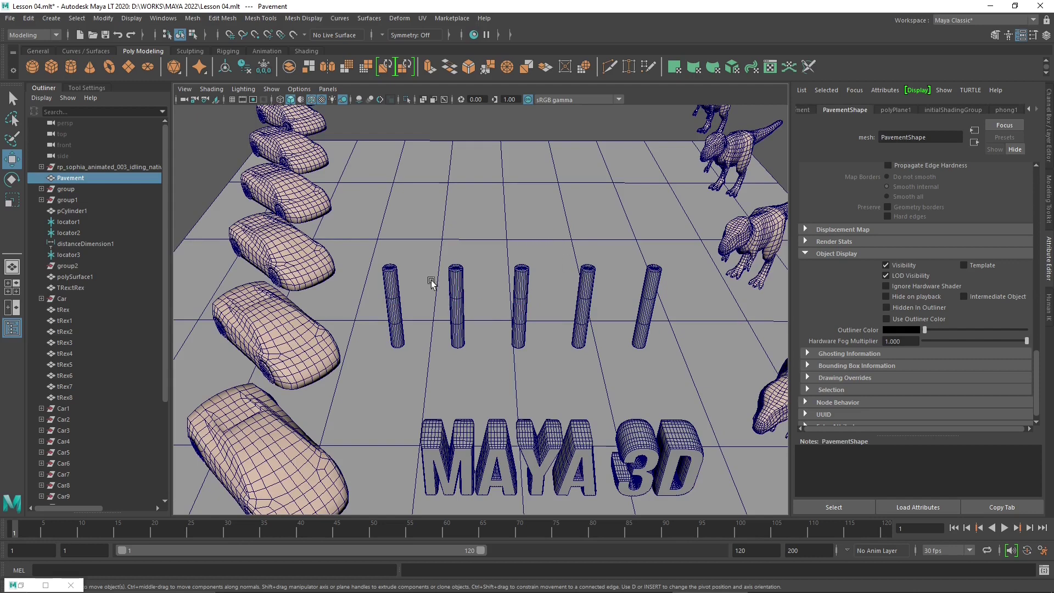
Change the original pillar's axis subdivisions to 4 and on to 18, updating all its instances together
{"action": "left_click", "coordinate": [391, 283]}
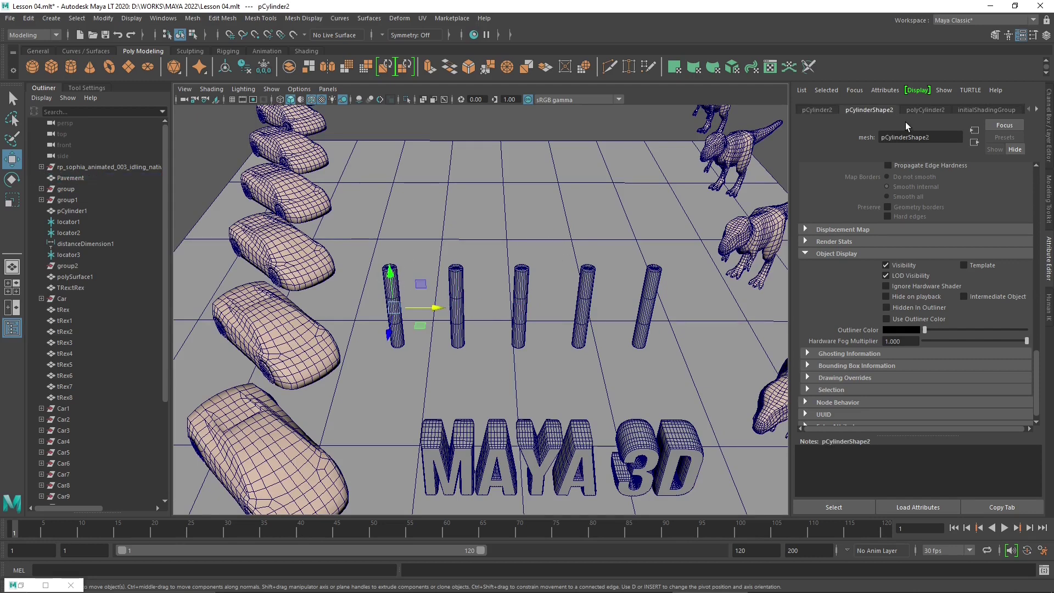
{"action": "left_click", "coordinate": [914, 111]}
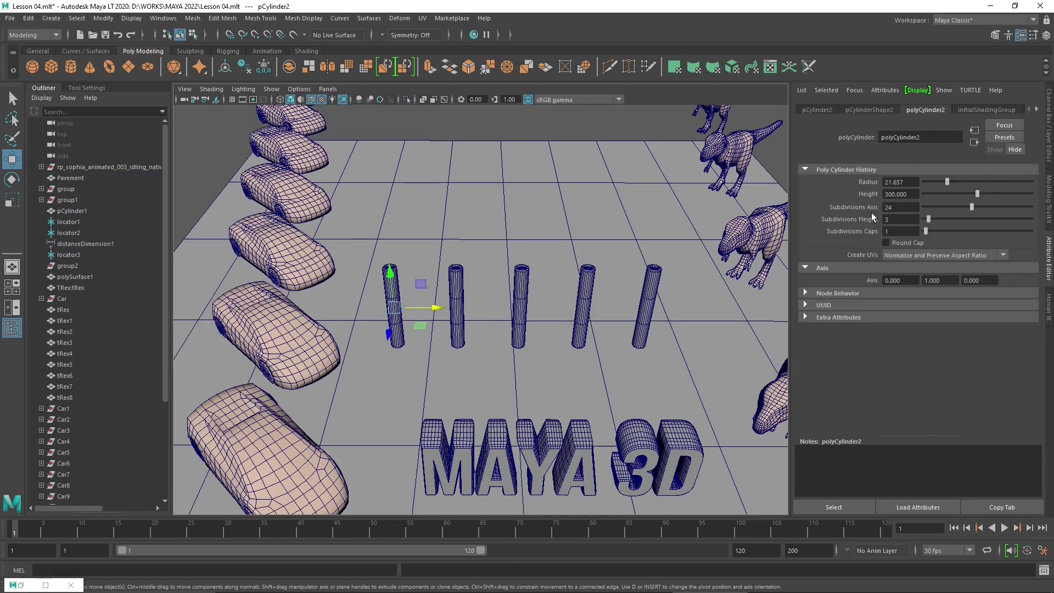
{"action": "left_click_drag", "start_coordinate": [971, 206], "coordinate": [925, 207]}
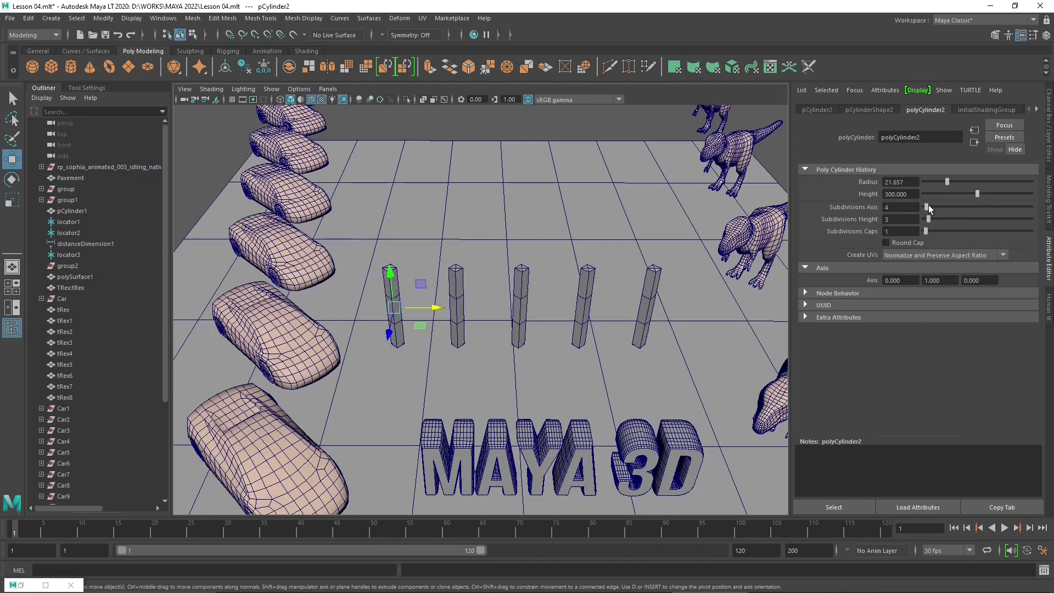
{"action": "left_click_drag", "start_coordinate": [928, 205], "coordinate": [958, 209]}
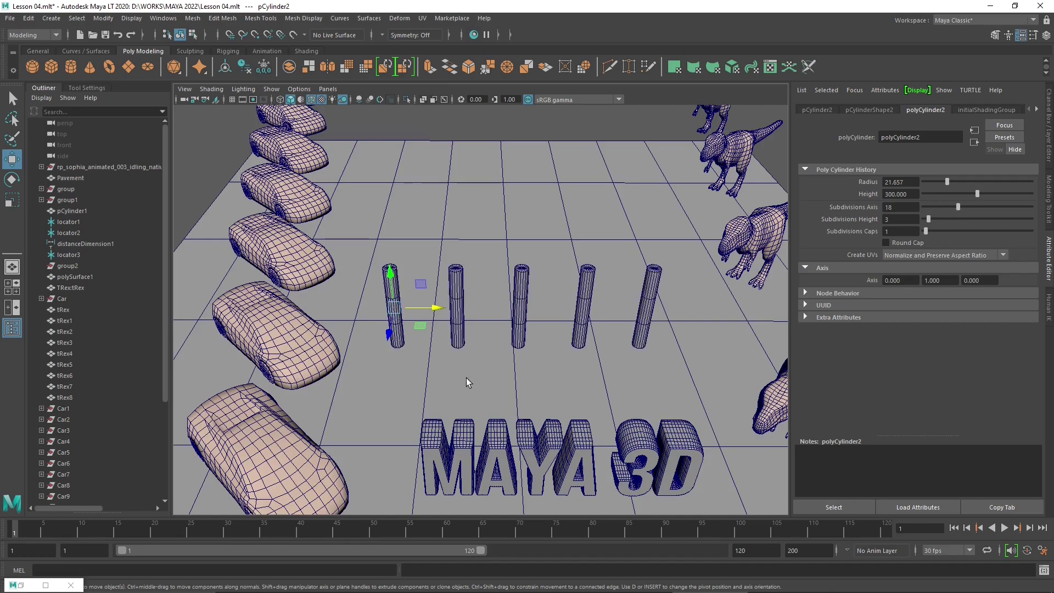
{"action": "middle_click_drag", "start_coordinate": [466, 383], "coordinate": [472, 258], "text": "alt"}
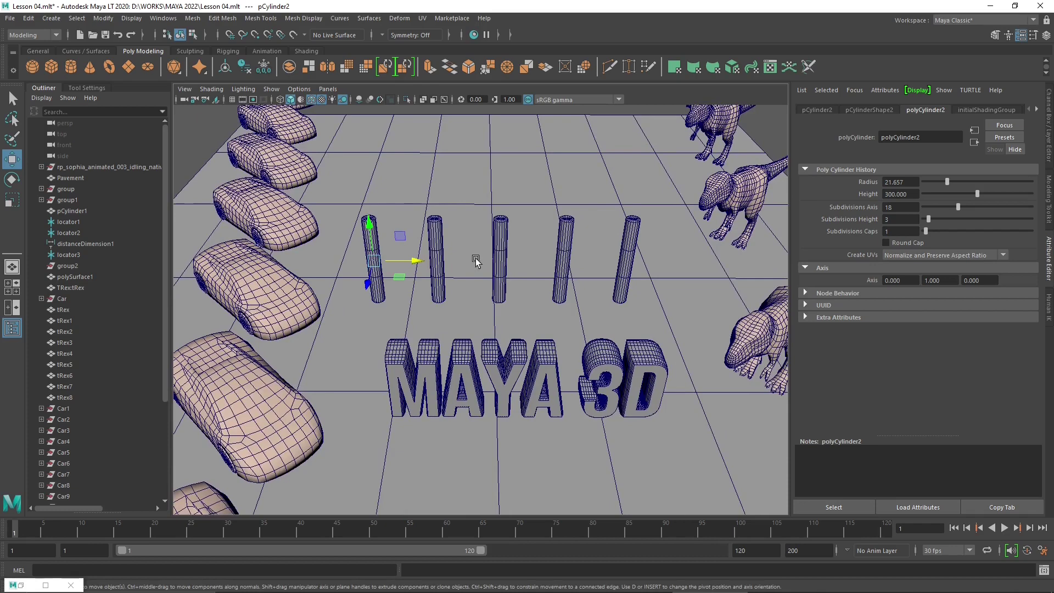
Select all five pillars of the row, pCylinder2 through pCylinder6
{"action": "left_click", "coordinate": [434, 240]}
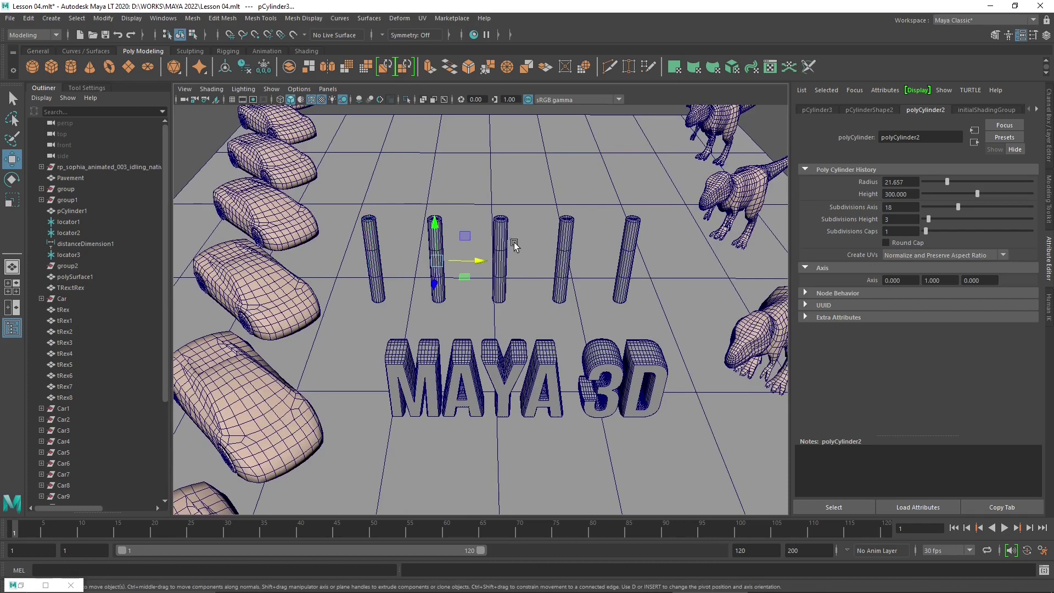
{"action": "left_click", "coordinate": [381, 238]}
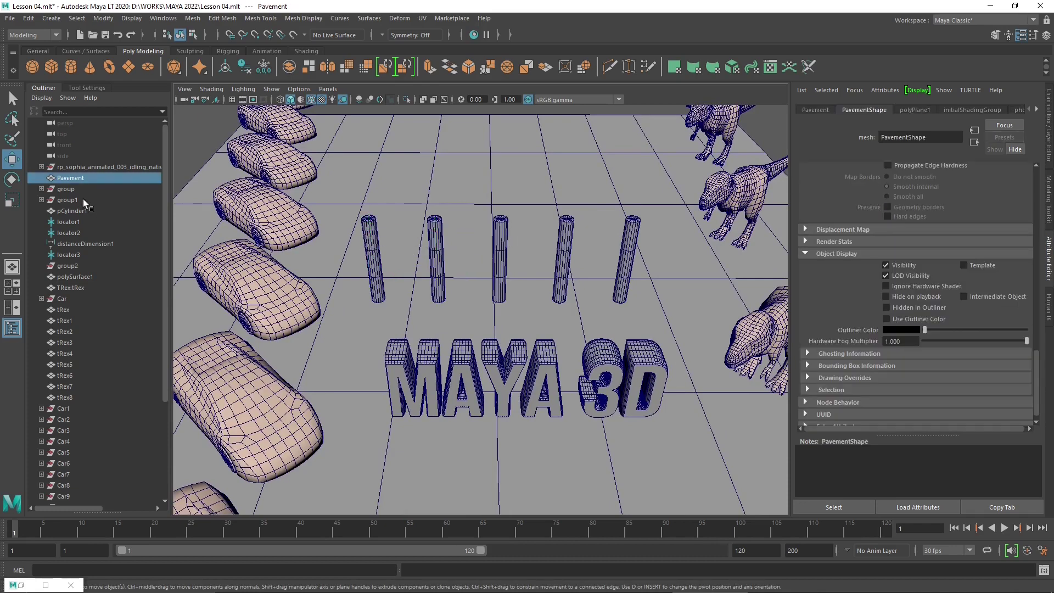
{"action": "left_click", "coordinate": [369, 253]}
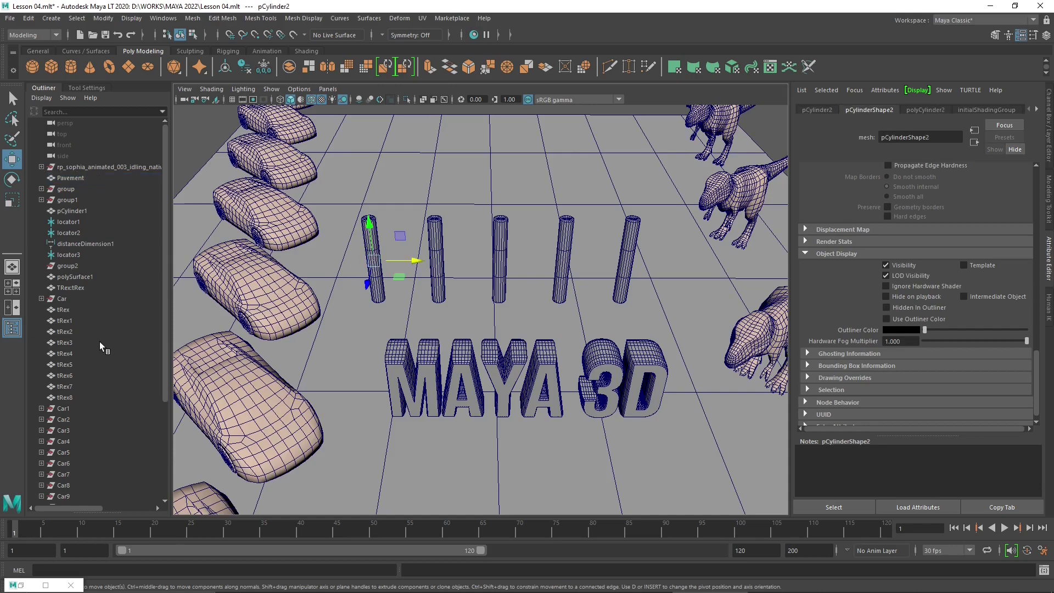
{"action": "scroll", "coordinate": [99, 337], "scroll_direction": "down", "scroll_amount": 4}
{"action": "left_click", "coordinate": [80, 475], "text": "shift"}
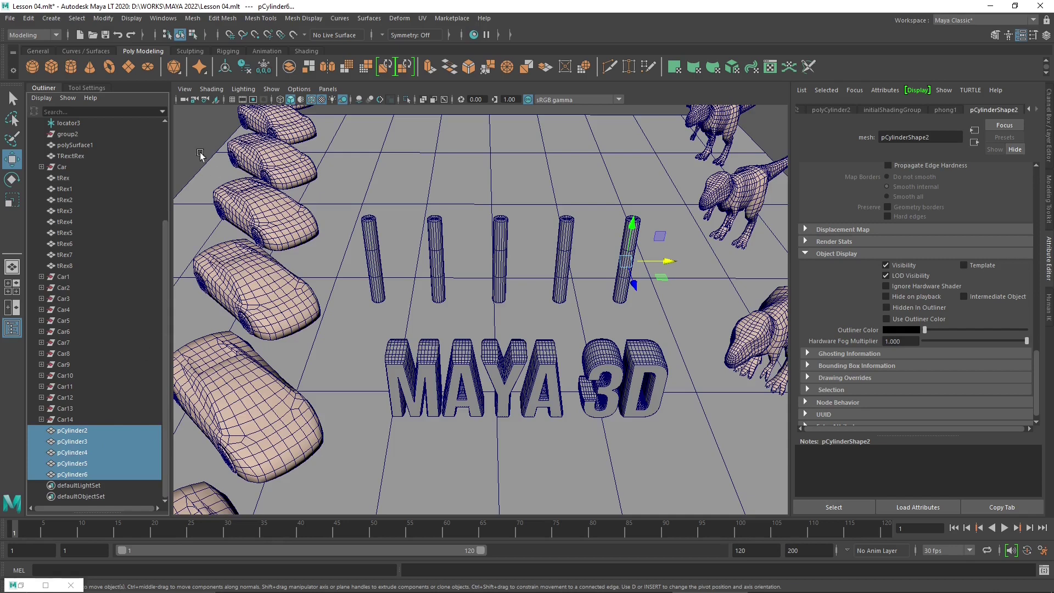
Try to create four instances of the pillar row with Duplicate Special, each translated 200 along X, Y and Z
{"action": "left_click", "coordinate": [29, 18]}
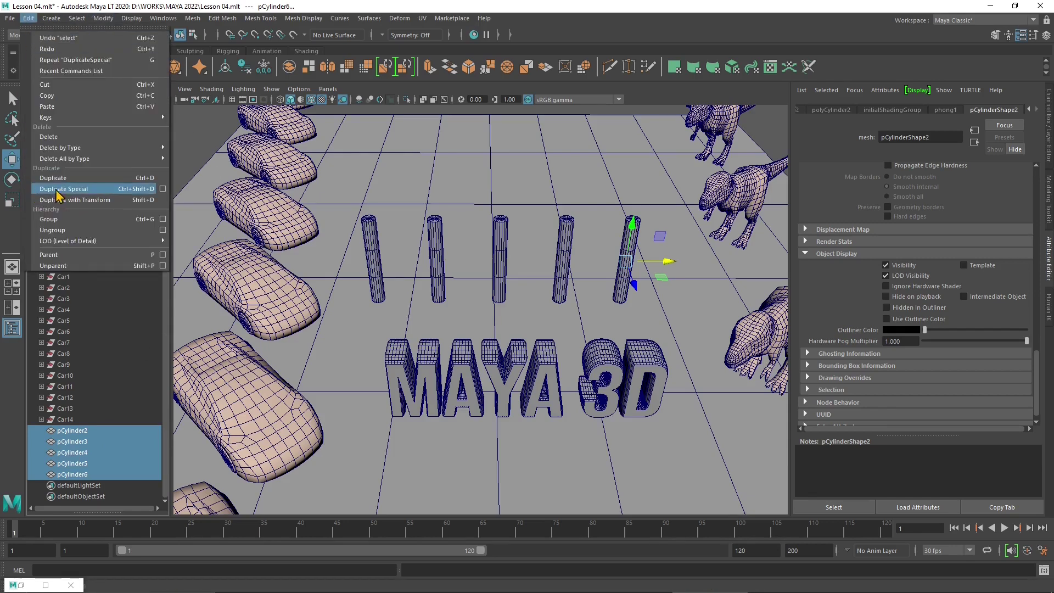
{"action": "left_click", "coordinate": [161, 189]}
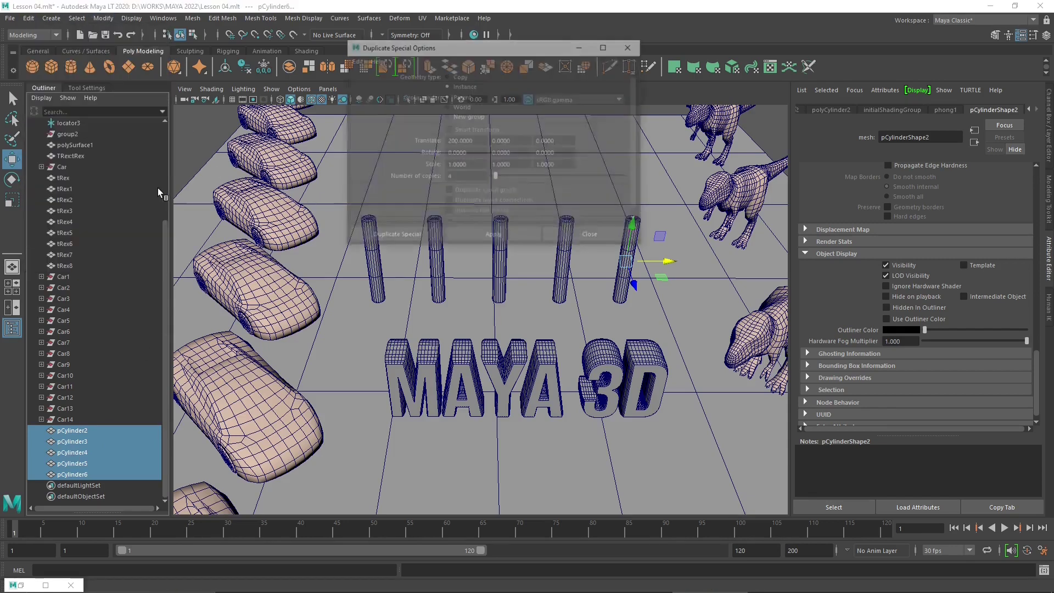
{"action": "left_click", "coordinate": [526, 141]}
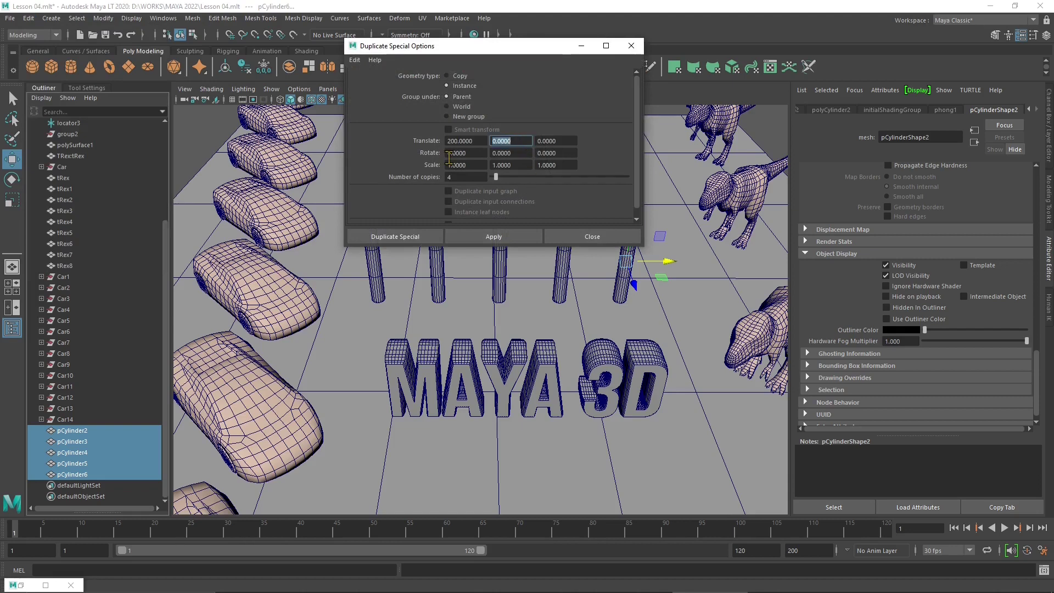
{"action": "double_click", "coordinate": [527, 142]}
{"action": "type", "text": "200"}
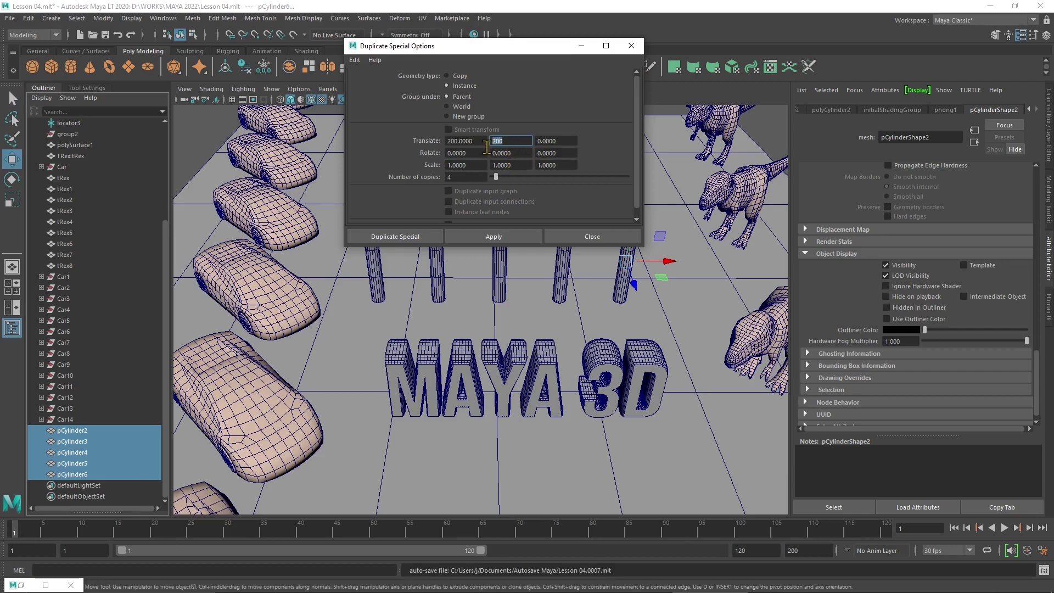
{"action": "double_click", "coordinate": [498, 141]}
{"action": "double_click", "coordinate": [551, 141]}
{"action": "type", "text": "200"}
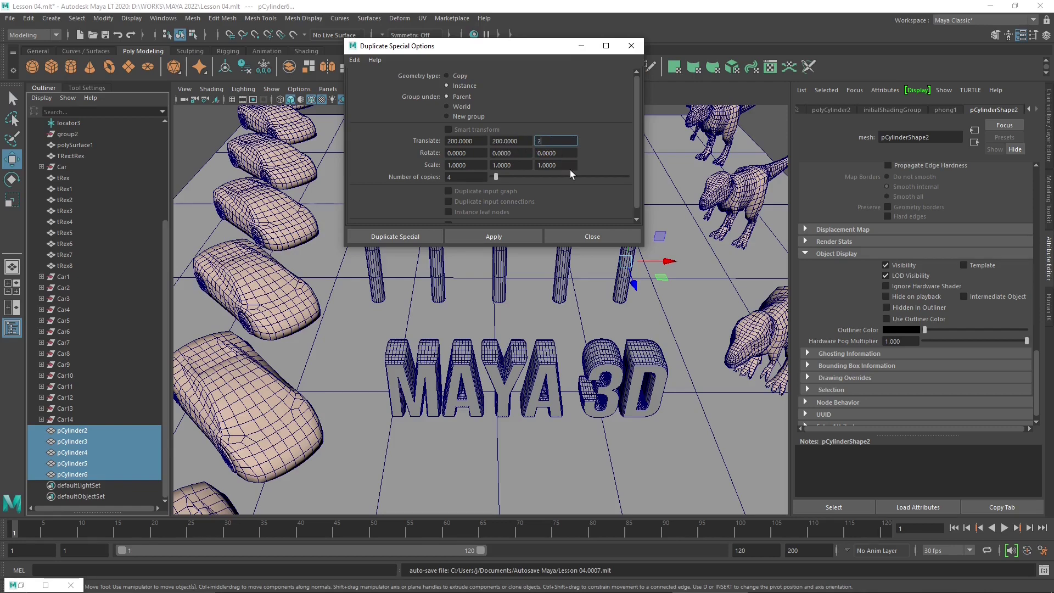
{"action": "left_click", "coordinate": [564, 154]}
{"action": "scroll", "coordinate": [640, 164], "scroll_direction": "down", "scroll_amount": 1}
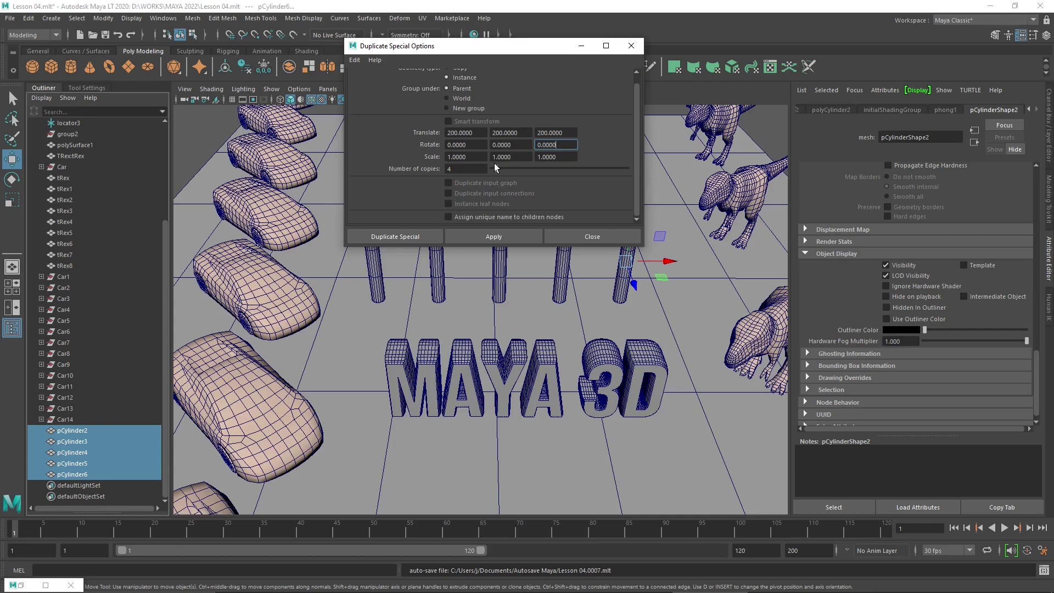
{"action": "left_click", "coordinate": [492, 233]}
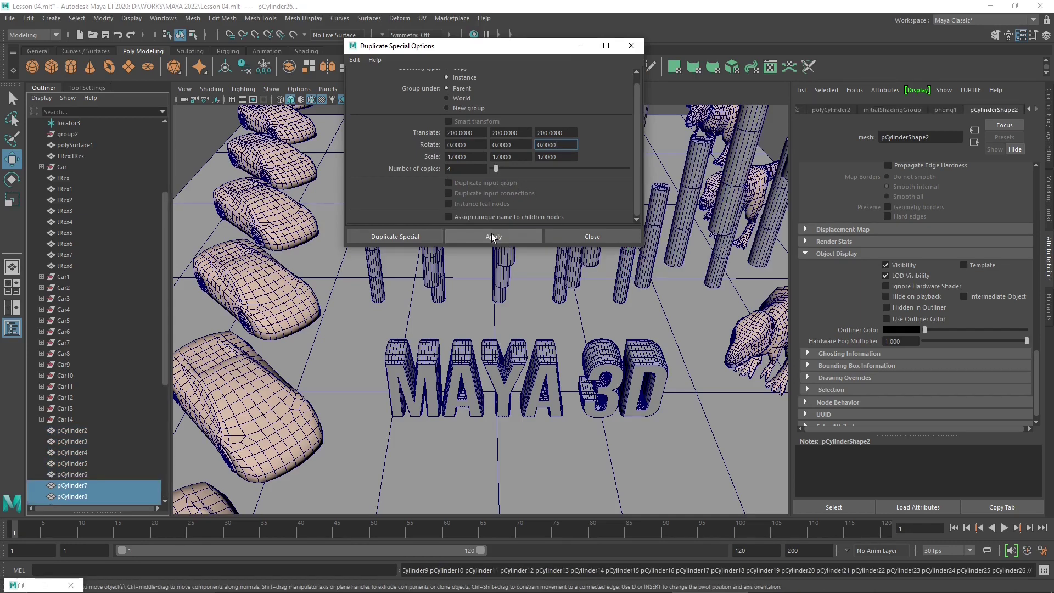
{"action": "left_click", "coordinate": [580, 238]}
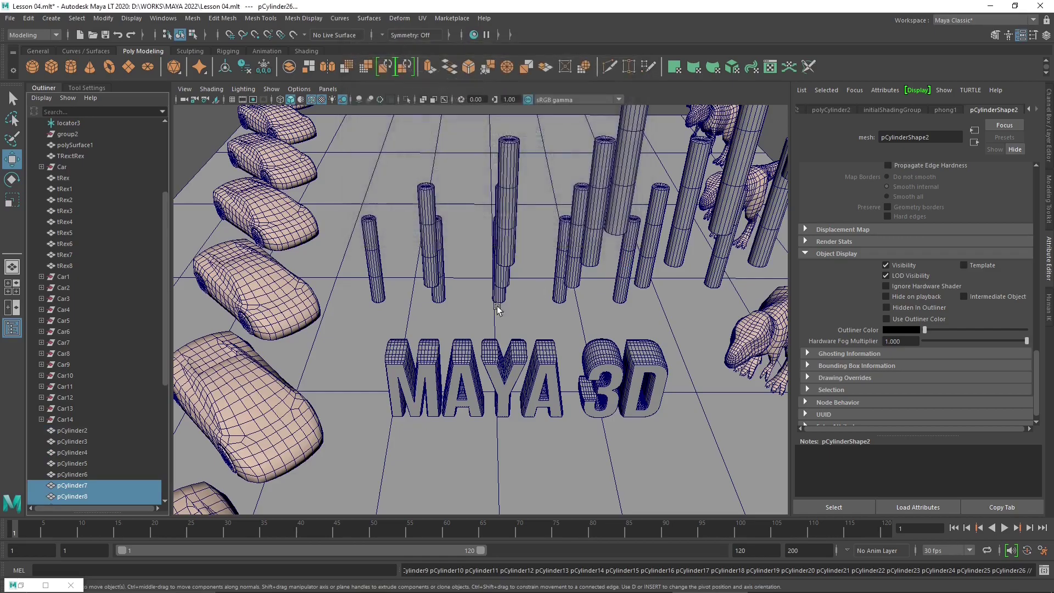
Examine the diagonal pillar duplicates and undo the duplication, leaving the original row in view
{"action": "left_click_drag", "start_coordinate": [384, 296], "coordinate": [402, 317], "text": "alt"}
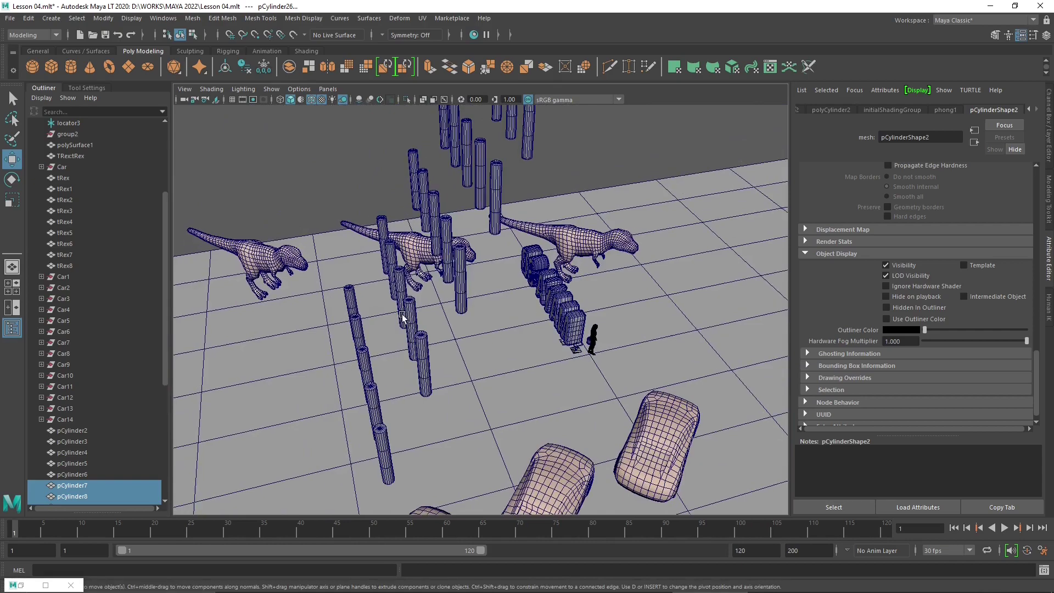
{"action": "key", "text": "ctrl+z"}
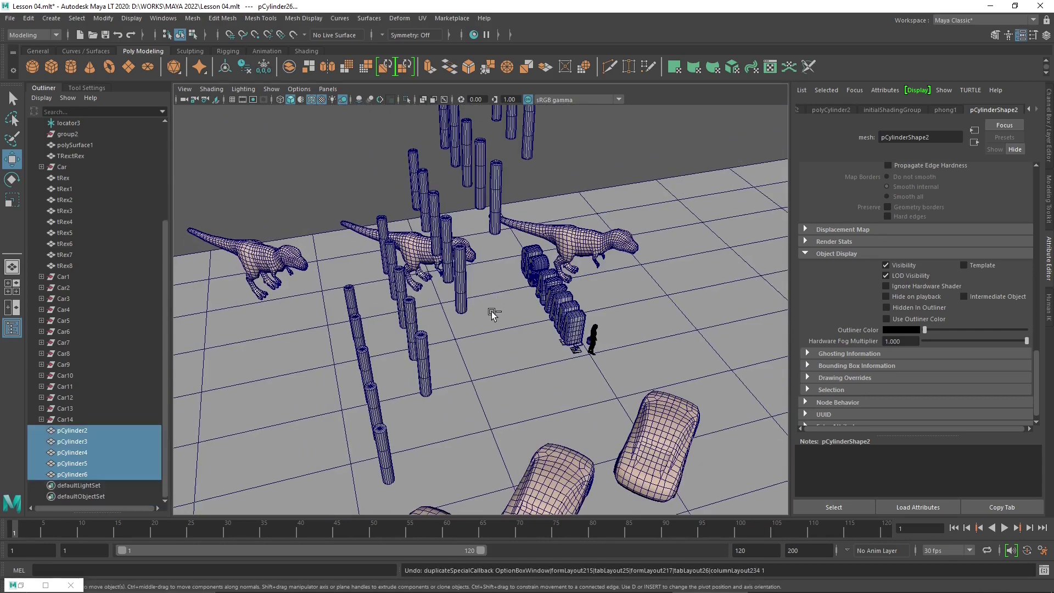
{"action": "left_click_drag", "start_coordinate": [506, 389], "coordinate": [503, 324], "text": "alt"}
{"action": "left_click_drag", "start_coordinate": [544, 313], "coordinate": [395, 368], "text": "alt"}
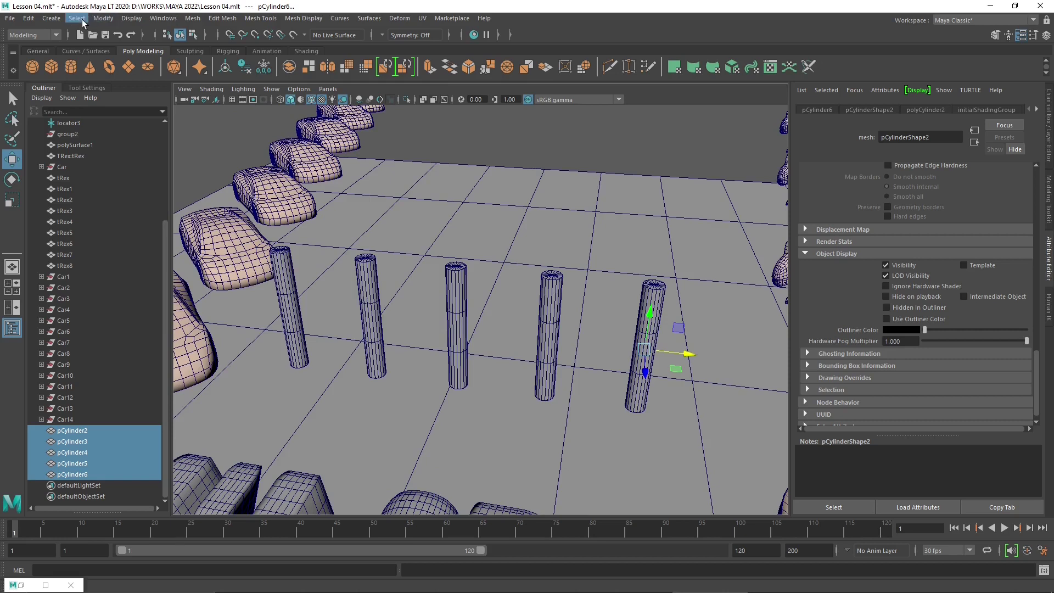
Create four instances of the pillar row with Duplicate Special, each translated 0 along X and Y and -200 along Z
{"action": "left_click", "coordinate": [29, 18]}
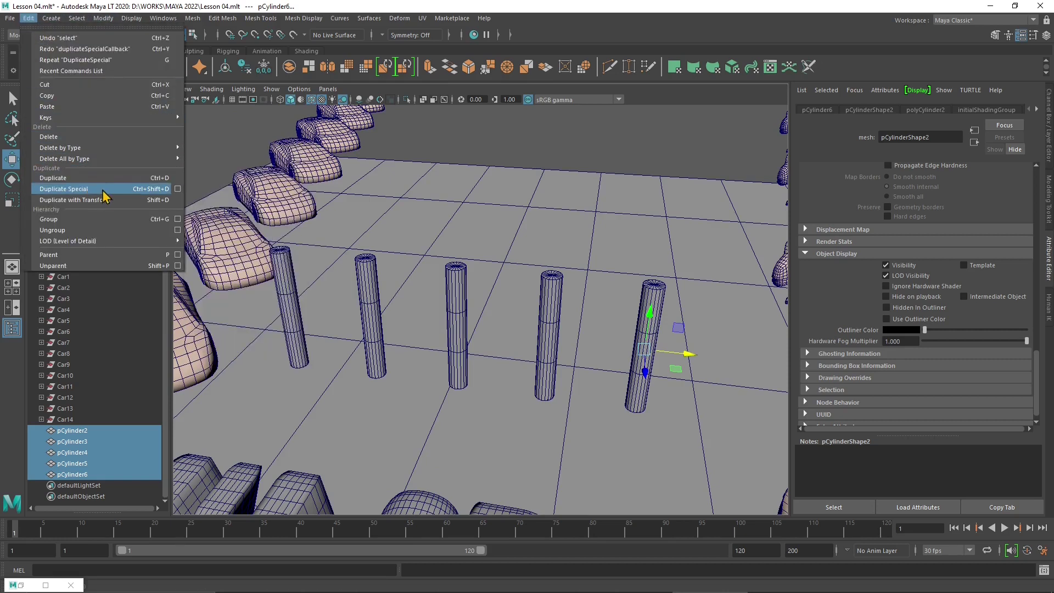
{"action": "left_click", "coordinate": [175, 189]}
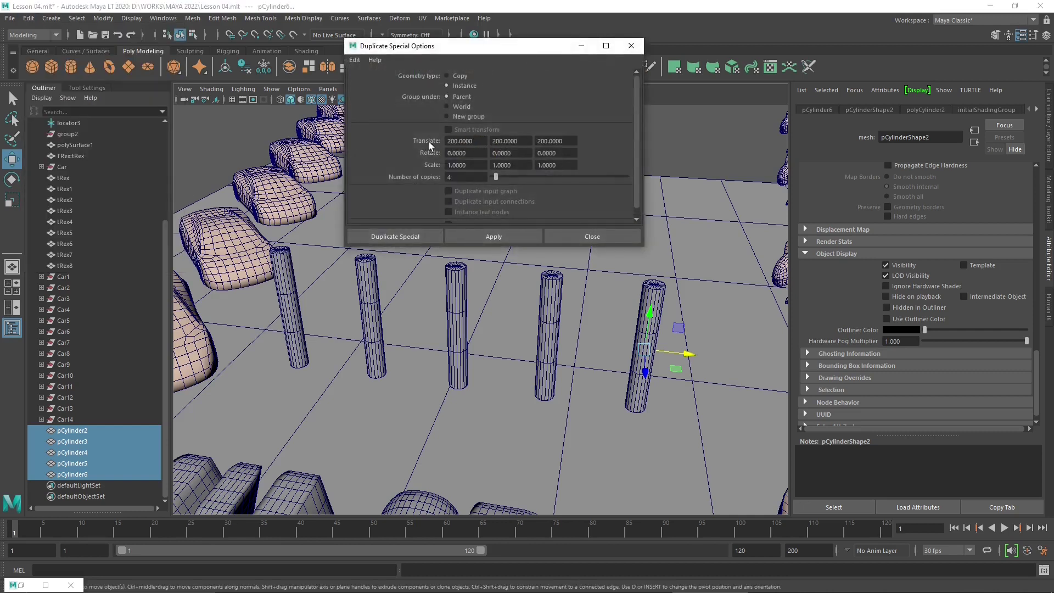
{"action": "double_click", "coordinate": [466, 141]}
{"action": "type", "text": "0"}
{"action": "left_click", "coordinate": [563, 143]}
{"action": "double_click", "coordinate": [572, 144]}
{"action": "left_click", "coordinate": [512, 142]}
{"action": "double_click", "coordinate": [510, 141]}
{"action": "type", "text": "0"}
{"action": "left_click", "coordinate": [554, 140]}
{"action": "left_click", "coordinate": [505, 235]}
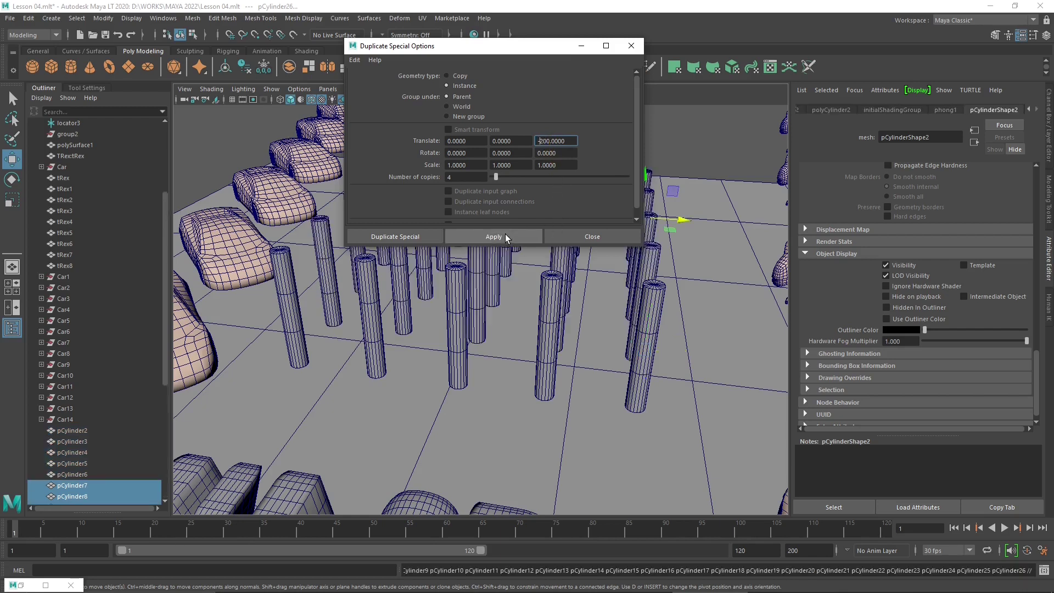
{"action": "left_click_drag", "start_coordinate": [514, 54], "coordinate": [242, 97]}
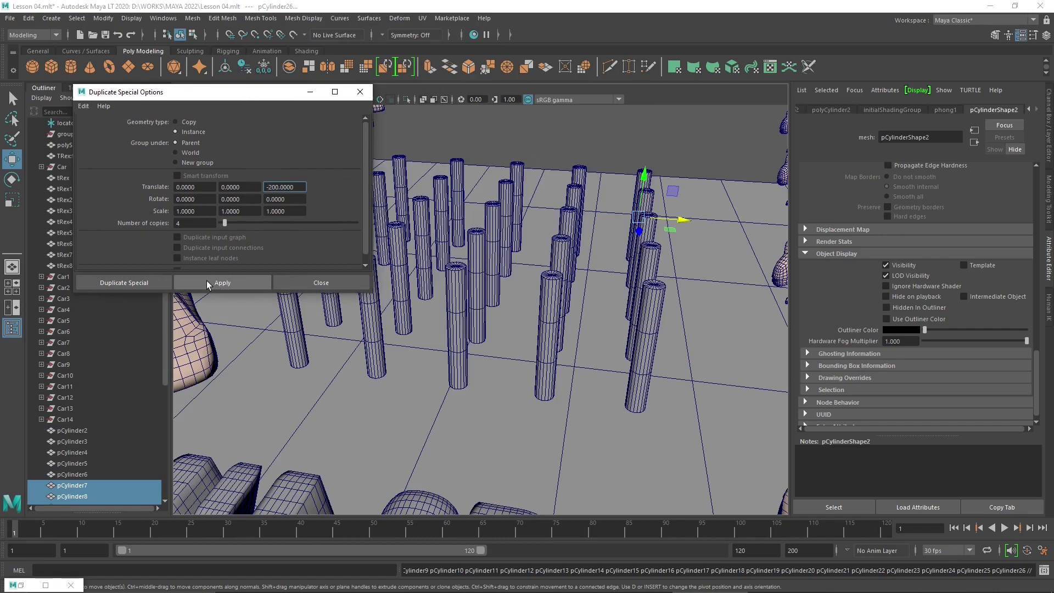
{"action": "left_click", "coordinate": [323, 282]}
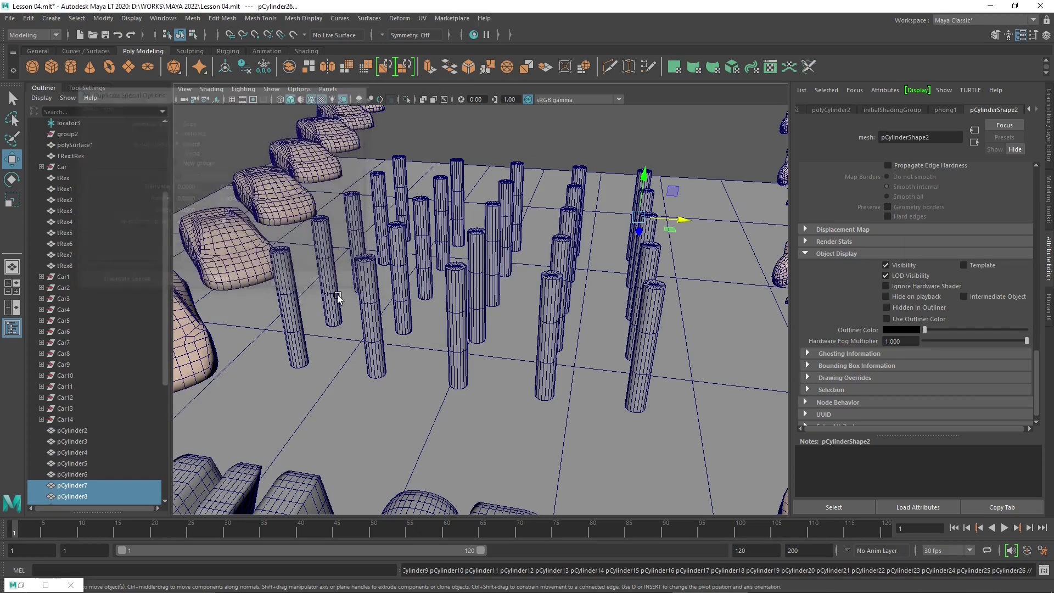
Set the original pillar's height subdivisions to 1 and keep its axis subdivisions at 18, updating all its instances together
{"action": "scroll", "coordinate": [395, 324], "scroll_direction": "up", "scroll_amount": 3}
{"action": "scroll", "coordinate": [395, 324], "scroll_direction": "up", "scroll_amount": 5}
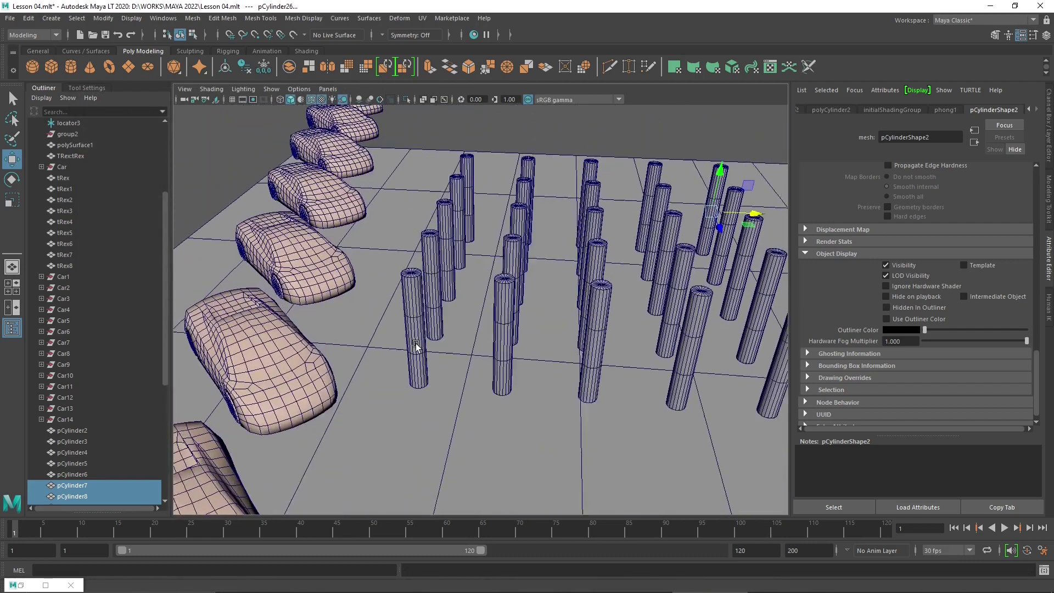
{"action": "left_click", "coordinate": [406, 304]}
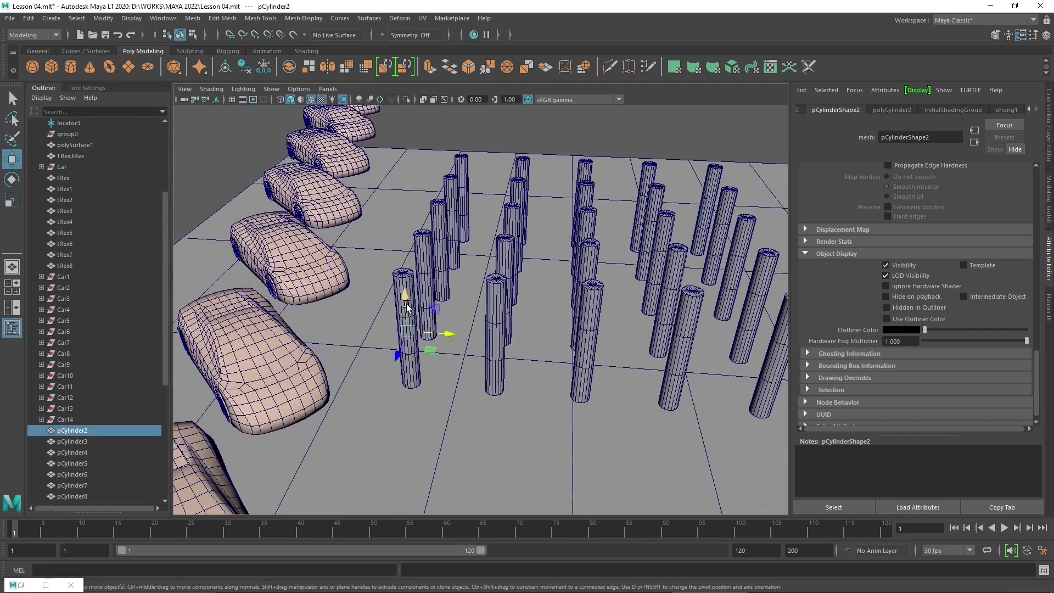
{"action": "left_click", "coordinate": [894, 109]}
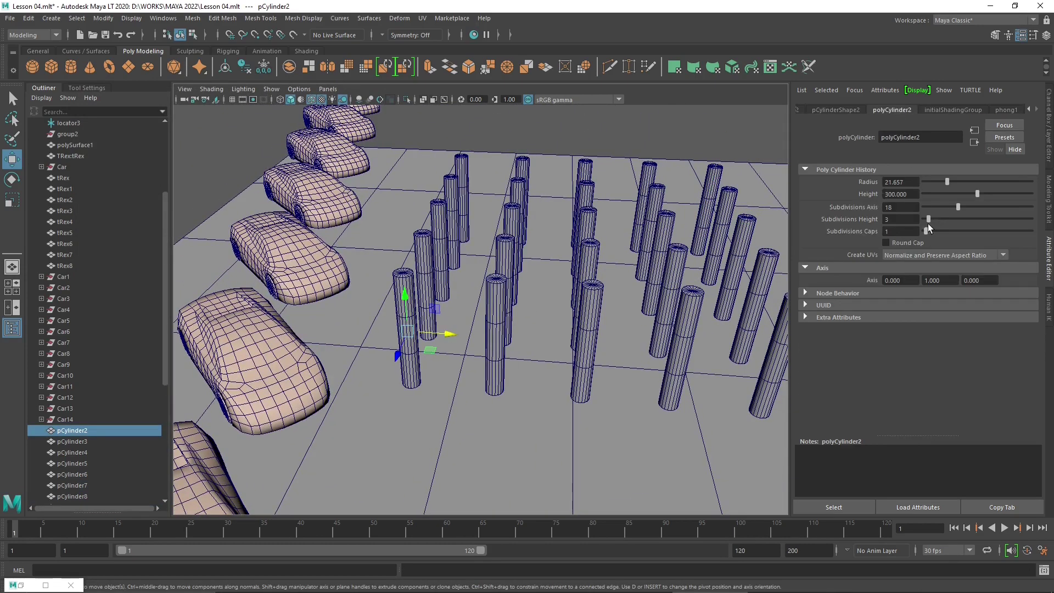
{"action": "mouse_move", "coordinate": [928, 223]}
{"action": "left_mouse_down"}
{"action": "mouse_move", "coordinate": [946, 219]}
{"action": "mouse_move", "coordinate": [910, 221]}
{"action": "left_mouse_up"}
{"action": "mouse_move", "coordinate": [970, 210]}
{"action": "left_mouse_down"}
{"action": "mouse_move", "coordinate": [957, 207]}
{"action": "mouse_move", "coordinate": [986, 207]}
{"action": "mouse_move", "coordinate": [933, 217]}
{"action": "mouse_move", "coordinate": [956, 216]}
{"action": "left_mouse_up"}
Try to move a single part of the seat beside the human figure across the ground plane, and undo that move
{"action": "left_click_drag", "start_coordinate": [433, 373], "coordinate": [484, 393], "text": "alt"}
{"action": "middle_click_drag", "start_coordinate": [483, 392], "coordinate": [487, 364], "text": "alt"}
{"action": "scroll", "coordinate": [486, 334], "scroll_direction": "down", "scroll_amount": 10}
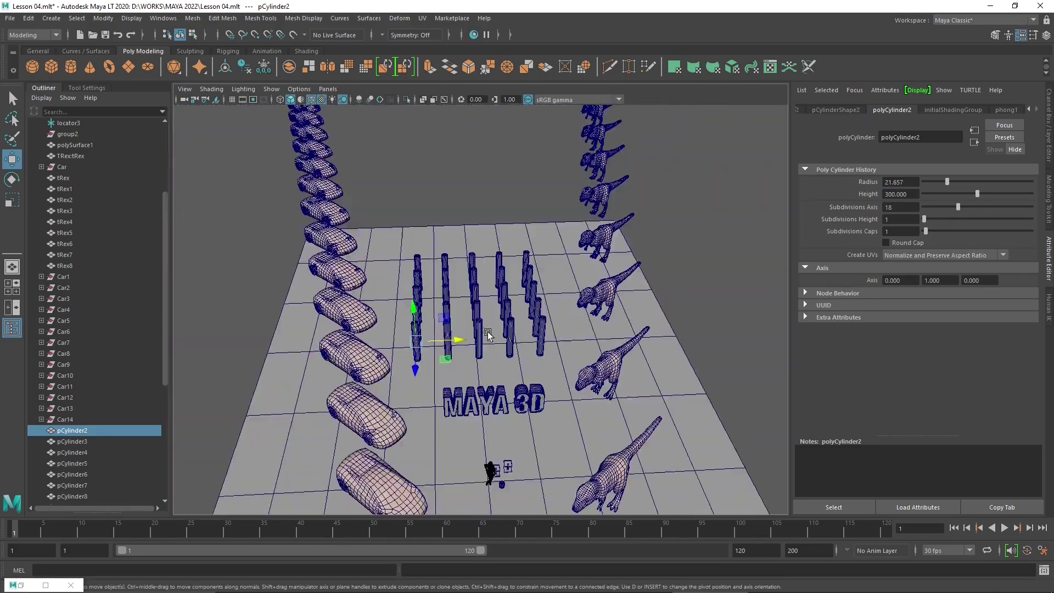
{"action": "middle_click_drag", "start_coordinate": [483, 439], "coordinate": [478, 336], "text": "alt"}
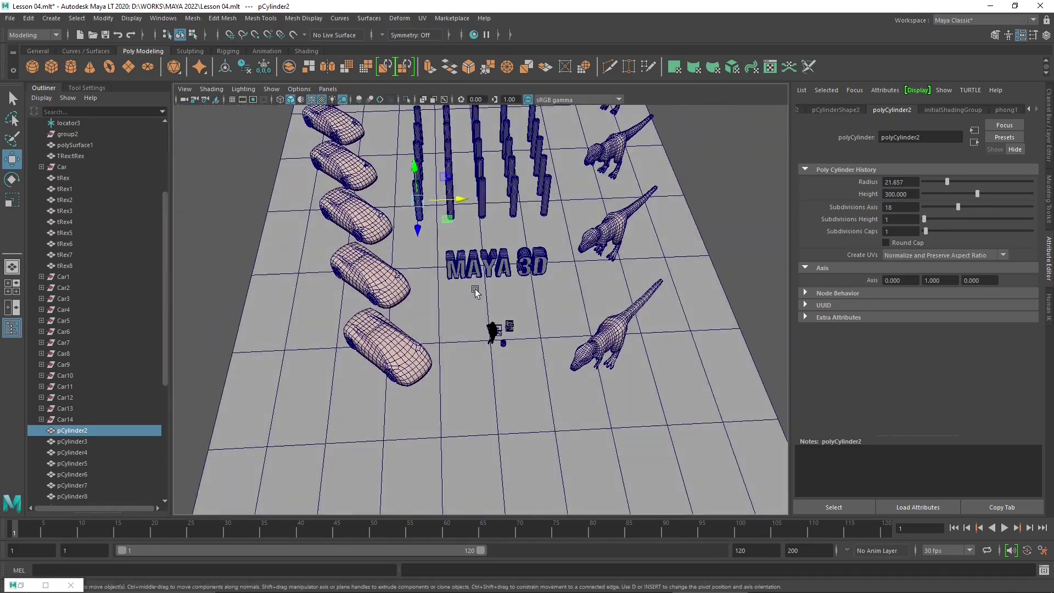
{"action": "scroll", "coordinate": [486, 310], "scroll_direction": "up", "scroll_amount": 10}
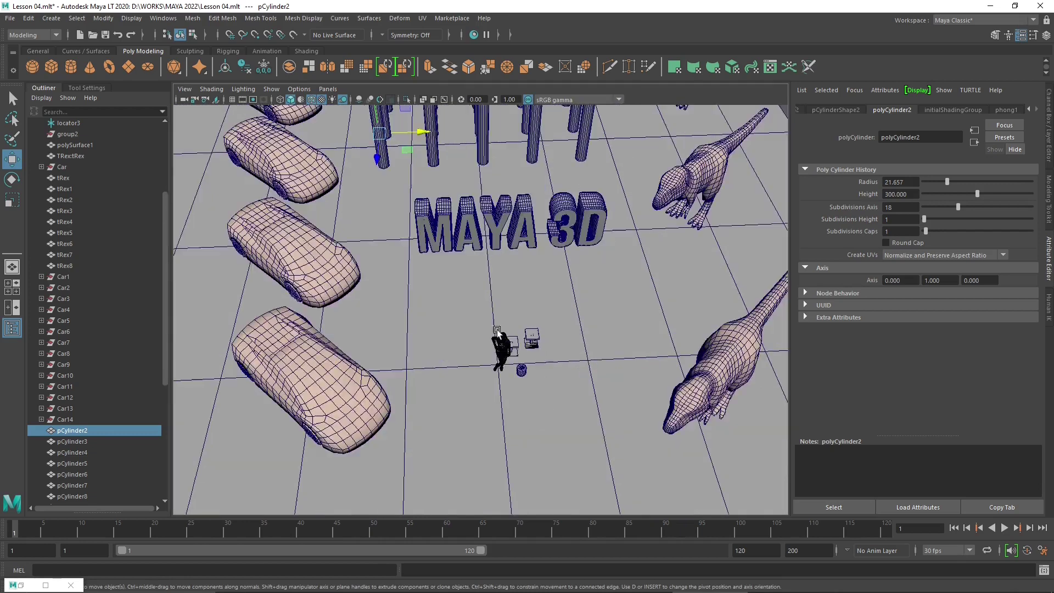
{"action": "left_click_drag", "start_coordinate": [556, 394], "coordinate": [528, 386], "text": "alt"}
{"action": "left_click", "coordinate": [528, 386]}
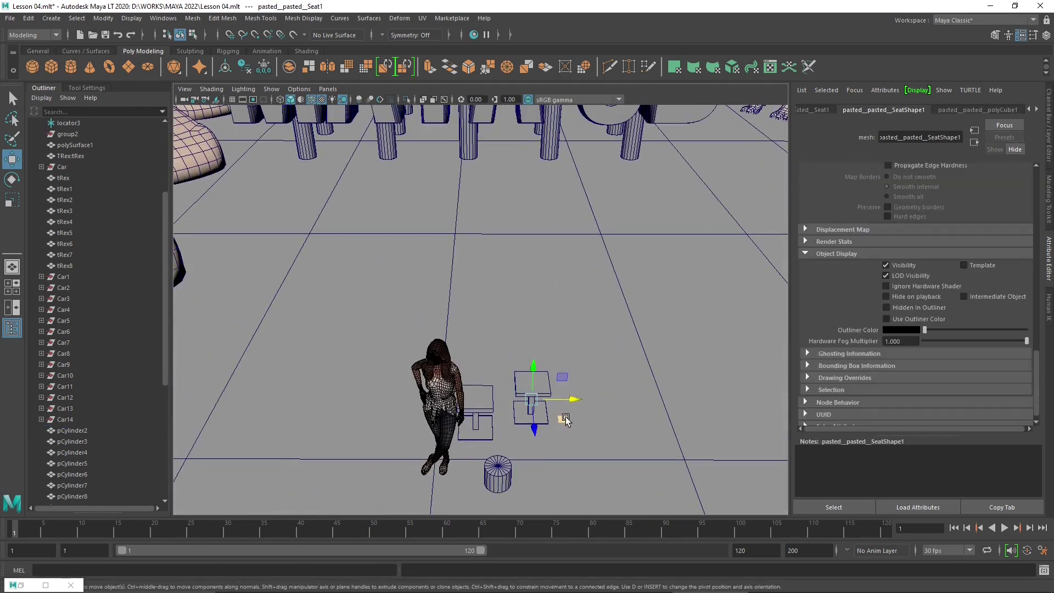
{"action": "left_click_drag", "start_coordinate": [565, 418], "coordinate": [503, 313]}
{"action": "key", "text": "ctrl+z"}
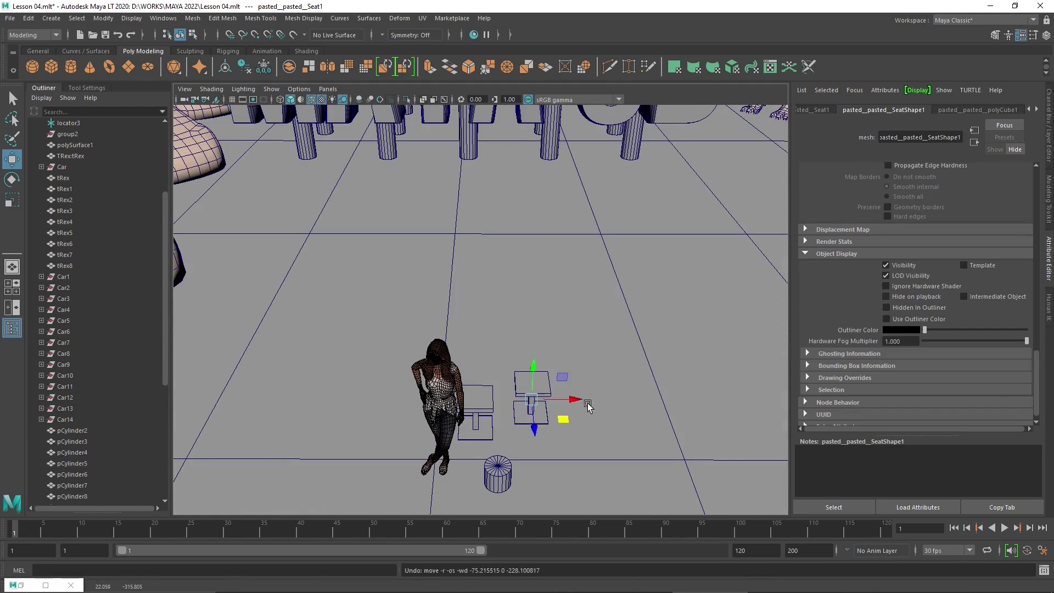
Select the whole seat assembly group1 and move it along the ground to behind the human figure
{"action": "left_click", "coordinate": [536, 380]}
{"action": "scroll", "coordinate": [113, 296], "scroll_direction": "up", "scroll_amount": 4}
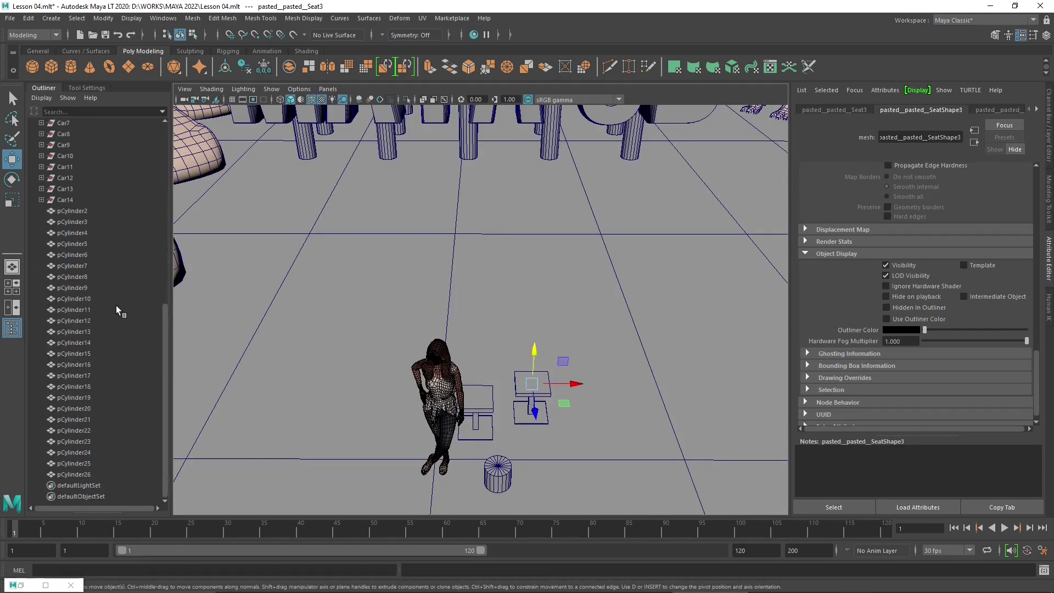
{"action": "left_click", "coordinate": [68, 200]}
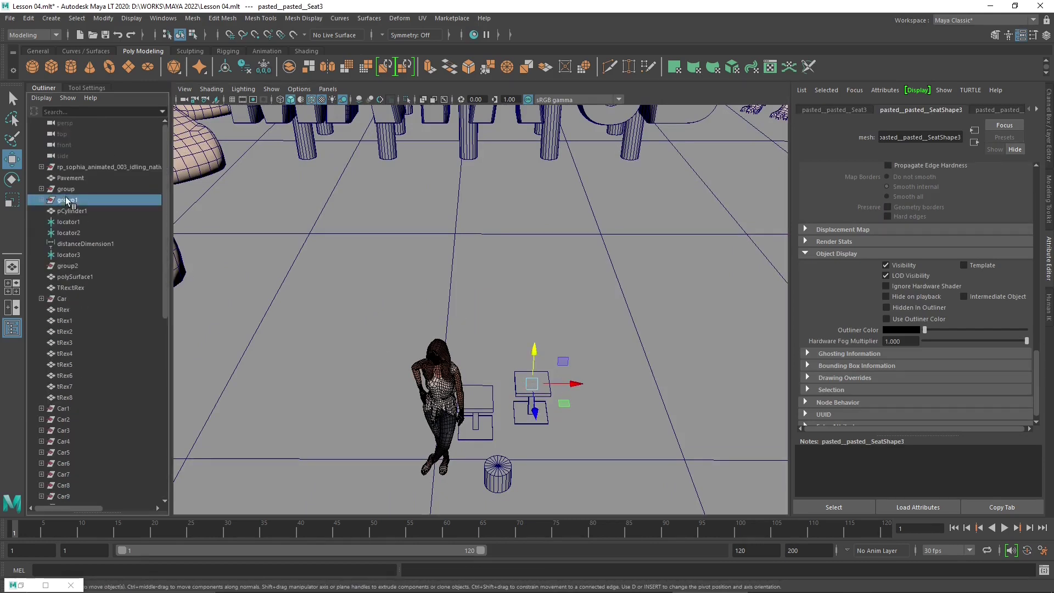
{"action": "left_click_drag", "start_coordinate": [563, 413], "coordinate": [493, 258]}
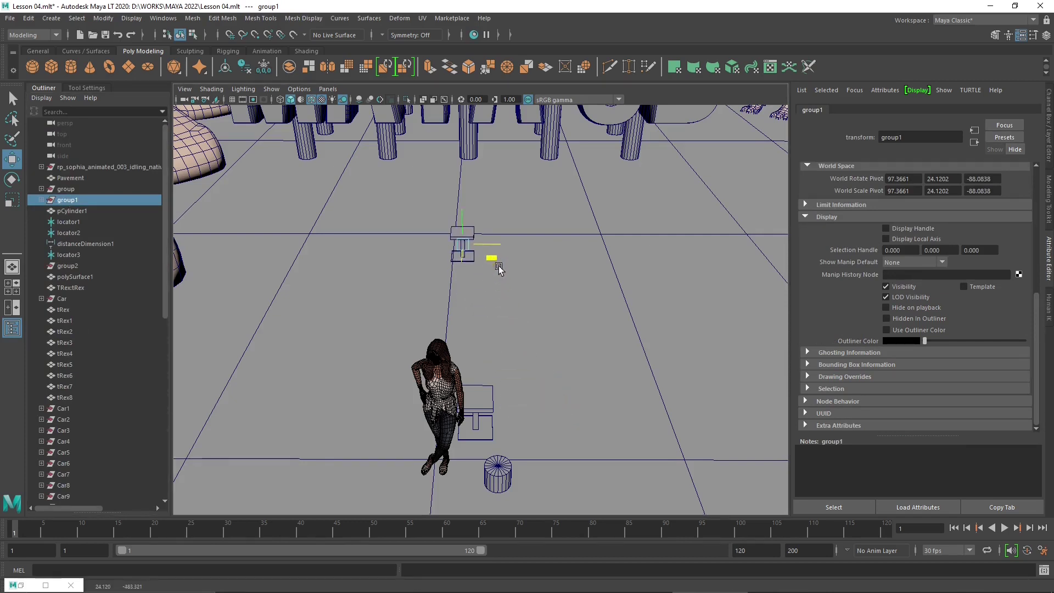
Delete the other seat group standing right next to the human figure
{"action": "left_click", "coordinate": [65, 189]}
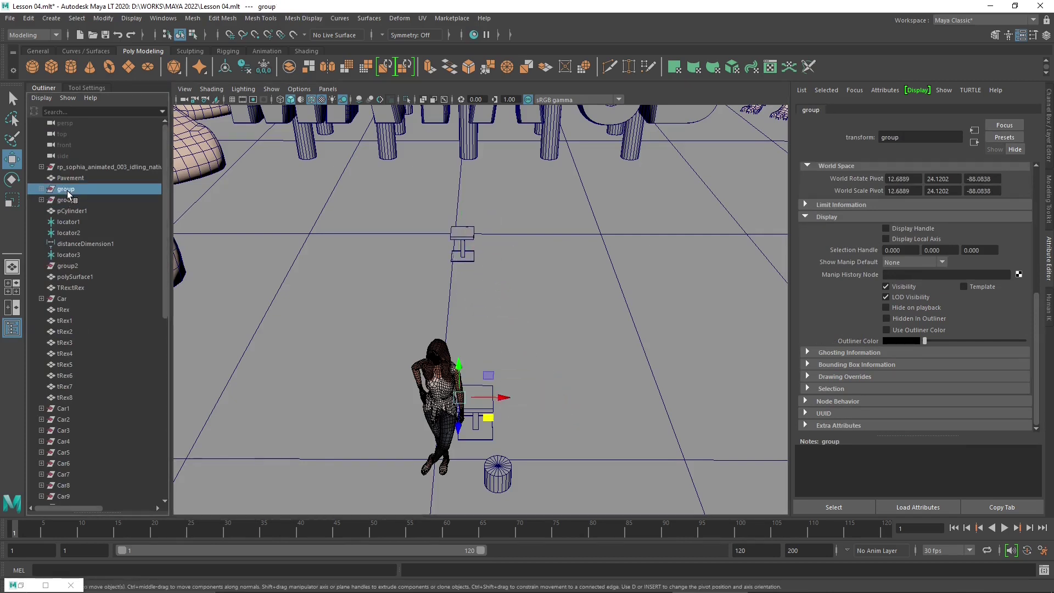
{"action": "key", "text": "Delete"}
{"action": "left_click", "coordinate": [468, 233]}
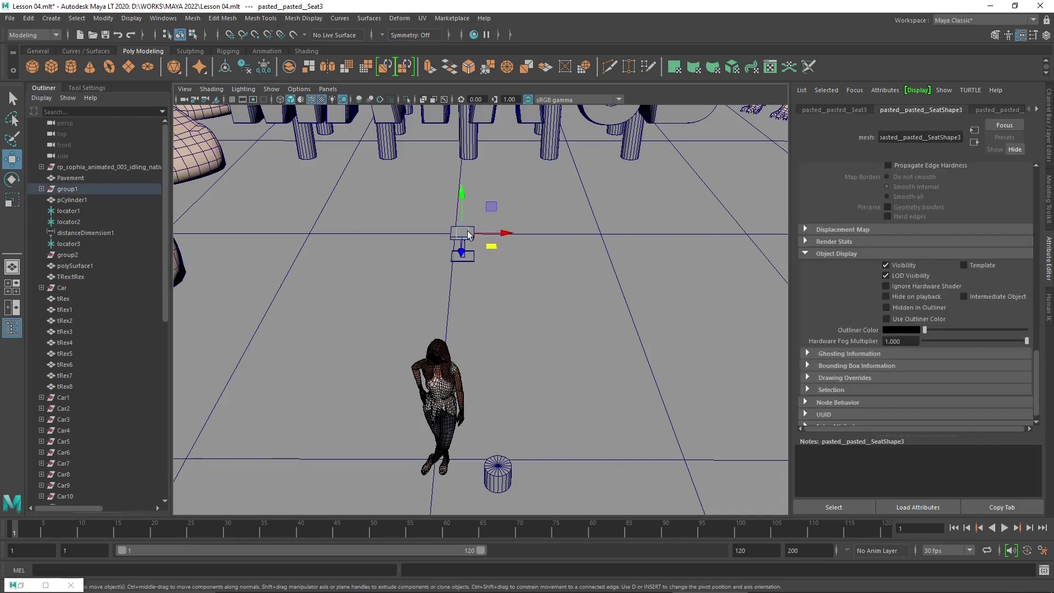
Move the small cylinder in front of the human figure along the ground to just beside the relocated seat
{"action": "left_click", "coordinate": [508, 475]}
{"action": "left_click_drag", "start_coordinate": [537, 494], "coordinate": [535, 279]}
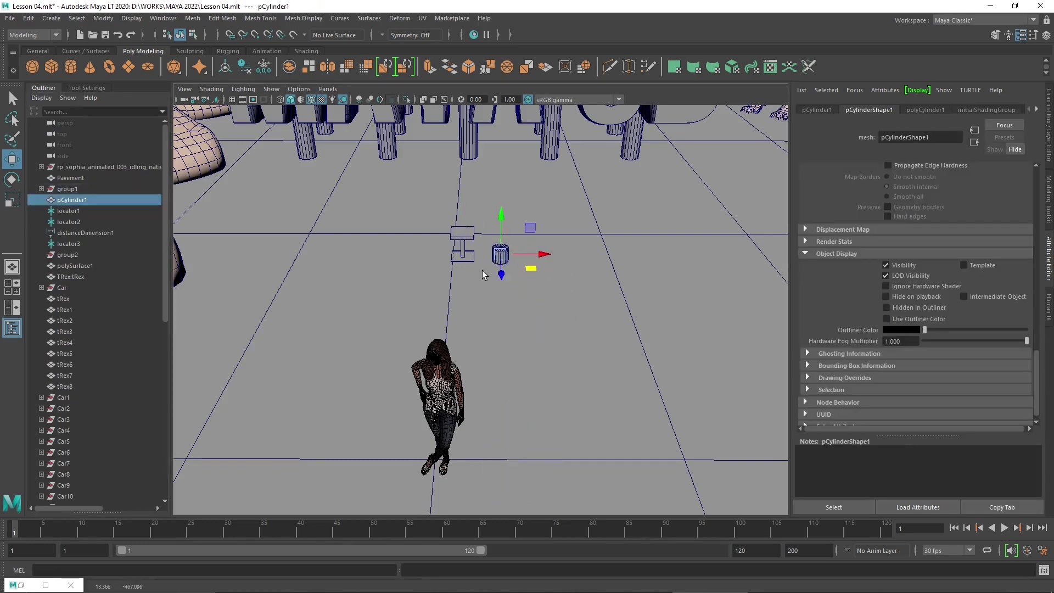
{"action": "scroll", "coordinate": [469, 258], "scroll_direction": "up", "scroll_amount": 1}
{"action": "scroll", "coordinate": [469, 259], "scroll_direction": "down", "scroll_amount": 2}
{"action": "scroll", "coordinate": [470, 259], "scroll_direction": "up", "scroll_amount": 1}
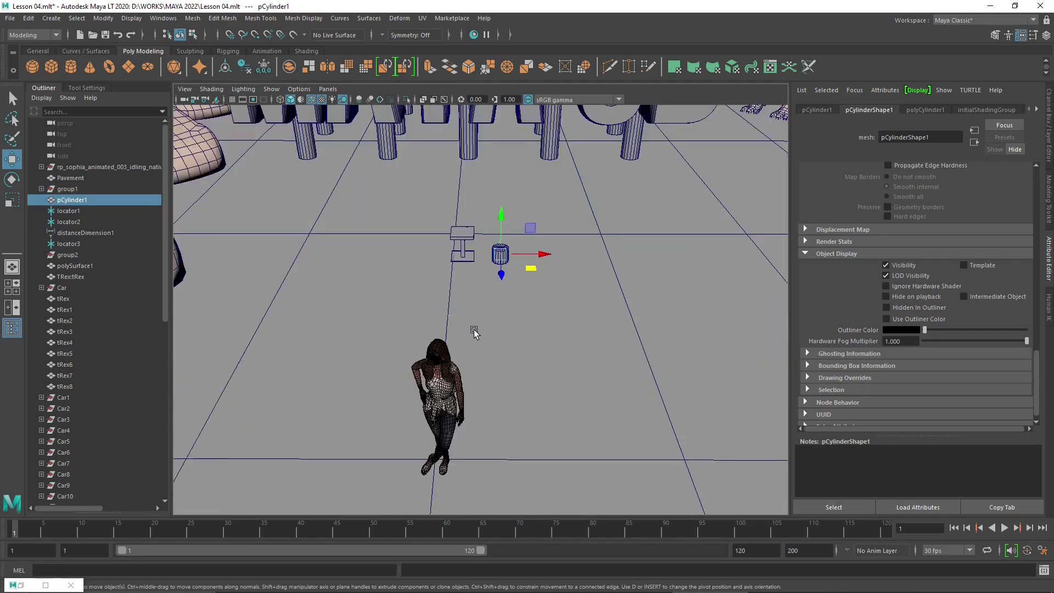
Expand the group1 hierarchy down to its mesh and select the square top slab pasted__pasted__Seat3 of the relocated seat
{"action": "scroll", "coordinate": [475, 330], "scroll_direction": "down", "scroll_amount": 2}
{"action": "scroll", "coordinate": [536, 336], "scroll_direction": "up", "scroll_amount": 2}
{"action": "scroll", "coordinate": [529, 329], "scroll_direction": "down", "scroll_amount": 3}
{"action": "key", "text": "f"}
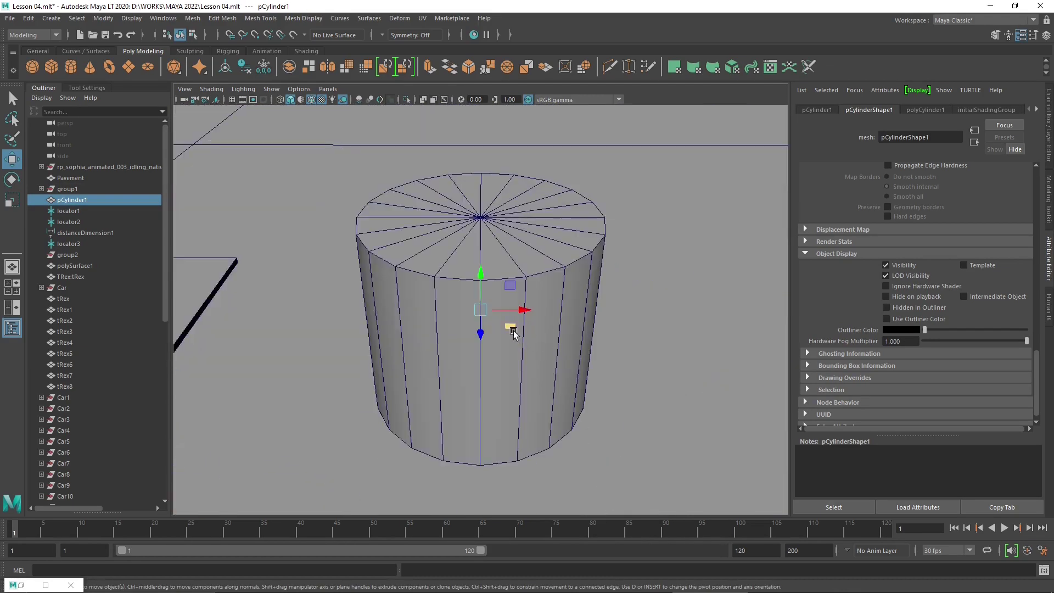
{"action": "scroll", "coordinate": [372, 367], "scroll_direction": "down", "scroll_amount": 3}
{"action": "scroll", "coordinate": [405, 385], "scroll_direction": "up", "scroll_amount": 1}
{"action": "left_click_drag", "start_coordinate": [405, 383], "coordinate": [567, 423], "text": "alt"}
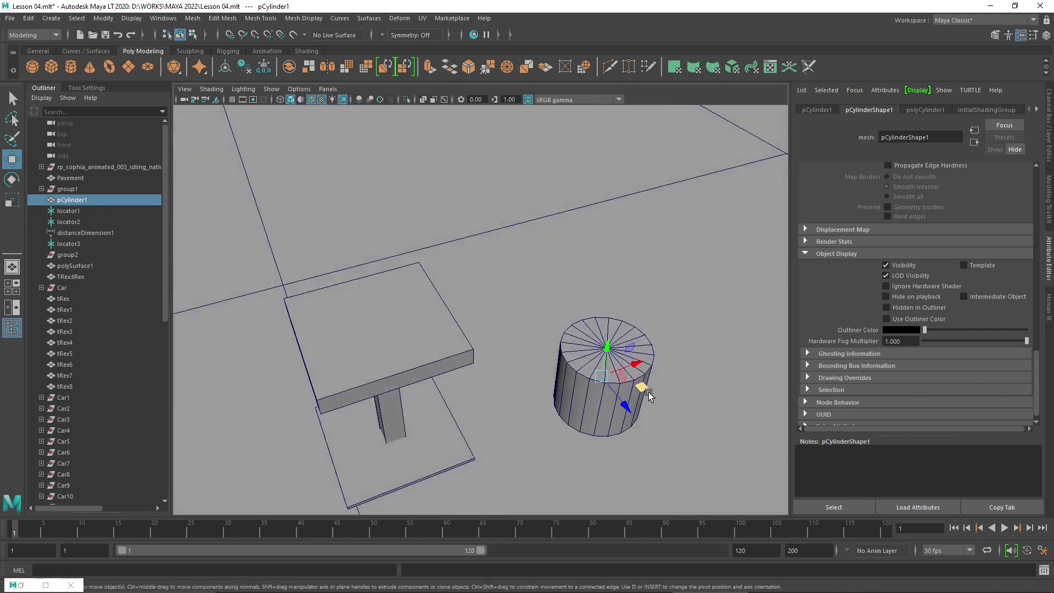
{"action": "left_click_drag", "start_coordinate": [640, 400], "coordinate": [478, 264], "text": "alt"}
{"action": "left_click", "coordinate": [477, 254]}
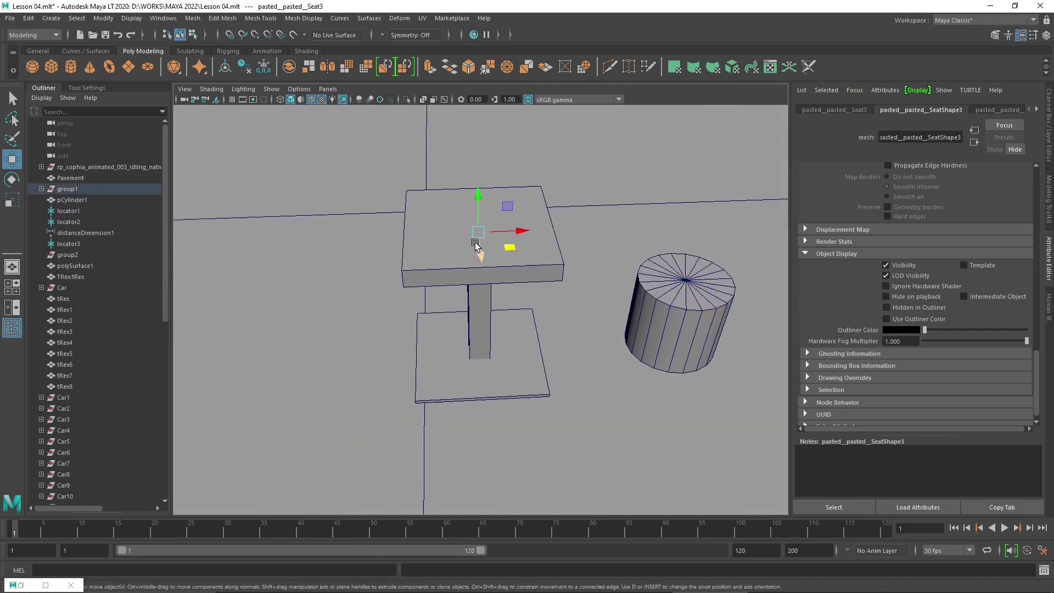
{"action": "left_click", "coordinate": [41, 189]}
{"action": "left_click", "coordinate": [49, 200]}
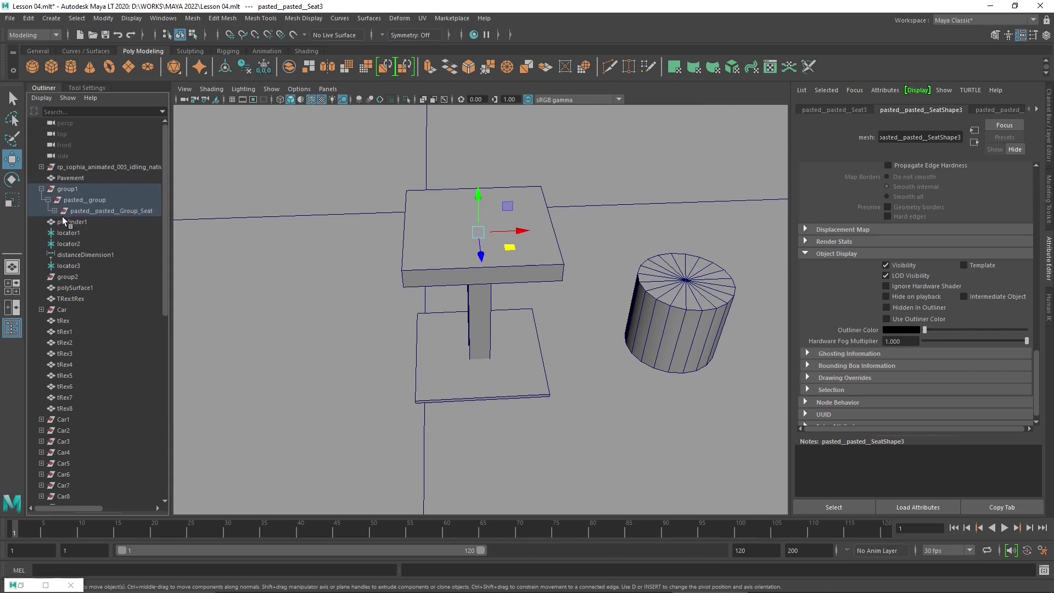
{"action": "left_click", "coordinate": [54, 211]}
{"action": "left_click", "coordinate": [420, 278]}
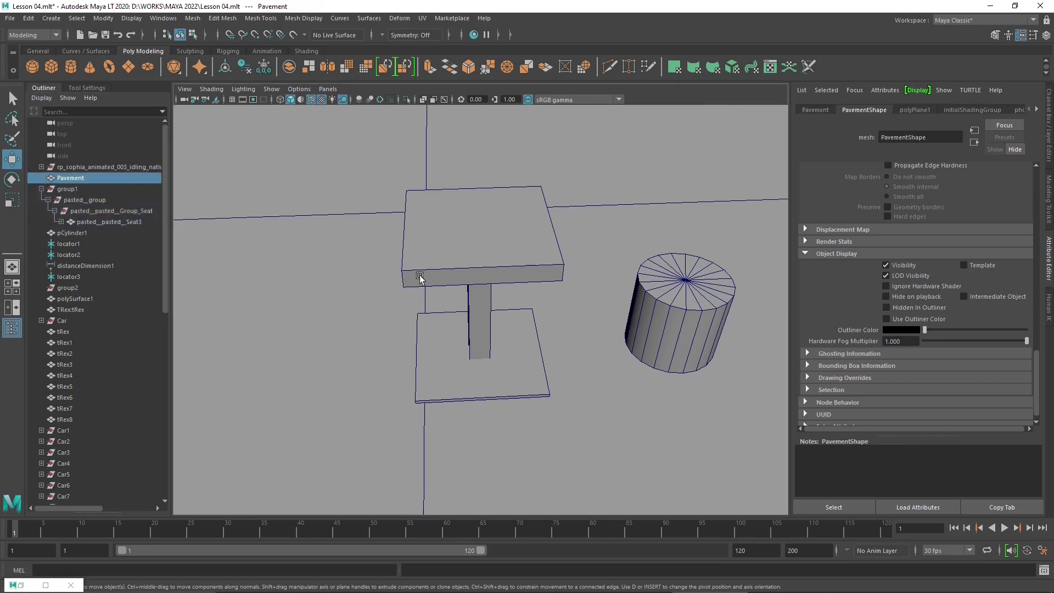
{"action": "left_click", "coordinate": [430, 263]}
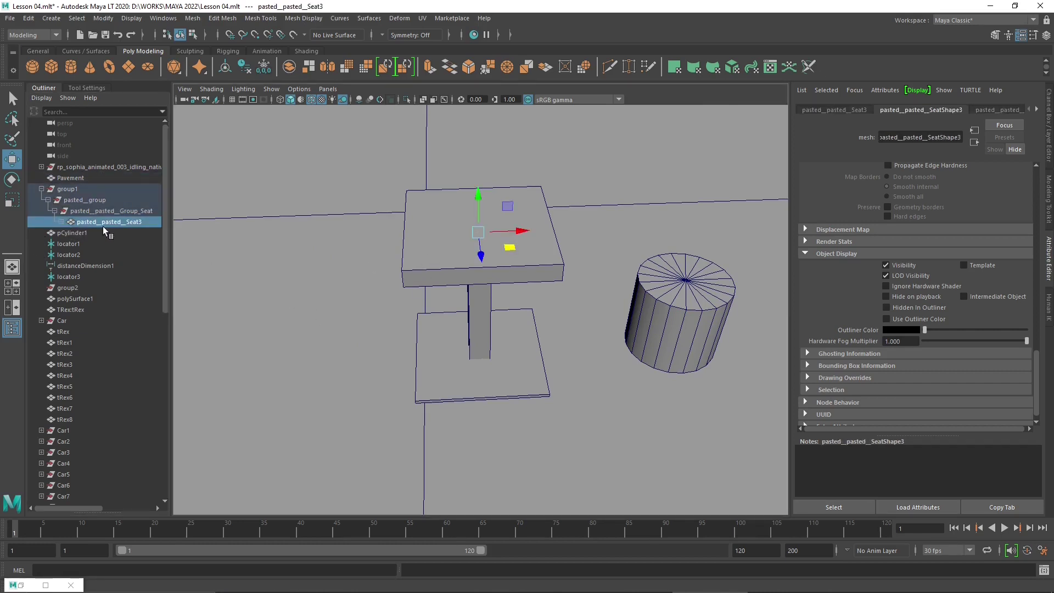
Find the top slab's polyCube creation attributes, widen the slab to 1.933 and flatten its height to 0.010
{"action": "left_click", "coordinate": [855, 111]}
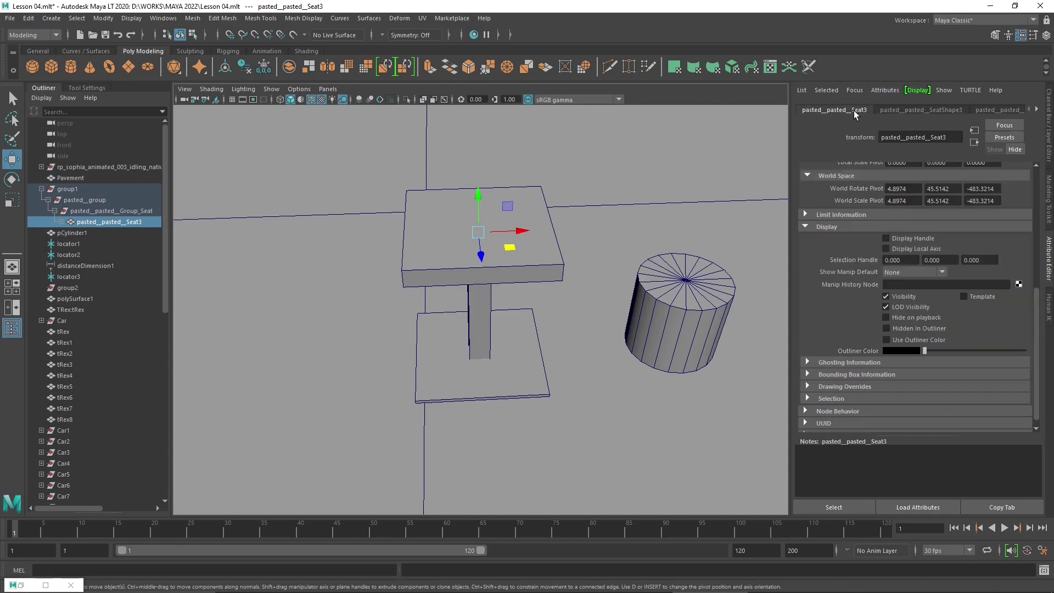
{"action": "scroll", "coordinate": [910, 256], "scroll_direction": "down", "scroll_amount": 5}
{"action": "scroll", "coordinate": [909, 256], "scroll_direction": "up", "scroll_amount": 3}
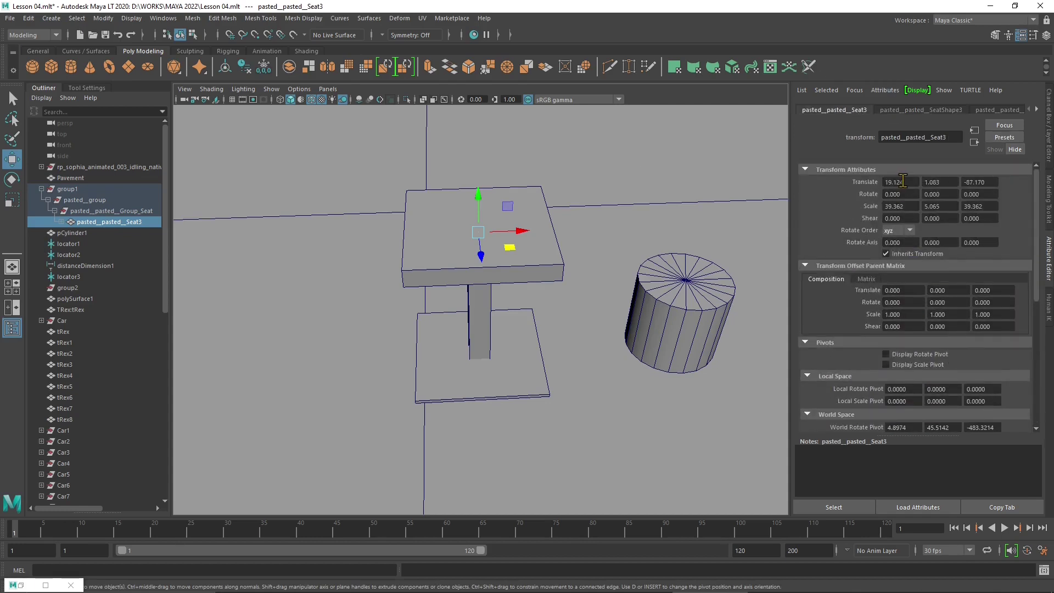
{"action": "left_click", "coordinate": [920, 112]}
{"action": "left_click", "coordinate": [989, 107]}
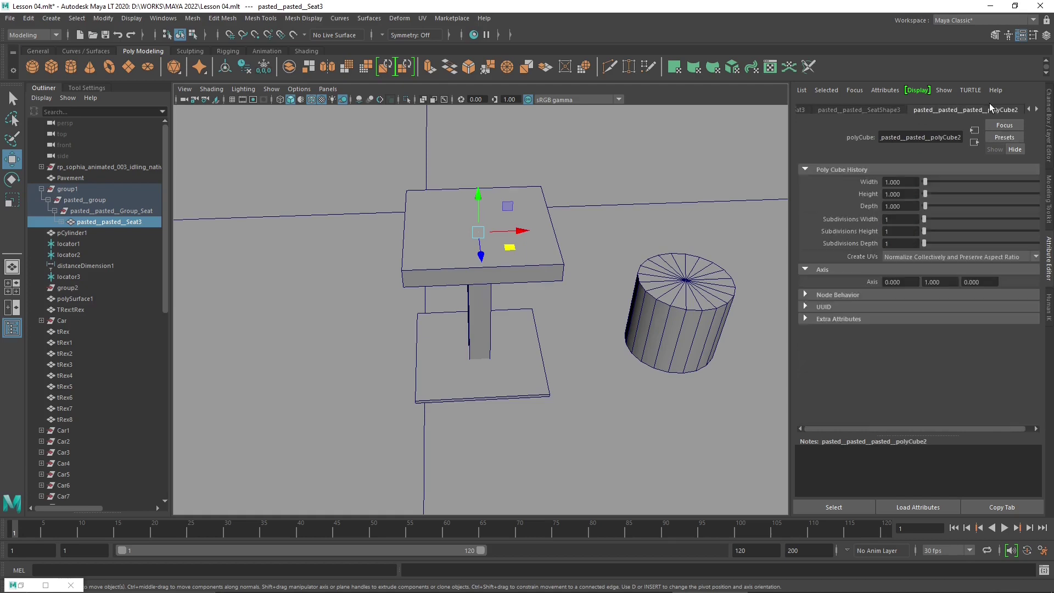
{"action": "left_click_drag", "start_coordinate": [927, 186], "coordinate": [923, 198]}
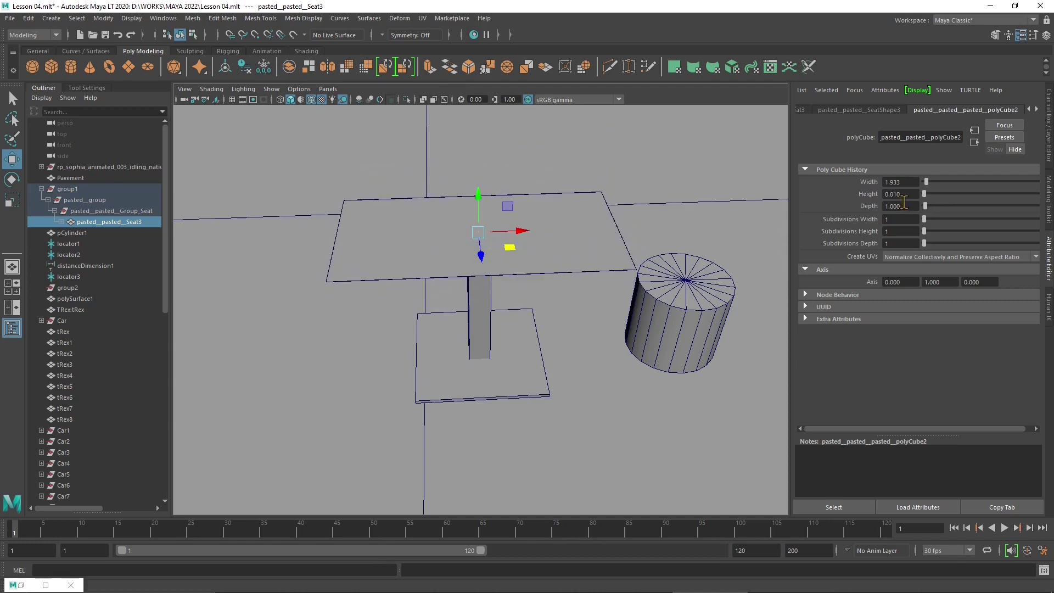
Try a height of 3 for the top slab, and reduce the height to 0.3
{"action": "left_click", "coordinate": [903, 194]}
{"action": "type", "text": "3"}
{"action": "left_click", "coordinate": [905, 206]}
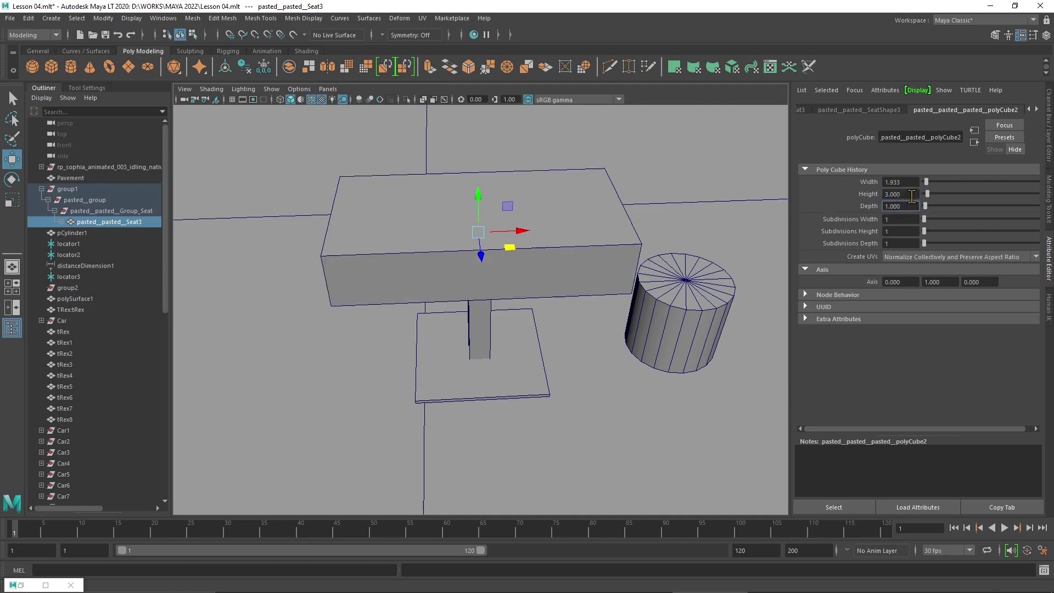
{"action": "double_click", "coordinate": [911, 195]}
{"action": "type", "text": "0.3"}
{"action": "key", "text": "Return"}
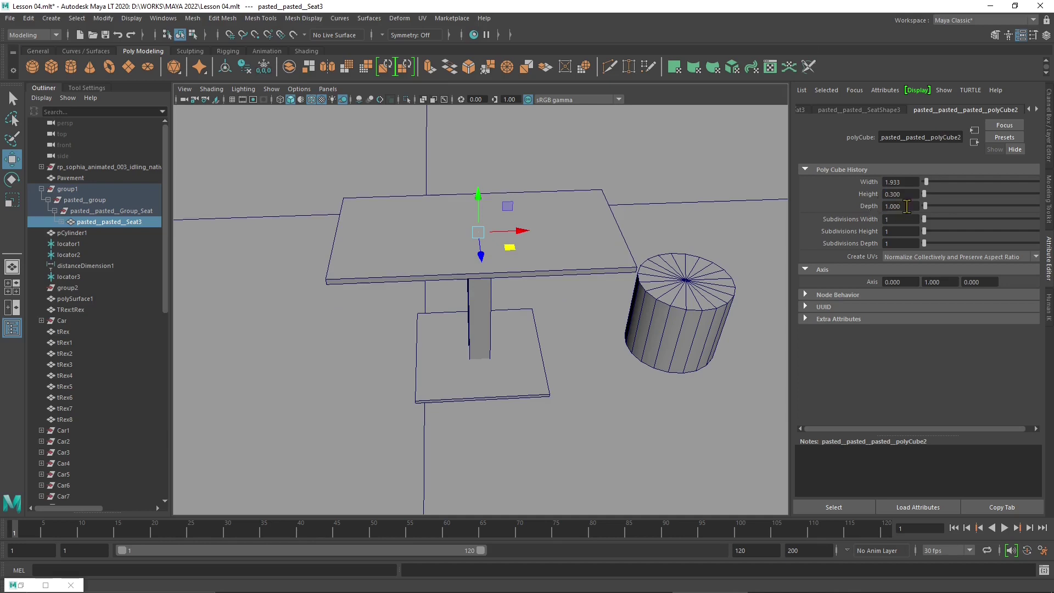
Set both the width and the depth of the top slab to 2, making a square tabletop
{"action": "left_click", "coordinate": [912, 182]}
{"action": "type", "text": "2"}
{"action": "key", "text": "Return"}
{"action": "left_click", "coordinate": [907, 206]}
{"action": "type", "text": "2"}
{"action": "key", "text": "Return"}
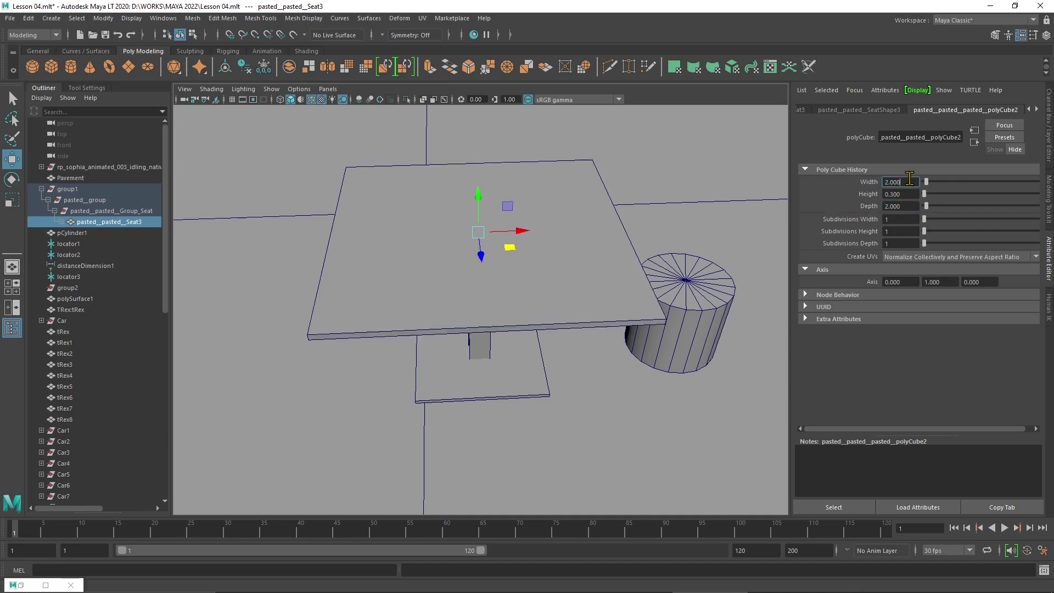
Select the small cylinder beside the table and switch to the four-view layout with both objects framed in the top view
{"action": "left_click_drag", "start_coordinate": [555, 325], "coordinate": [539, 306], "text": "alt"}
{"action": "middle_click_drag", "start_coordinate": [541, 360], "coordinate": [533, 391], "text": "alt"}
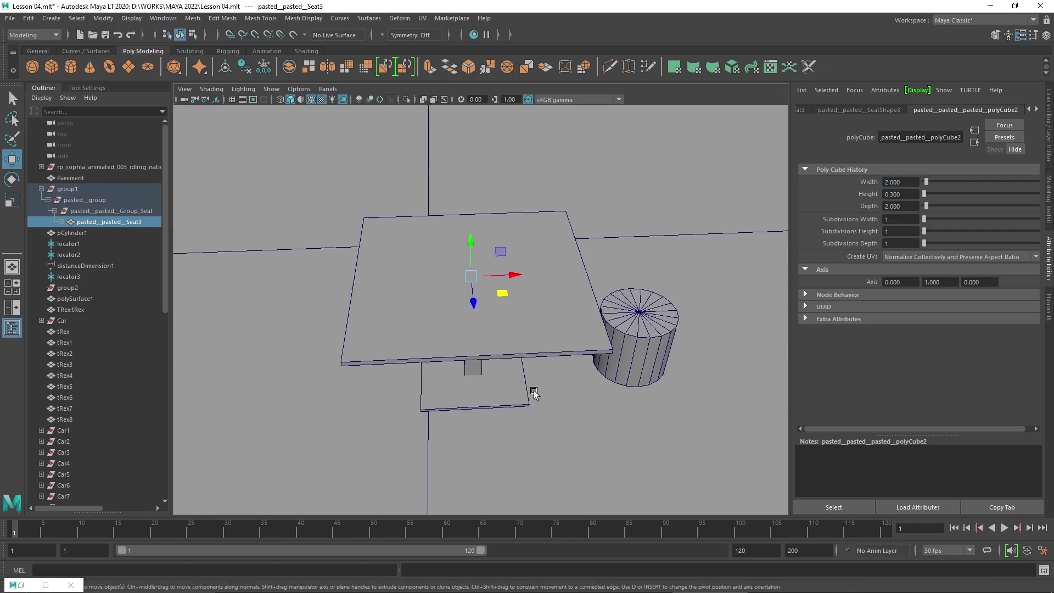
{"action": "left_click_drag", "start_coordinate": [533, 391], "coordinate": [610, 337], "text": "alt"}
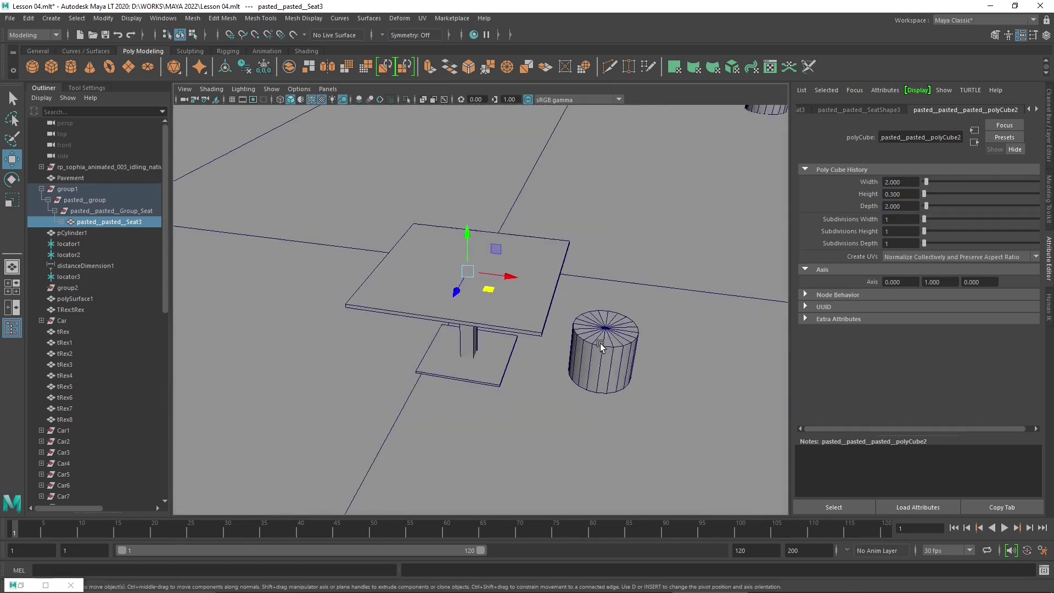
{"action": "left_click", "coordinate": [598, 343]}
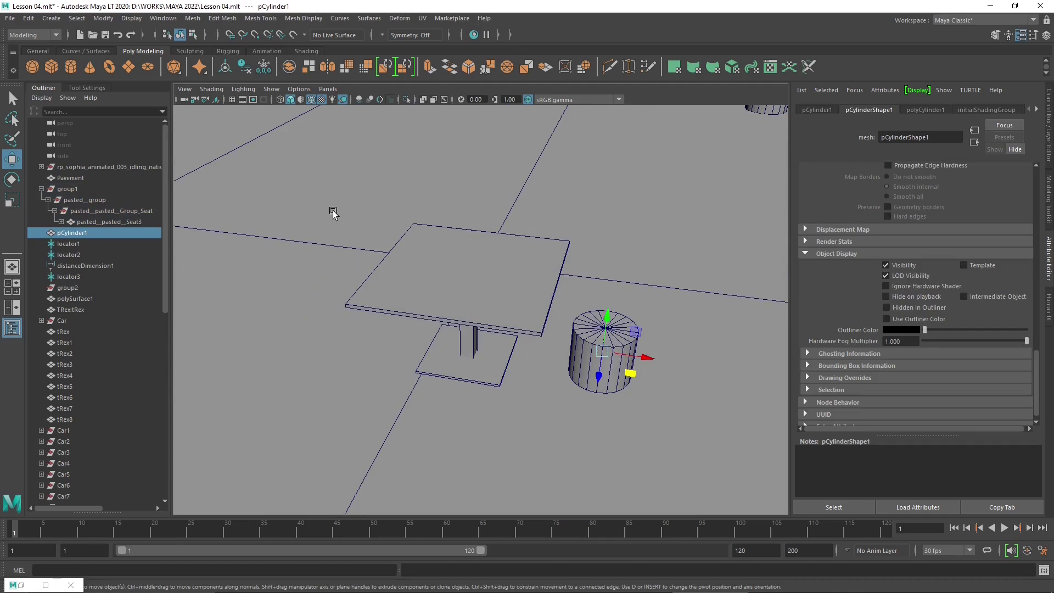
{"action": "left_click", "coordinate": [12, 286]}
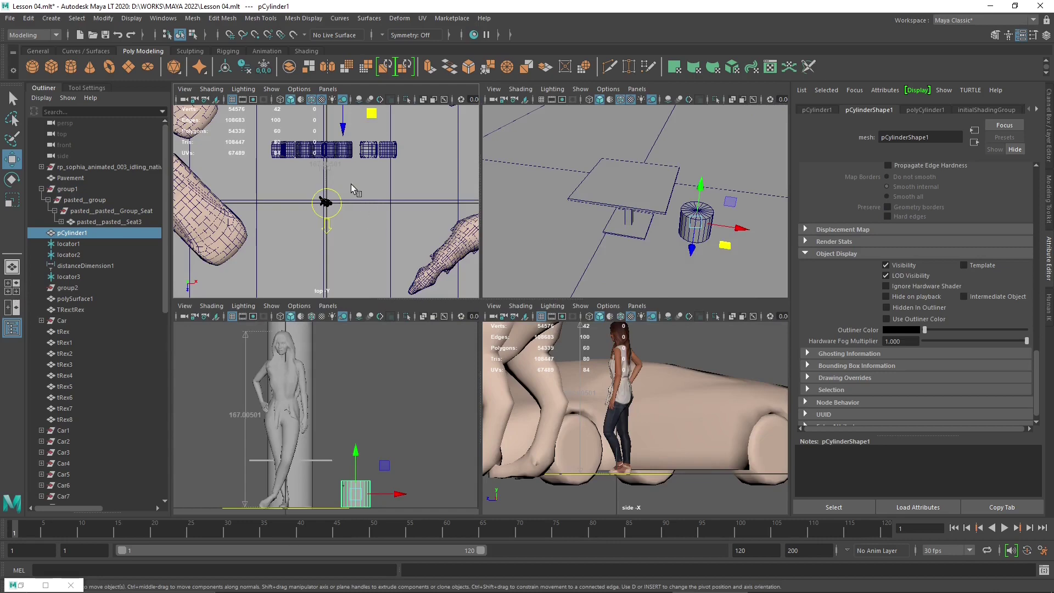
{"action": "scroll", "coordinate": [350, 184], "scroll_direction": "down", "scroll_amount": 5}
{"action": "scroll", "coordinate": [322, 161], "scroll_direction": "up", "scroll_amount": 3}
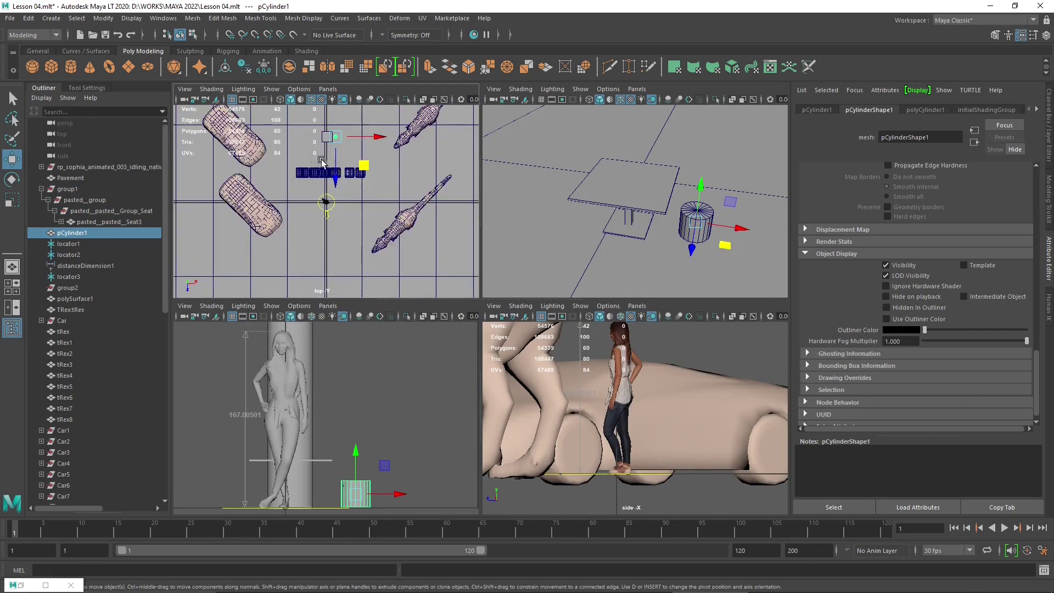
{"action": "scroll", "coordinate": [341, 159], "scroll_direction": "up", "scroll_amount": 8}
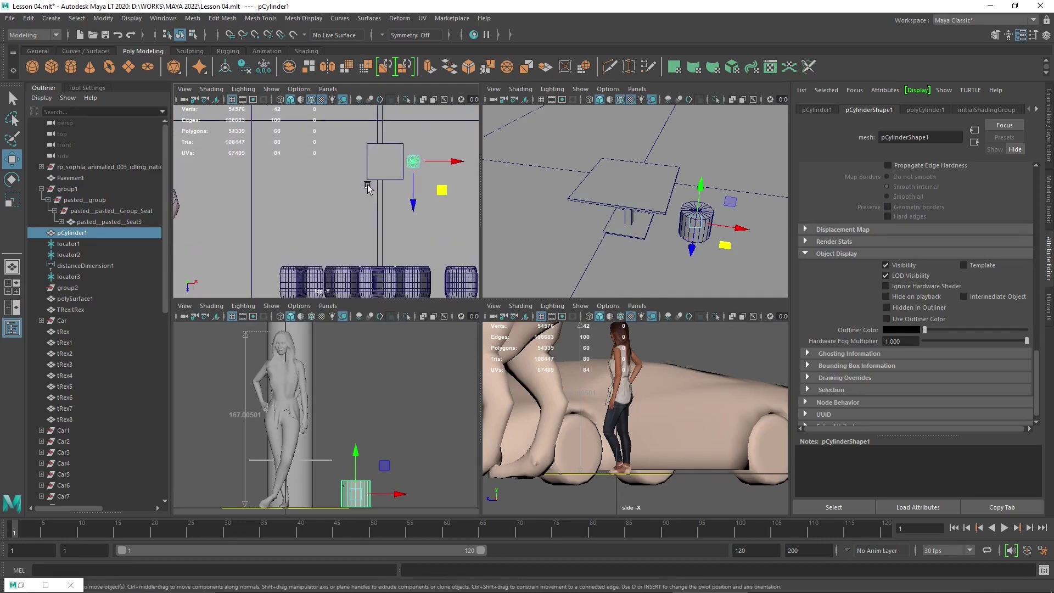
{"action": "middle_click_drag", "start_coordinate": [421, 176], "coordinate": [318, 228], "text": "alt"}
{"action": "scroll", "coordinate": [401, 188], "scroll_direction": "up", "scroll_amount": 2}
Edit the cylinder's pivot, moving it along X to the centre of the square tabletop, and leave pivot editing
{"action": "left_click", "coordinate": [86, 88]}
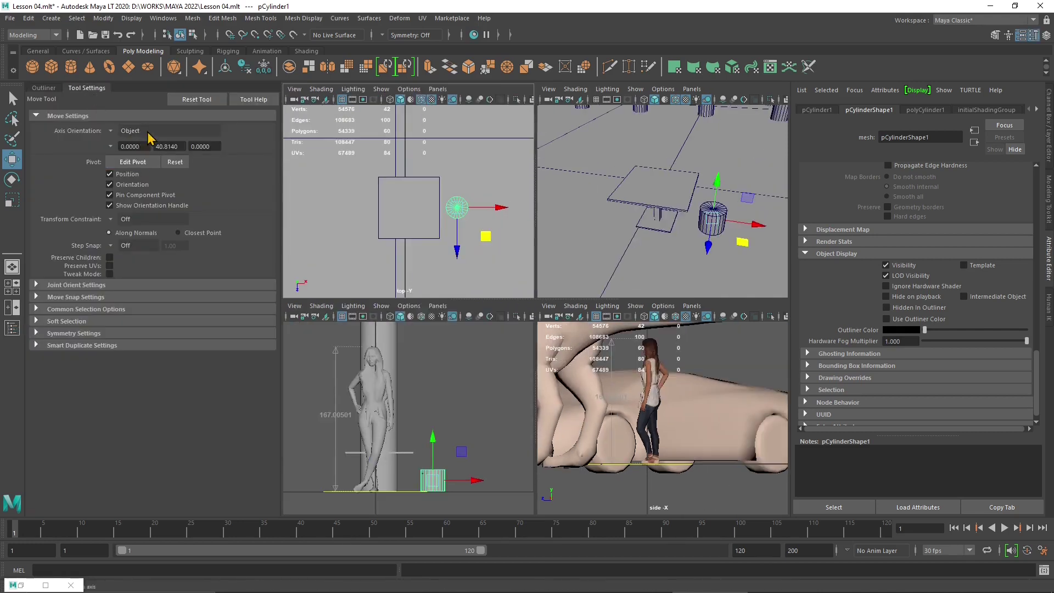
{"action": "left_click", "coordinate": [132, 162]}
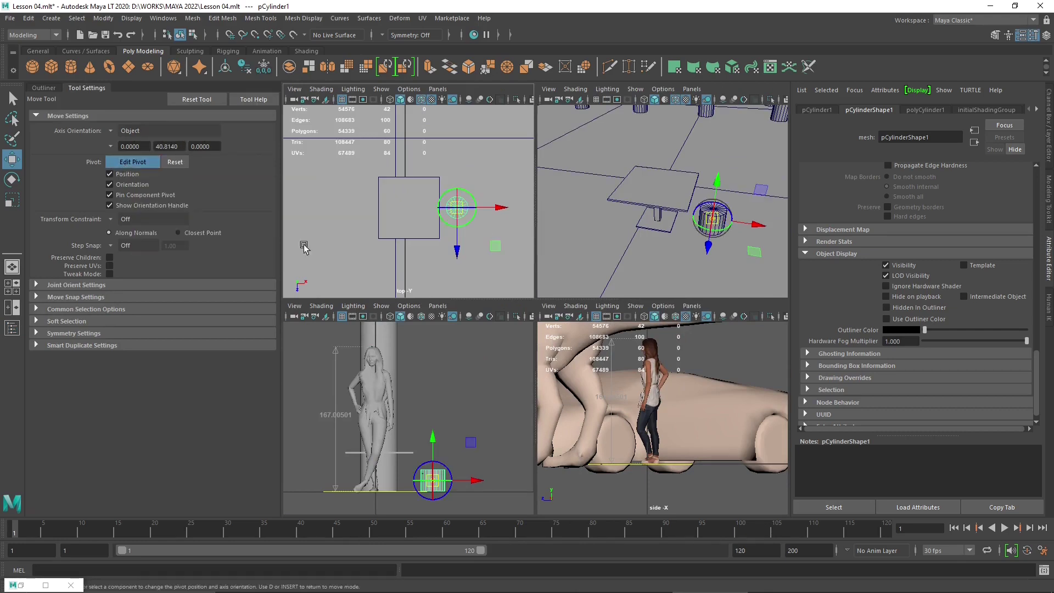
{"action": "left_click_drag", "start_coordinate": [498, 213], "coordinate": [450, 216]}
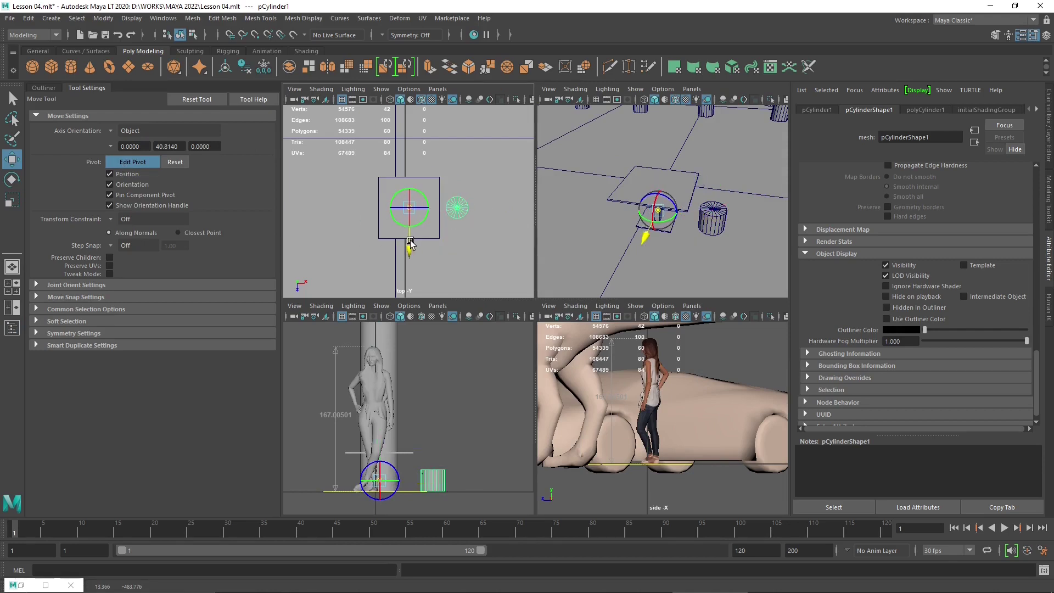
{"action": "key", "text": "ctrl+z"}
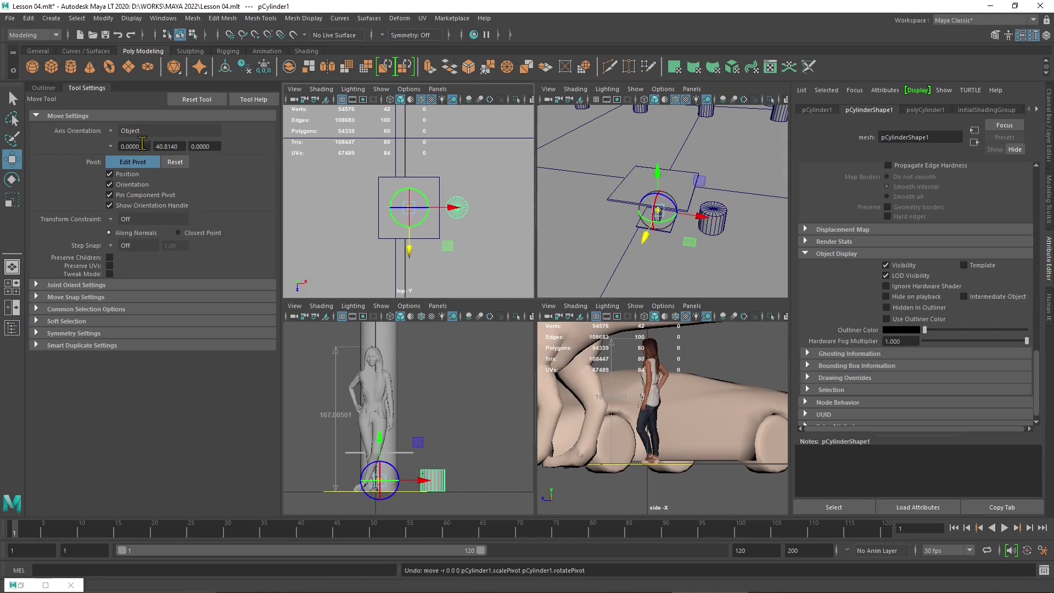
{"action": "left_click", "coordinate": [145, 163]}
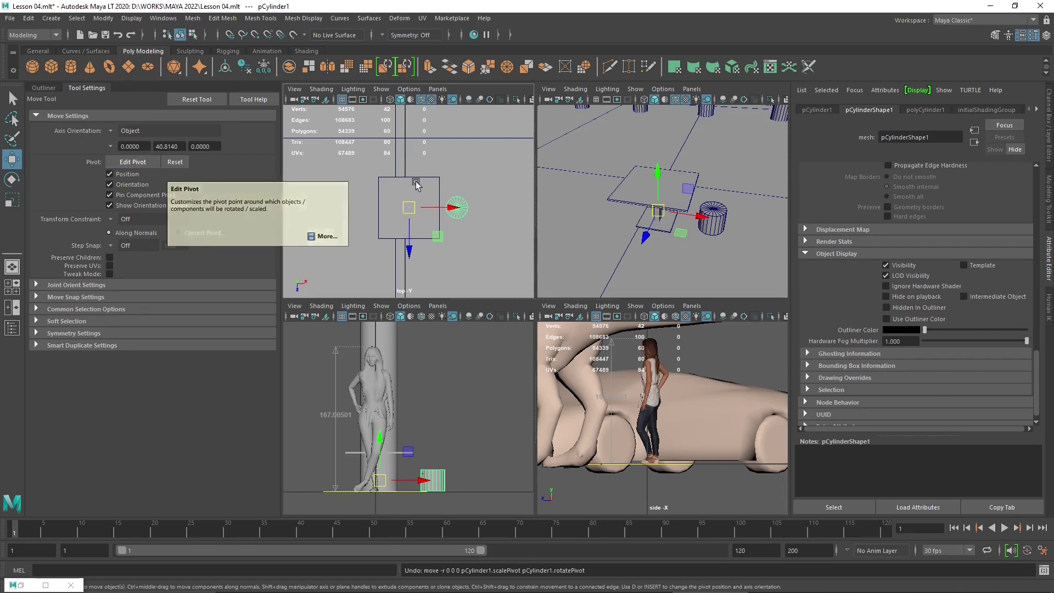
Try rotating the cylinder around the table centre in the top view twice, undoing the rotation each time
{"action": "left_click", "coordinate": [11, 179]}
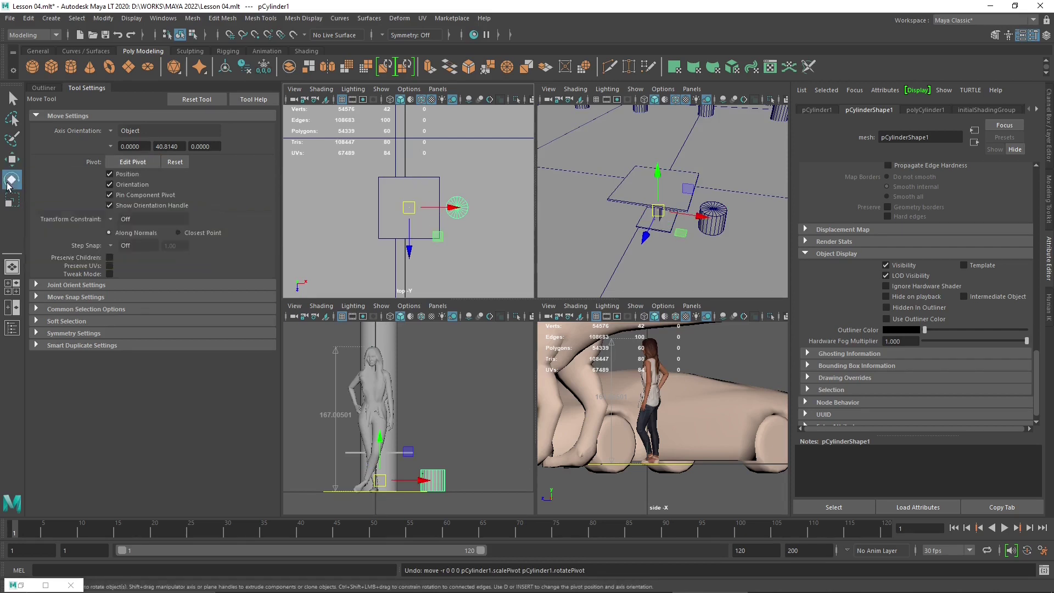
{"action": "left_click_drag", "start_coordinate": [449, 190], "coordinate": [398, 158]}
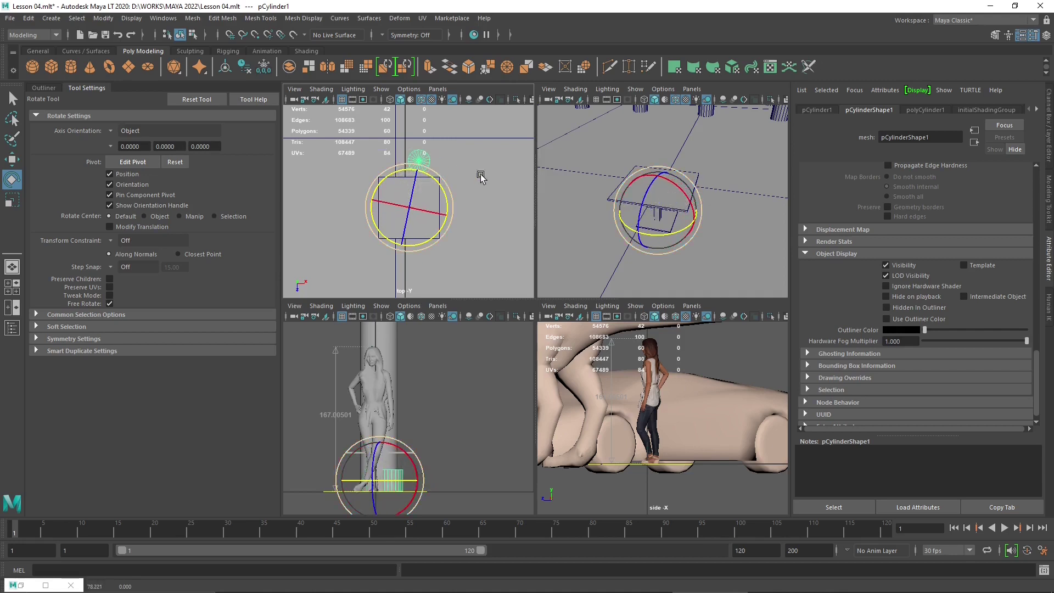
{"action": "key", "text": "ctrl+z"}
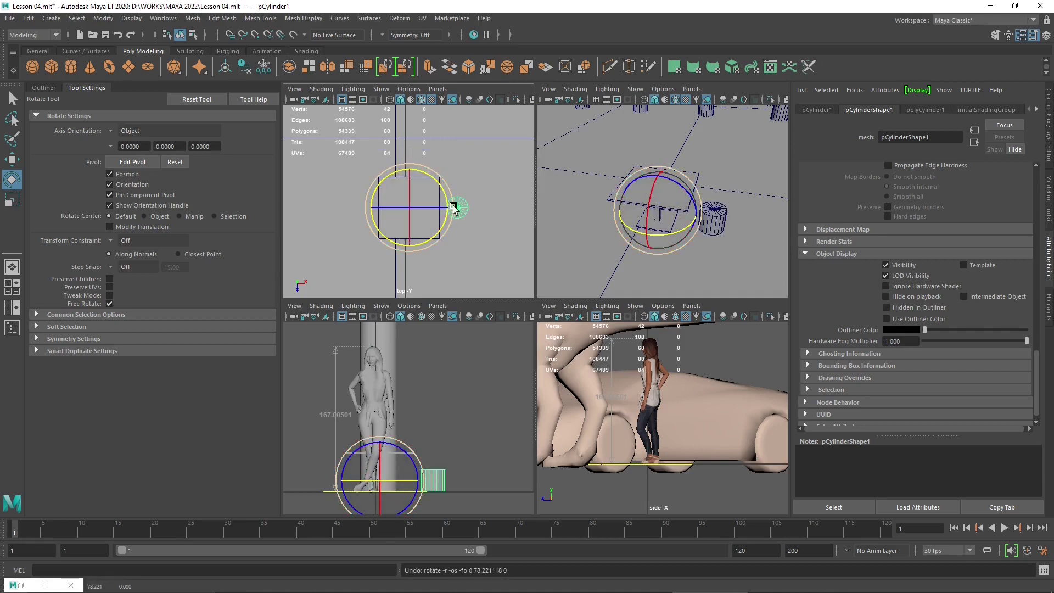
{"action": "mouse_move", "coordinate": [448, 190]}
{"action": "left_mouse_down", "text": "shift"}
{"action": "mouse_move", "coordinate": [435, 173]}
{"action": "mouse_move", "coordinate": [407, 239]}
{"action": "left_mouse_up", "text": "shift"}
{"action": "key", "text": "ctrl+z"}
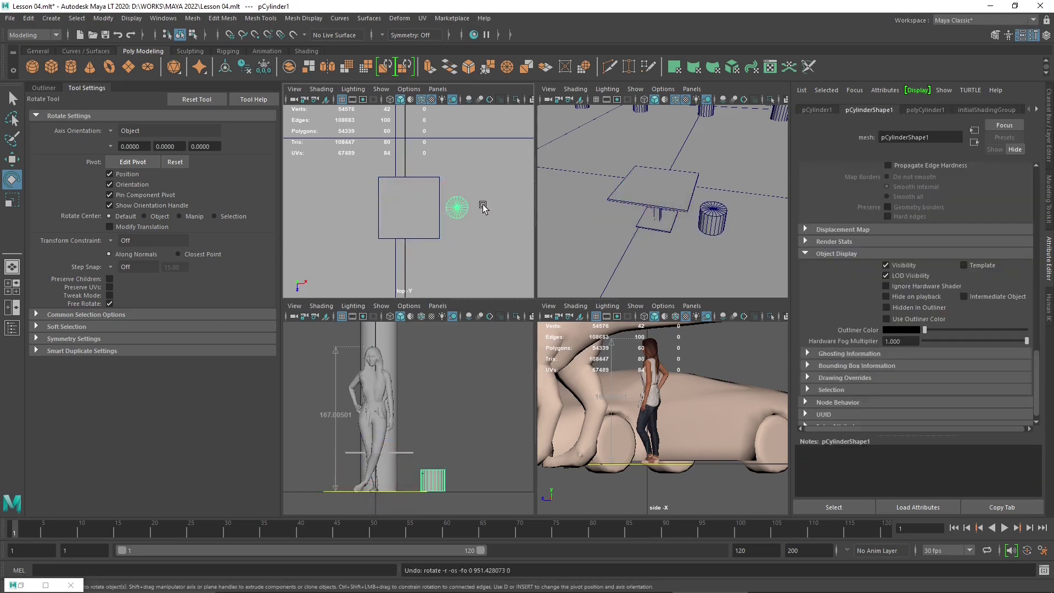
Duplicate the cylinder with its offset pivot using Duplicate Special and rename the copy as seat
{"action": "left_click", "coordinate": [464, 211]}
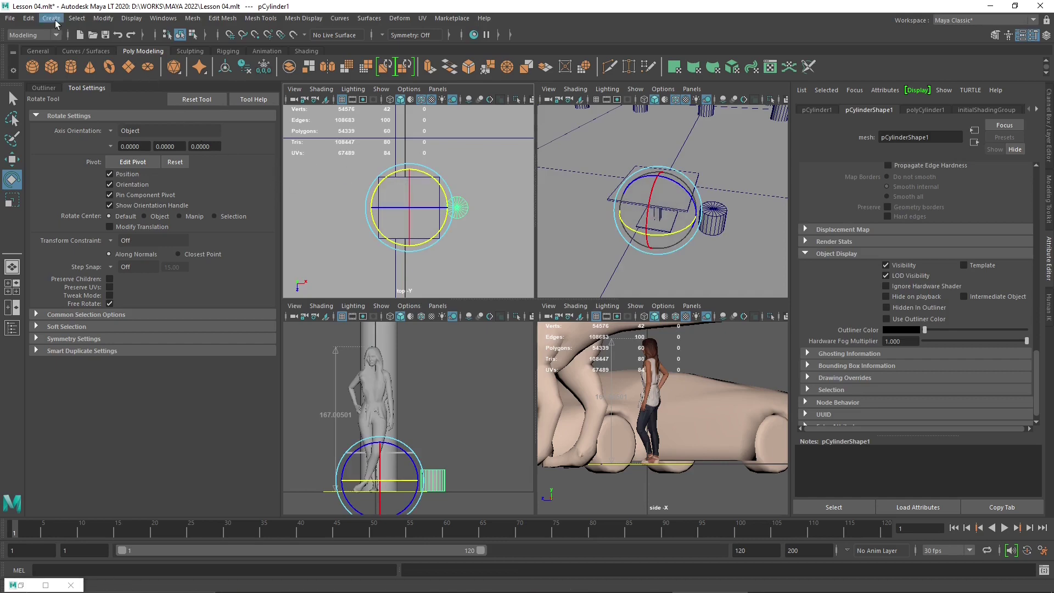
{"action": "left_click", "coordinate": [28, 18]}
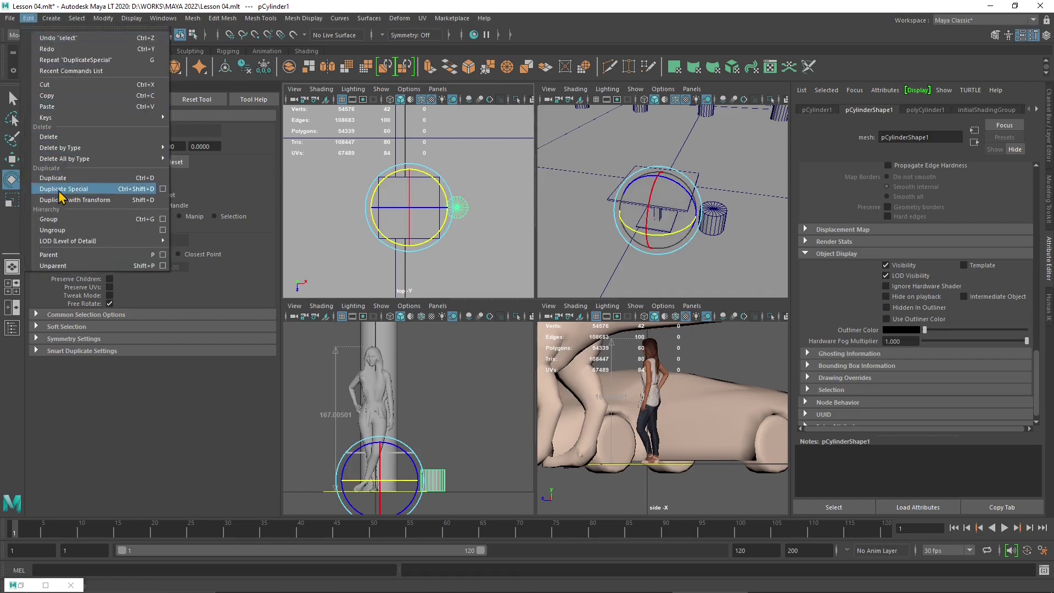
{"action": "left_click", "coordinate": [162, 189]}
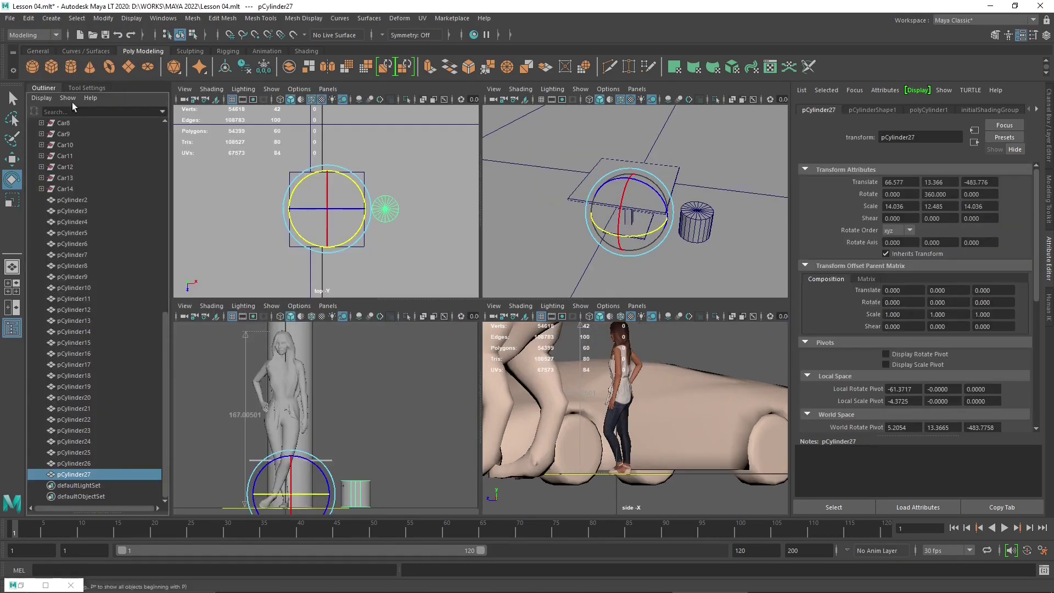
{"action": "double_click", "coordinate": [73, 476]}
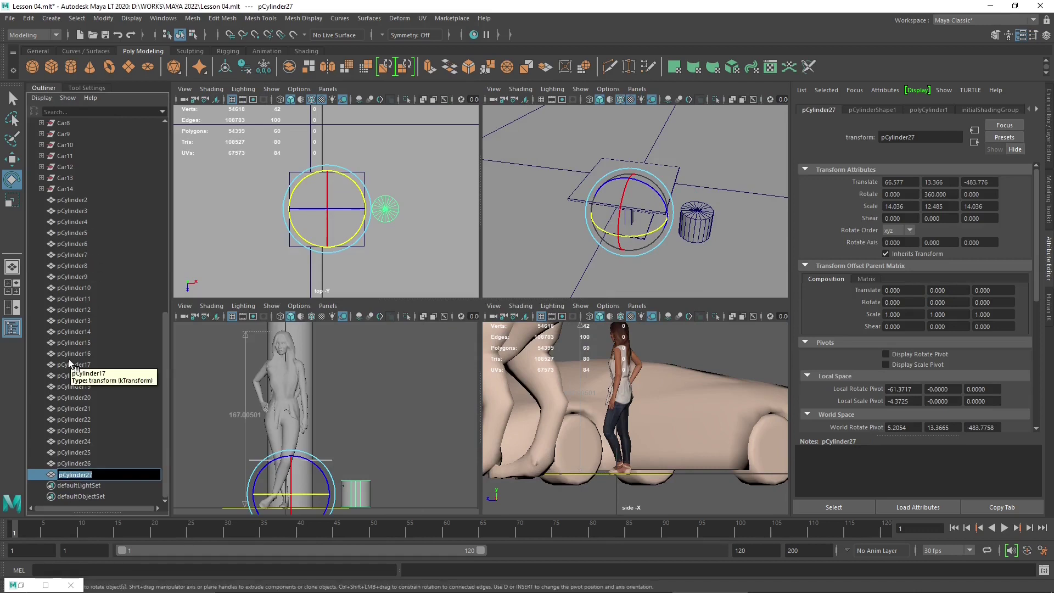
{"action": "type", "text": "seat"}
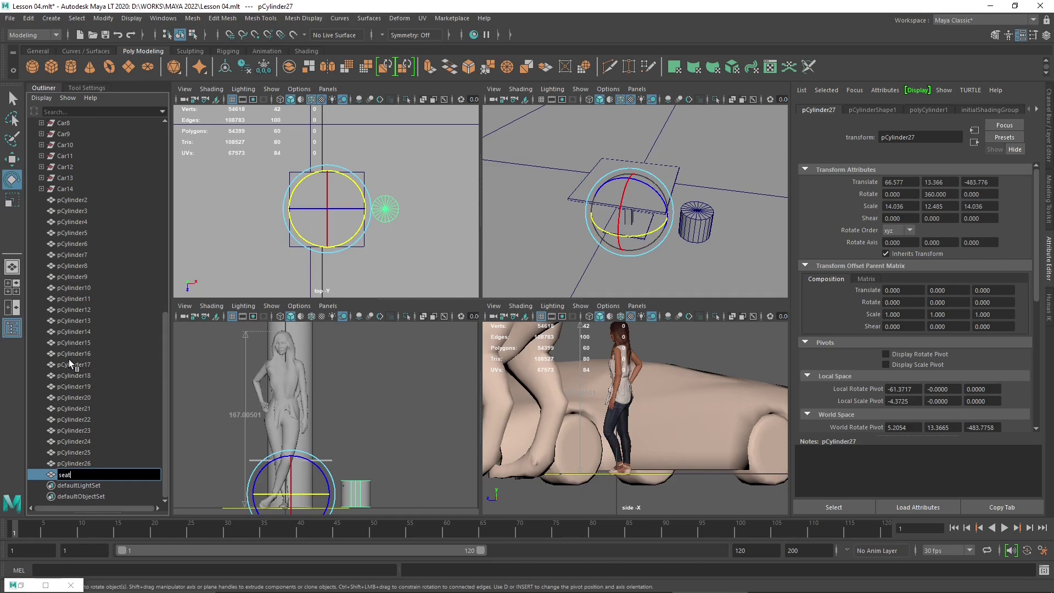
{"action": "key", "text": "Return"}
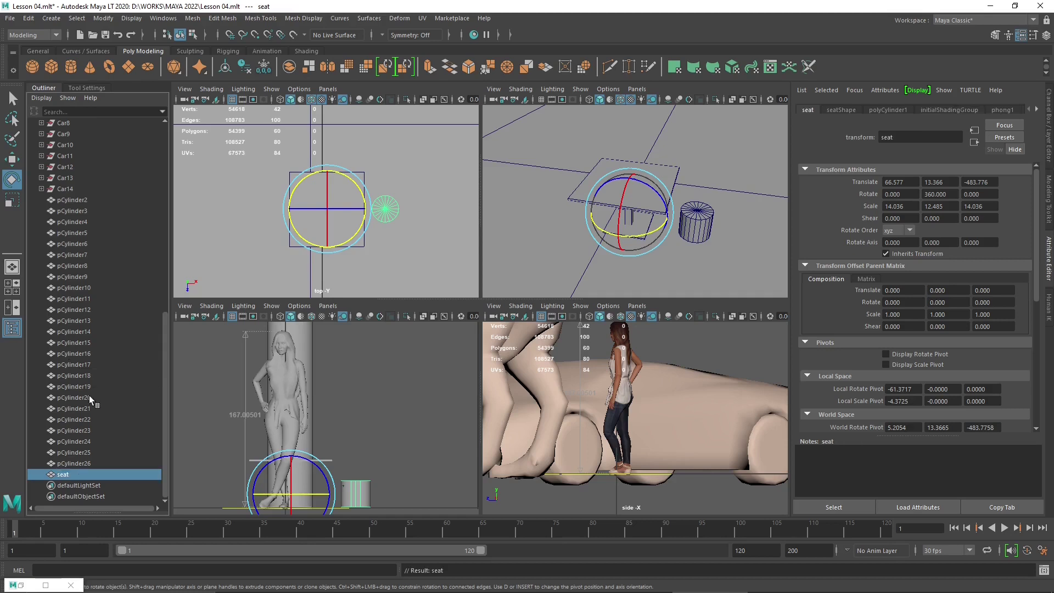
Create four instances of the seat with Duplicate Special, each rotated 90 degrees around Y, to surround the table
{"action": "left_click", "coordinate": [51, 18]}
{"action": "mouse_move", "coordinate": [29, 18]}
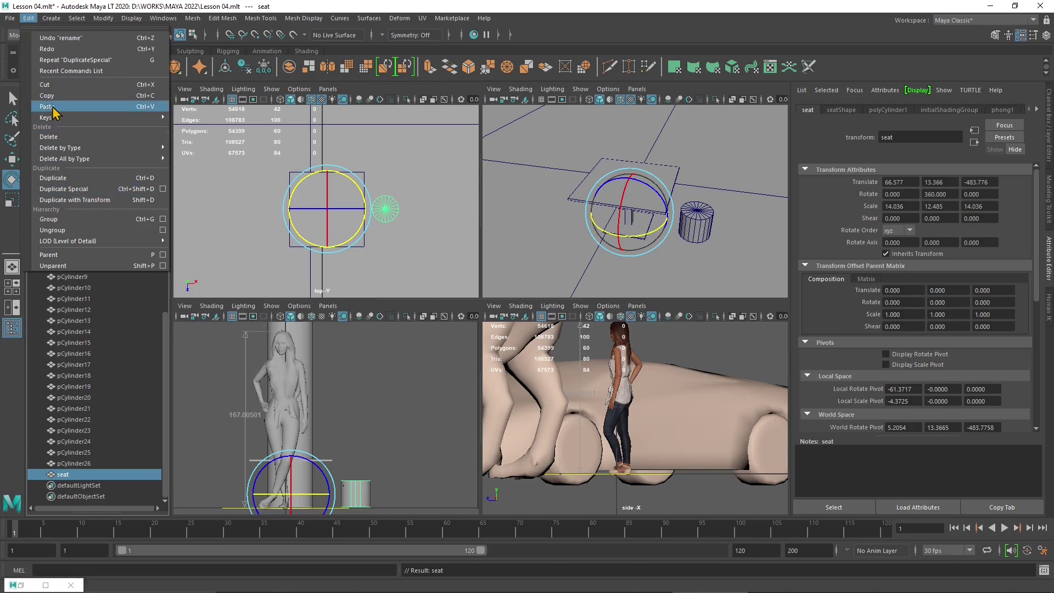
{"action": "left_click", "coordinate": [162, 189]}
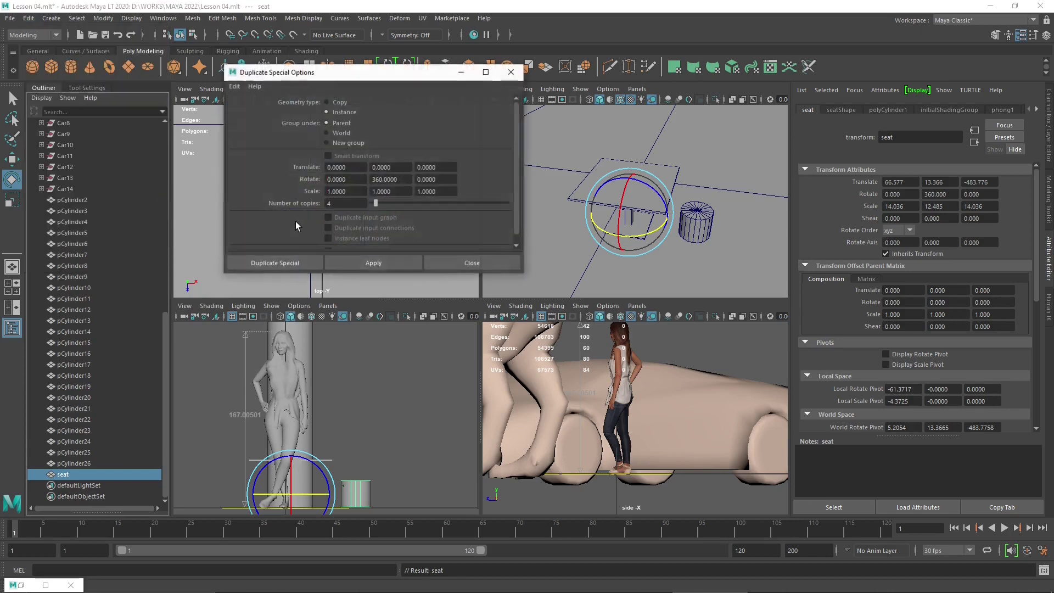
{"action": "left_click", "coordinate": [393, 167]}
{"action": "left_click", "coordinate": [400, 181]}
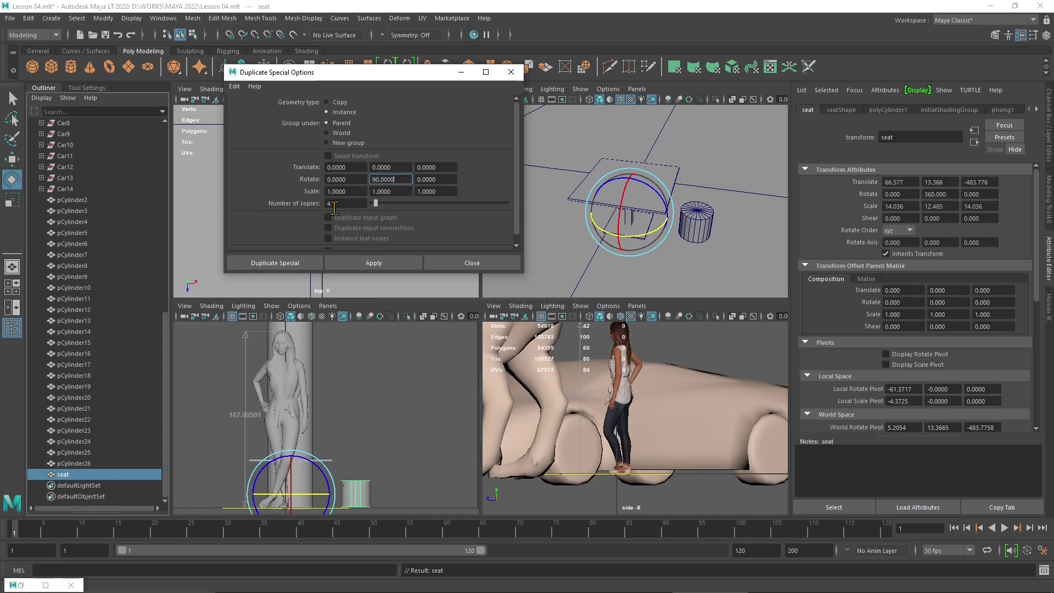
{"action": "left_click", "coordinate": [362, 260]}
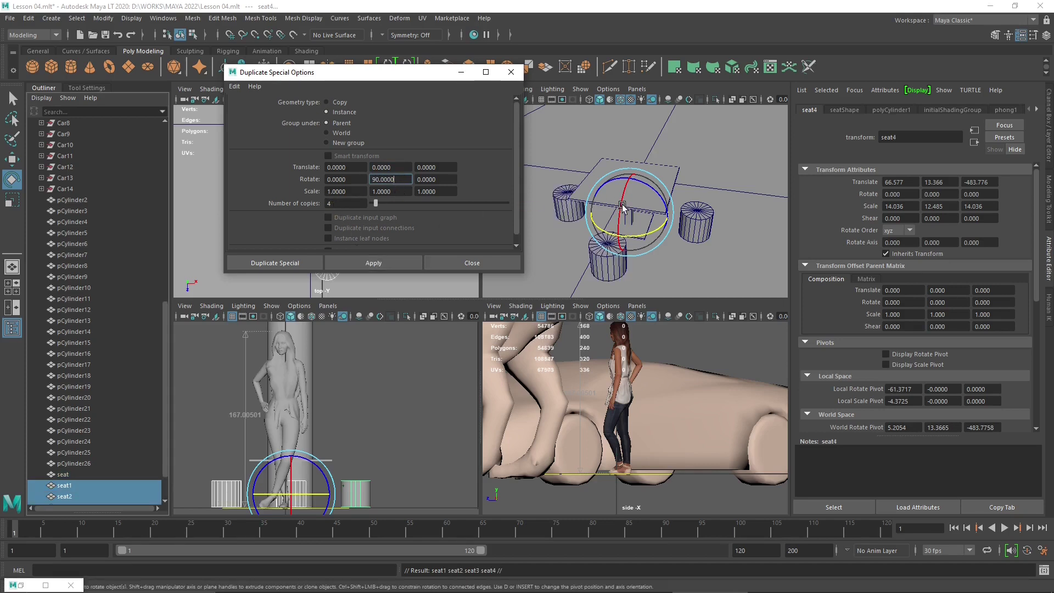
{"action": "mouse_move", "coordinate": [637, 207]}
{"action": "left_mouse_down", "text": "alt"}
{"action": "mouse_move", "coordinate": [660, 226]}
{"action": "mouse_move", "coordinate": [623, 246]}
{"action": "mouse_move", "coordinate": [627, 211]}
{"action": "left_mouse_up", "text": "alt"}
{"action": "left_click", "coordinate": [405, 179]}
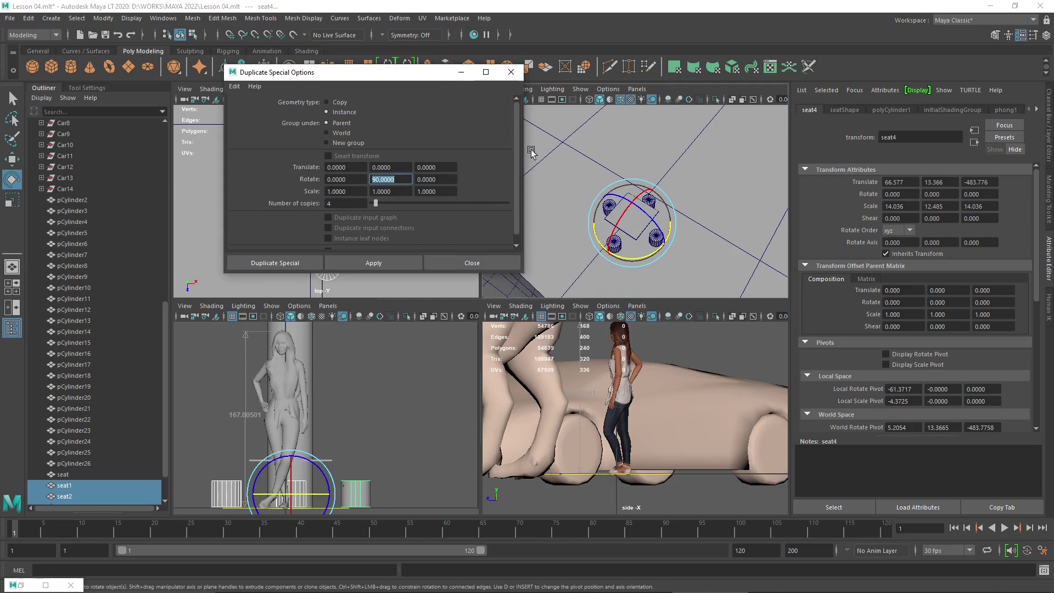
{"action": "scroll", "coordinate": [514, 138], "scroll_direction": "down", "scroll_amount": 1}
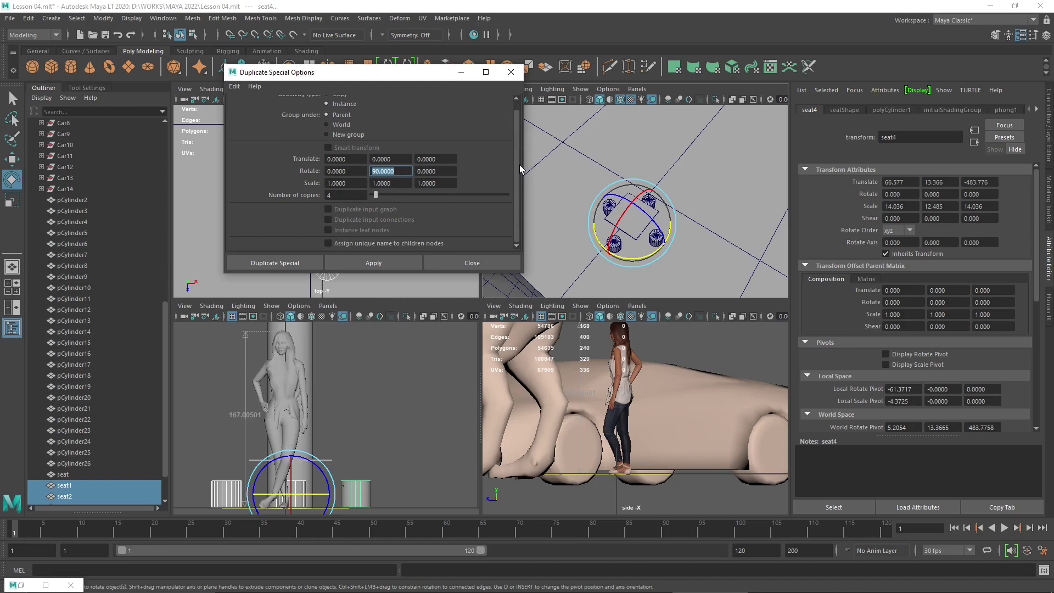